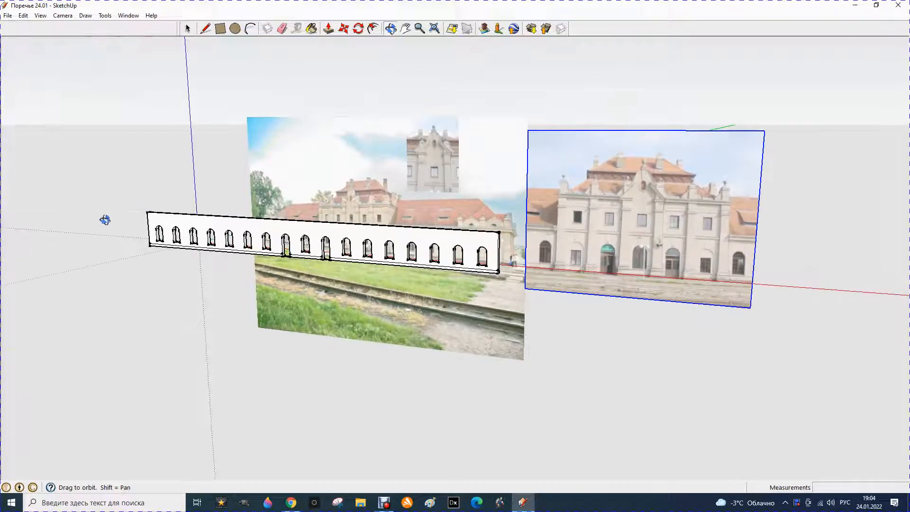
Step: Examine the long wall with arched openings against the station reference photos from several angles and distances
scroll(342, 263, up, 3)
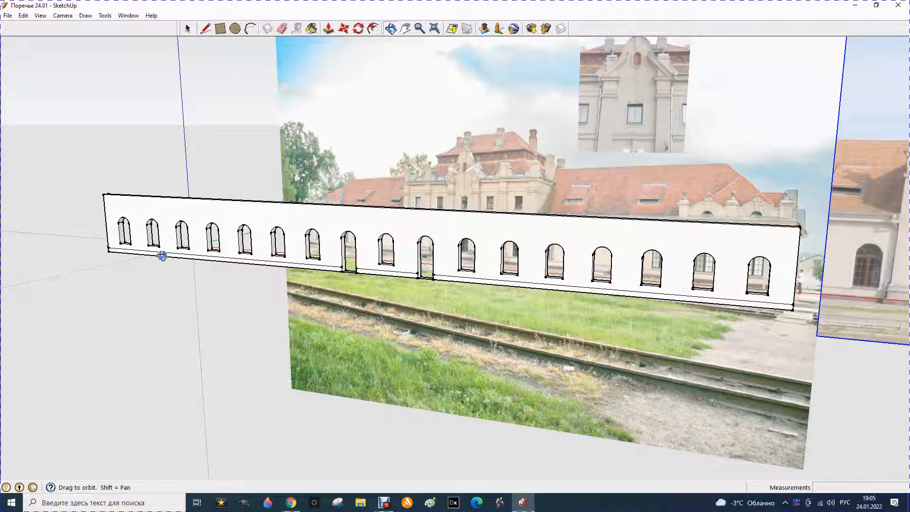
drag(161, 256, 161, 254)
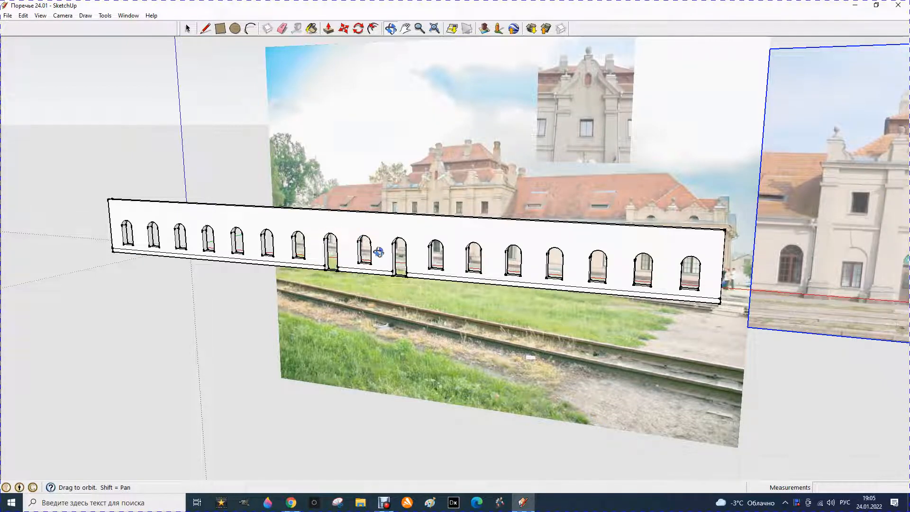
drag(410, 183, 364, 242)
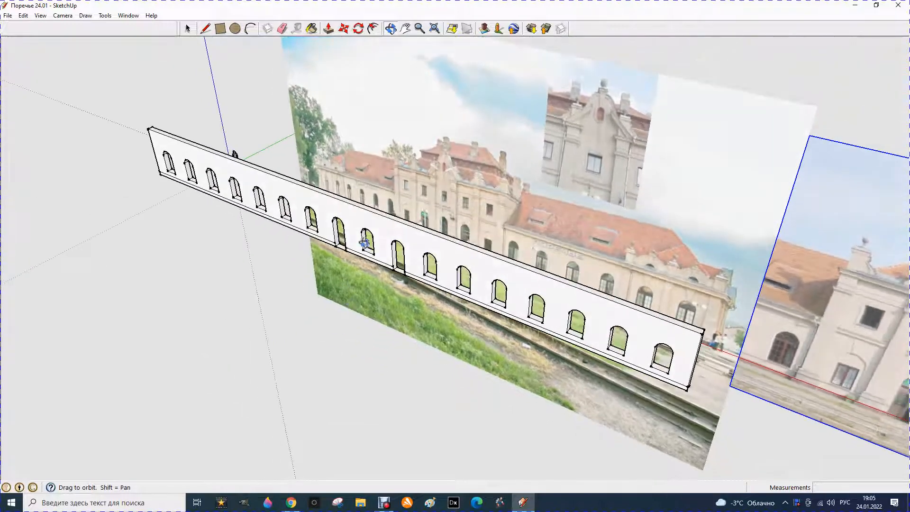
scroll(253, 216, down, 3)
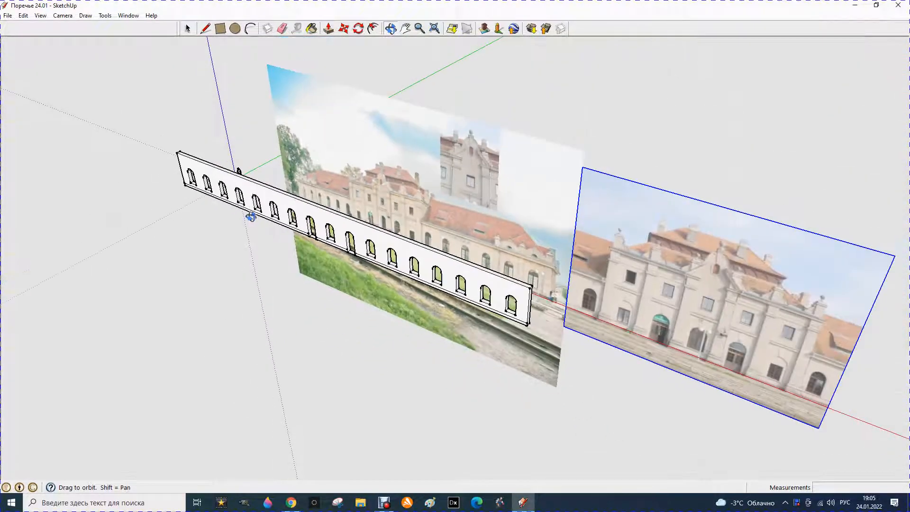
drag(343, 340, 372, 253)
scroll(389, 259, up, 2)
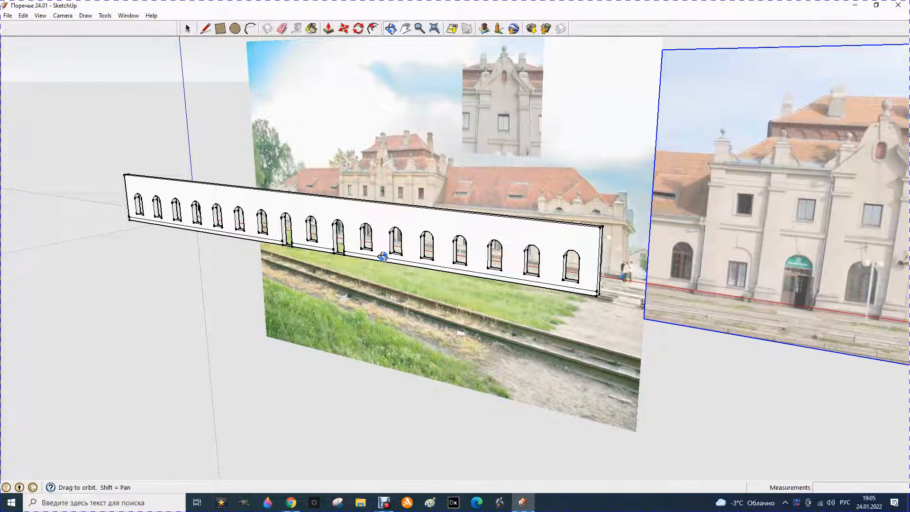
scroll(398, 239, up, 2)
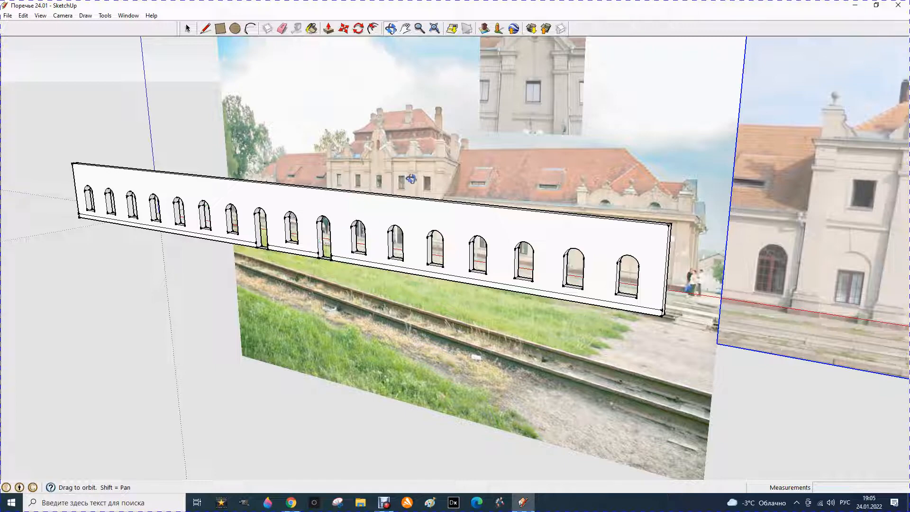
drag(292, 238, 286, 253)
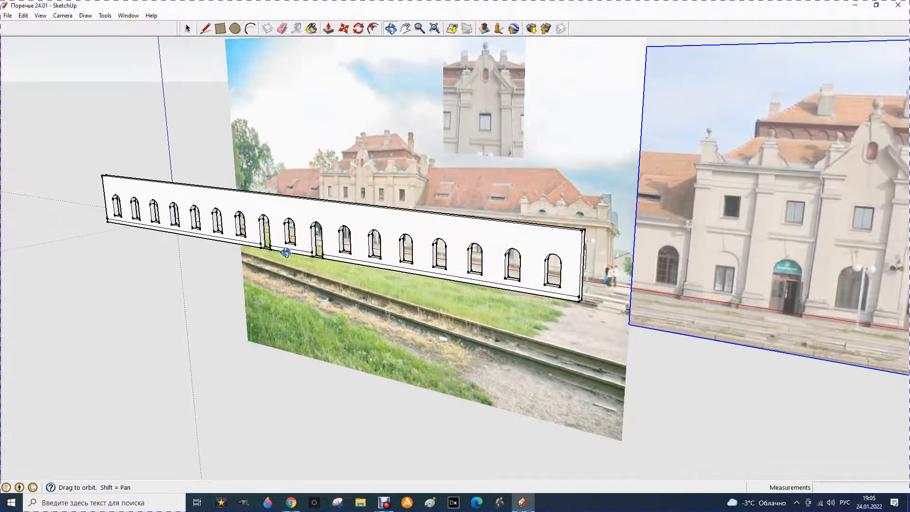
scroll(234, 259, down, 3)
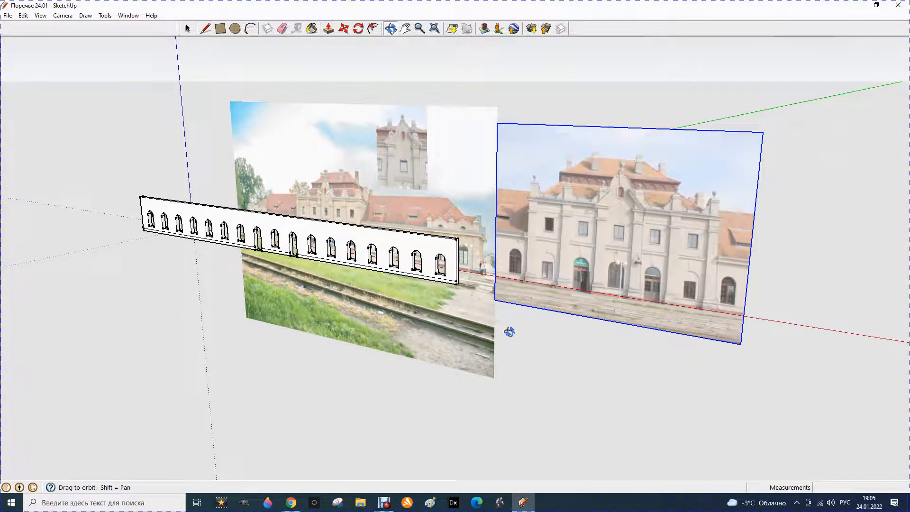
scroll(509, 331, up, 3)
drag(418, 316, 428, 302)
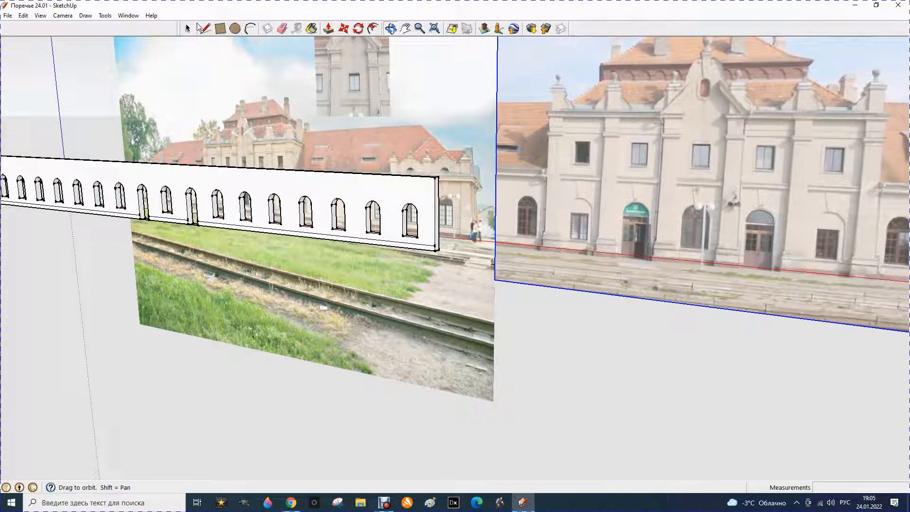
Step: Measure the width of the arched window opening nearest the wall's photo-side end
click(297, 28)
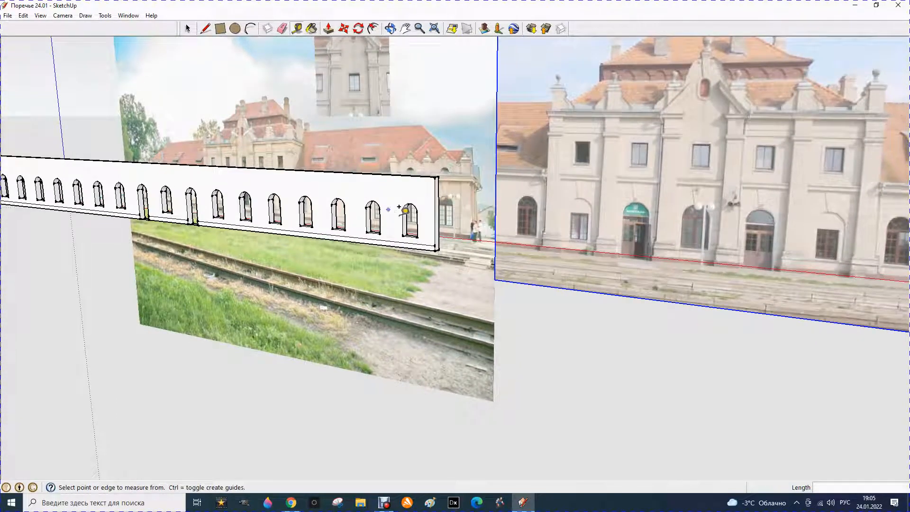
scroll(412, 217, up, 2)
scroll(412, 217, up, 1)
click(397, 223)
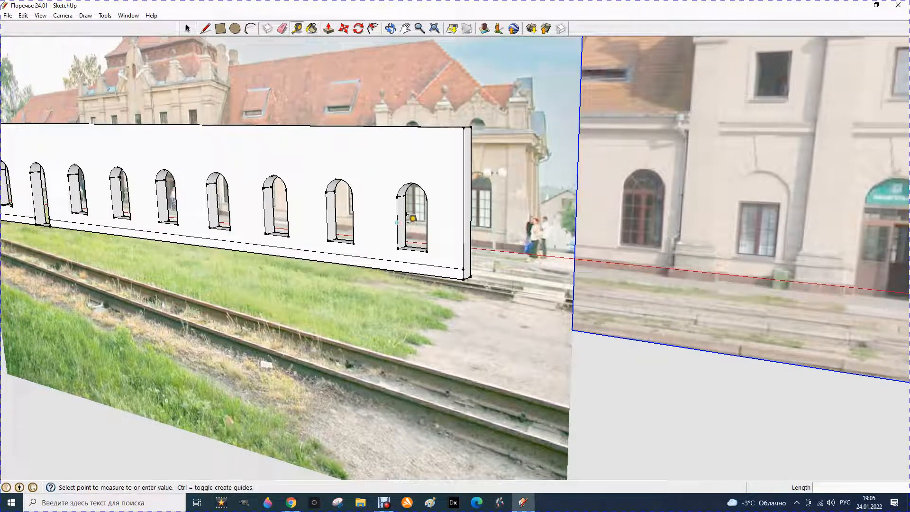
click(426, 218)
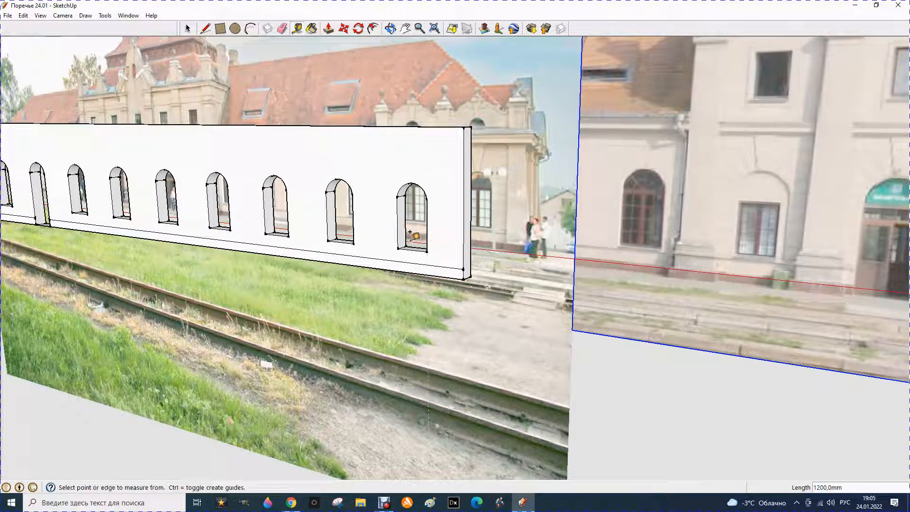
Step: Measure the same window opening's straight side height and its overall height from arch top to sill
click(412, 246)
click(398, 239)
click(398, 241)
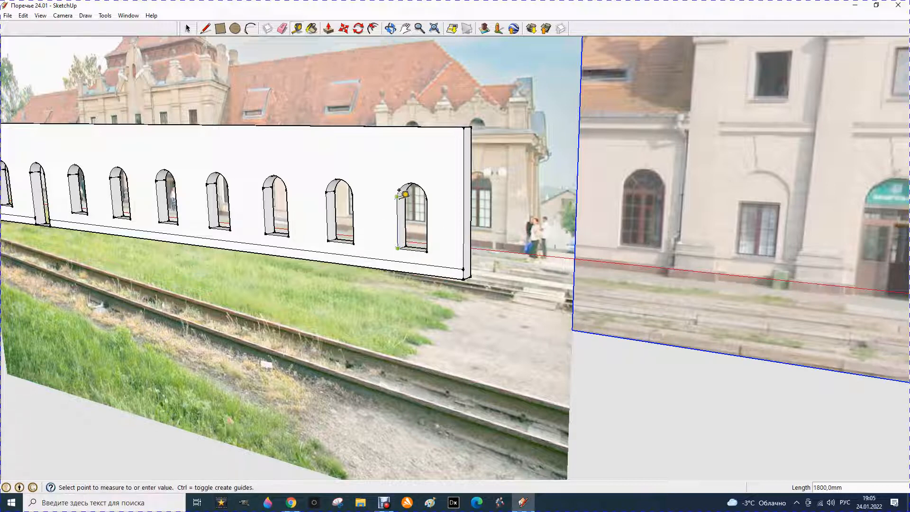
click(401, 192)
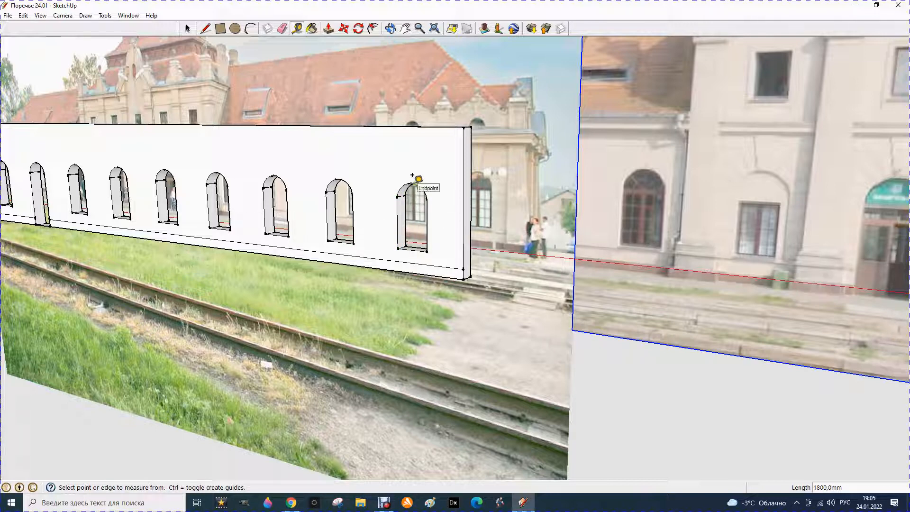
click(412, 183)
click(414, 244)
Step: Draw a flat rectangular face 1200 mm long and 200 mm deep on empty ground beside the wall, parallel to the red axis
scroll(351, 219, down, 1)
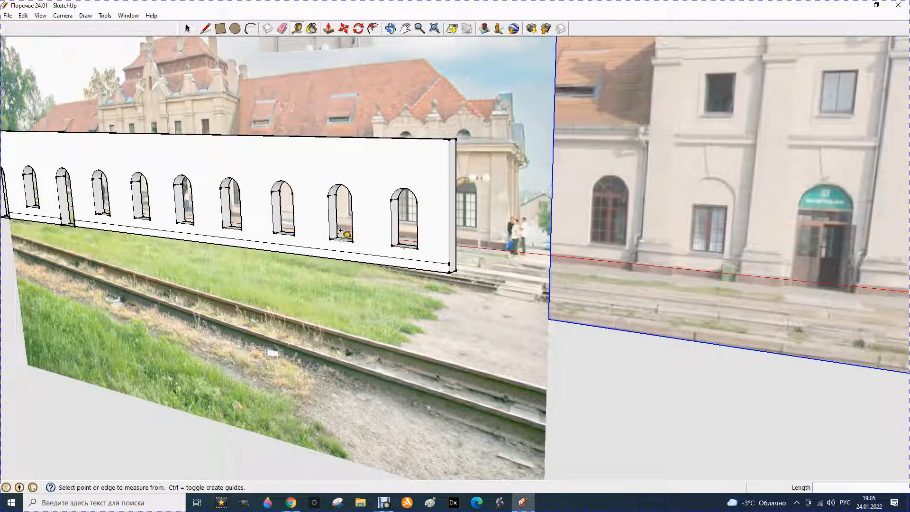
scroll(386, 202, down, 3)
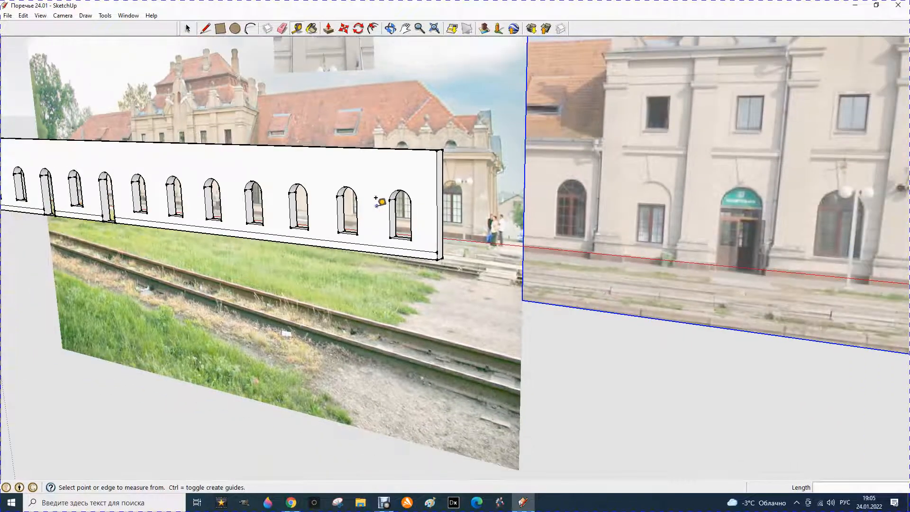
scroll(325, 185, down, 4)
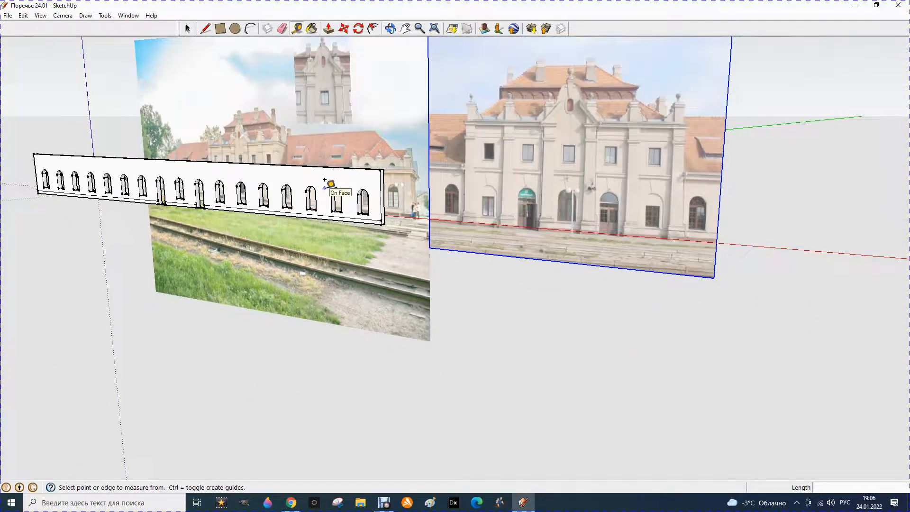
click(205, 29)
click(483, 341)
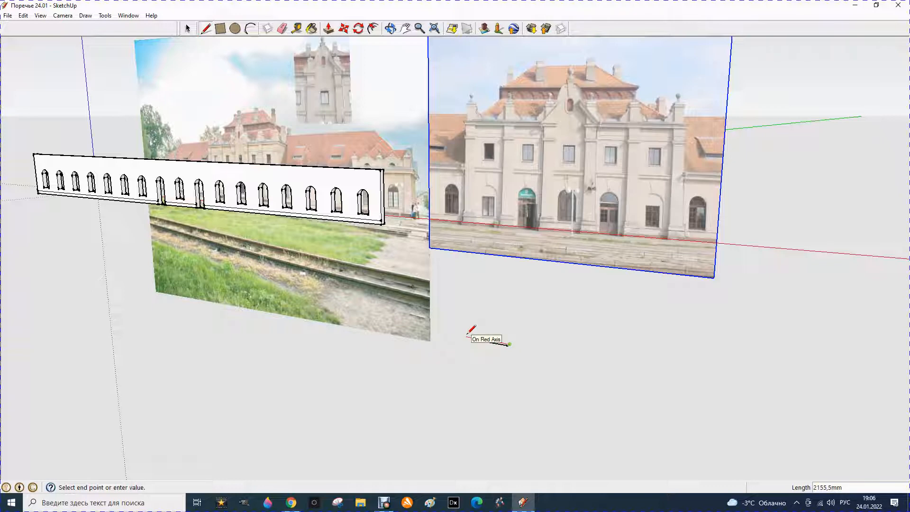
key(Return)
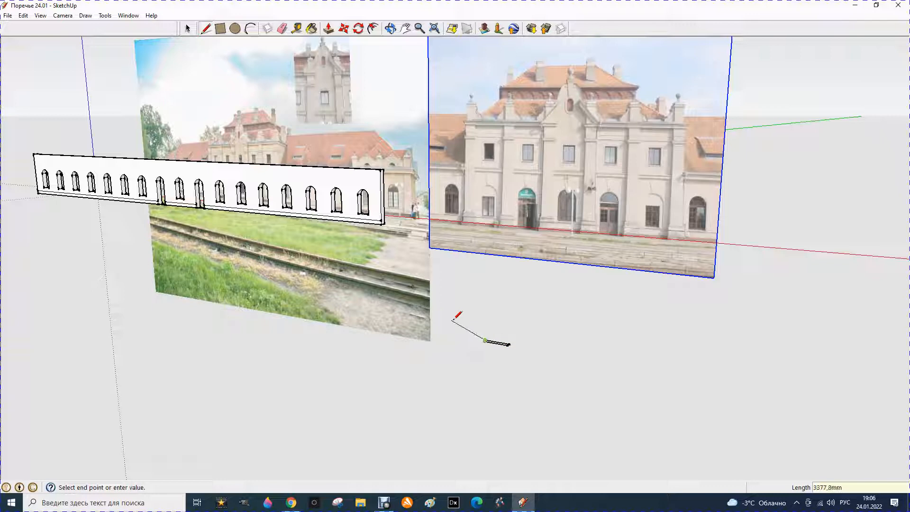
scroll(488, 338, up, 2)
scroll(469, 324, up, 2)
scroll(455, 312, down, 2)
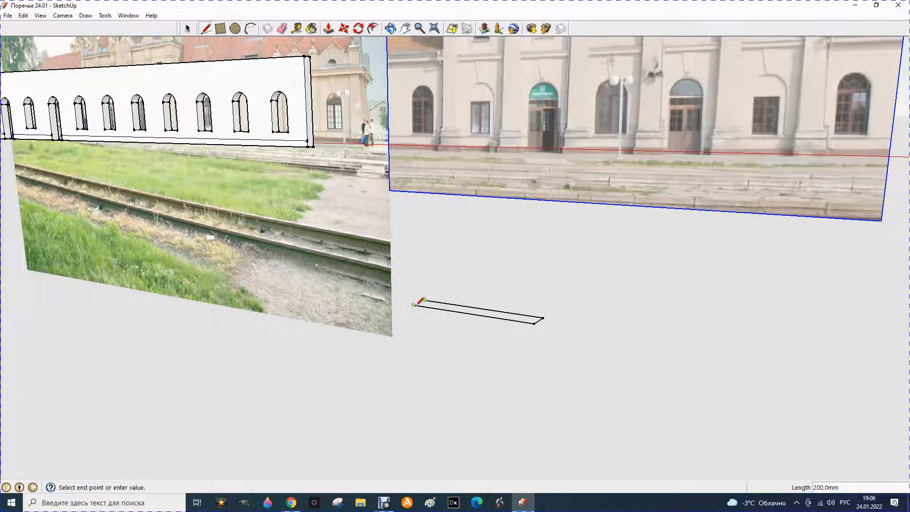
click(414, 305)
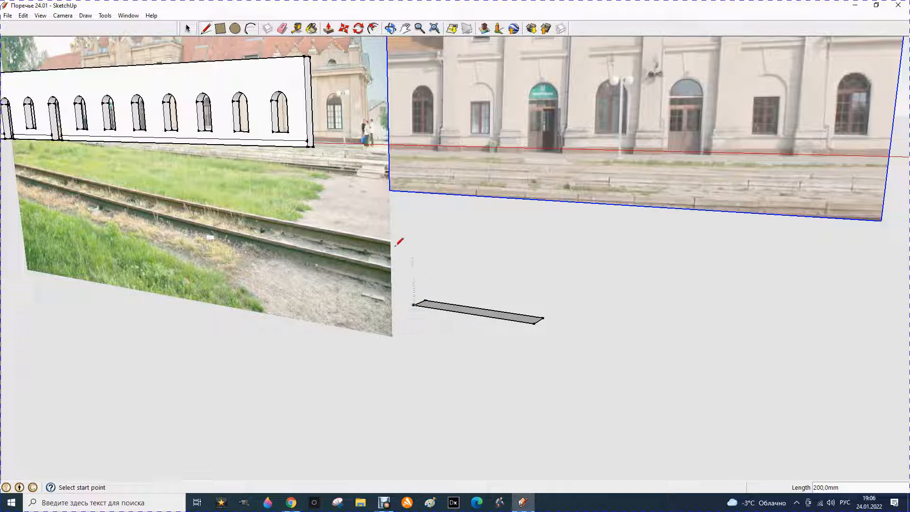
Step: Make the whole rectangular face with its edges into a component, keeping the default settings
click(188, 29)
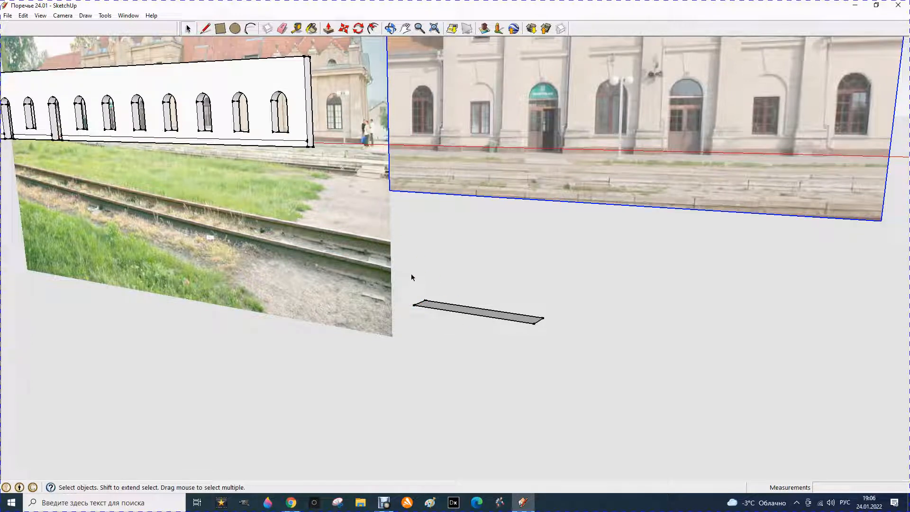
click(493, 314)
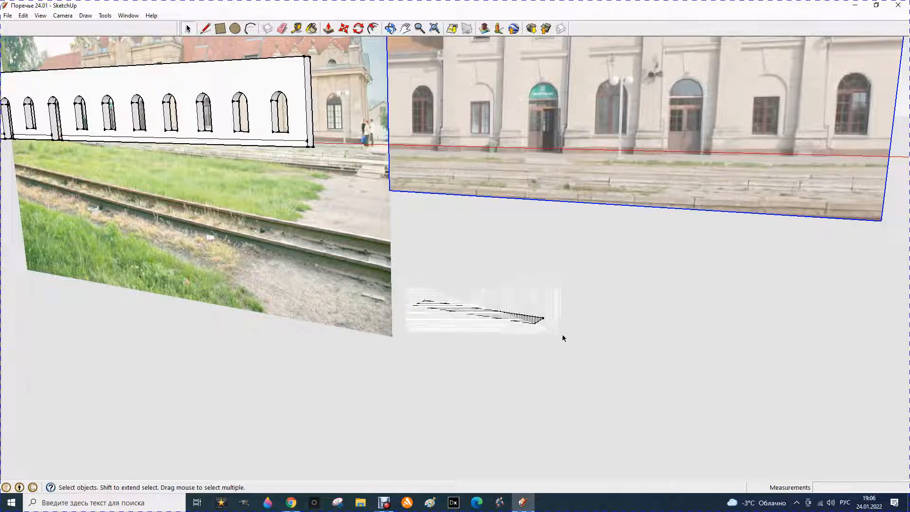
right_click(490, 313)
click(528, 383)
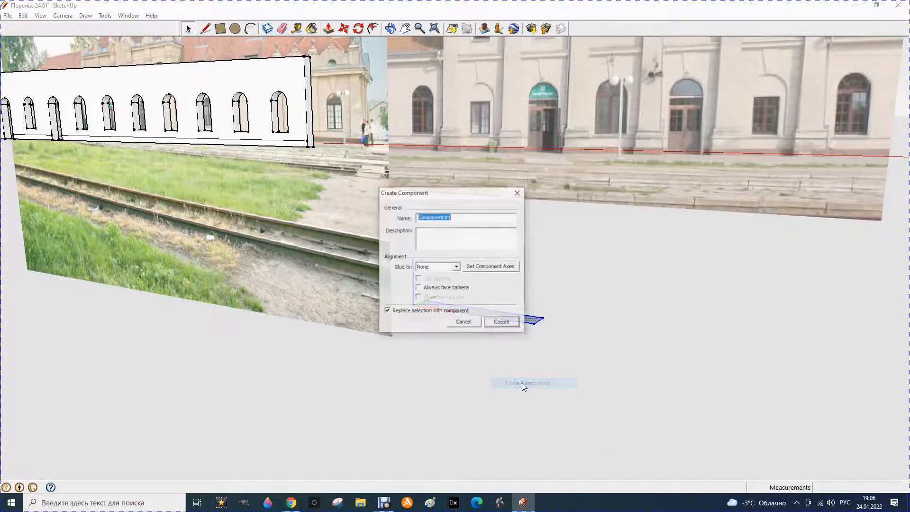
click(502, 322)
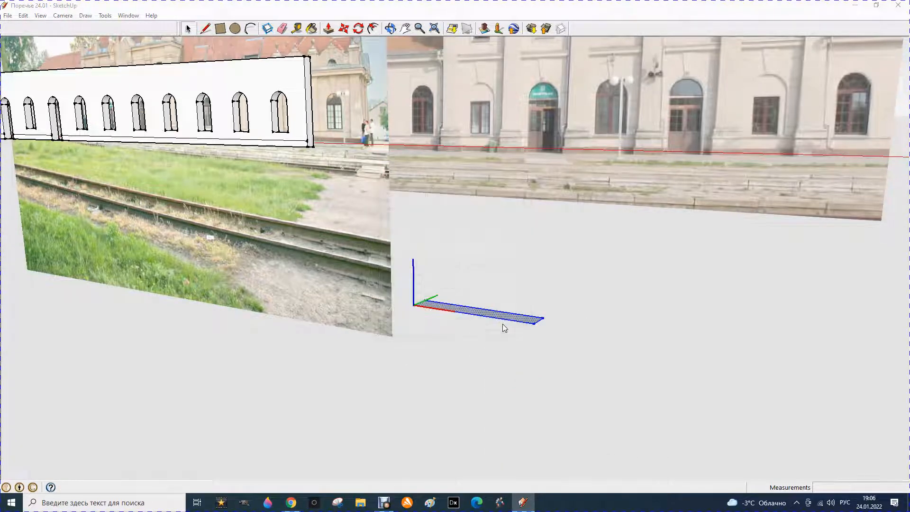
Step: Copy the strip component by its corner onto the sill of the arched window nearest the wall's end, aligned with the front corner
click(344, 29)
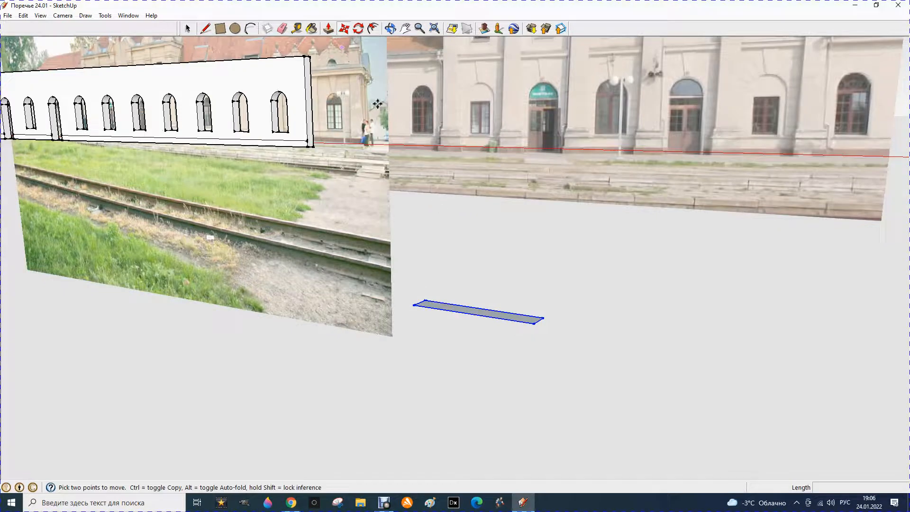
click(413, 305)
key(ctrl)
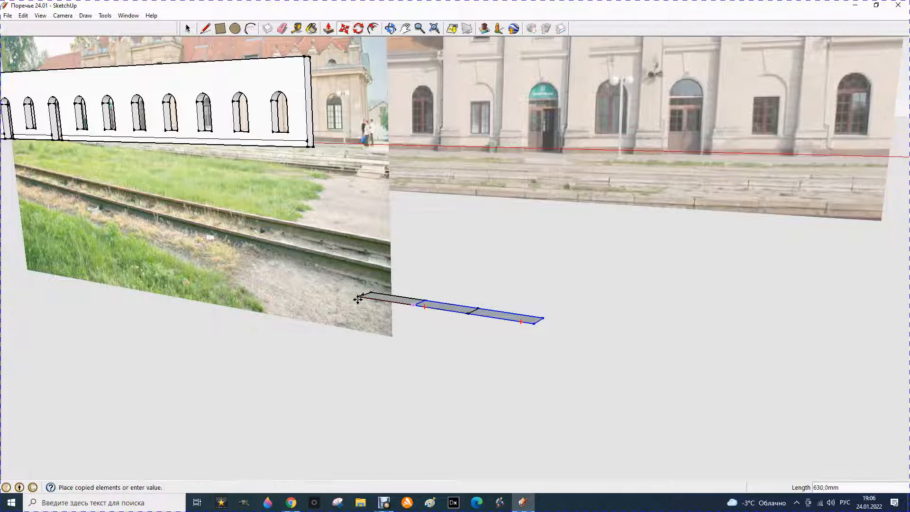
scroll(354, 301, down, 3)
scroll(289, 155, up, 8)
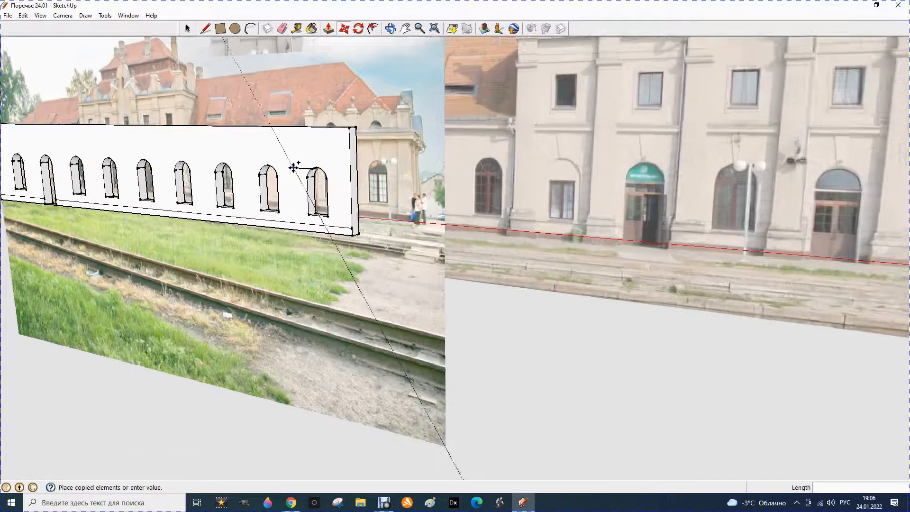
scroll(308, 215, up, 5)
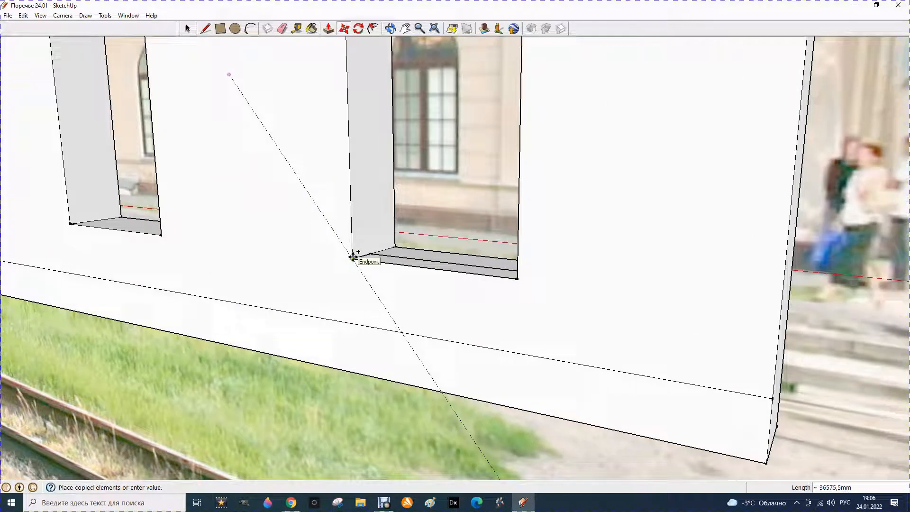
click(353, 257)
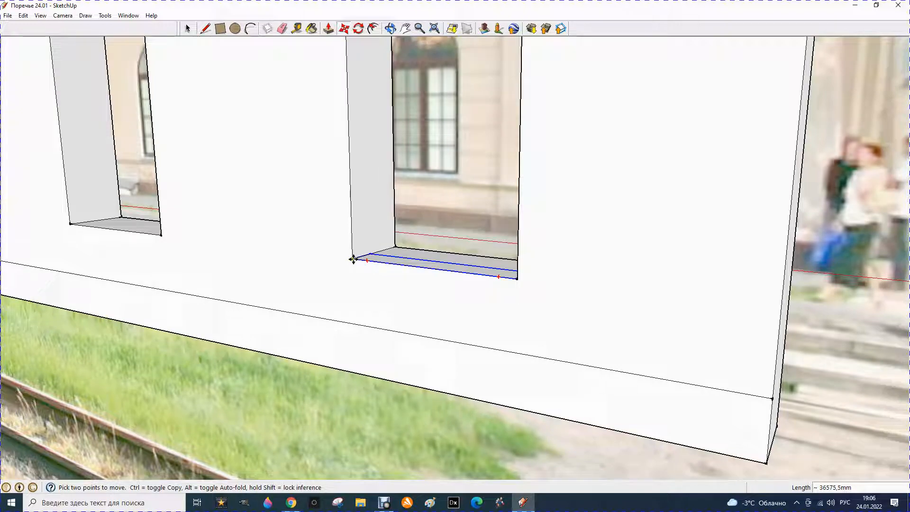
Step: Copy the strip from the end window onto the second window's sill, 3100 mm along the wall
click(353, 256)
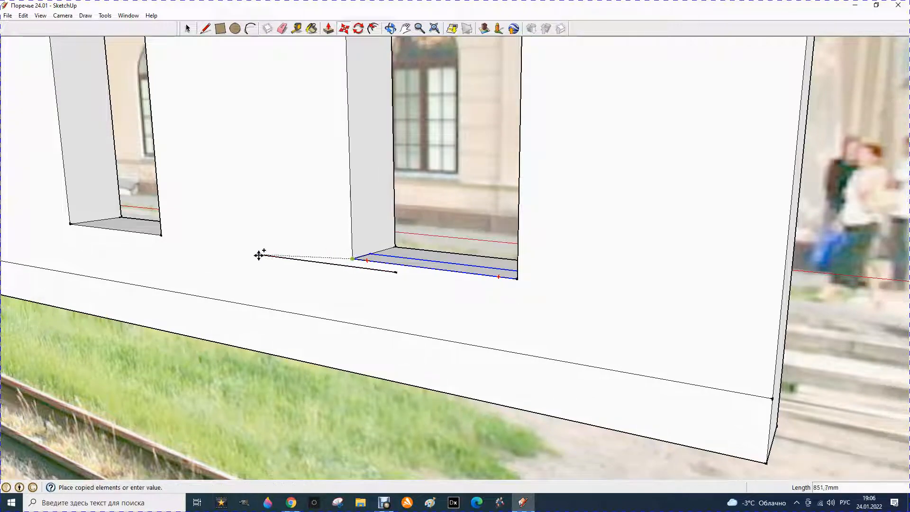
scroll(259, 254, down, 4)
scroll(143, 225, up, 5)
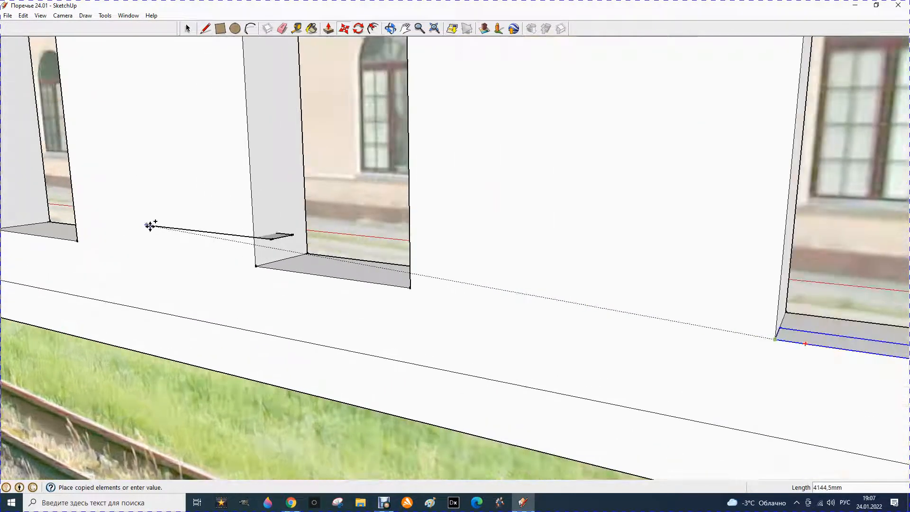
key(Escape)
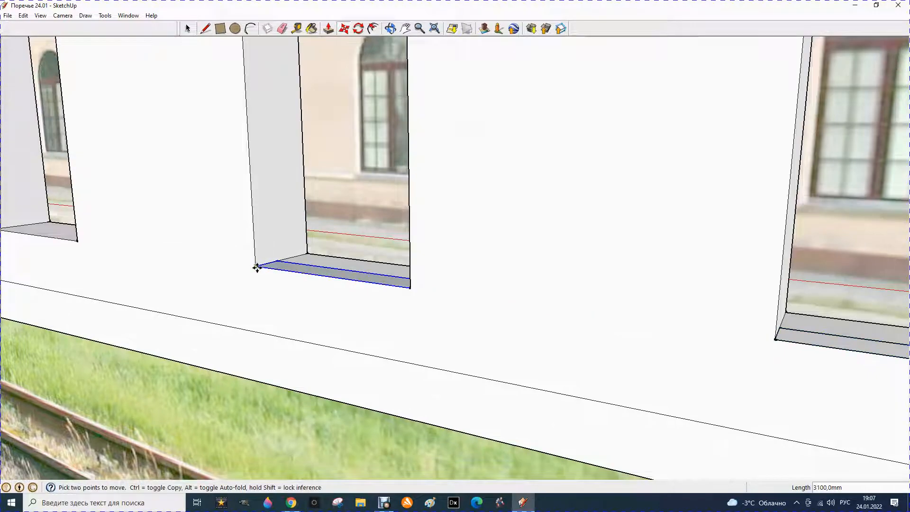
Step: Copy the strip from the second window onto the front corner of the third window's sill
click(255, 266)
key(ctrl)
scroll(399, 280, down, 4)
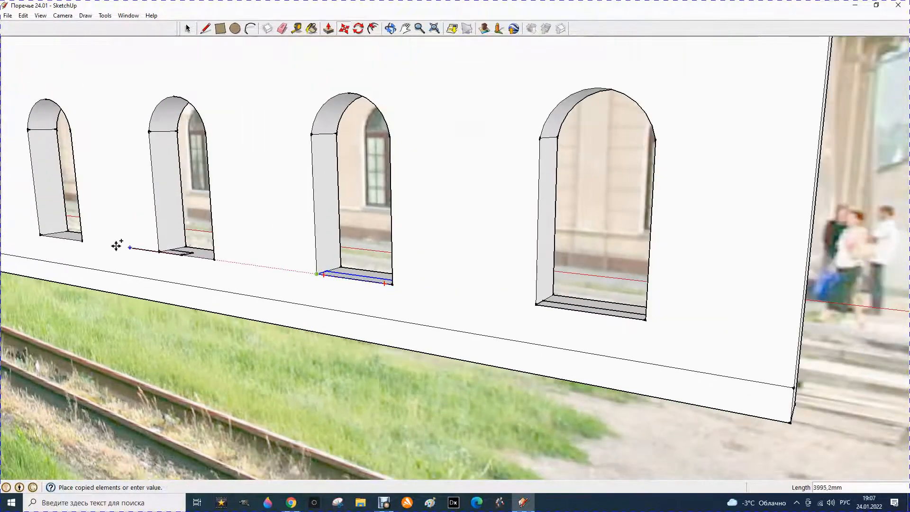
scroll(102, 237, up, 3)
scroll(102, 237, up, 3)
click(219, 268)
Step: Copy the strip from the third window by its front corner onto the matching corner of the fourth window's sill
click(219, 268)
key(ctrl)
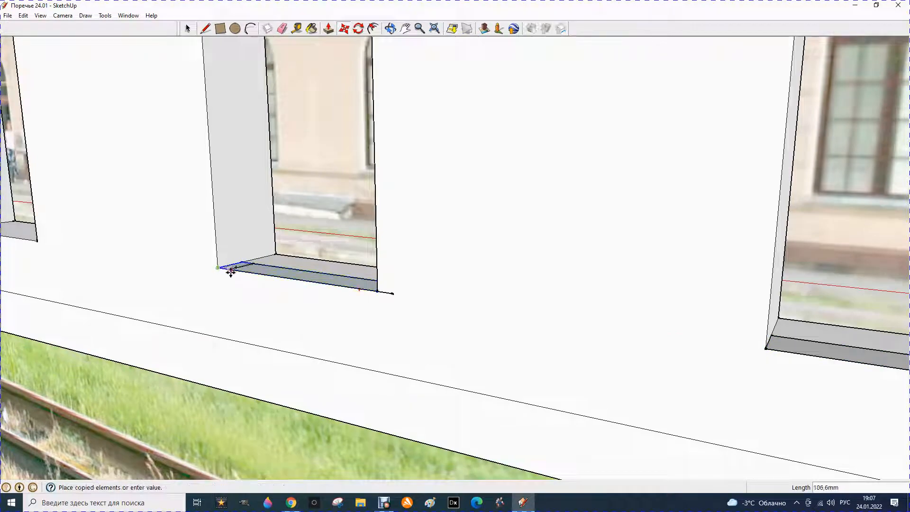
scroll(342, 285, down, 5)
scroll(151, 267, up, 5)
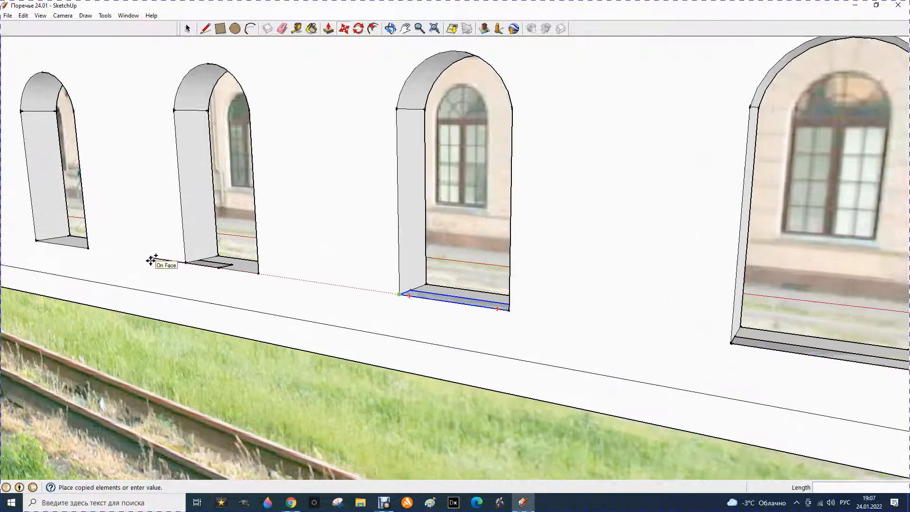
click(229, 263)
Step: Copy the strip from the fourth window onto the fifth and sixth window sills, at 3100 mm spacing along the wall
scroll(230, 263, down, 8)
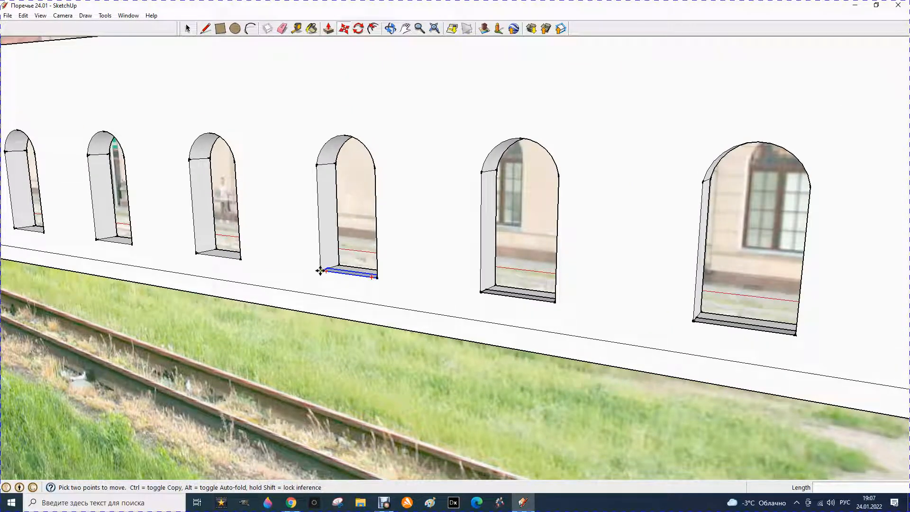
click(320, 271)
key(ctrl)
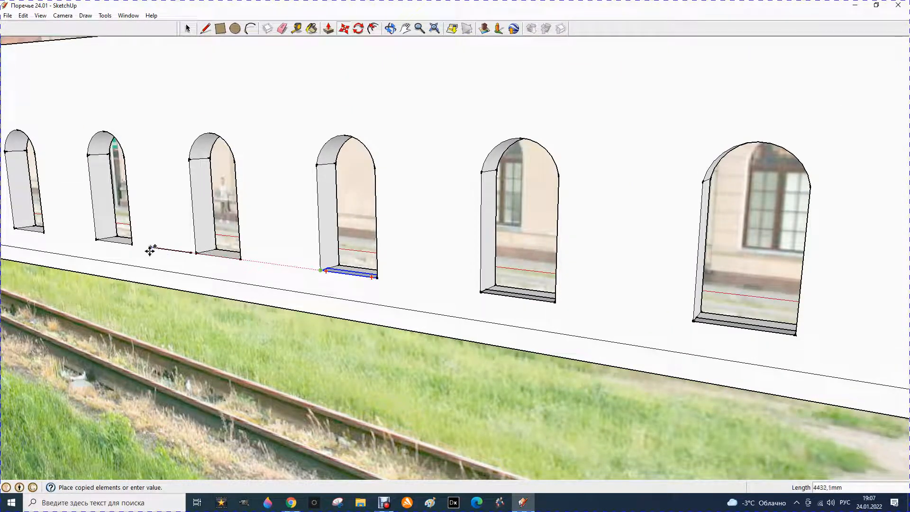
click(199, 254)
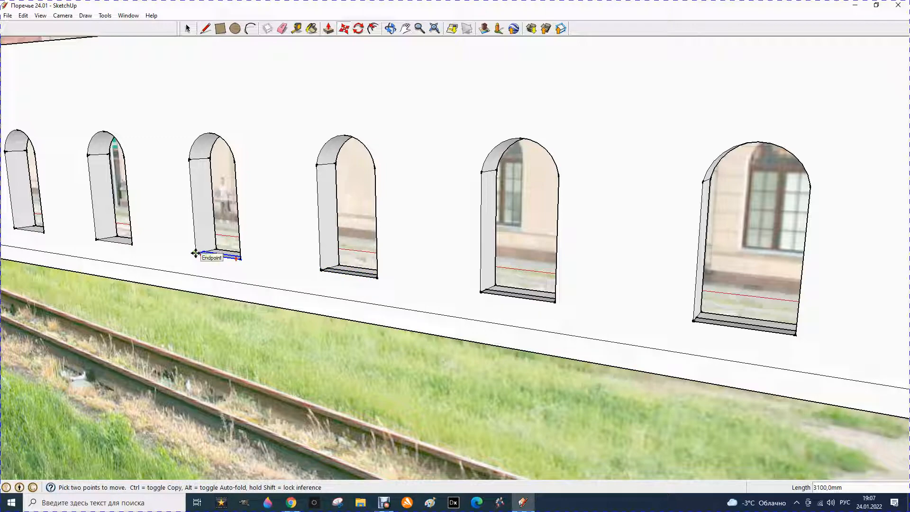
click(196, 254)
click(96, 241)
Step: Copy the strip from the sixth window 9300 mm along the wall onto the sill of the window between the two door openings
scroll(325, 278, down, 4)
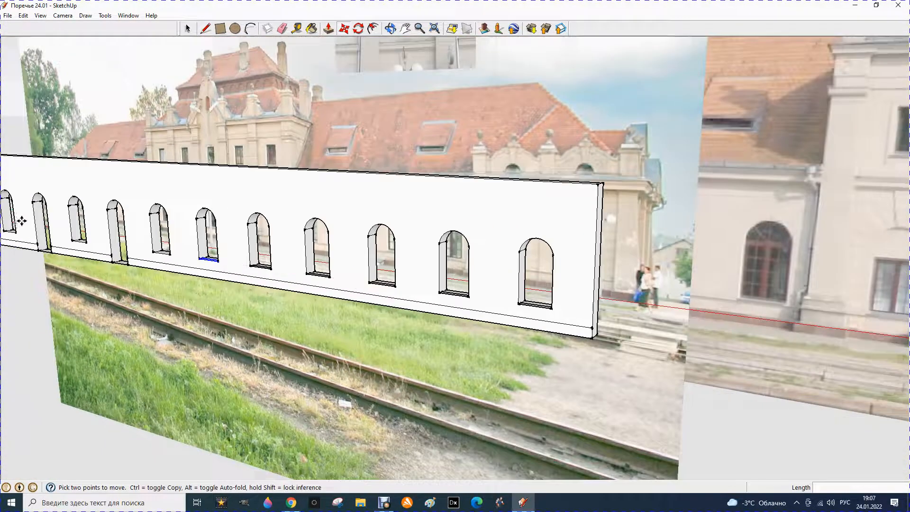
scroll(81, 228, up, 5)
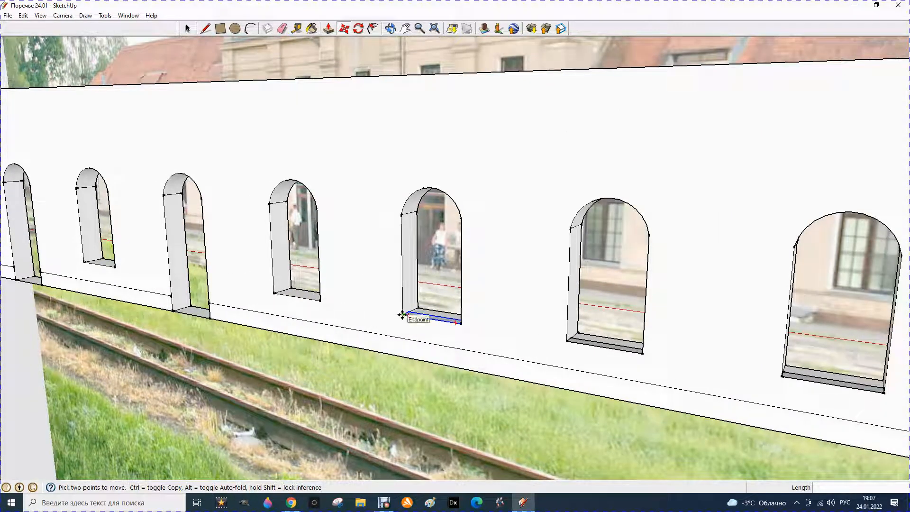
click(402, 314)
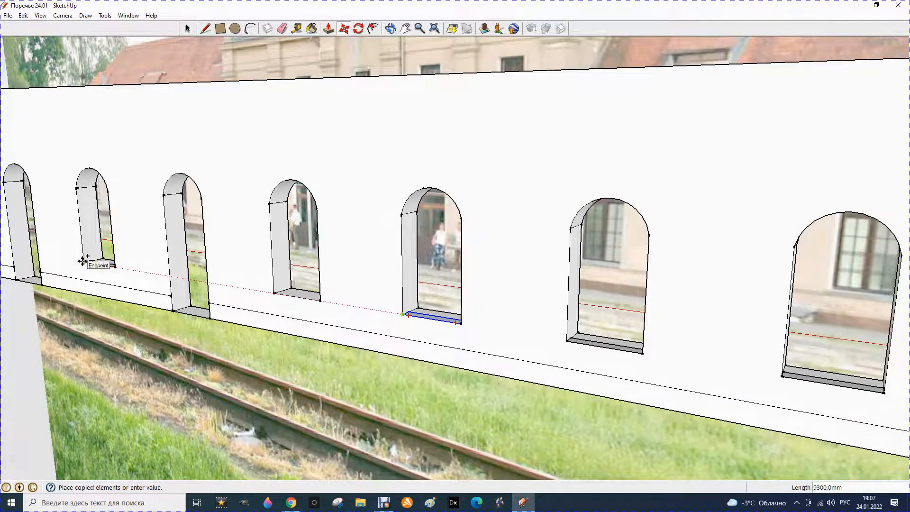
click(82, 262)
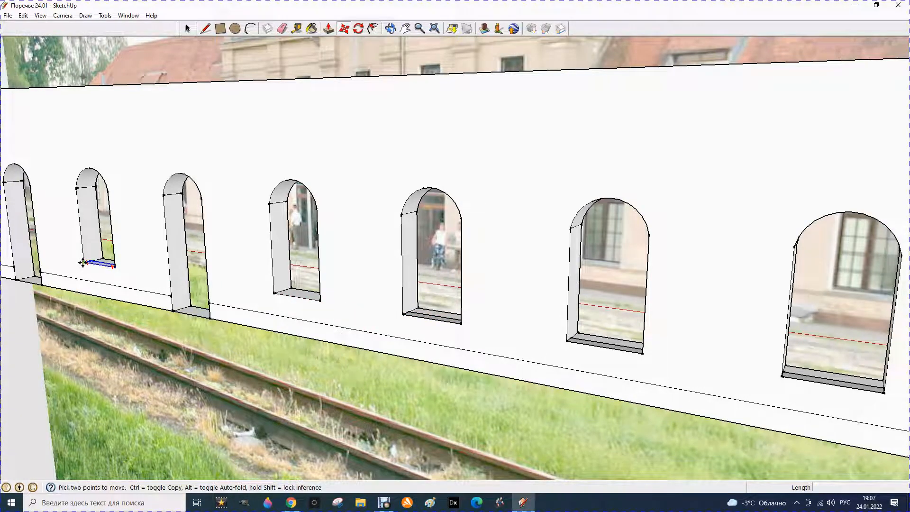
Step: Copy the strip from the window between the doors 9300 mm along the wall onto the second window sill past the farther door
click(85, 262)
scroll(199, 275, down, 5)
scroll(368, 278, down, 3)
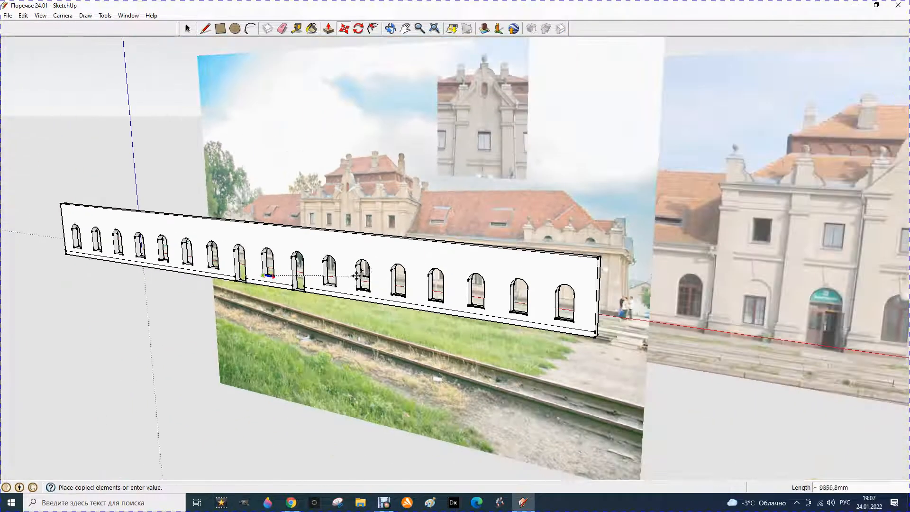
scroll(119, 244, up, 2)
scroll(129, 255, up, 2)
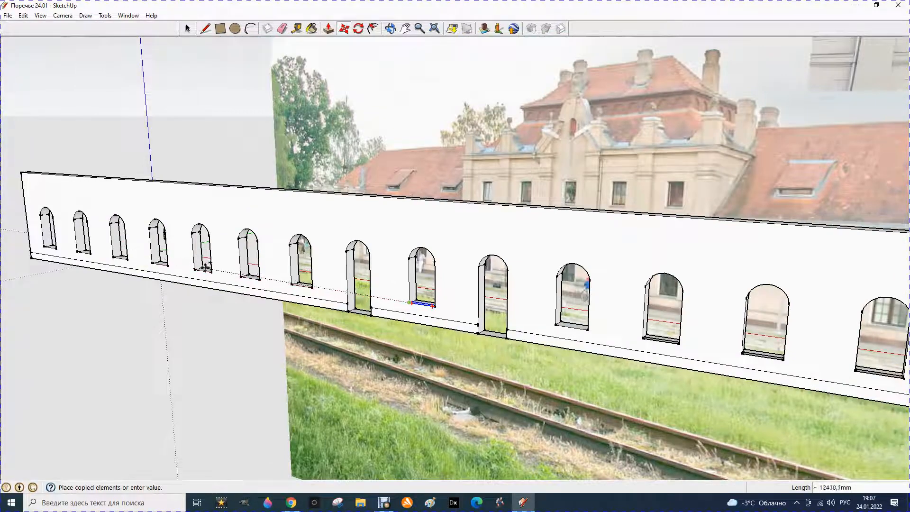
scroll(237, 271, up, 2)
click(248, 278)
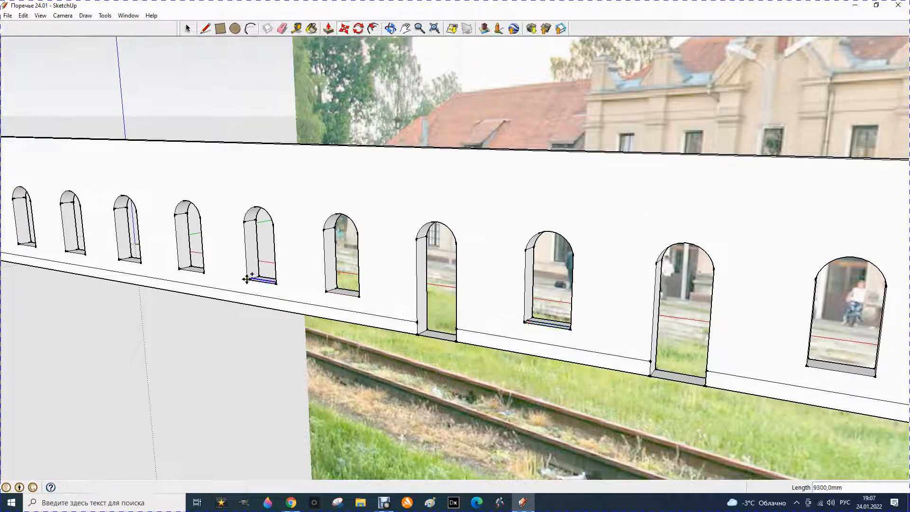
Step: Copy the strip onto the next two window sills toward the wall's far end, 3100 mm apart
click(247, 279)
click(180, 271)
click(179, 269)
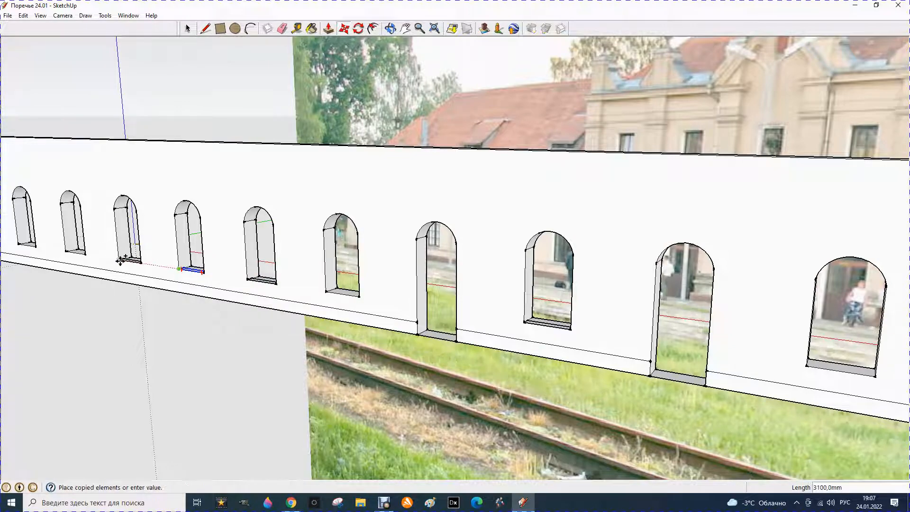
click(121, 261)
Step: Copy the strip corner to corner onto the last three window sills at the wall's far end, 3100 mm apart
scroll(179, 274, down, 4)
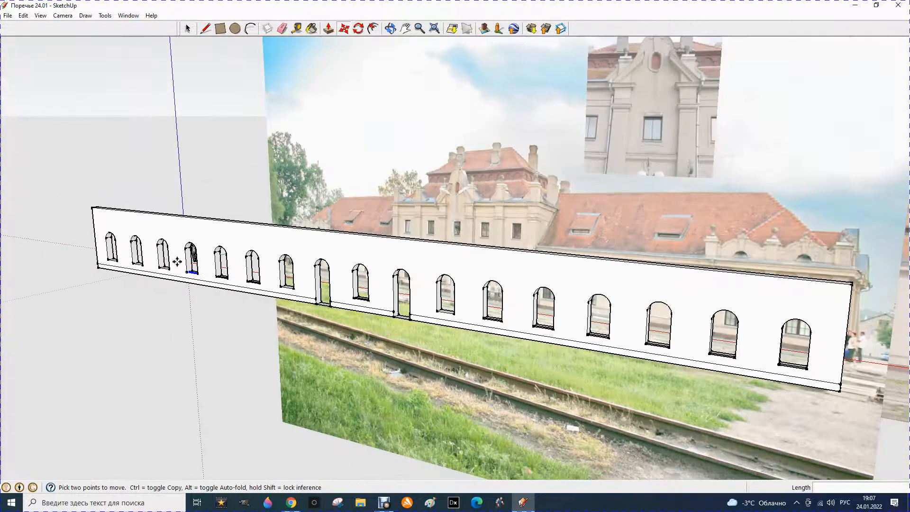
scroll(107, 251, up, 5)
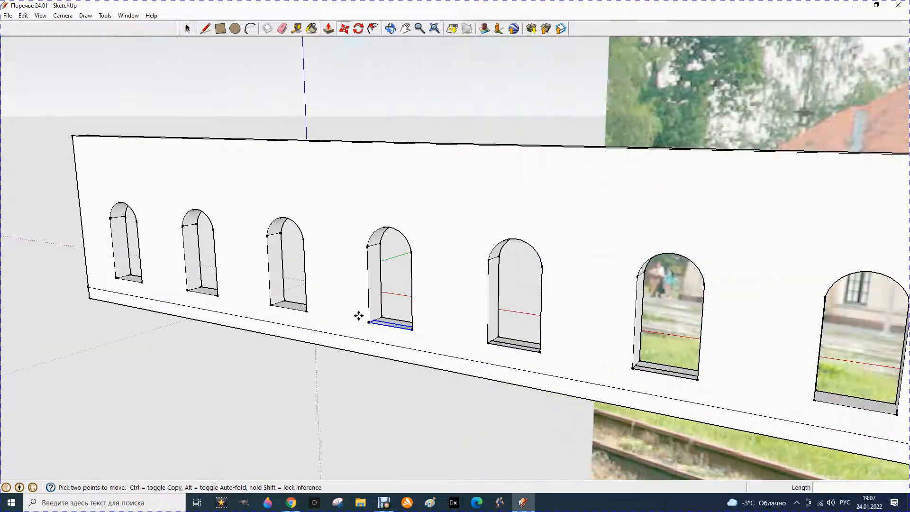
click(370, 323)
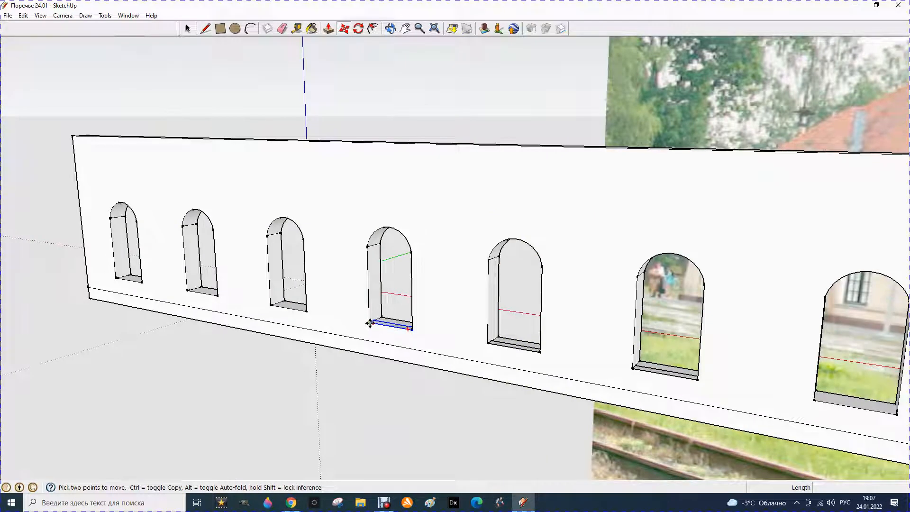
click(271, 307)
click(273, 306)
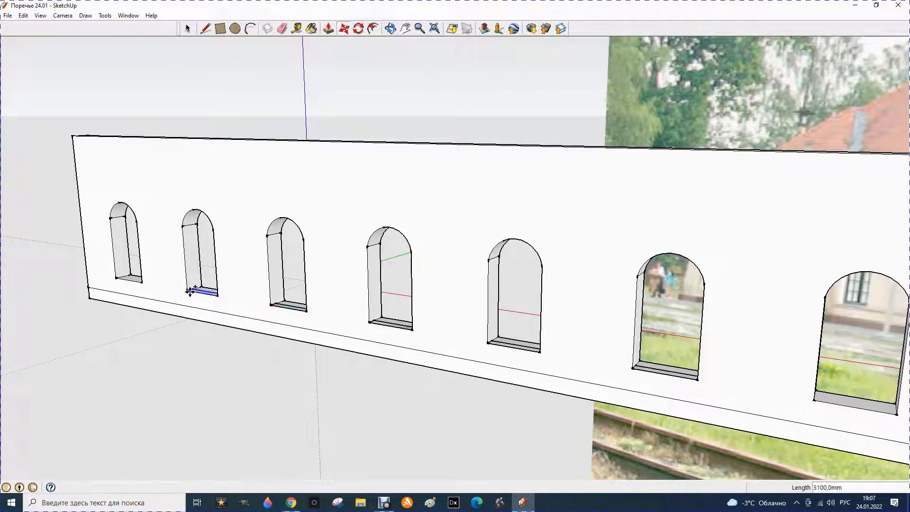
click(188, 291)
click(188, 291)
click(118, 276)
Step: Open the original strip component lying in front of the facade for editing
scroll(91, 248, down, 2)
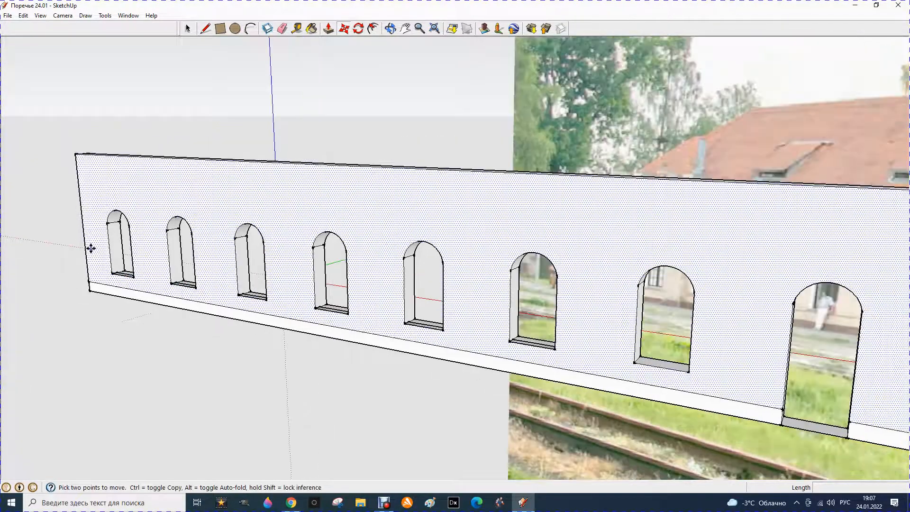
scroll(91, 249, down, 6)
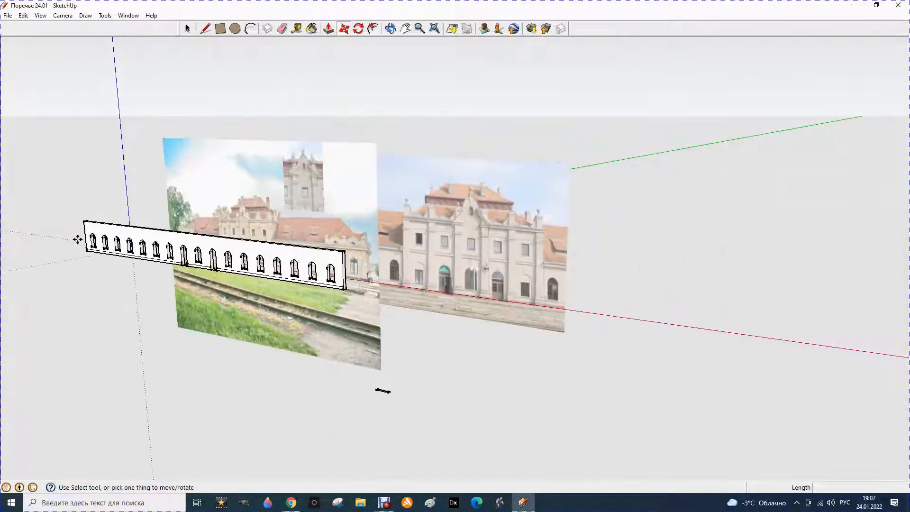
scroll(355, 408, up, 6)
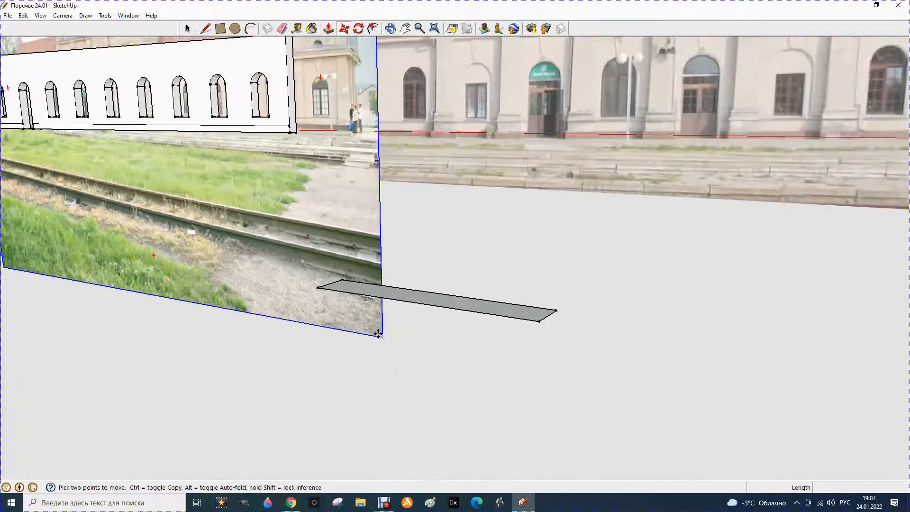
click(390, 28)
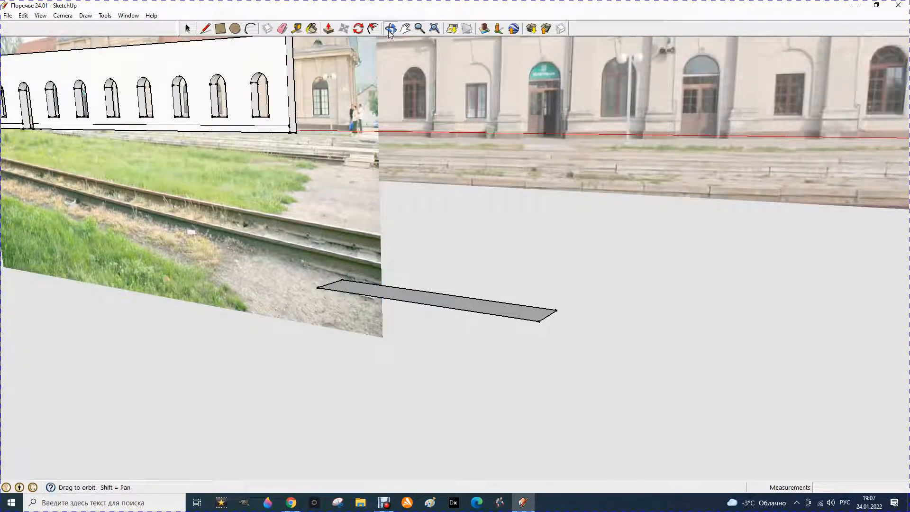
drag(293, 262, 286, 262)
drag(433, 286, 397, 286)
click(188, 28)
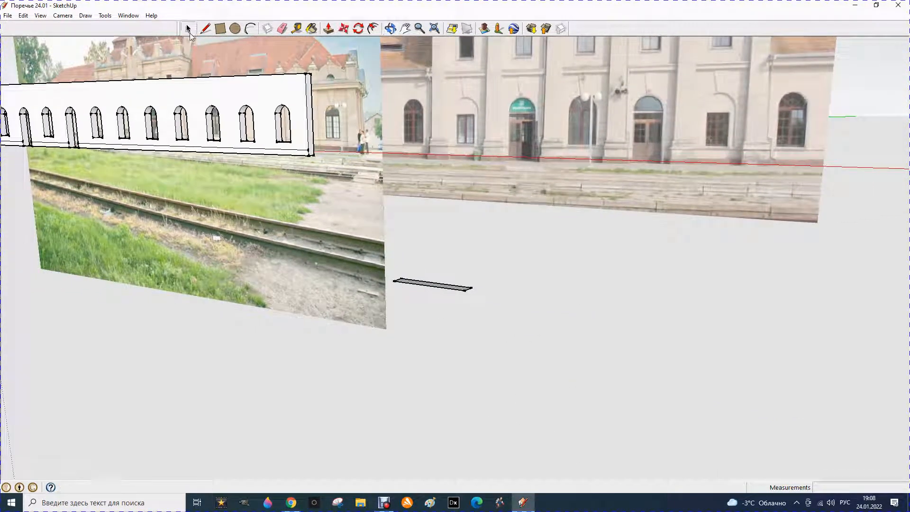
double_click(426, 287)
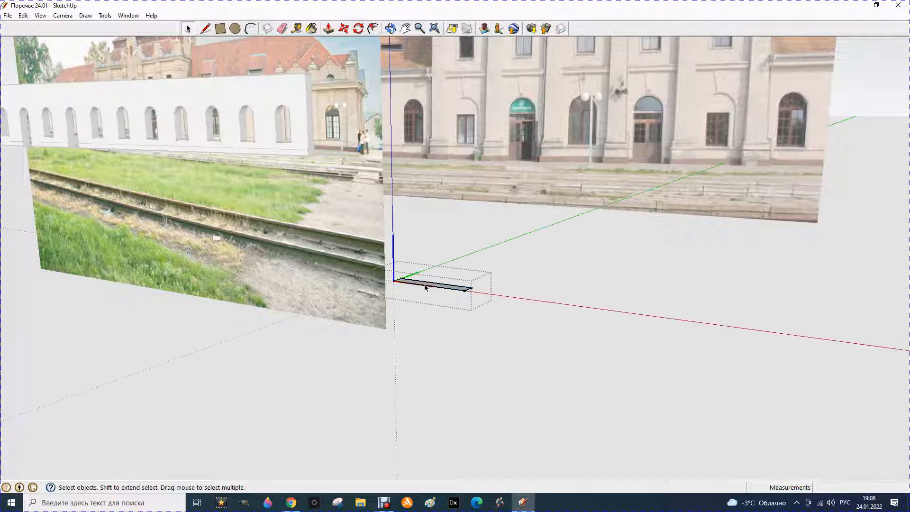
scroll(424, 285, up, 1)
scroll(423, 283, up, 2)
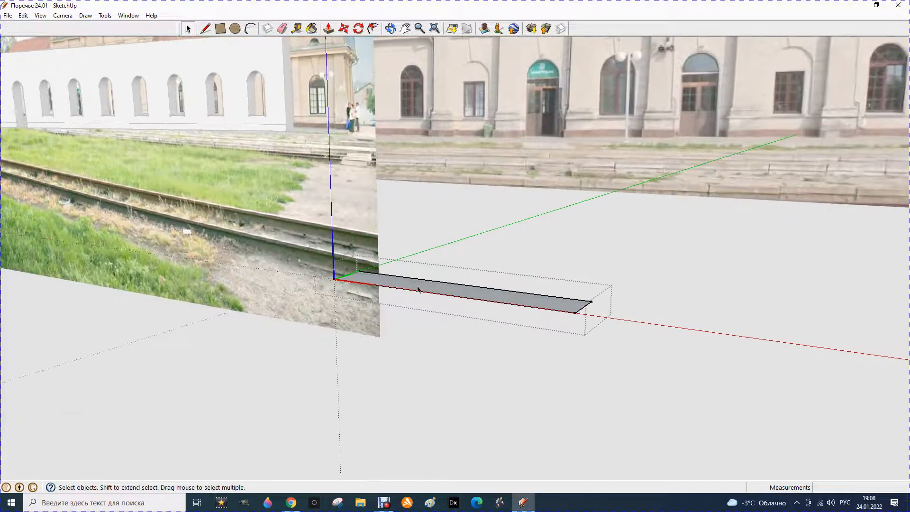
scroll(389, 283, up, 2)
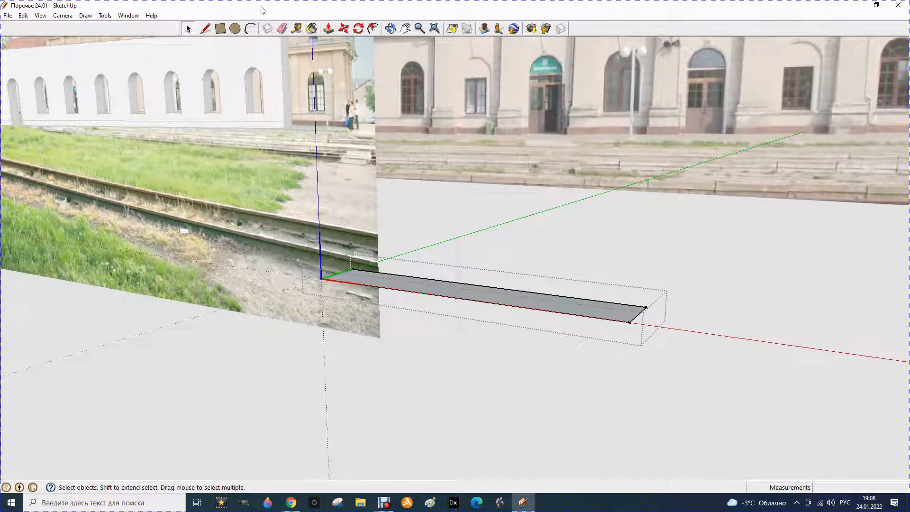
scroll(341, 268, up, 2)
scroll(346, 264, down, 5)
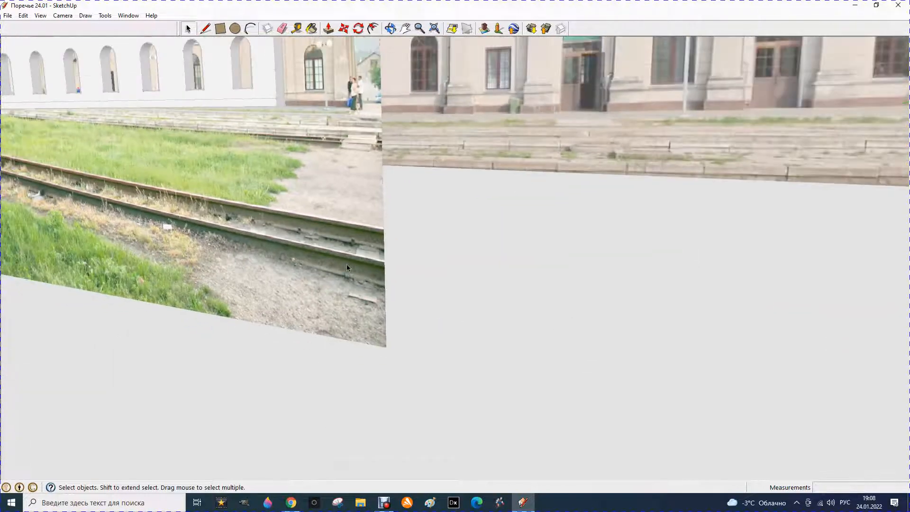
scroll(374, 258, up, 3)
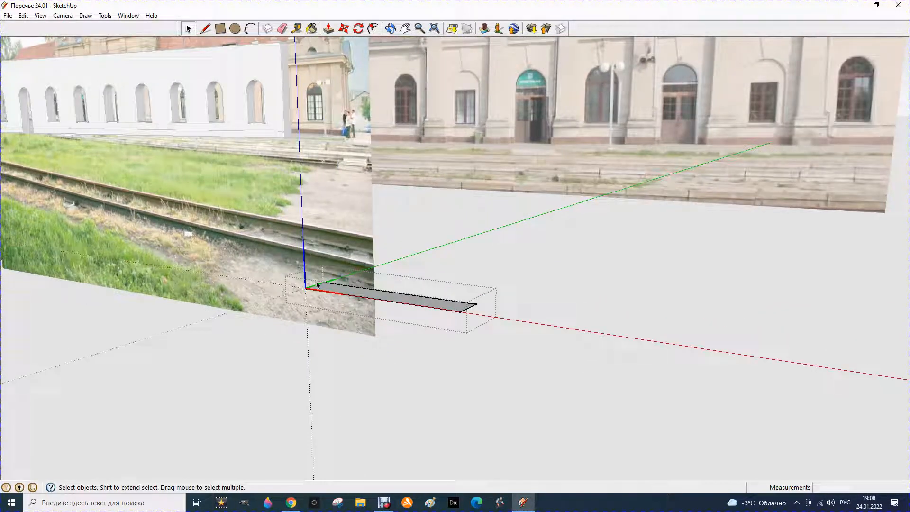
Step: Draw a 1200 mm vertical line up from the midpoint of the strip's short edge and erase it
click(207, 30)
click(314, 285)
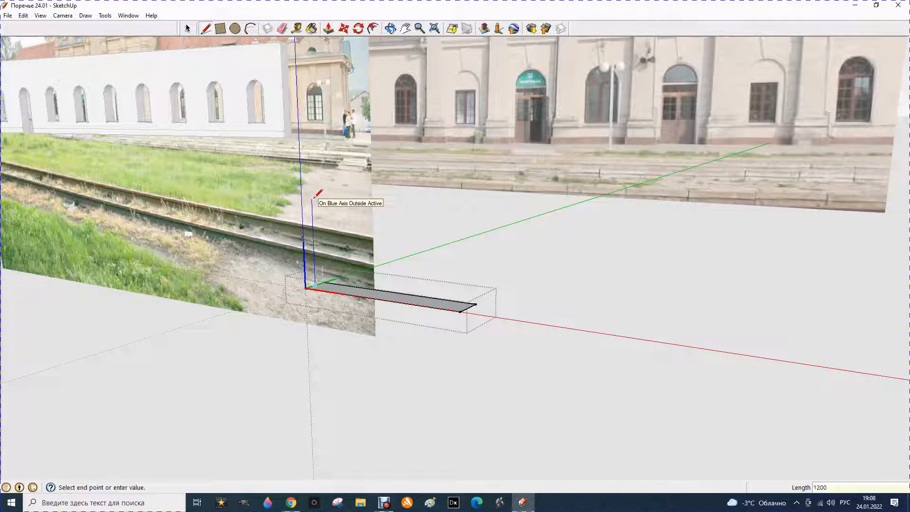
key(Return)
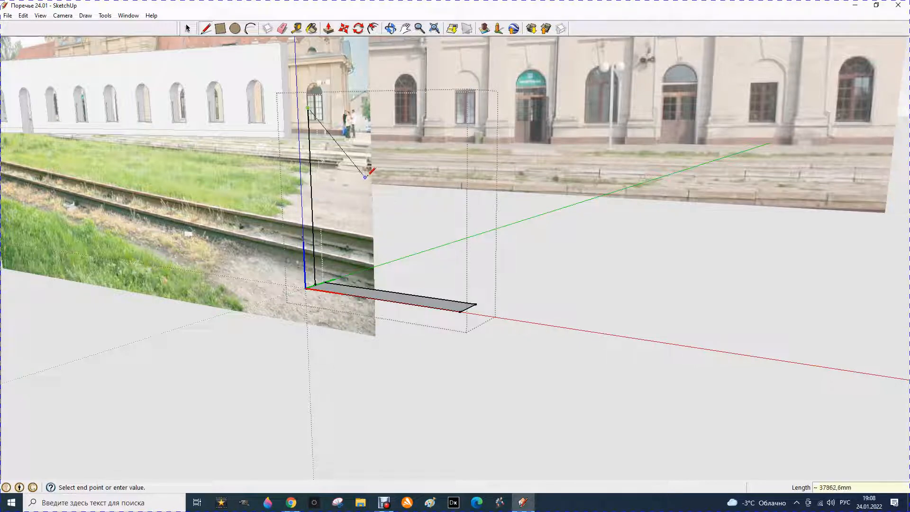
key(Escape)
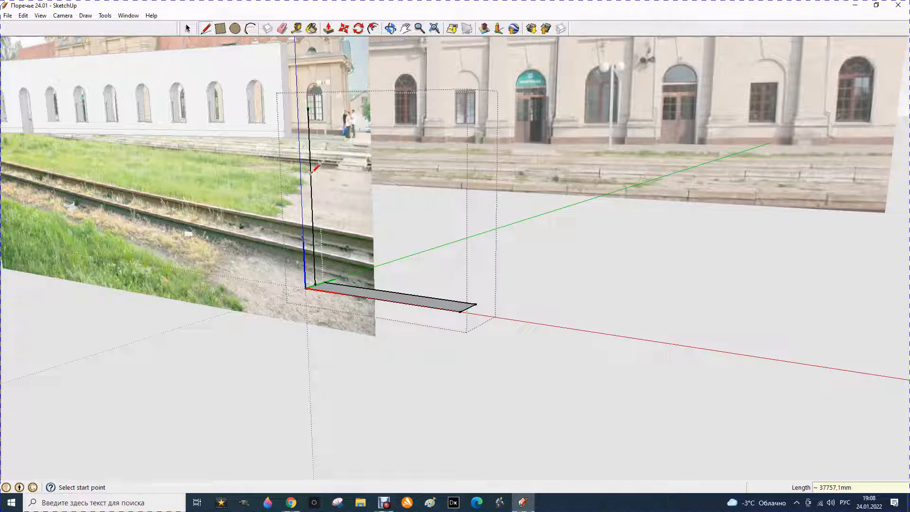
click(283, 29)
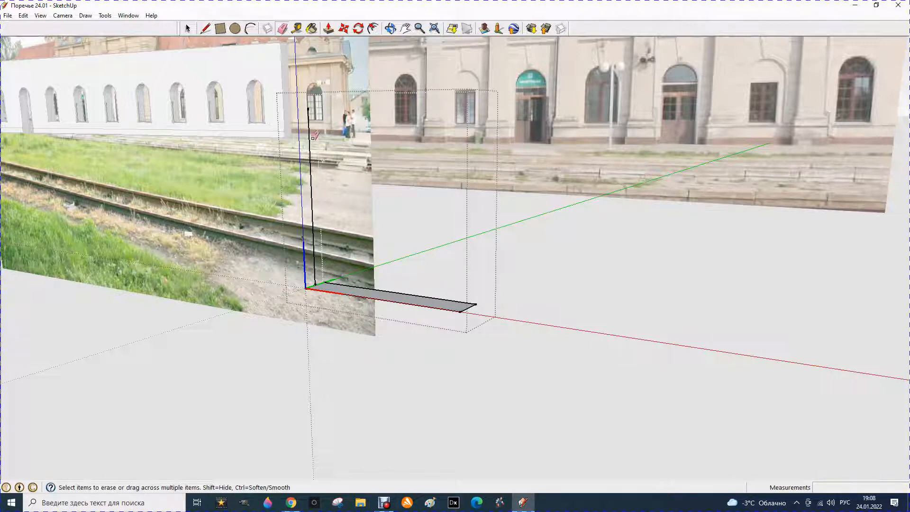
click(312, 209)
Step: Draw an 1800 mm vertical line up from the midpoint of the strip's short edge inside the component
click(204, 29)
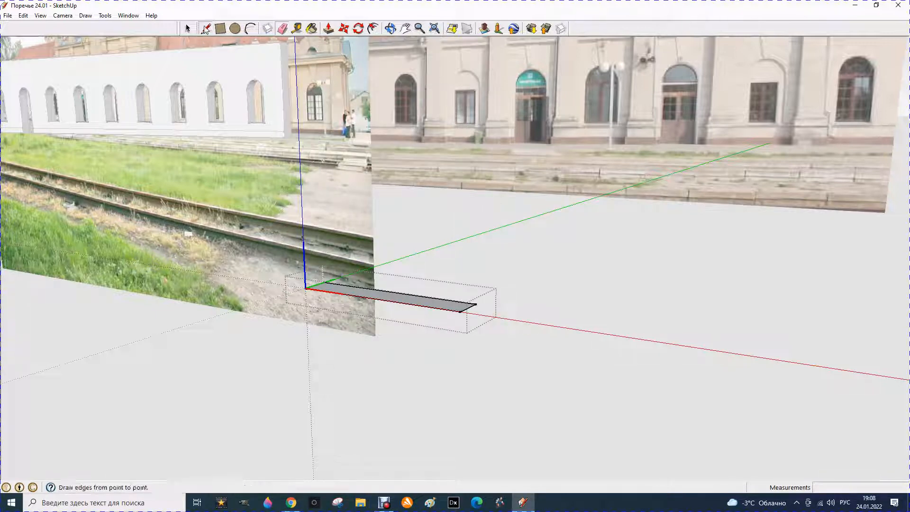
click(315, 285)
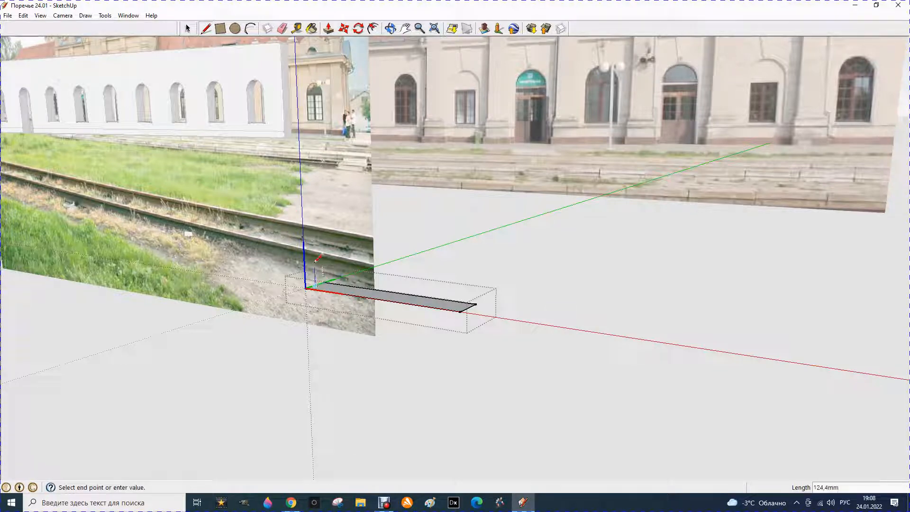
text(1800)
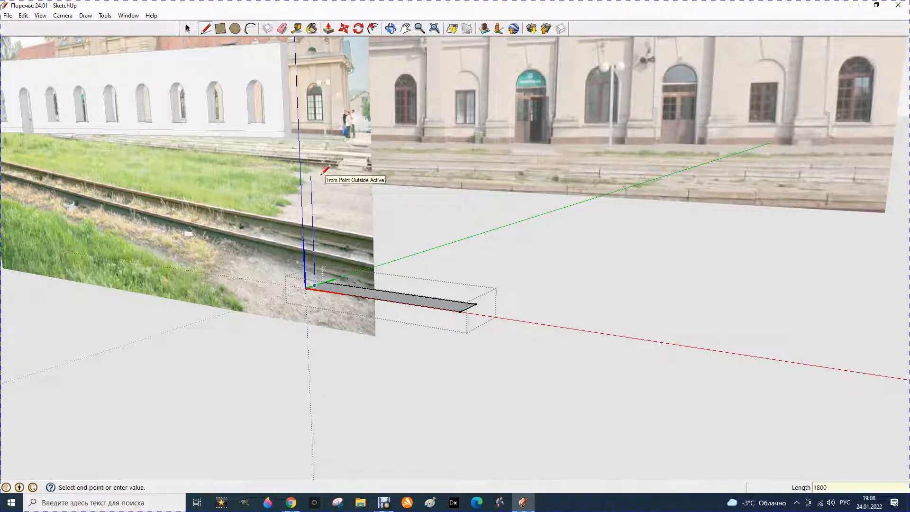
key(Return)
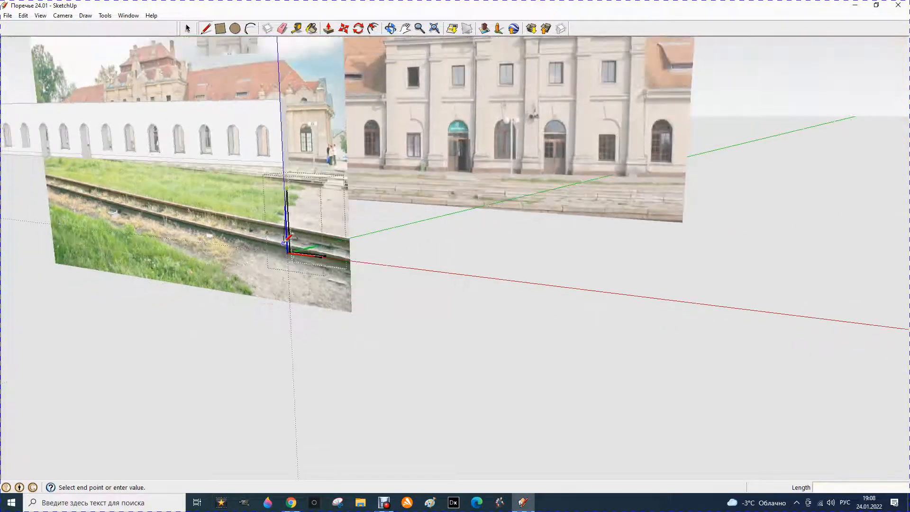
Step: Draw the top, far side and bottom edges to close the 1800 mm high window rectangle standing on the strip
scroll(298, 221, down, 3)
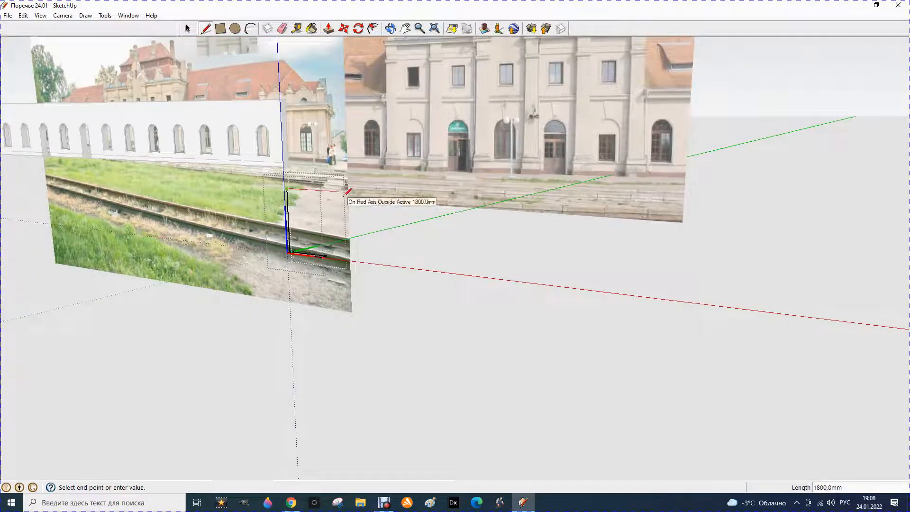
key(Return)
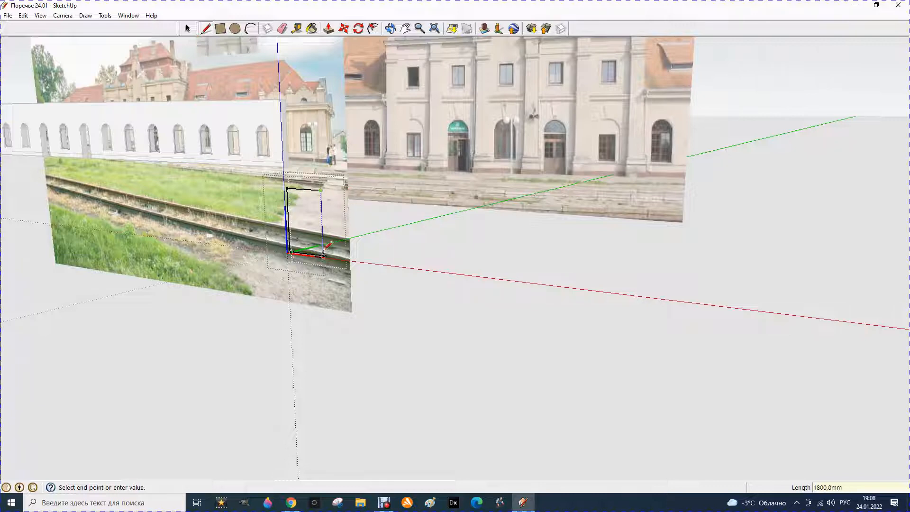
click(324, 255)
scroll(326, 250, up, 3)
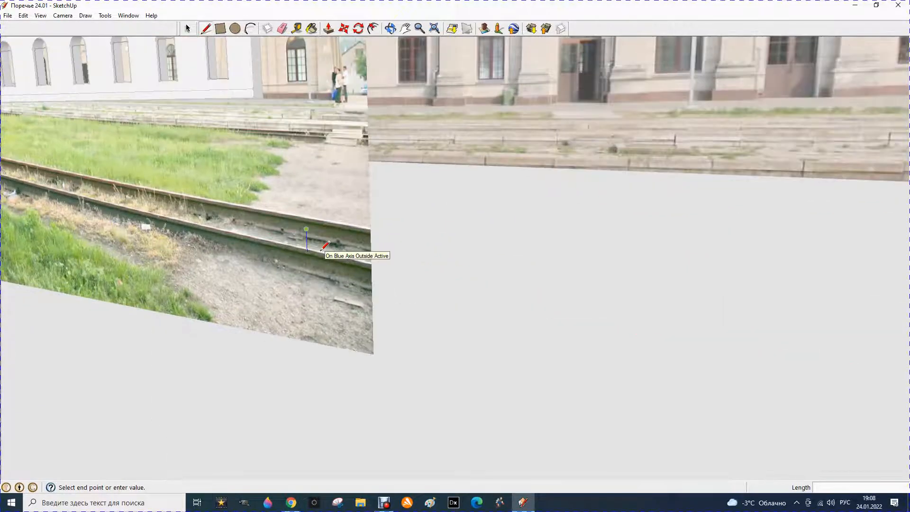
scroll(325, 248, down, 1)
scroll(326, 249, up, 3)
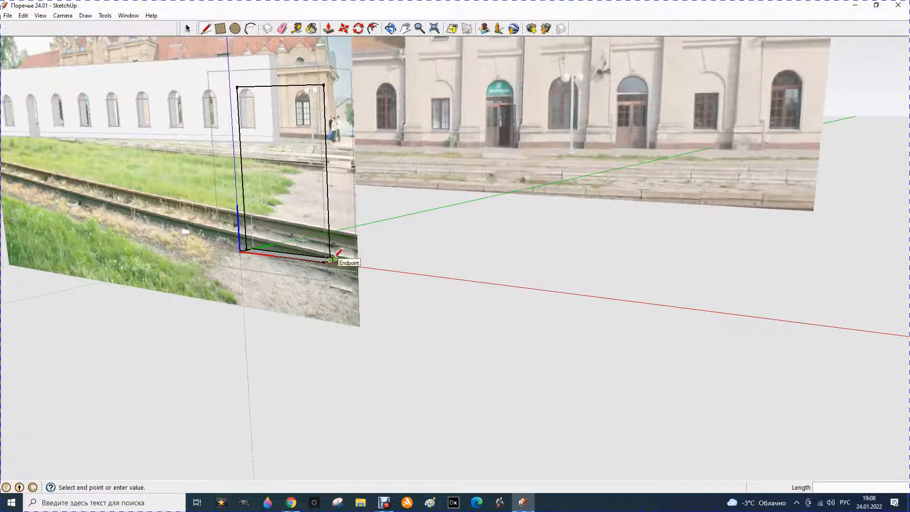
click(331, 260)
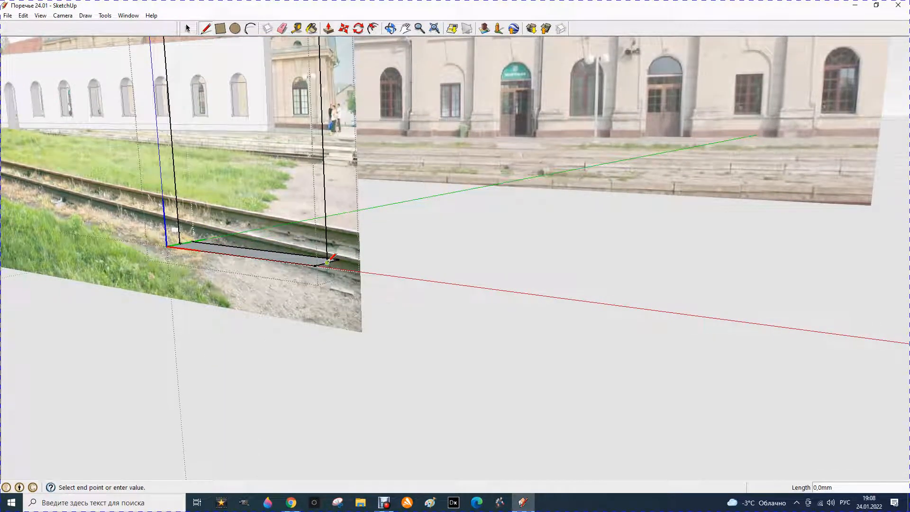
click(181, 243)
scroll(332, 263, down, 5)
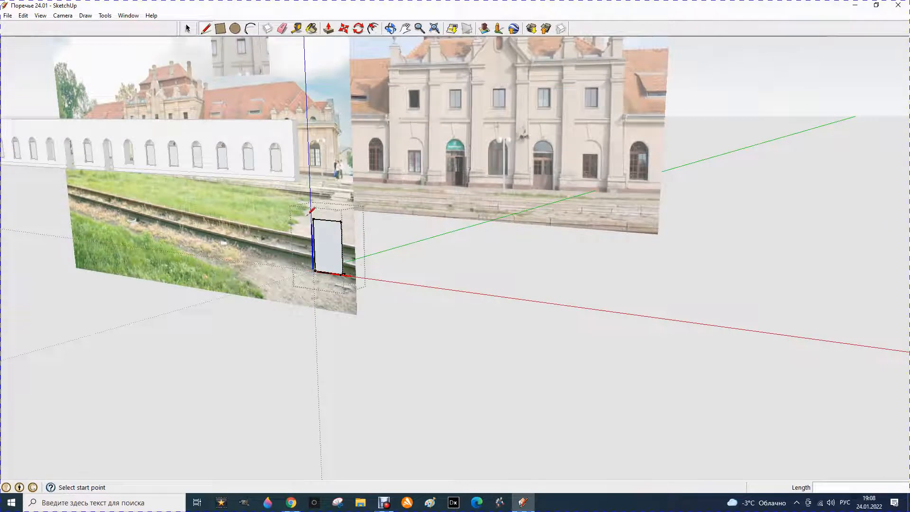
Step: Place a guide line 500 mm above the window rectangle's top edge
scroll(349, 230, up, 4)
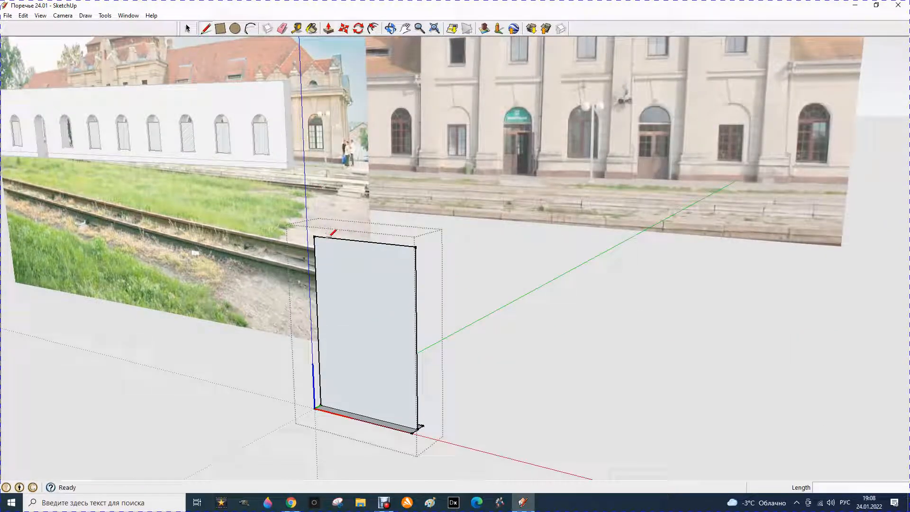
click(297, 28)
click(352, 233)
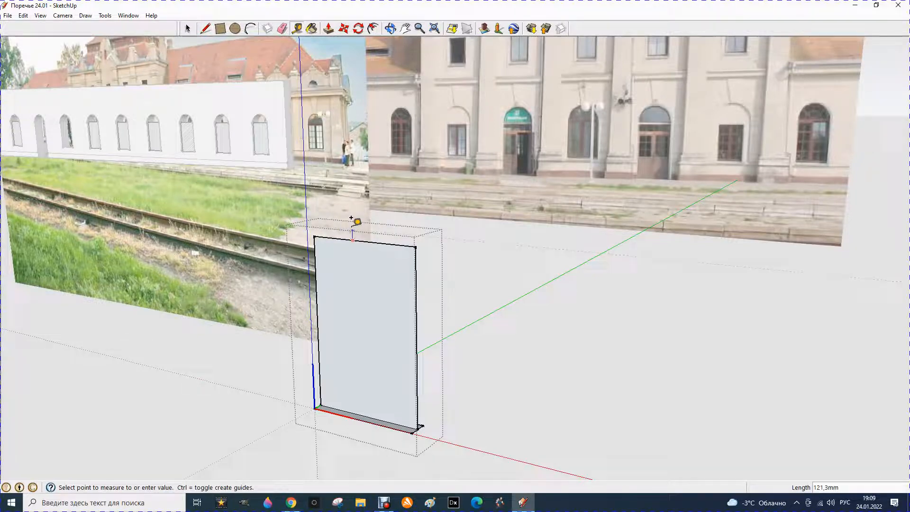
click(348, 193)
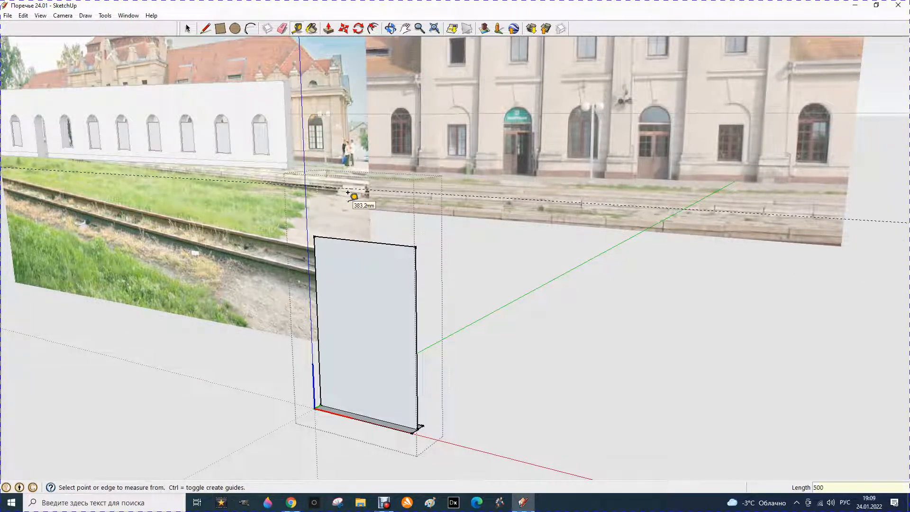
Step: Draw an arc with a 500 mm bulge between the rectangle's two upper corners to form the window's arched head
click(249, 29)
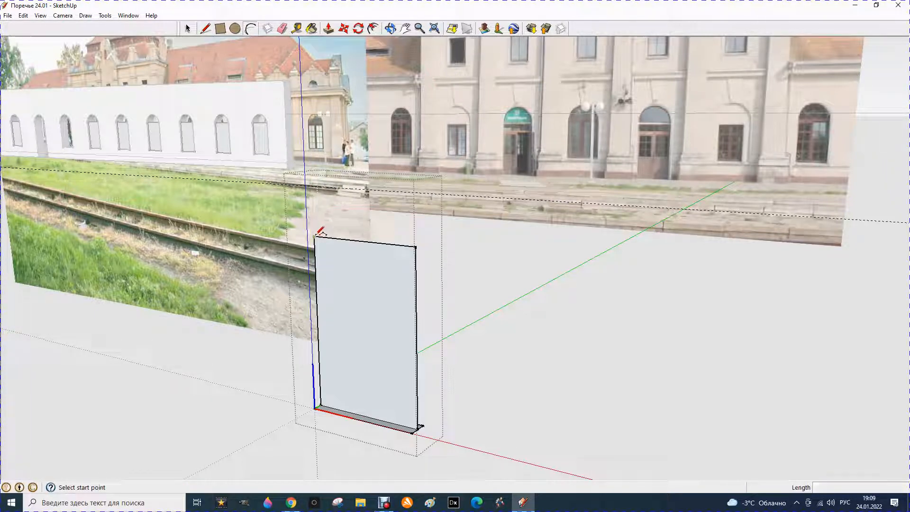
click(415, 246)
click(315, 236)
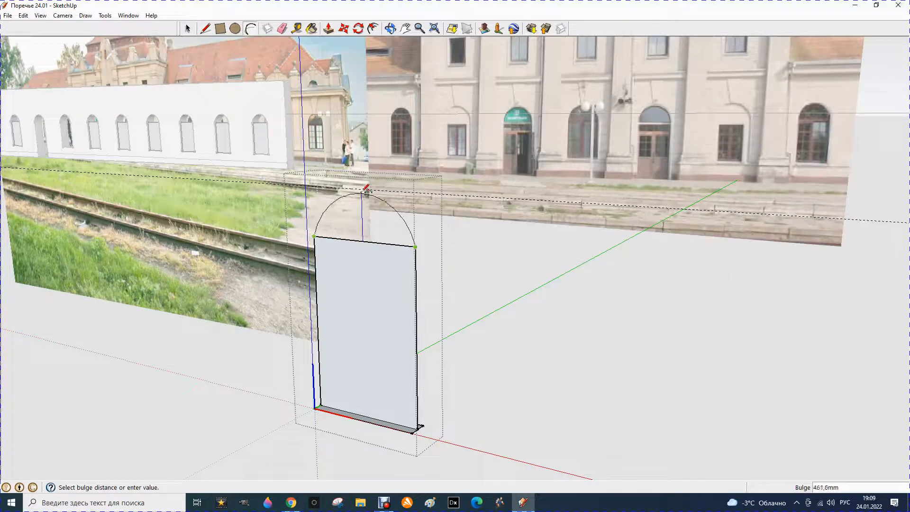
click(366, 186)
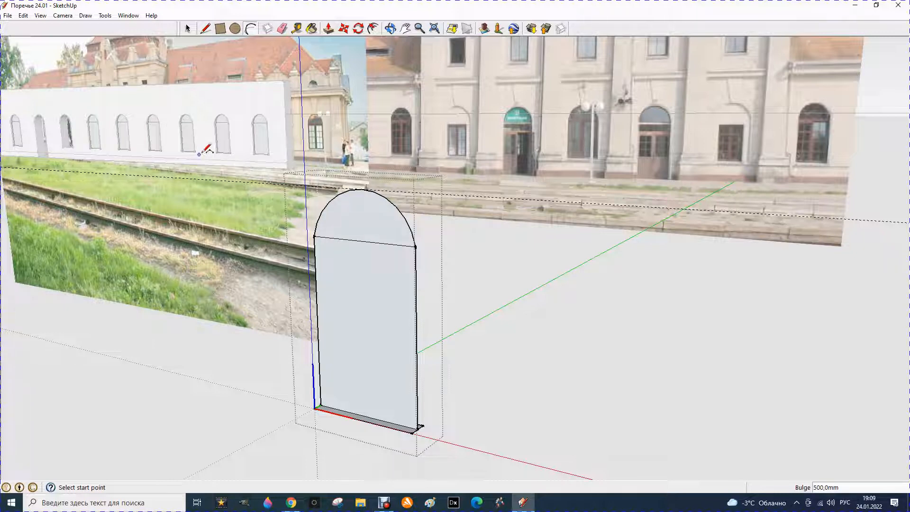
Step: Examine how the arched windows are divided into panes in the reference photo of the station facade
click(279, 29)
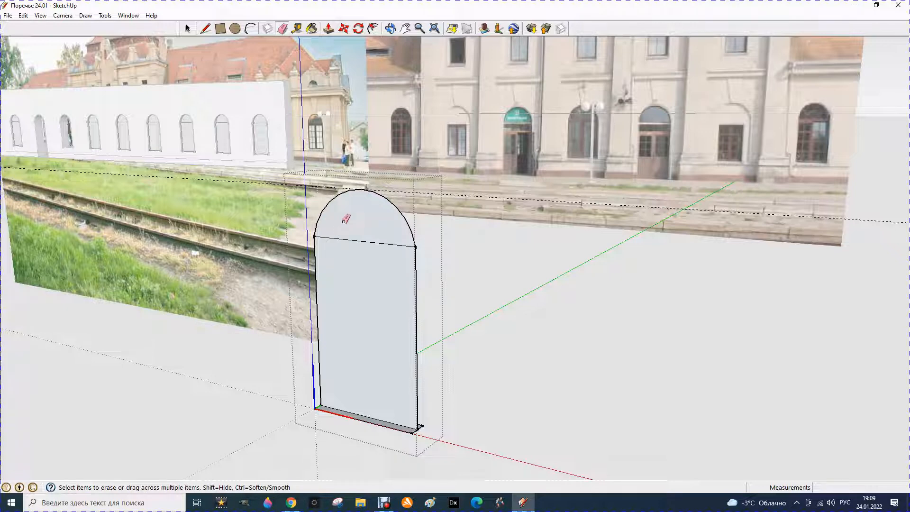
scroll(420, 234, down, 3)
click(188, 29)
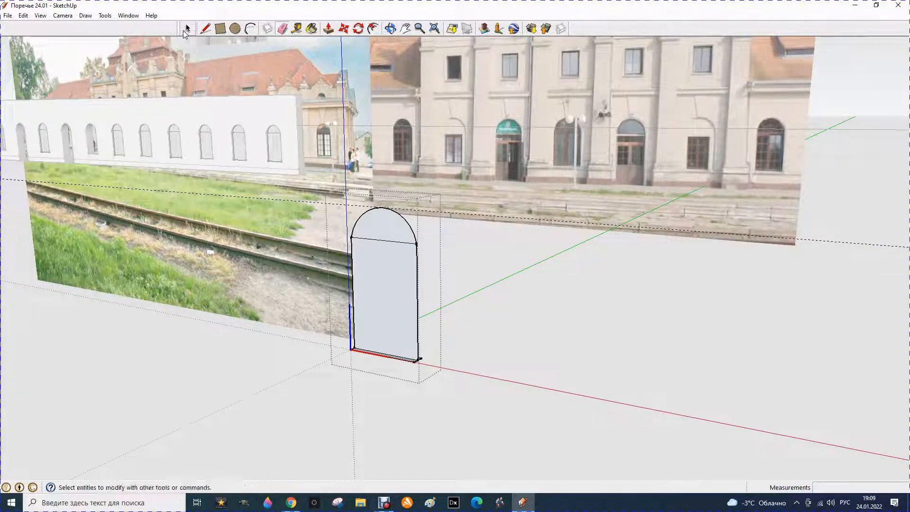
scroll(400, 133, up, 3)
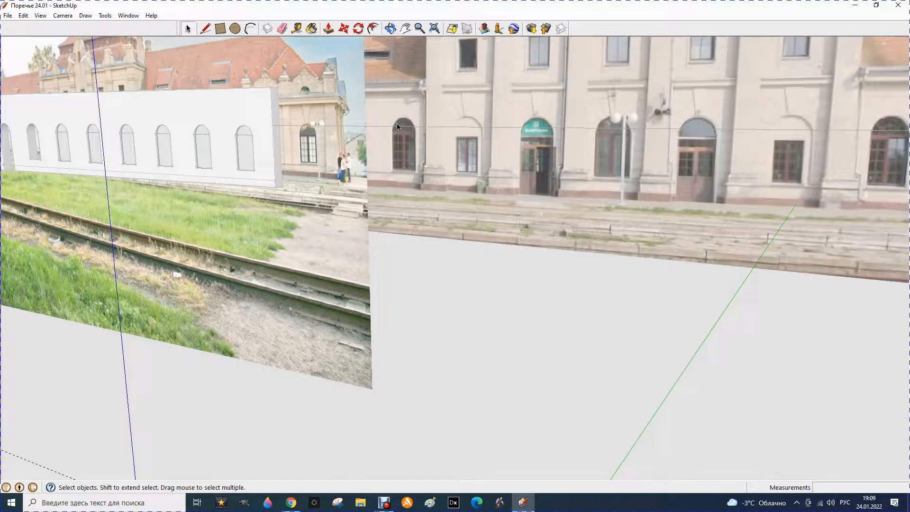
scroll(397, 136, up, 2)
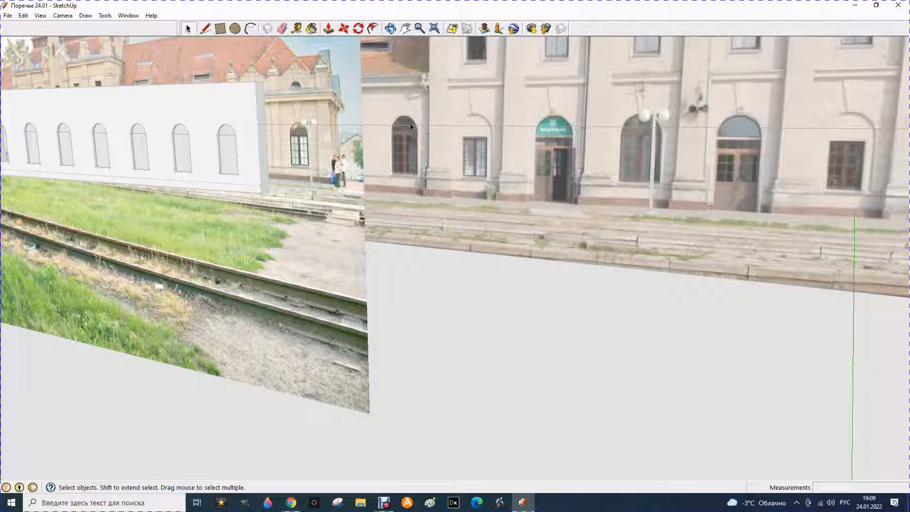
scroll(392, 168, down, 5)
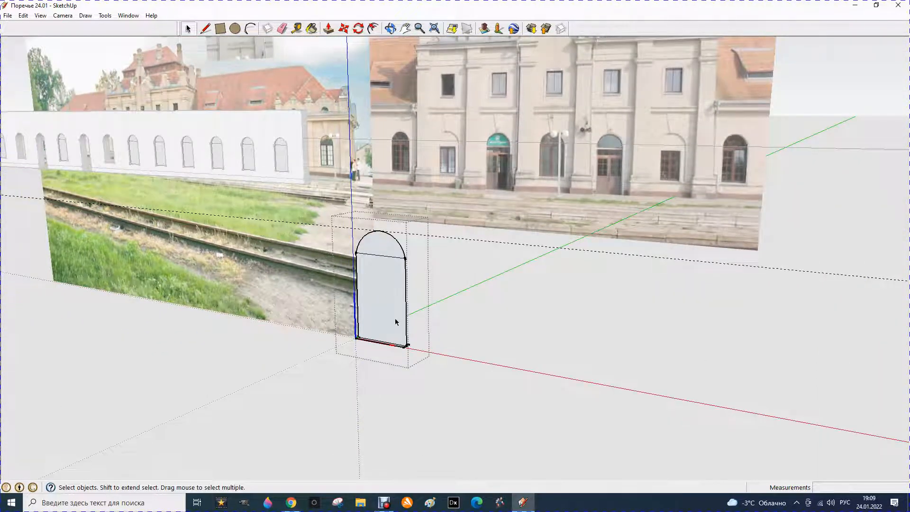
scroll(397, 322, up, 1)
scroll(383, 327, up, 2)
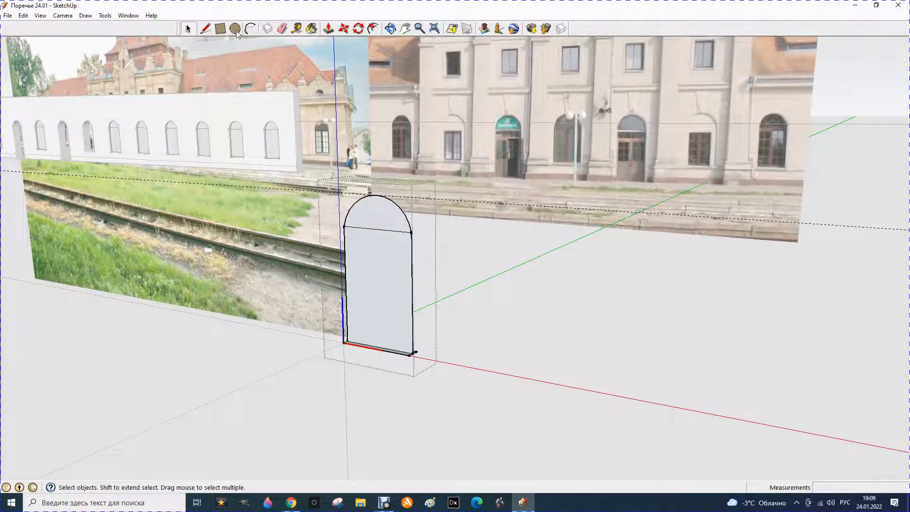
Step: Divide the window rectangle in half with a vertical line from the midpoint of its top edge down to its bottom edge
click(205, 28)
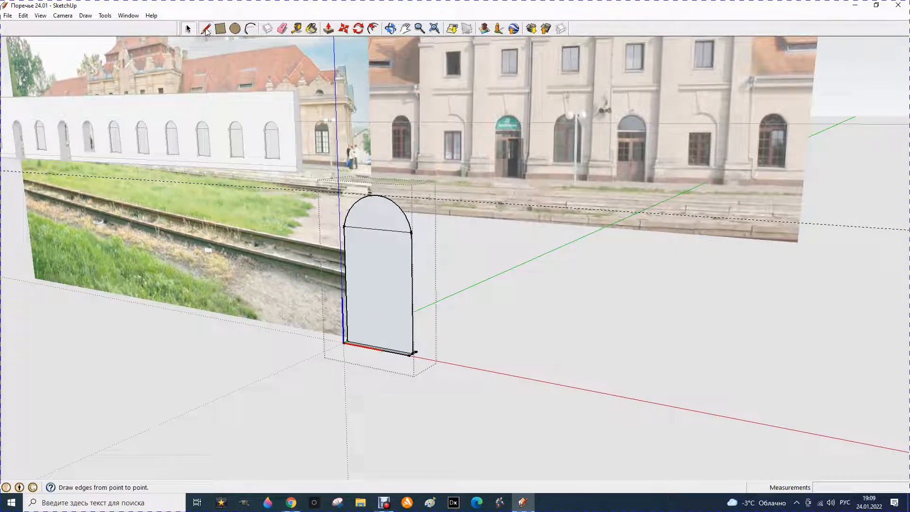
click(377, 230)
click(379, 347)
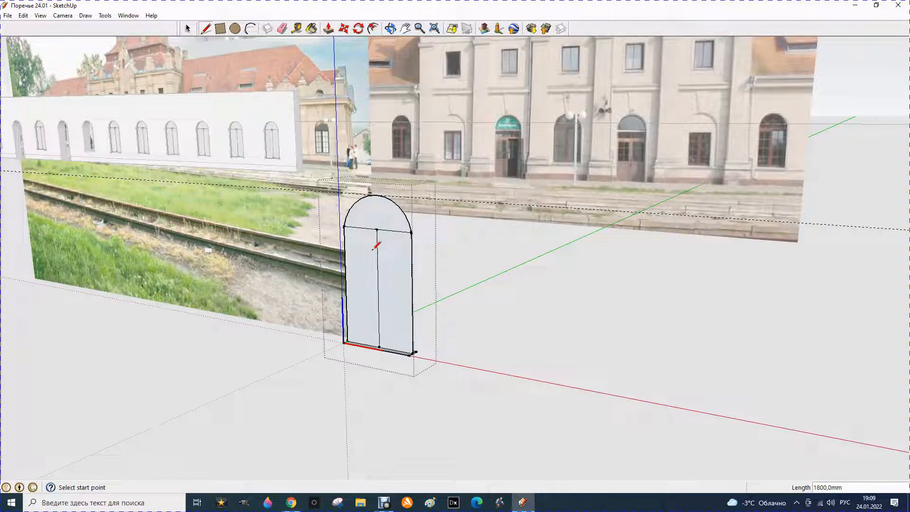
Step: Offset the outlines of both rectangular halves and the arched head inward by 20 mm to form the window frame
click(373, 28)
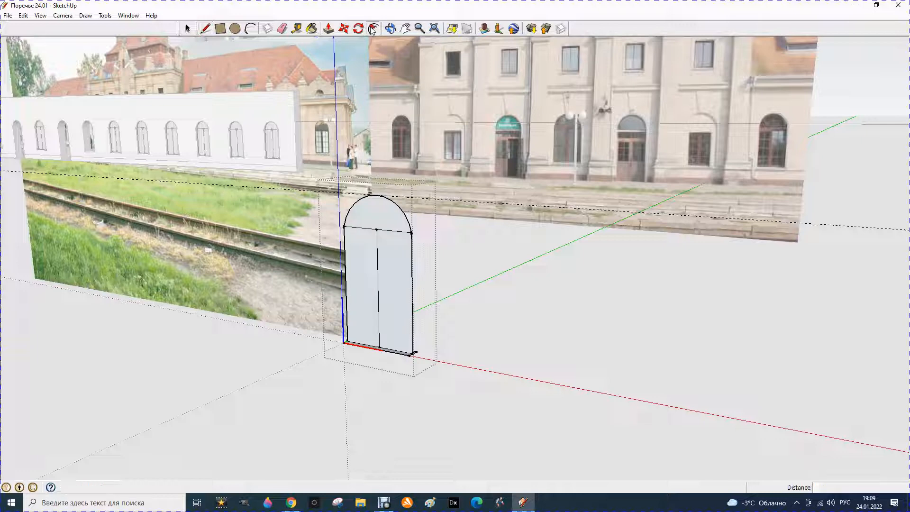
click(348, 252)
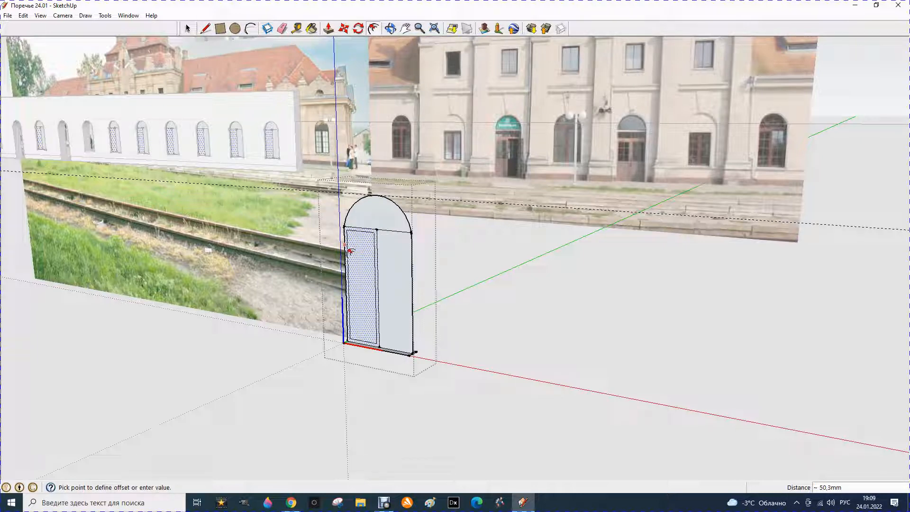
key(Return)
click(380, 250)
text(20)
key(Return)
click(374, 221)
text(20)
key(Return)
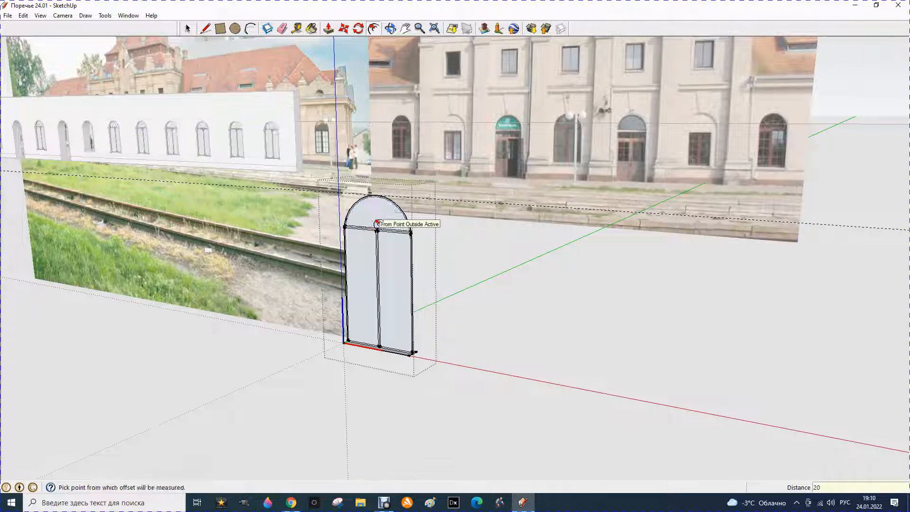
click(365, 248)
scroll(365, 248, up, 3)
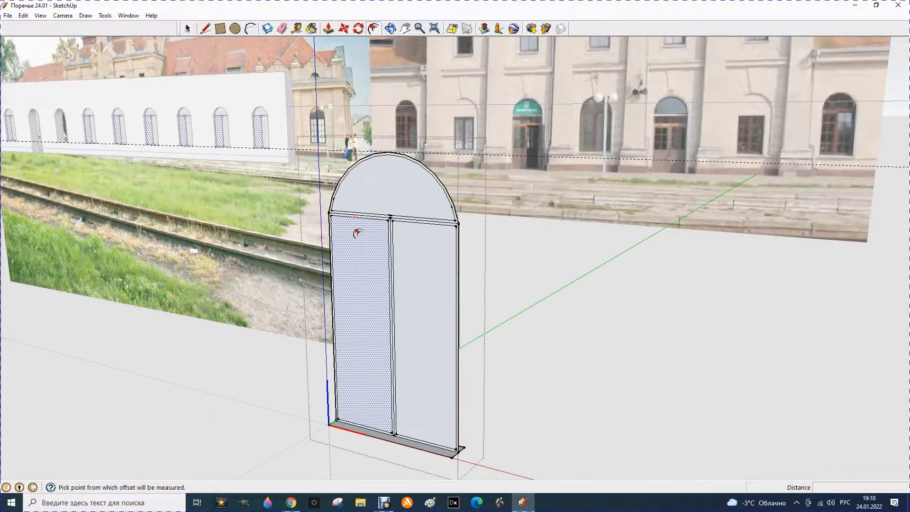
scroll(358, 232, up, 2)
key(Escape)
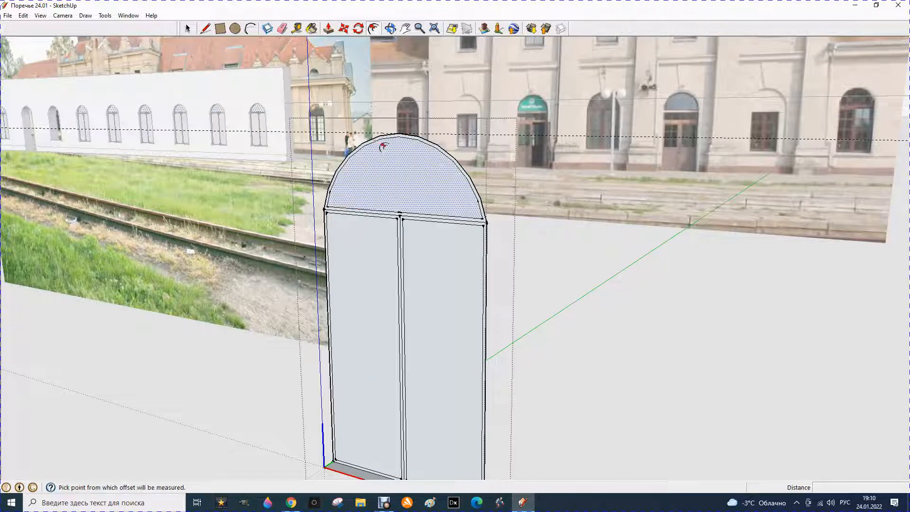
click(376, 247)
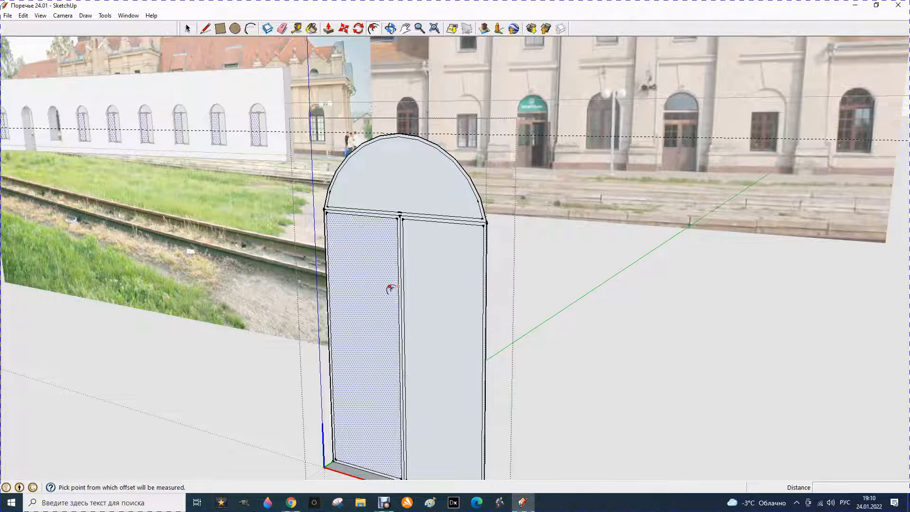
key(Escape)
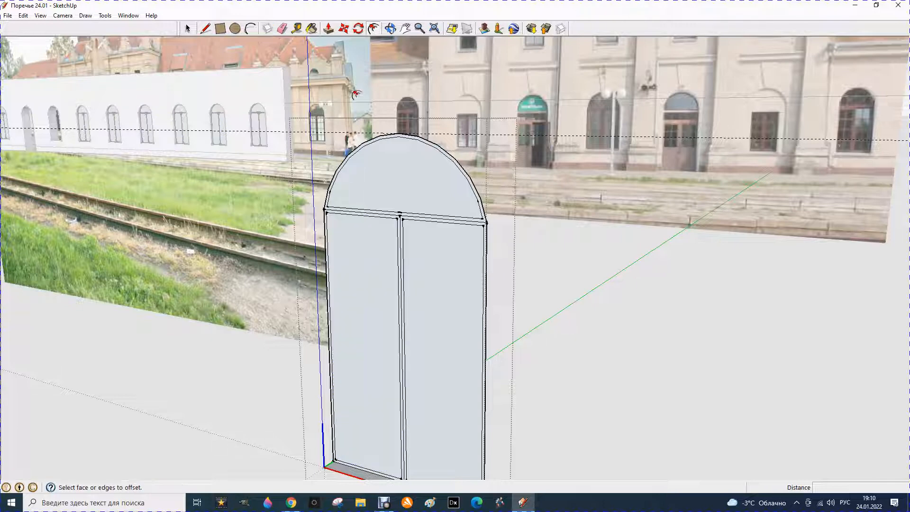
Step: Draw a vertical line down the middle of each of the two rectangular sashes, from upper to lower inner frame edge
click(205, 30)
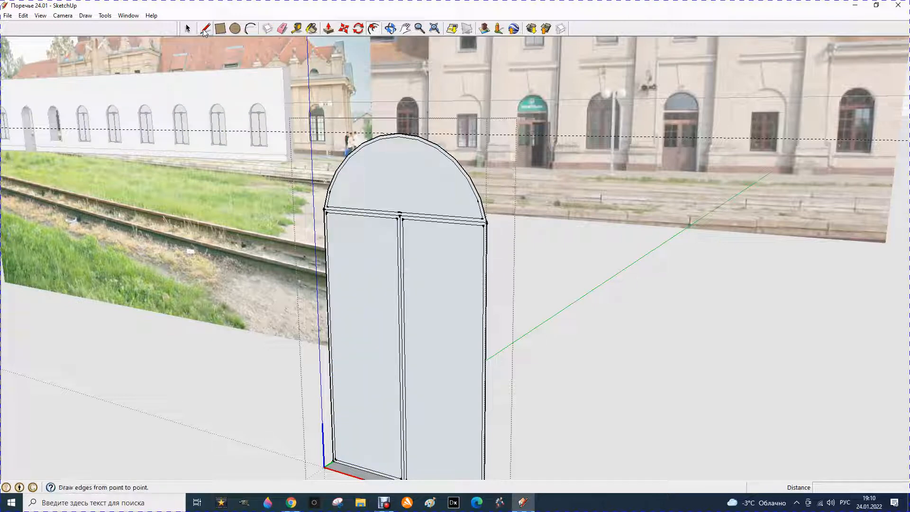
click(361, 215)
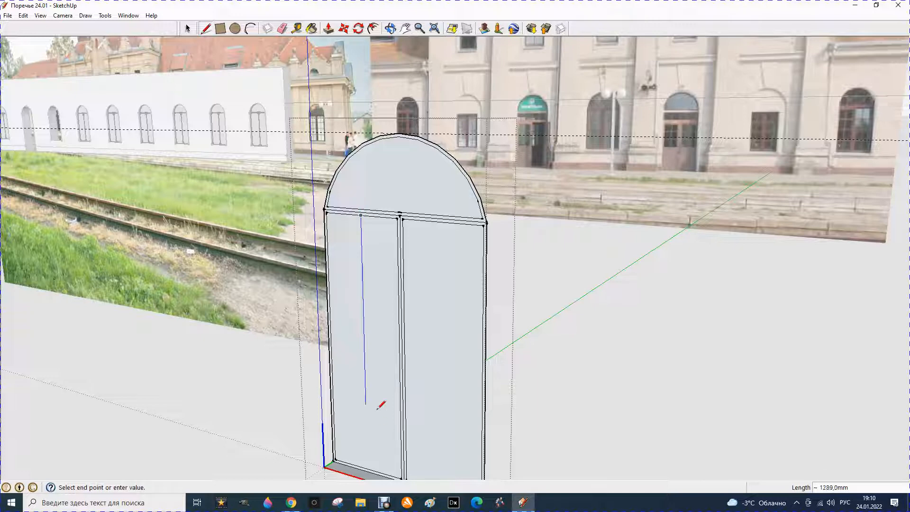
click(368, 468)
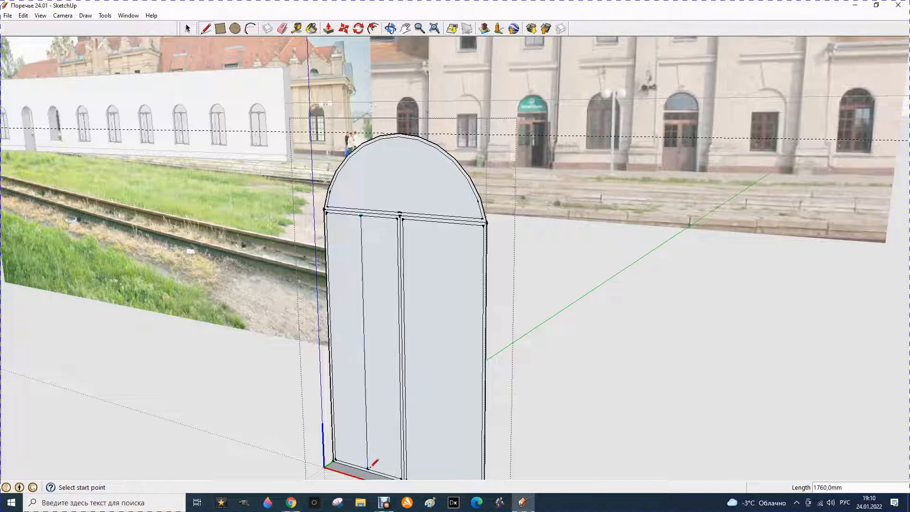
click(441, 221)
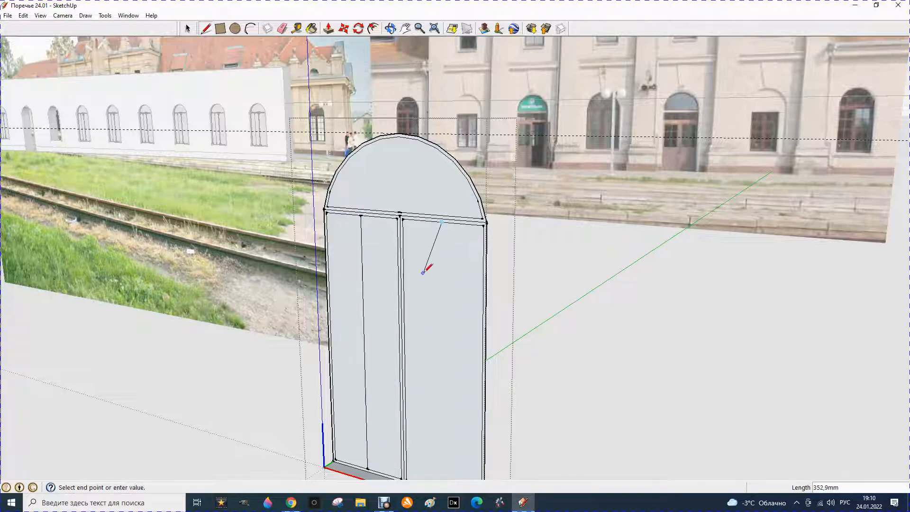
scroll(427, 267, down, 1)
click(440, 454)
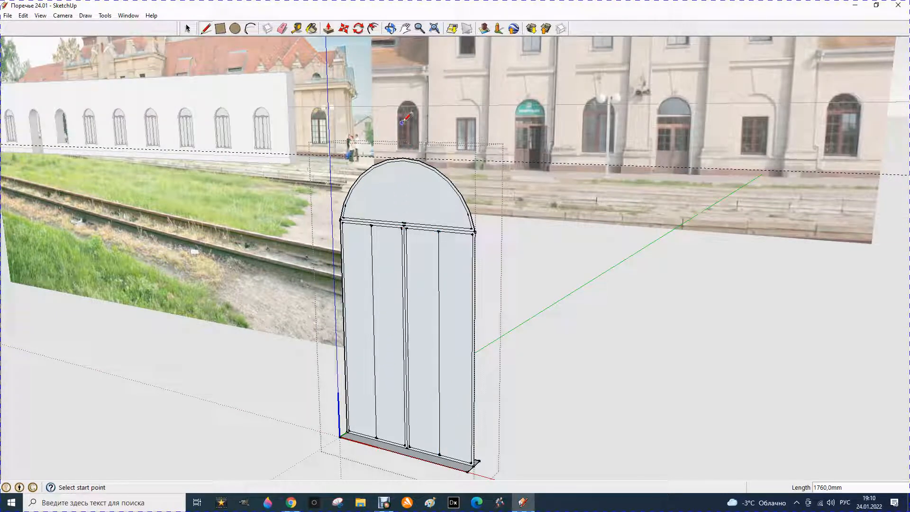
Step: Draw three horizontal lines across both sashes between the outer frame's inner edges, dividing them into four equal rows of panes
click(345, 329)
click(473, 351)
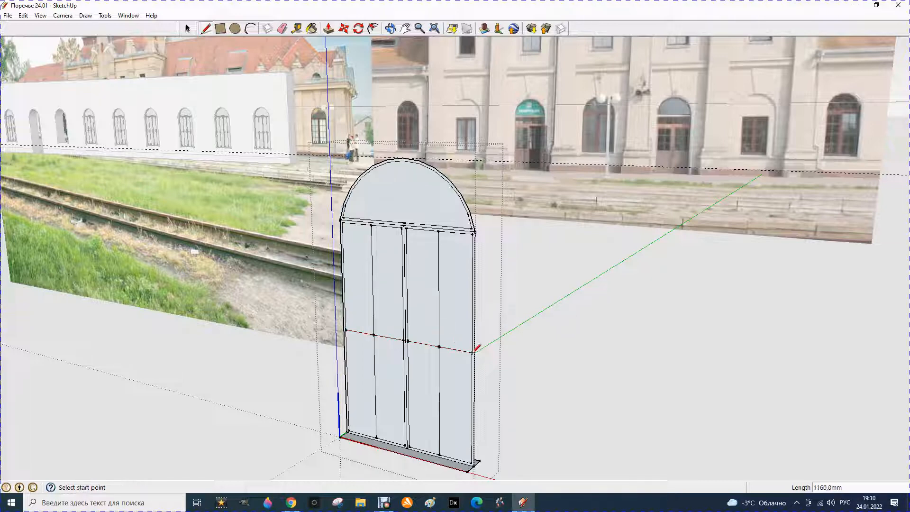
click(343, 277)
click(473, 294)
click(348, 382)
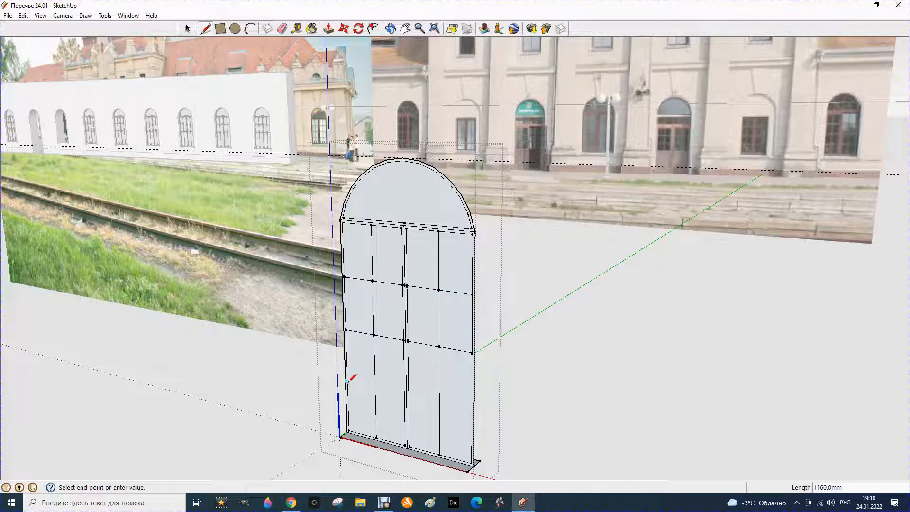
click(472, 406)
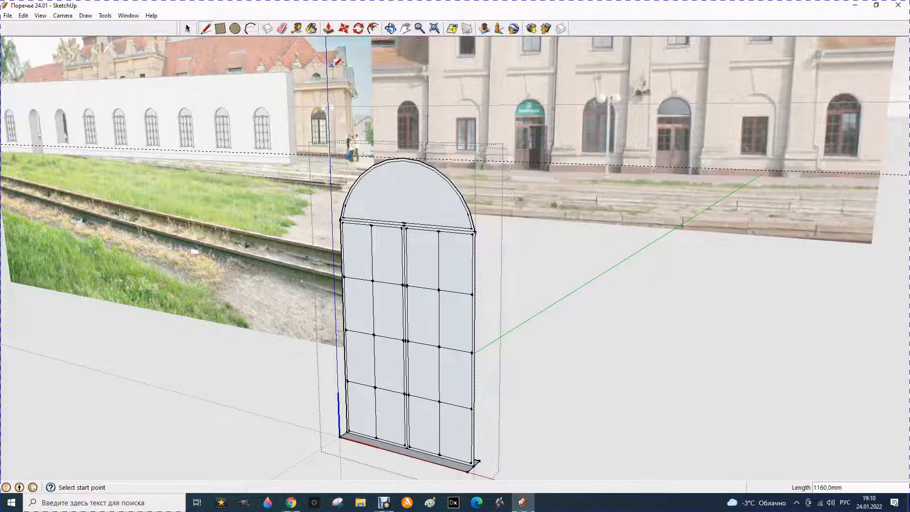
Step: Extend both sashes' vertical middle lines upward across the frame to the lower inner edge of the arched head
click(235, 29)
scroll(422, 217, up, 3)
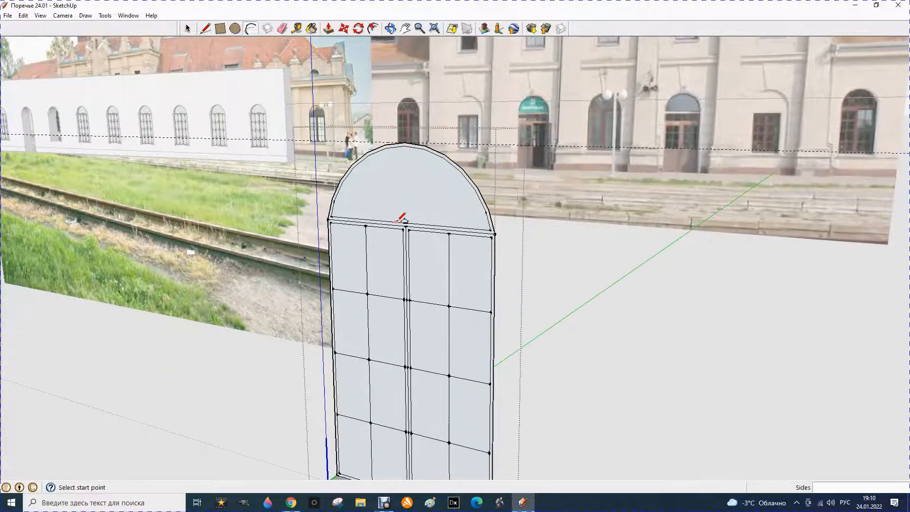
click(205, 28)
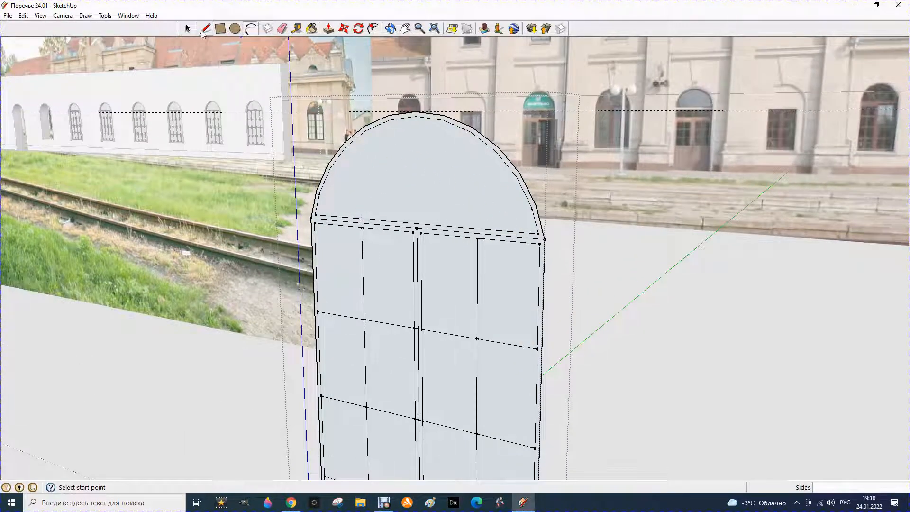
click(362, 226)
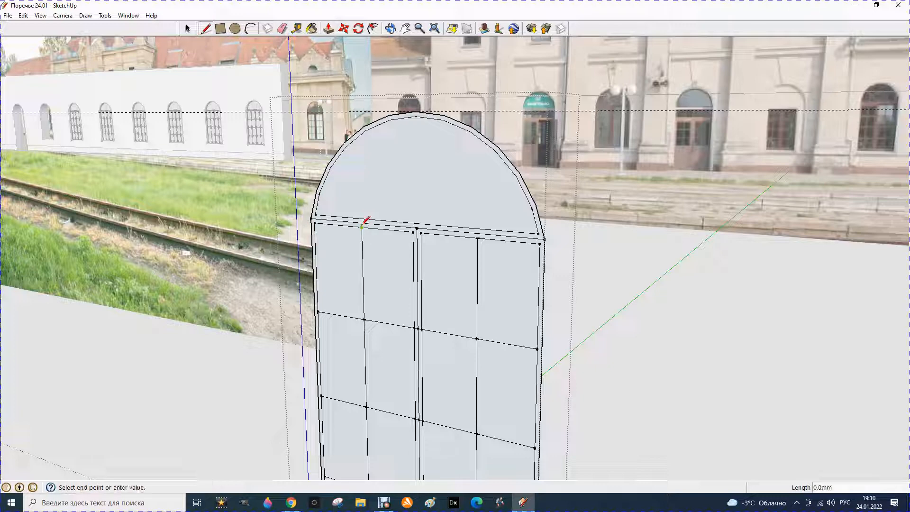
click(363, 219)
click(478, 238)
click(478, 229)
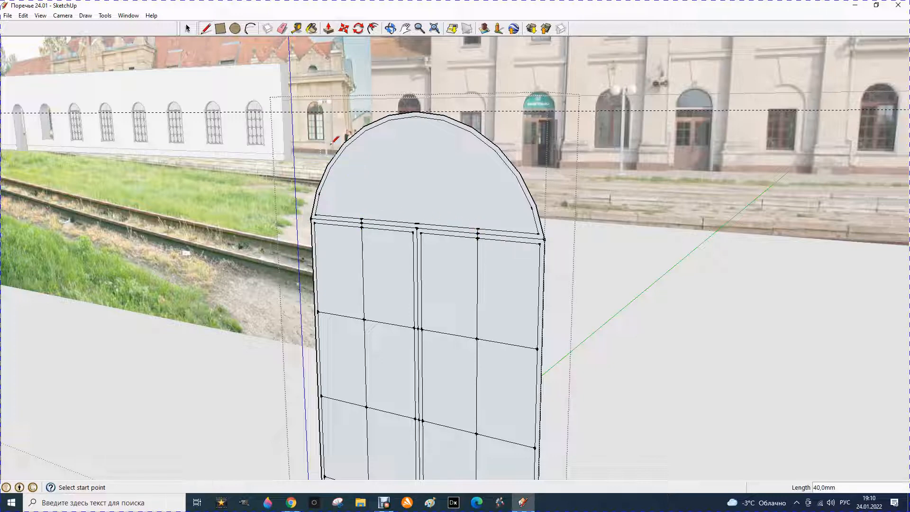
Step: Draw an arc inside the arched head between the upper ends of the two short lines, with a bulge of 250 mm
click(250, 28)
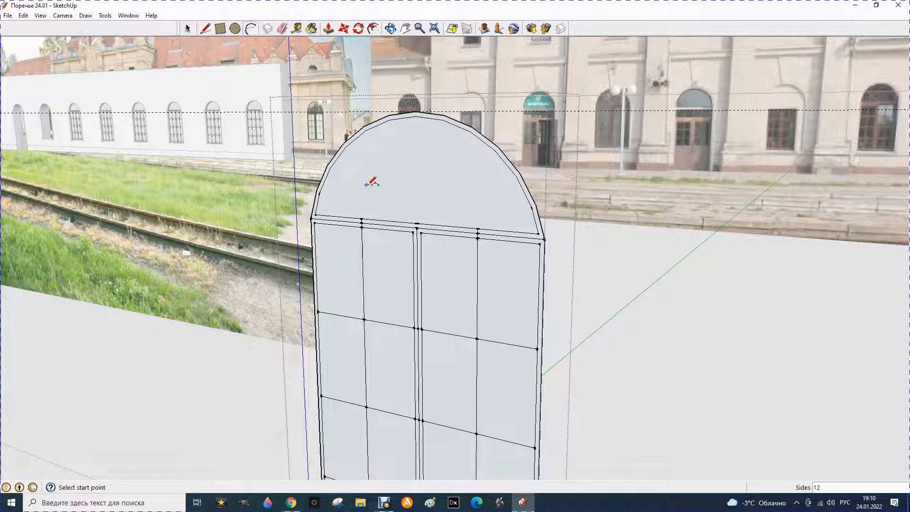
click(361, 219)
click(478, 229)
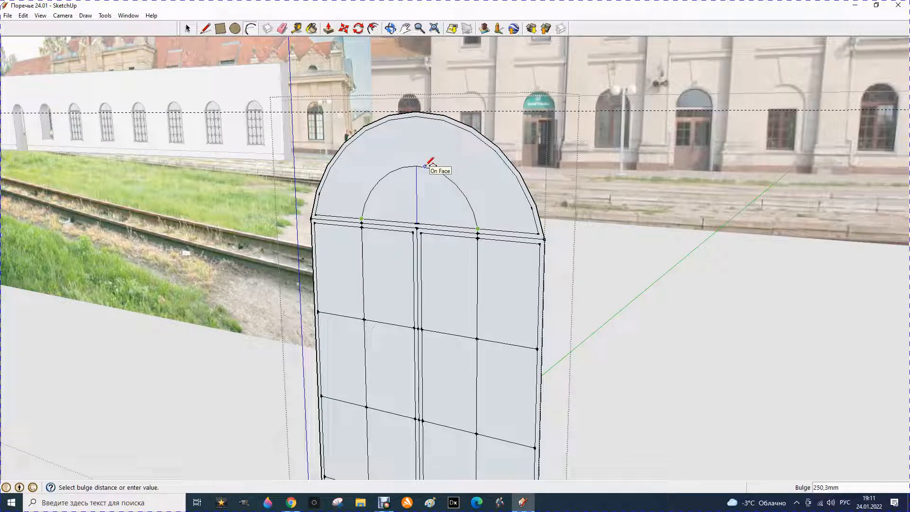
click(426, 165)
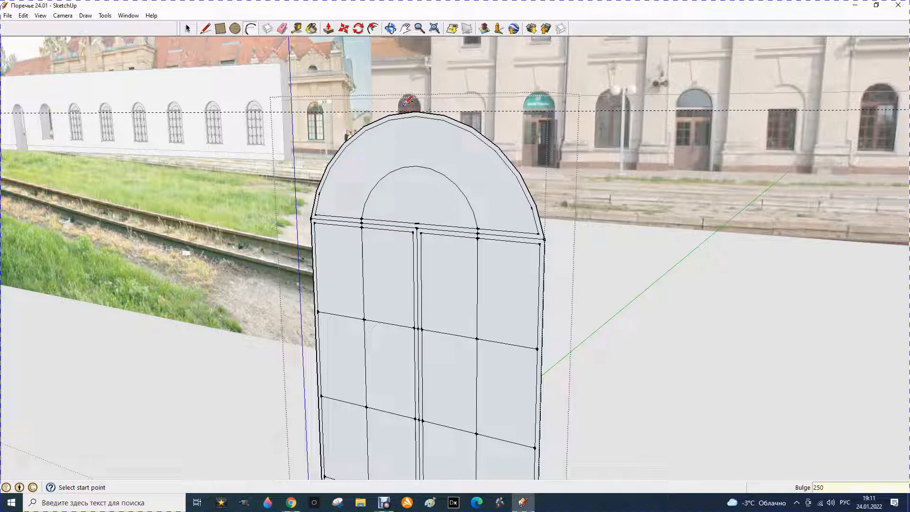
Step: Draw a vertical line from the centre of the arched head's base to the apex of its inner curve
key(l)
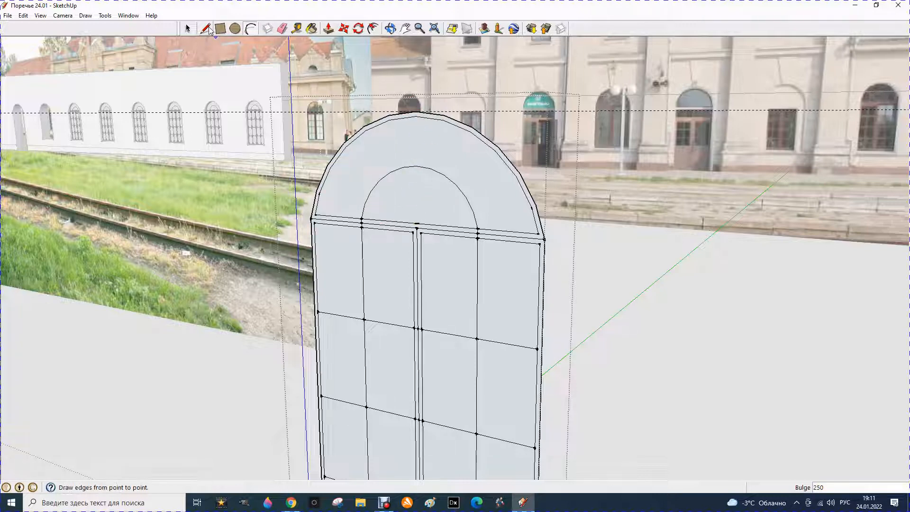
click(416, 222)
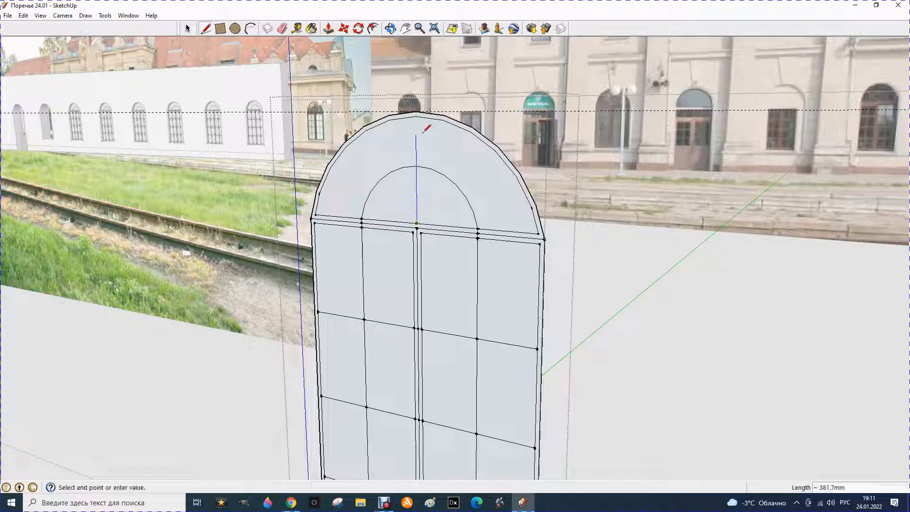
click(417, 115)
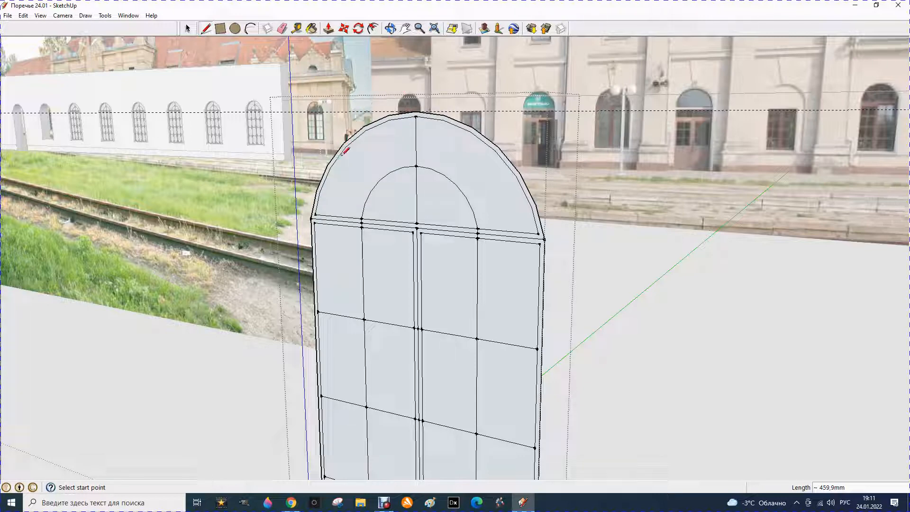
Step: Try softening the left half of the arched head's inner curve, and undo it
click(188, 28)
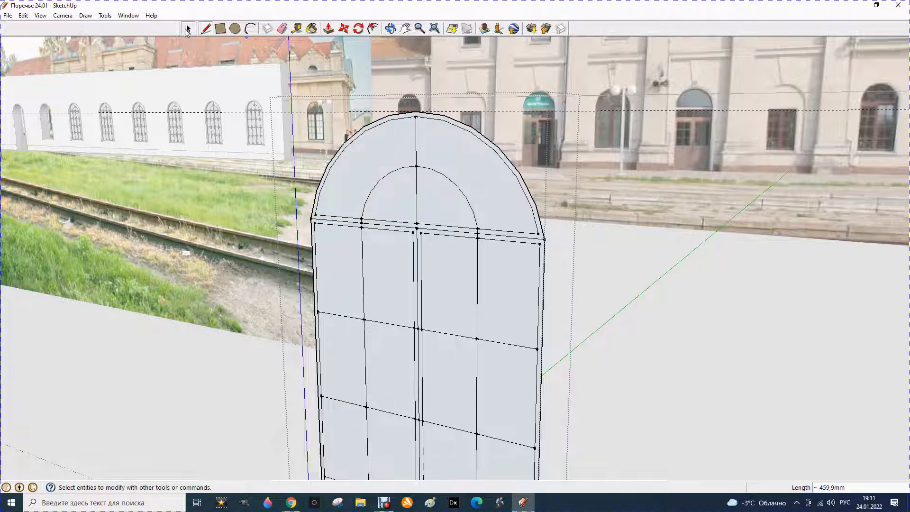
click(344, 152)
right_click(344, 152)
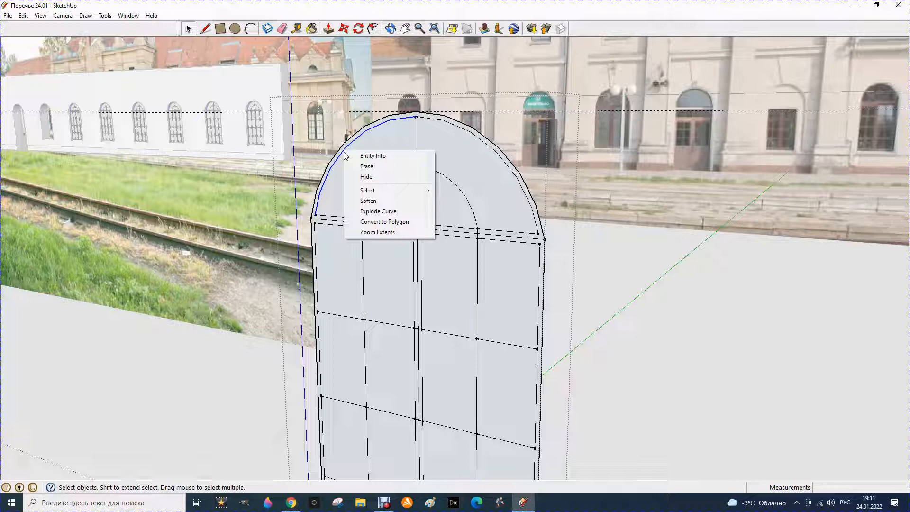
click(371, 201)
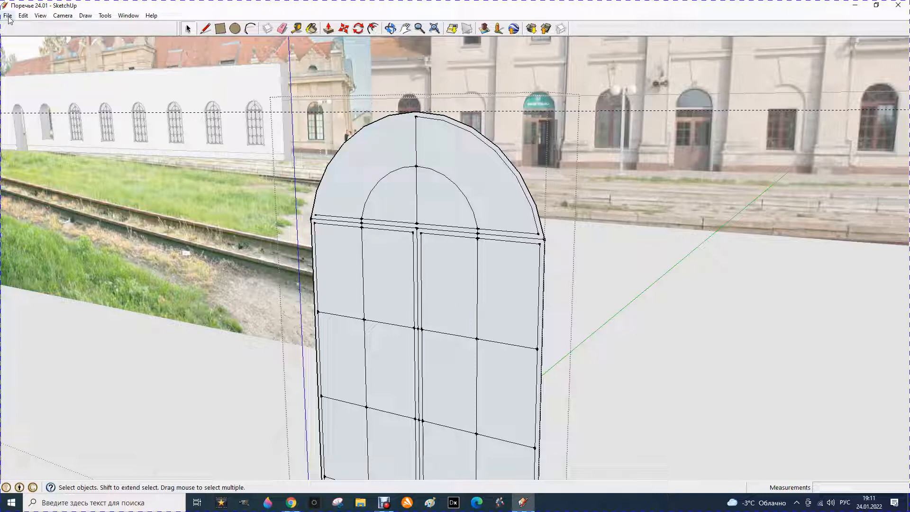
click(23, 15)
click(47, 24)
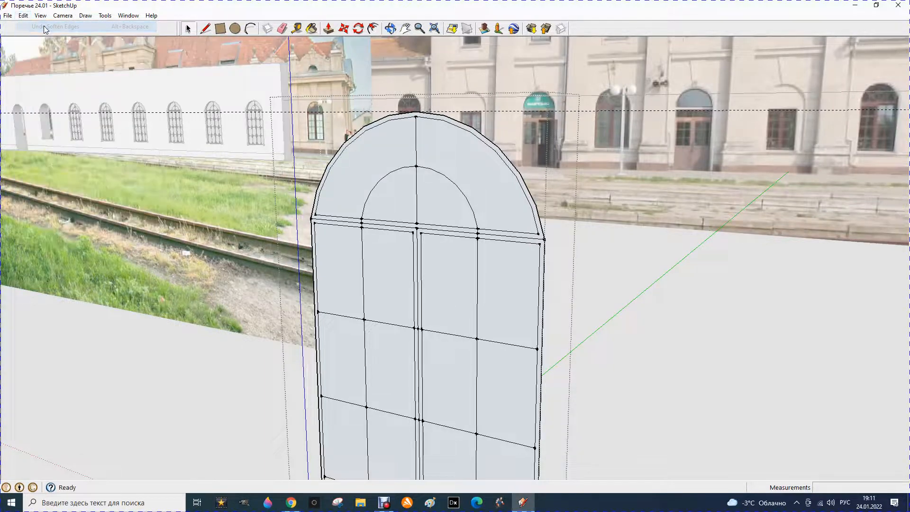
Step: Draw two construction chords from the lower inner corners of the arched head to the apex of its inner curve
click(205, 28)
click(315, 214)
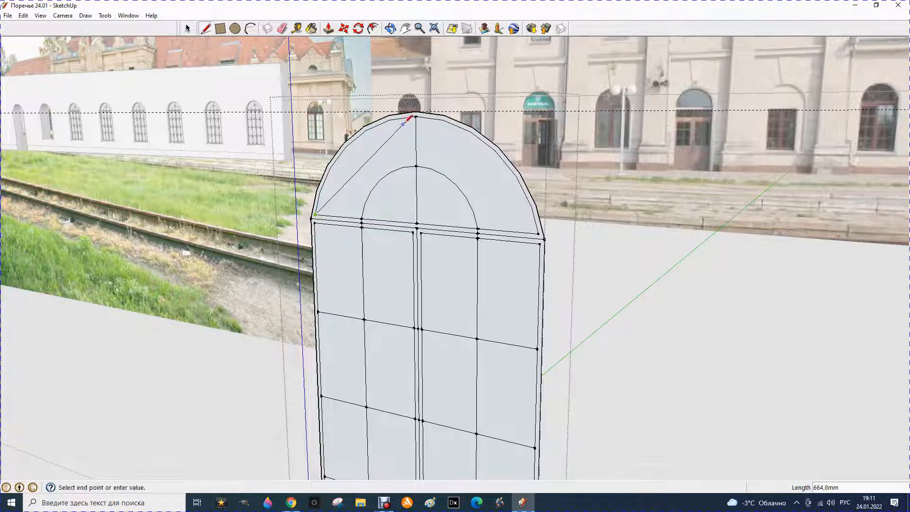
click(416, 115)
click(539, 233)
click(416, 115)
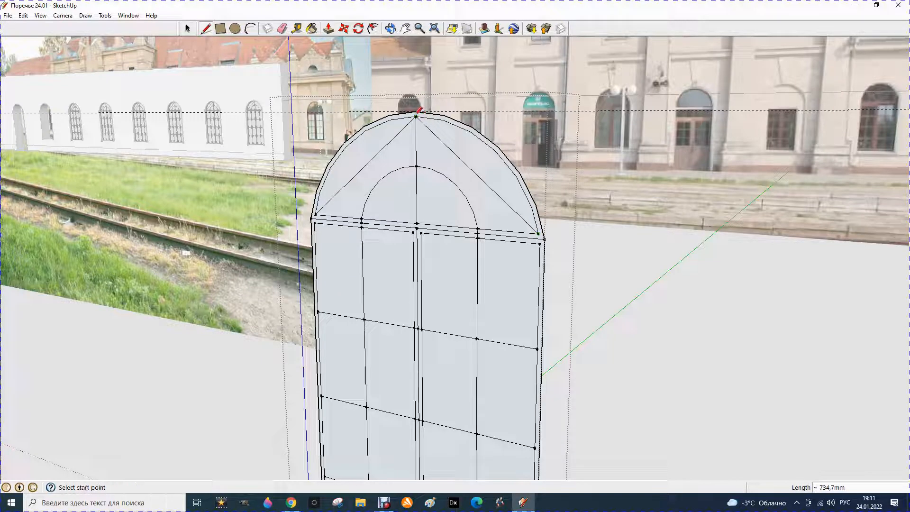
Step: Draw radial lines from the centre of the arched head's base through each chord's midpoint out to the arch edge
click(416, 223)
click(363, 167)
click(363, 167)
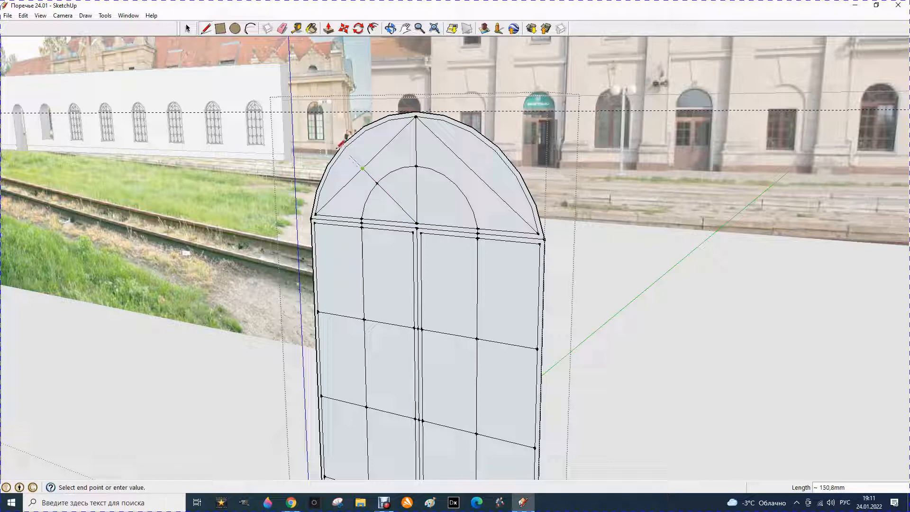
click(342, 148)
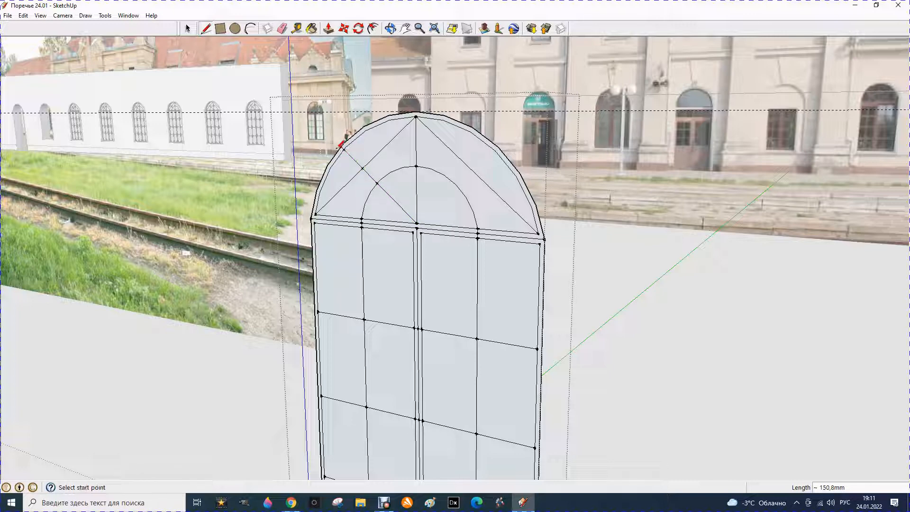
click(417, 223)
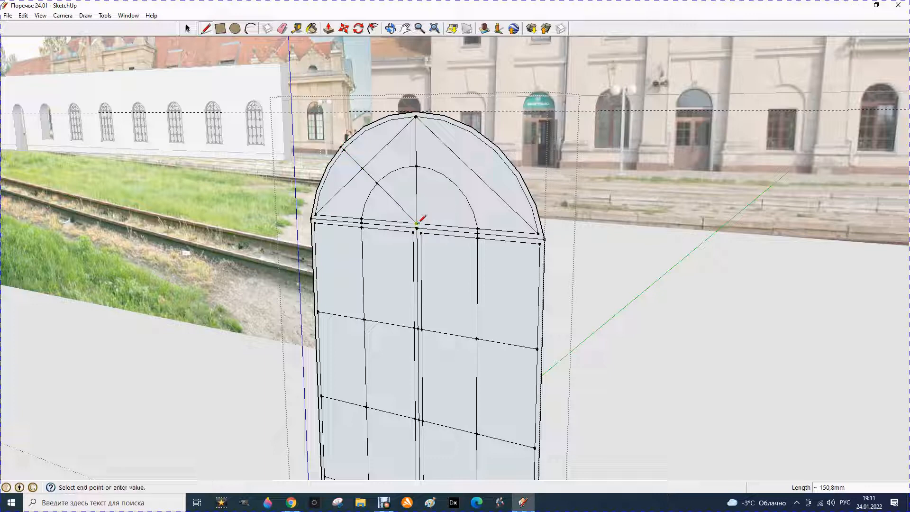
click(476, 171)
click(475, 173)
click(498, 153)
Step: Erase the two construction chords and the ends of the radial lines that overshoot the arch's inner curve
click(282, 29)
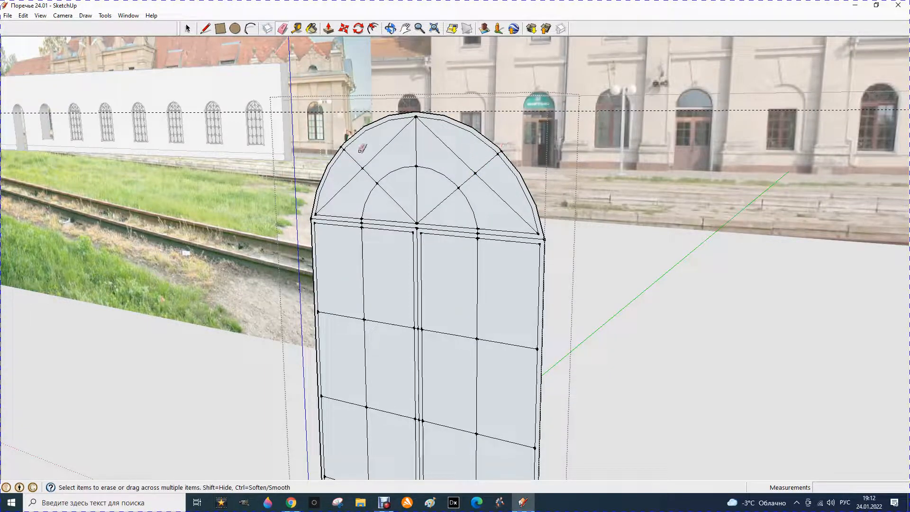
scroll(334, 144, up, 5)
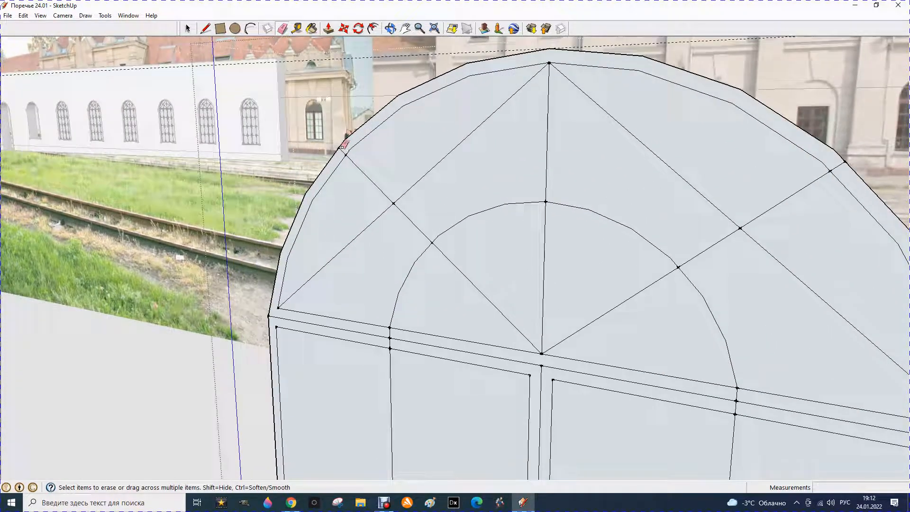
click(400, 194)
click(384, 214)
scroll(365, 213, down, 3)
click(560, 190)
click(634, 253)
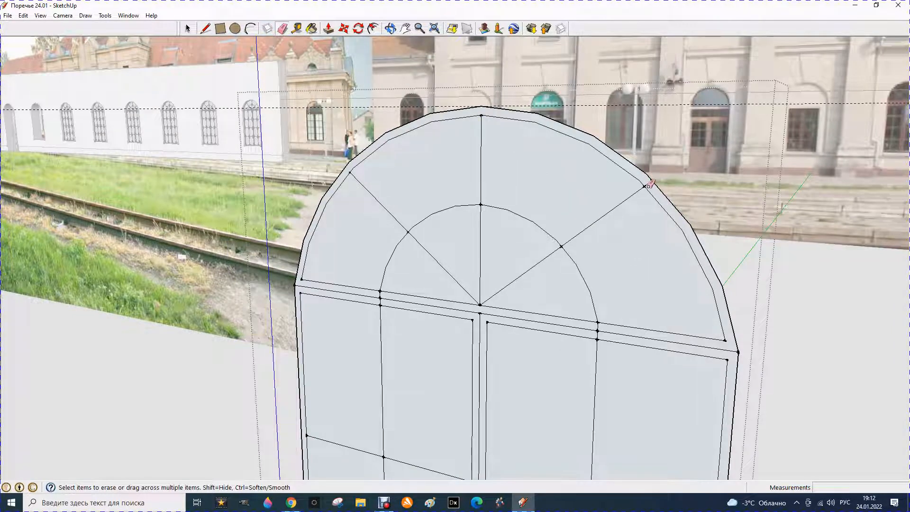
scroll(451, 192, down, 3)
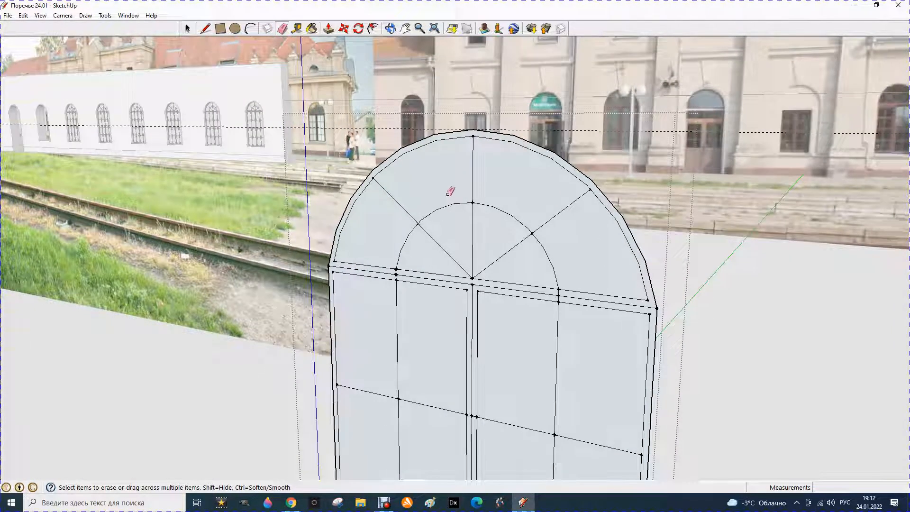
scroll(446, 187, down, 3)
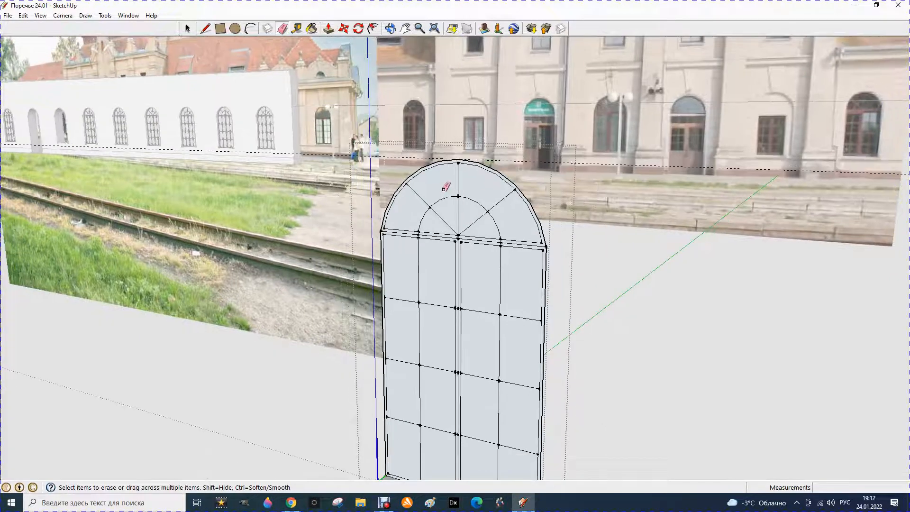
Step: Offset the arched head's lower-left outer pane and the left sash's upper-left pane inward by 5 mm
scroll(459, 345, up, 3)
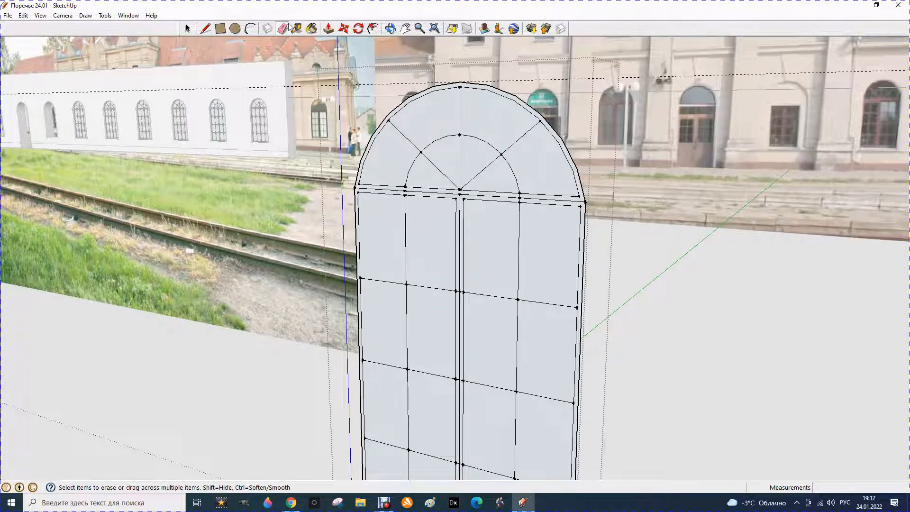
click(373, 29)
click(366, 155)
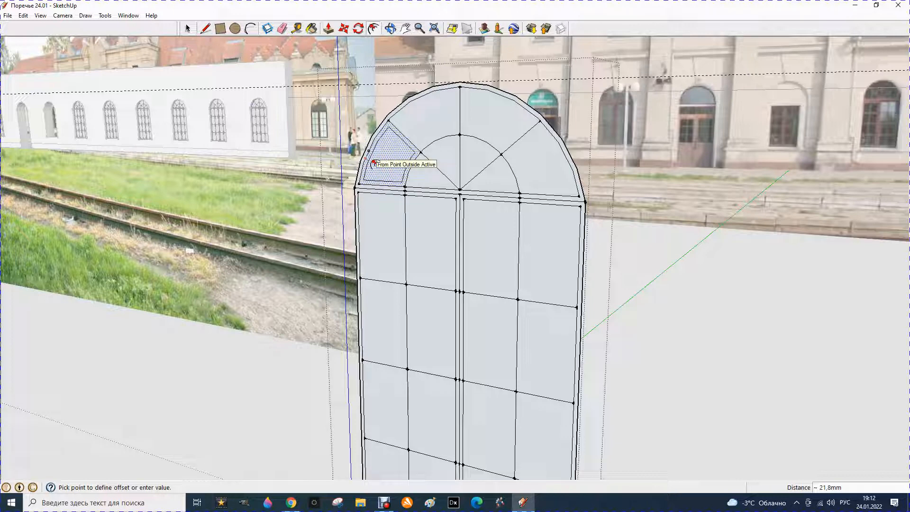
text(5)
key(Return)
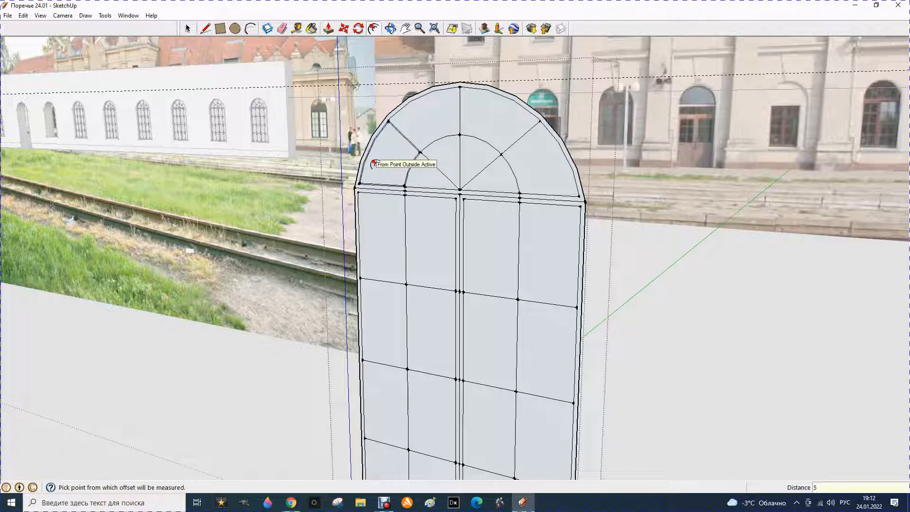
click(372, 211)
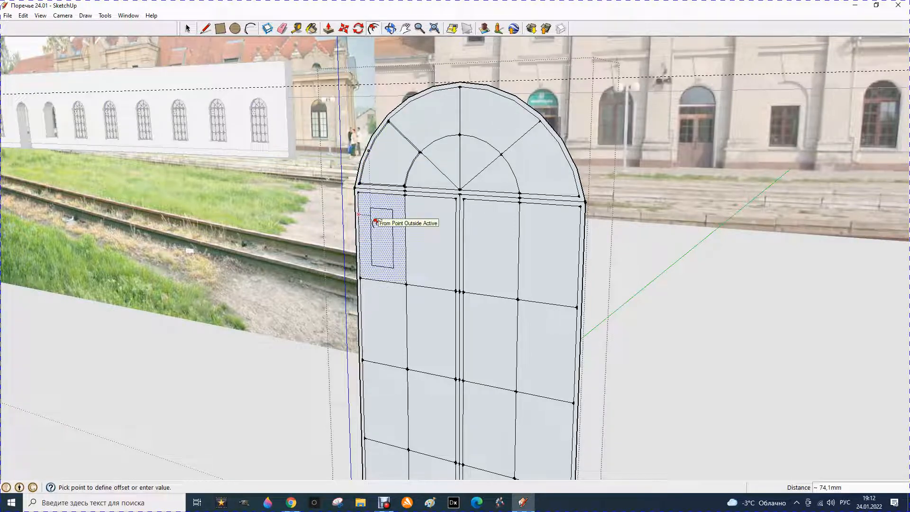
text(5)
key(Return)
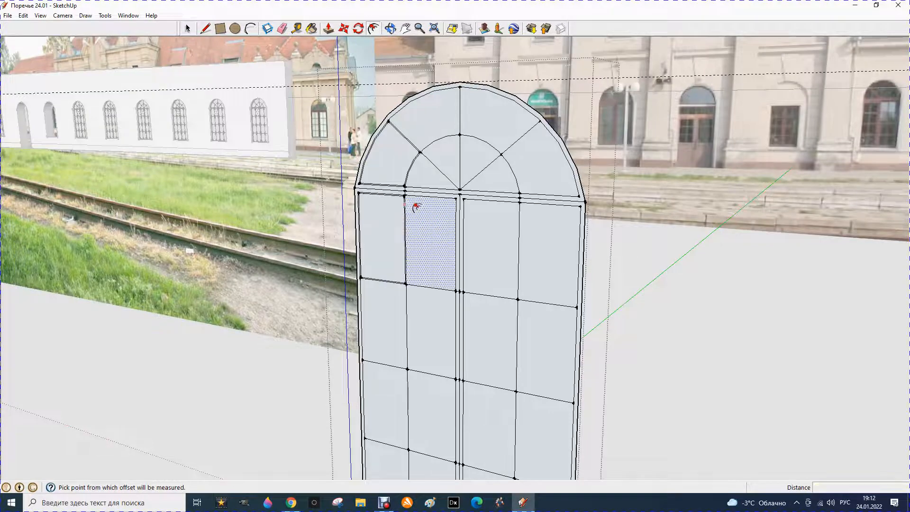
Step: Offset the arched head's lower-left inner wedge and its upper-left outer pane inward by 5 mm
click(424, 175)
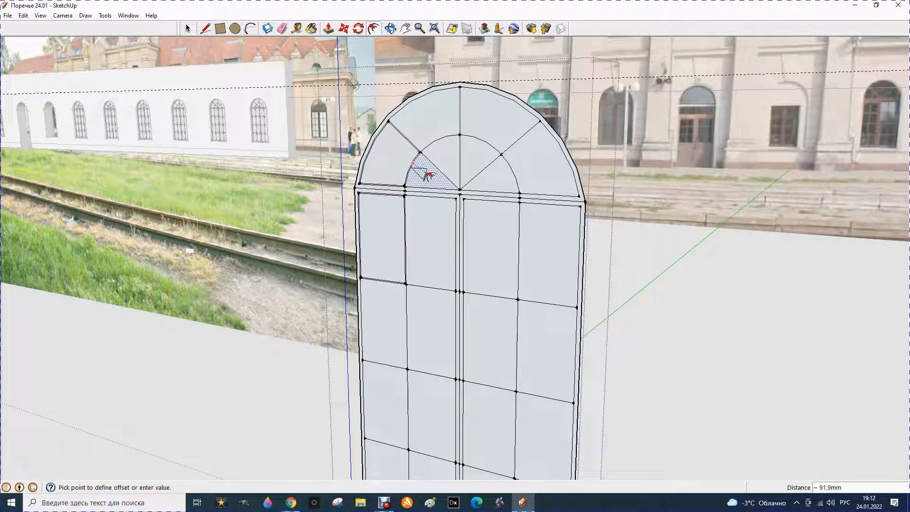
text(5)
key(Return)
click(428, 120)
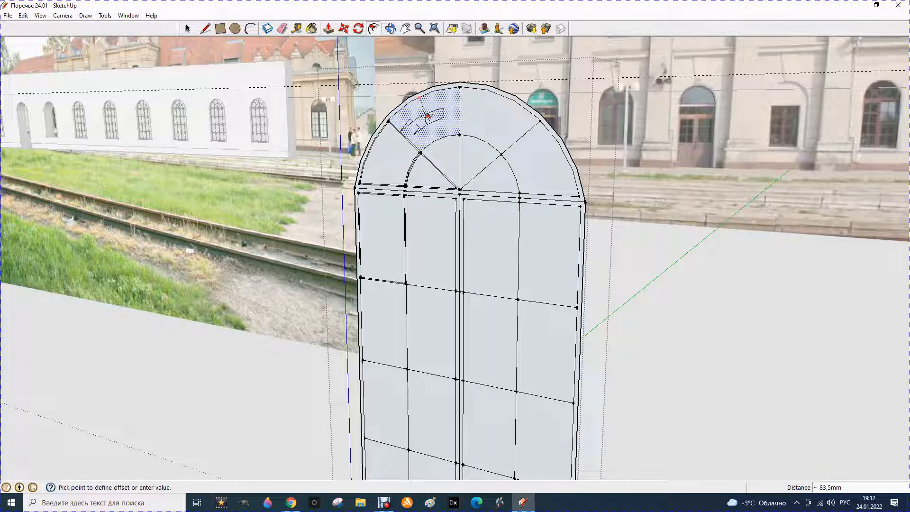
text(5)
key(Return)
Step: Offset the arched head's upper-right and lower-right outer panes inward by 5 mm
click(481, 116)
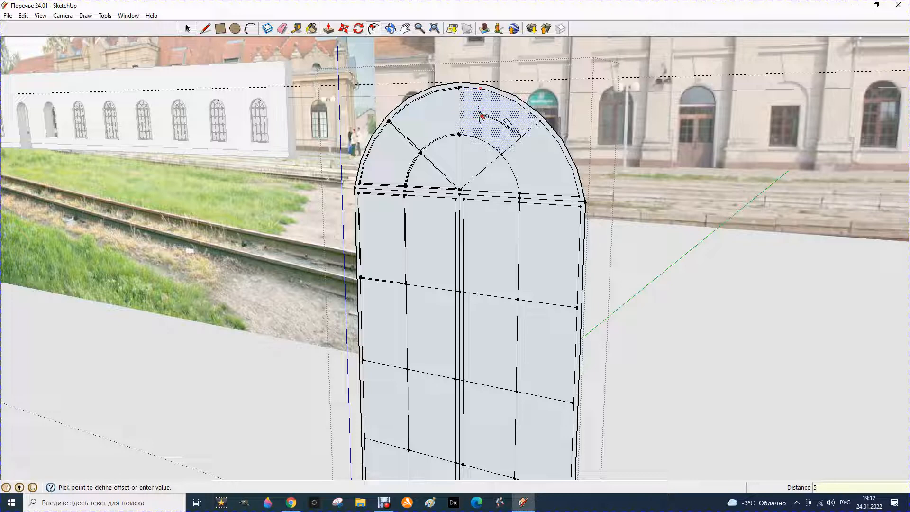
key(Return)
click(529, 160)
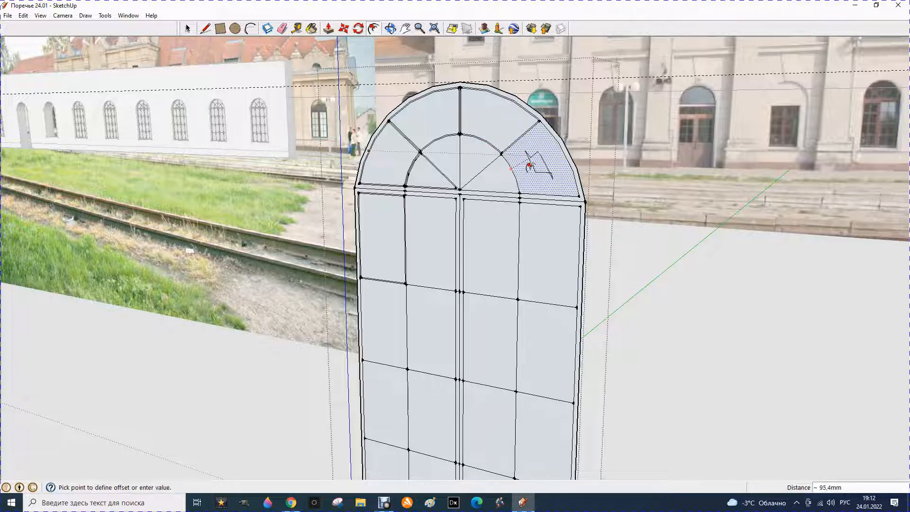
text(5)
key(Return)
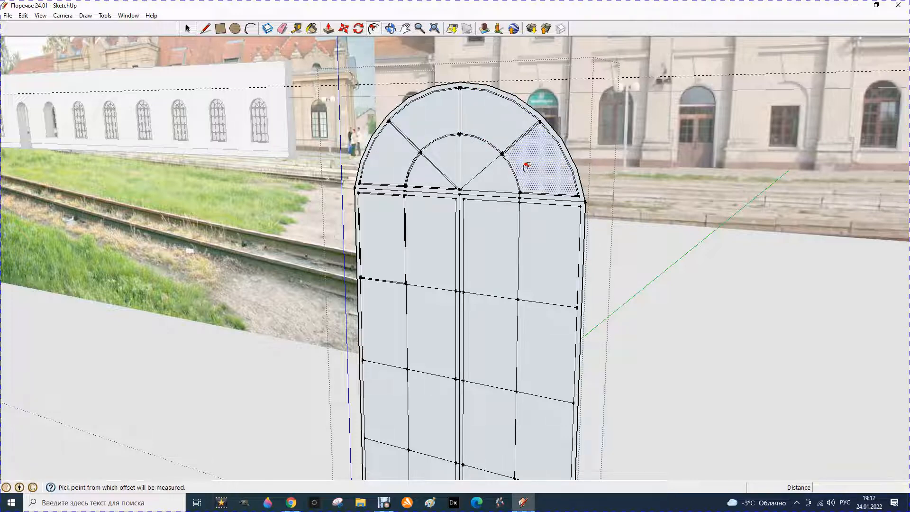
Step: Offset the arched head's three remaining inner wedges, two beside the vertical line and the lower-right one, inward by 5 mm
click(444, 150)
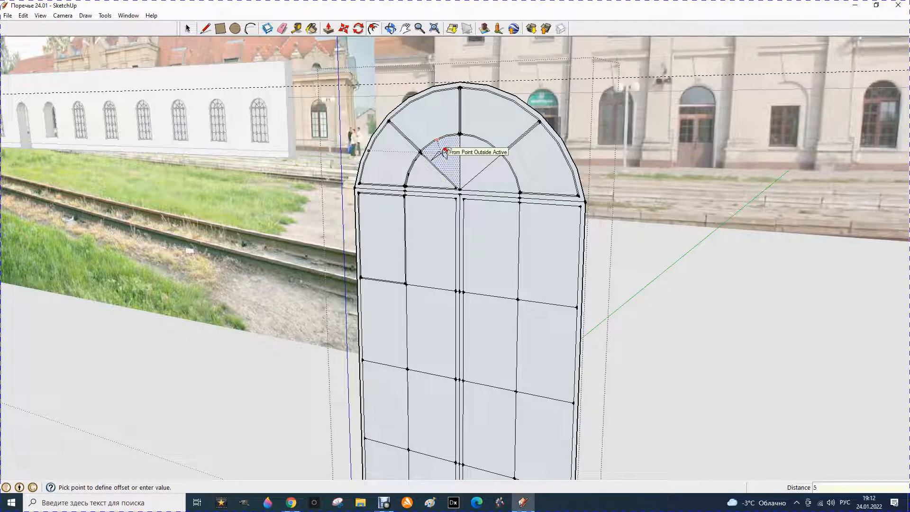
text(5)
key(Return)
click(475, 158)
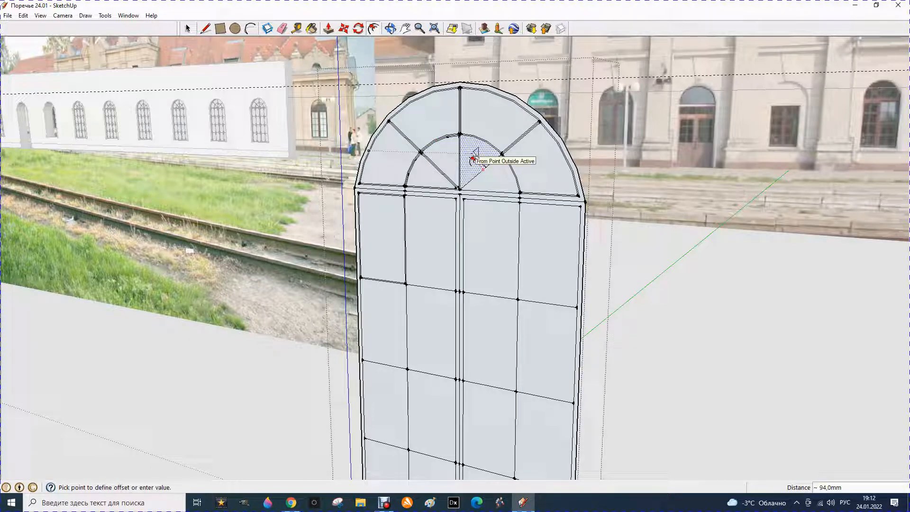
key(Return)
click(488, 177)
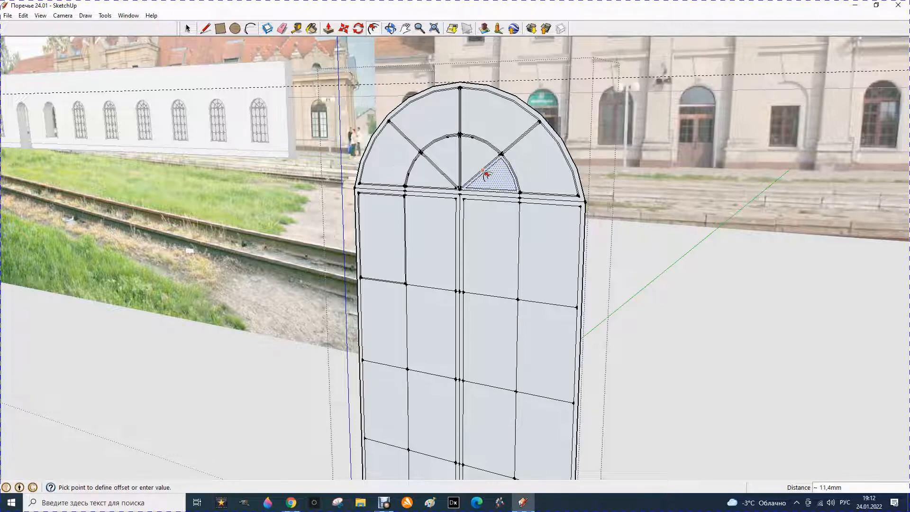
key(Return)
Step: Offset the four panes in the top row of the two sashes inward by 5 mm each
scroll(522, 151, up, 3)
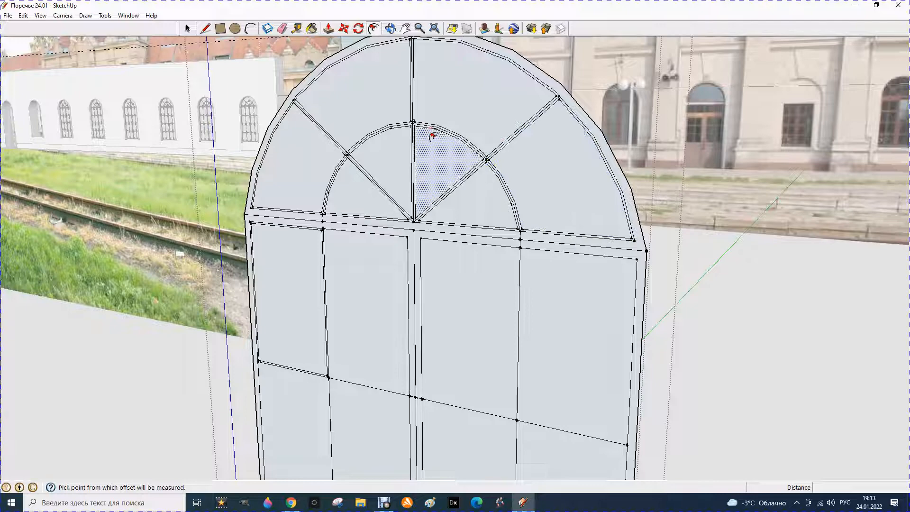
scroll(441, 125, down, 1)
scroll(384, 209, down, 1)
scroll(360, 256, down, 2)
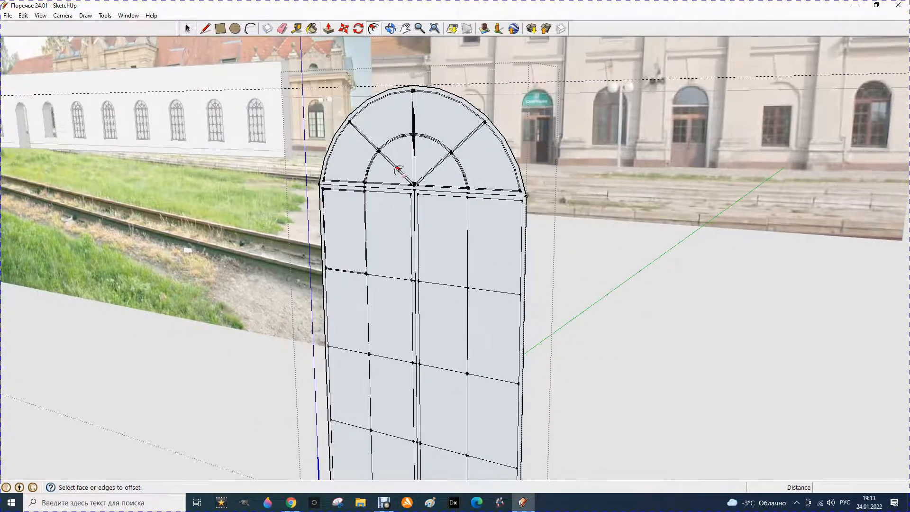
scroll(341, 293, up, 1)
click(345, 196)
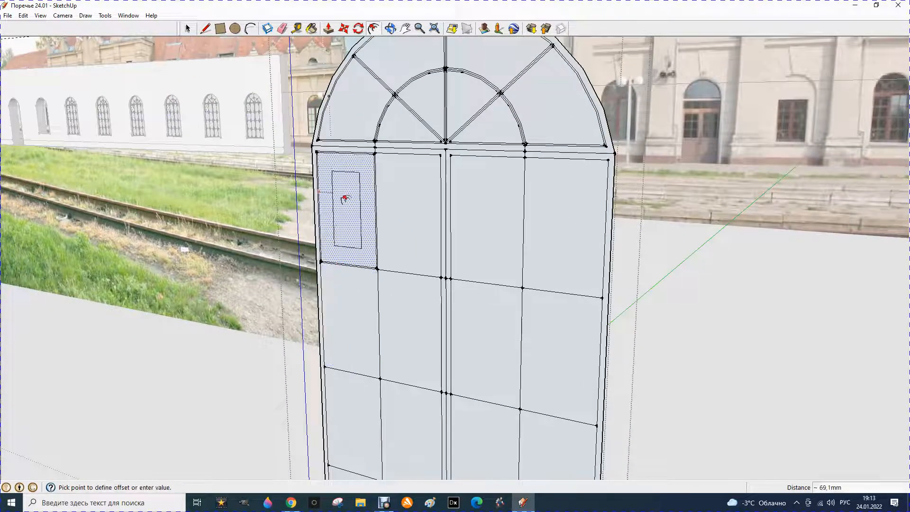
text(5)
key(Return)
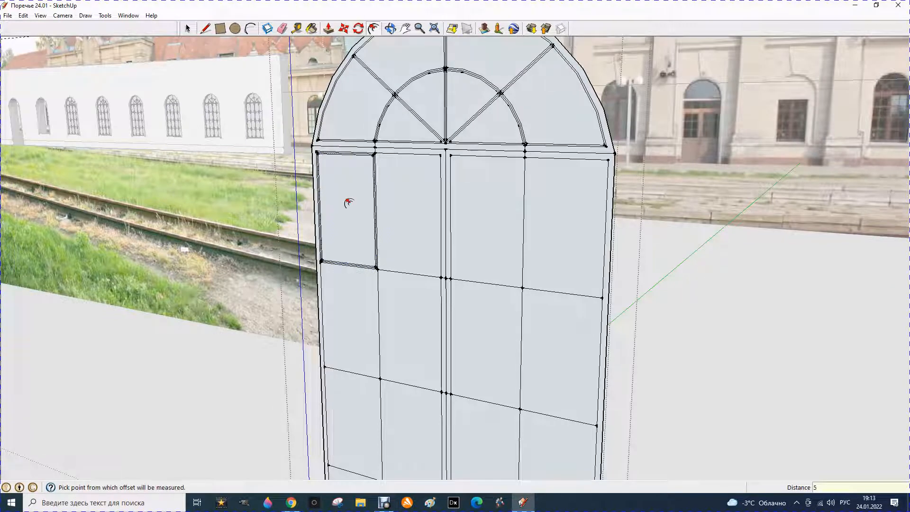
click(401, 195)
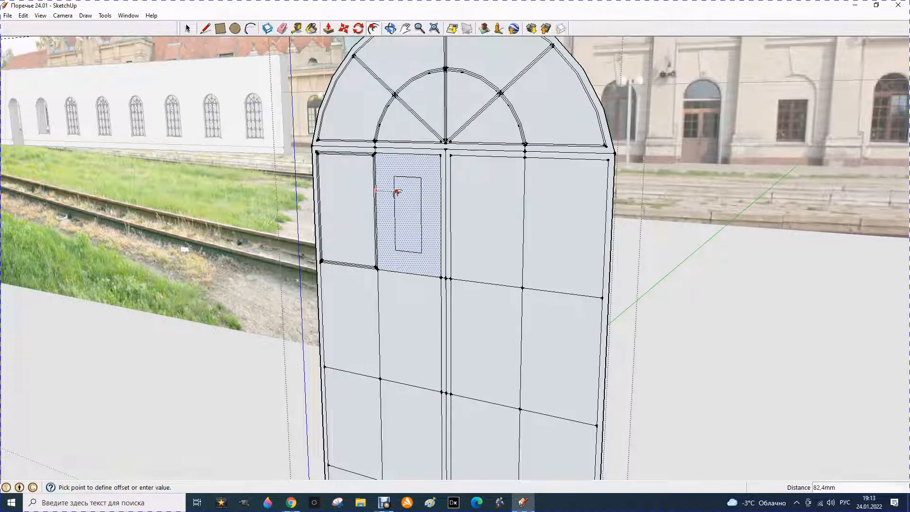
key(Return)
click(464, 206)
key(Return)
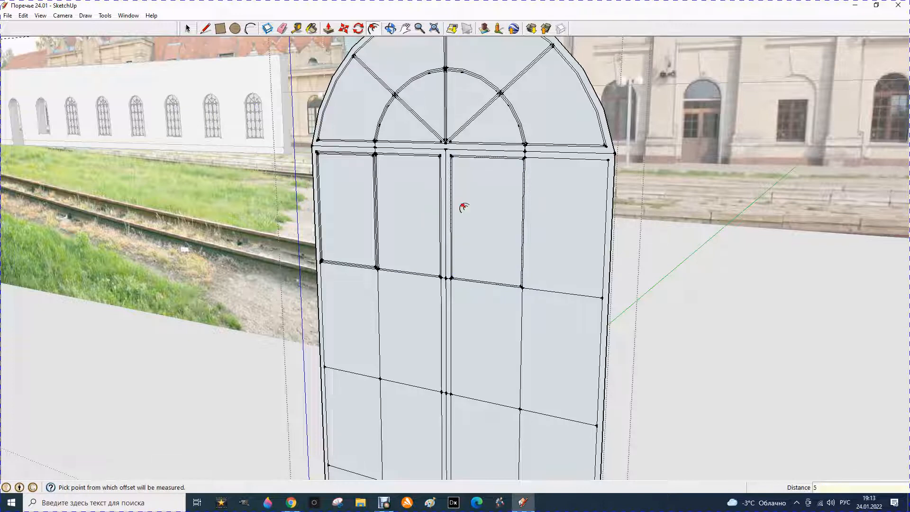
click(535, 197)
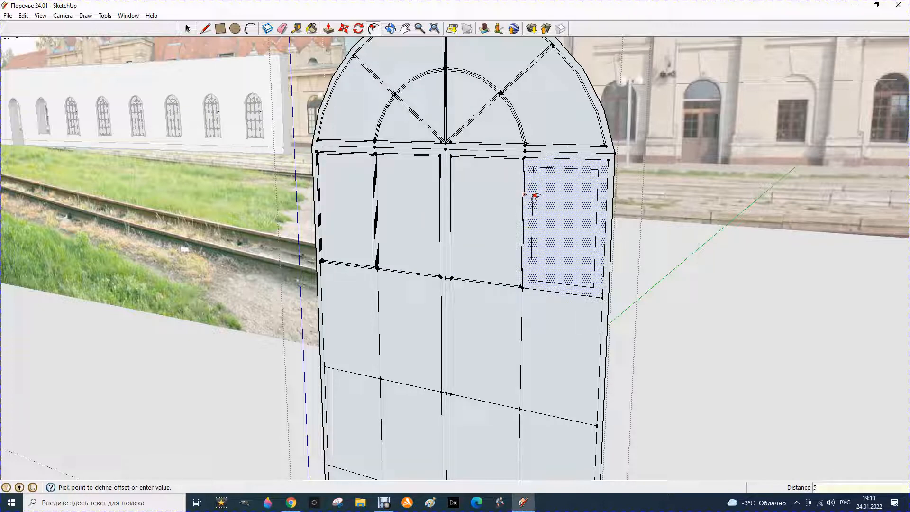
key(Return)
Step: Offset the four panes in the sashes' second row from the top inward by 5 mm each
scroll(467, 185, down, 3)
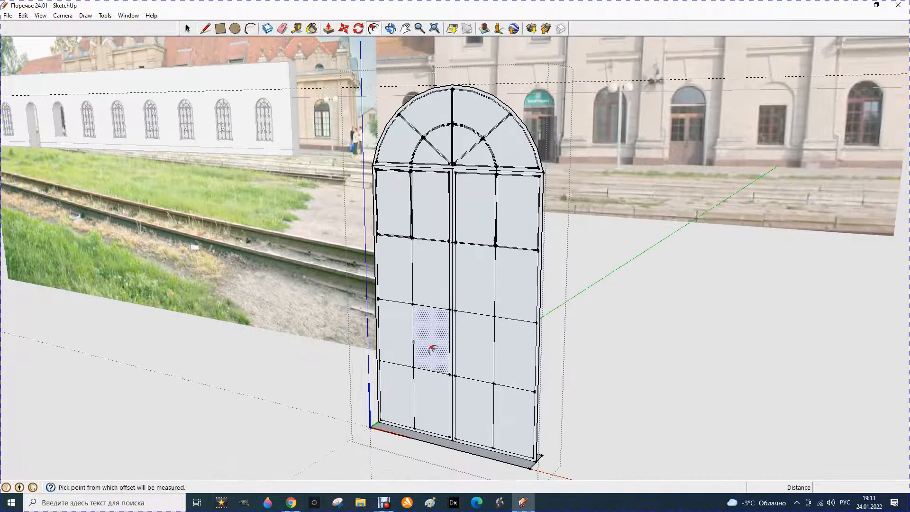
scroll(426, 339, up, 2)
click(372, 237)
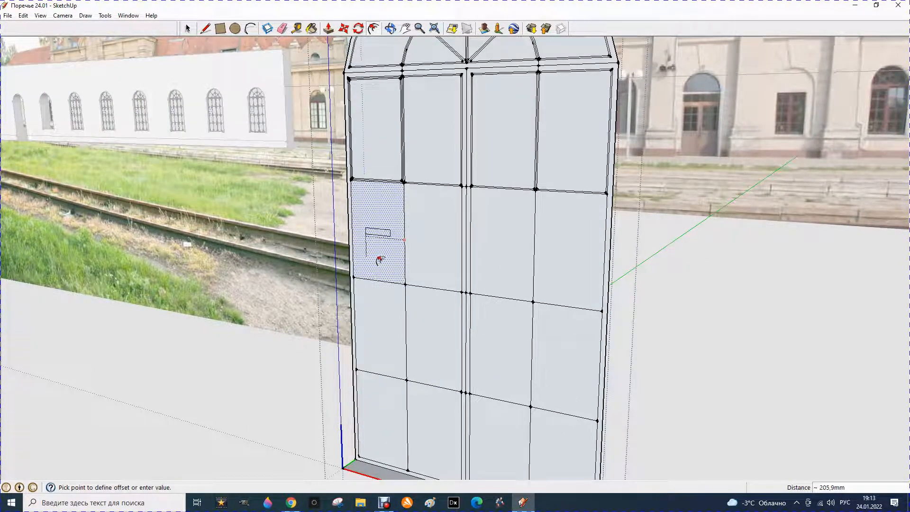
text(5)
key(Return)
click(432, 258)
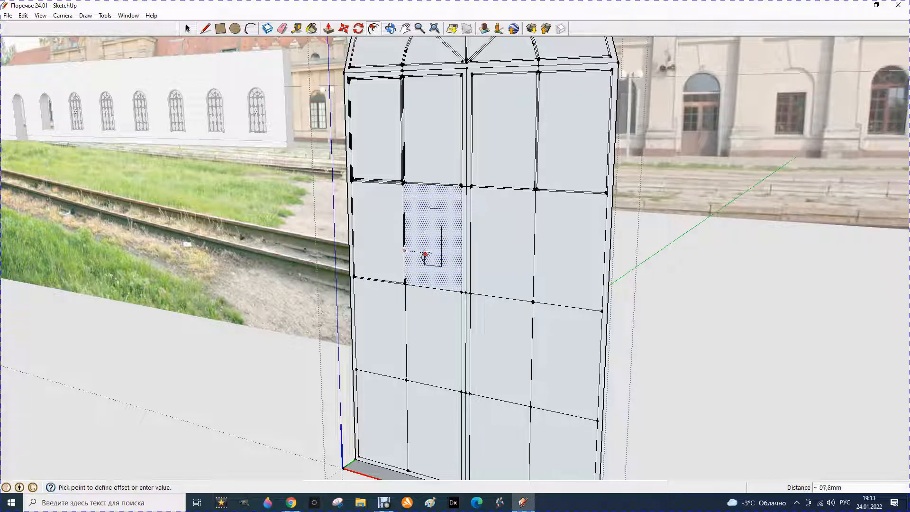
key(Return)
click(481, 255)
key(Return)
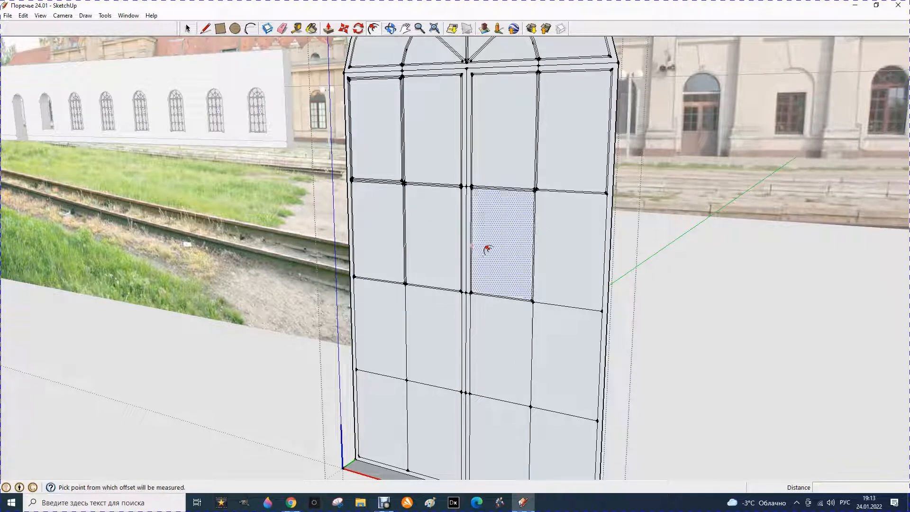
click(551, 256)
key(Return)
Step: Offset the four panes in the sashes' third row from the top inward by 5 mm each
scroll(538, 248, down, 3)
scroll(370, 336, up, 4)
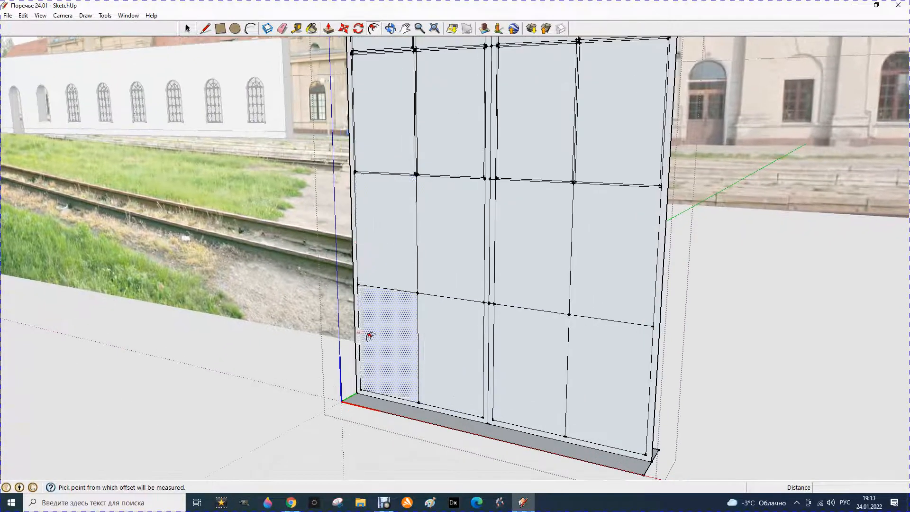
click(381, 232)
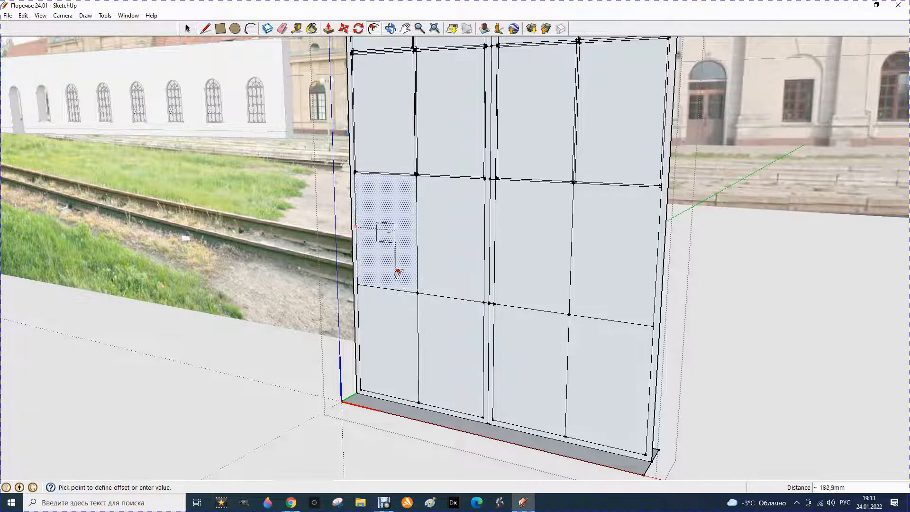
text(5)
key(Return)
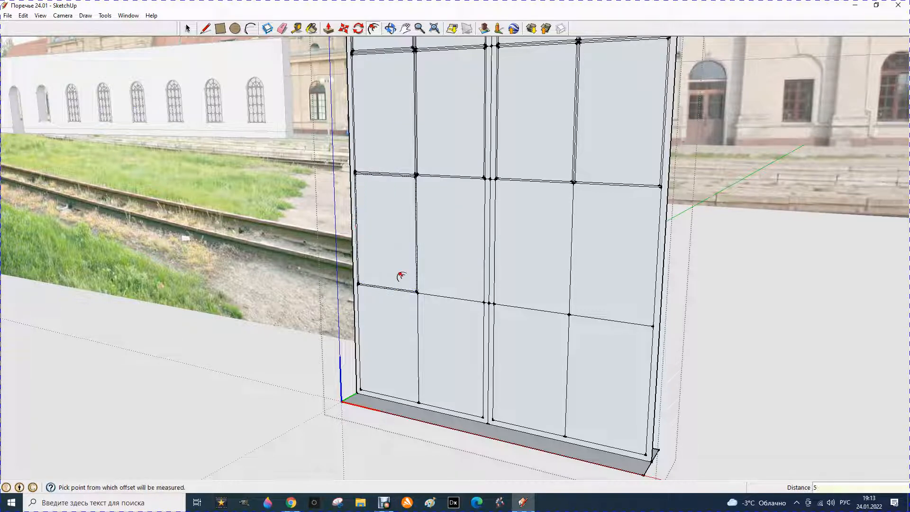
click(446, 239)
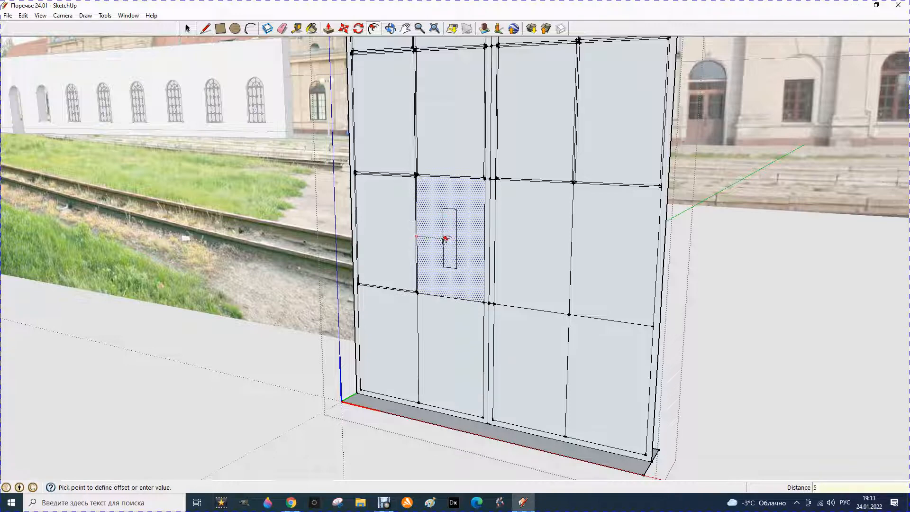
key(Return)
click(503, 239)
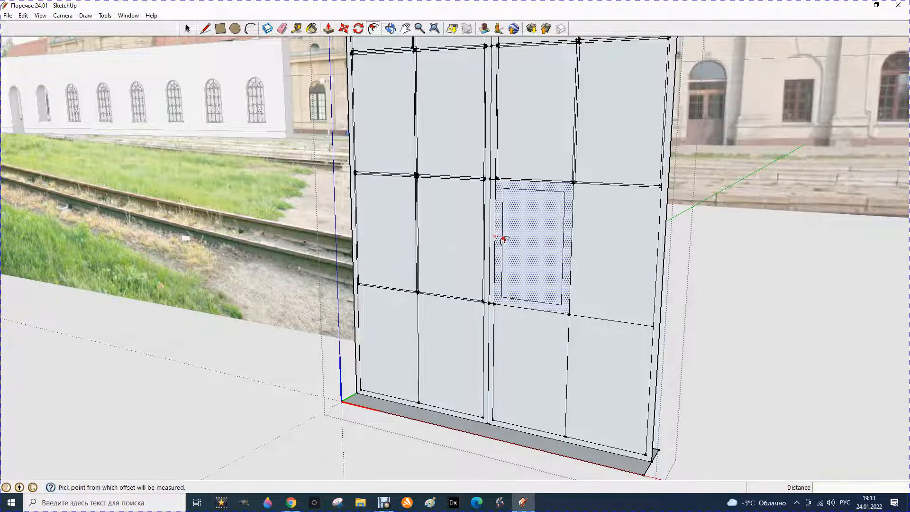
key(Return)
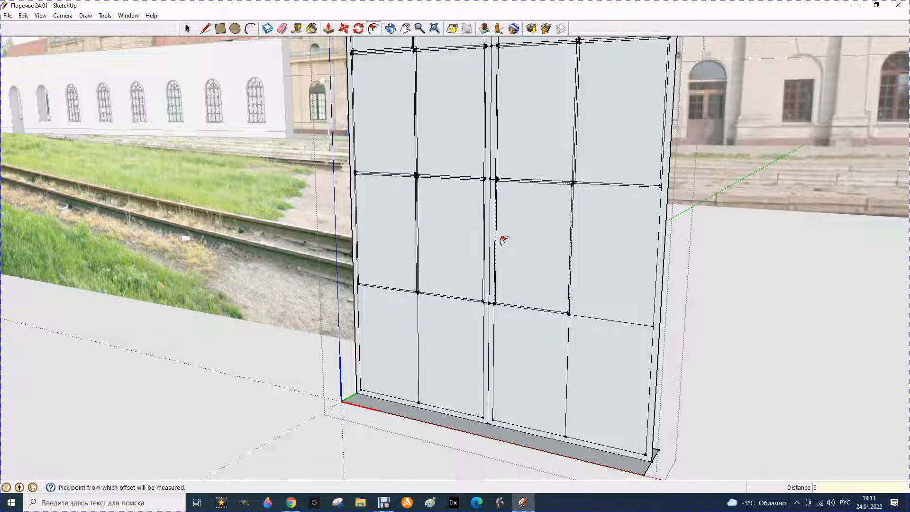
click(576, 253)
key(Return)
Step: Offset the four panes in the sashes' bottom row, just above the sill, inward by 5 mm each
scroll(507, 246, down, 3)
scroll(438, 368, up, 5)
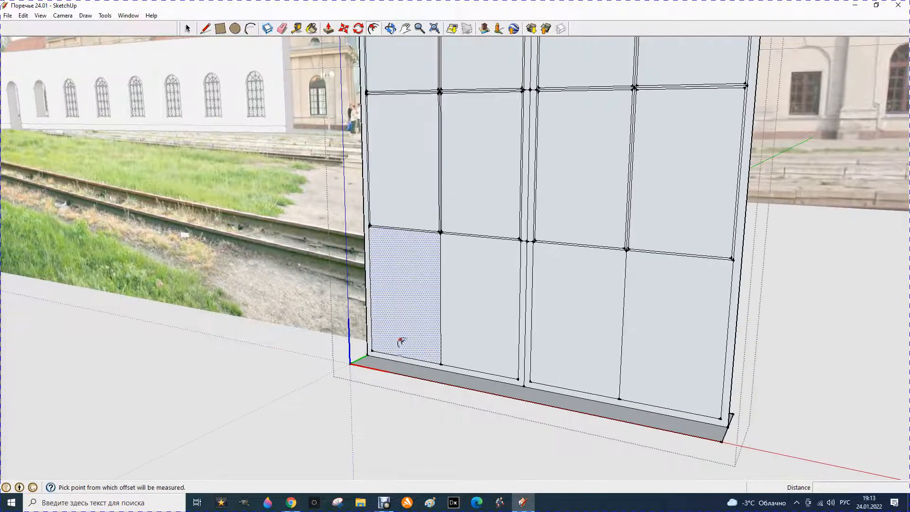
click(392, 318)
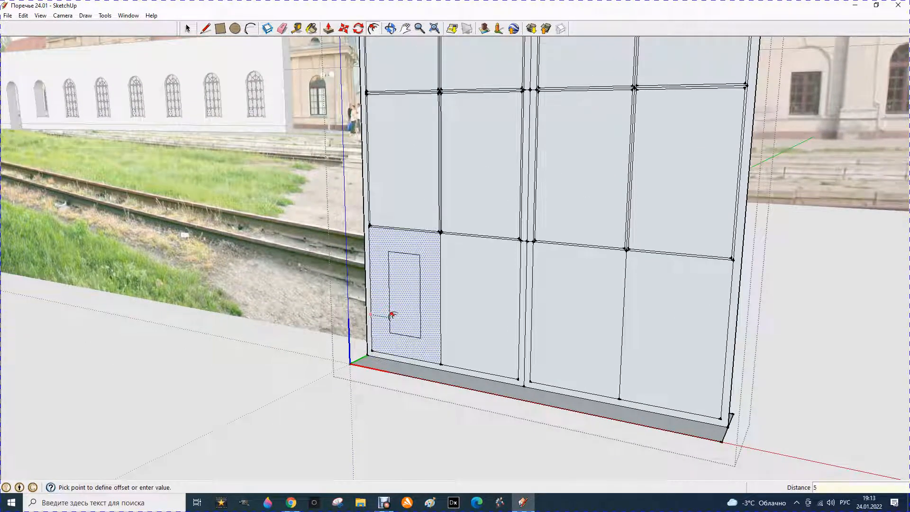
key(Return)
click(463, 318)
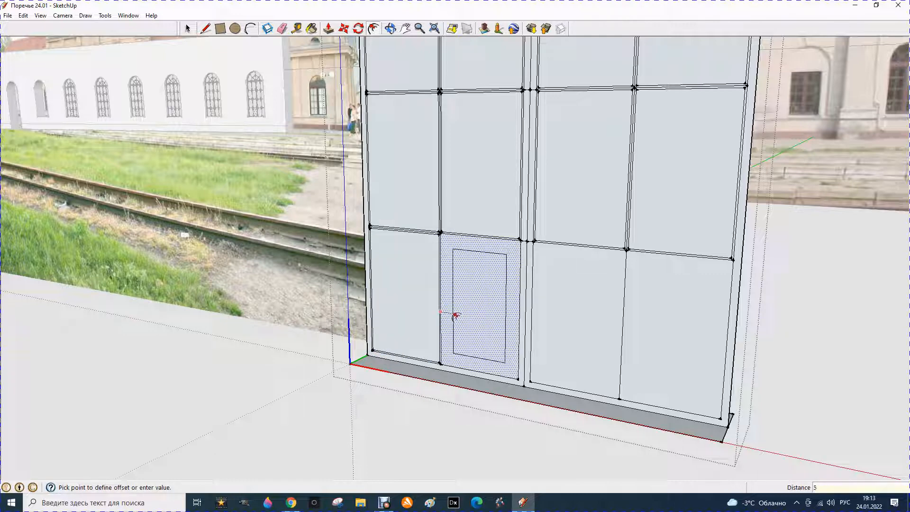
text(5)
key(Return)
click(549, 316)
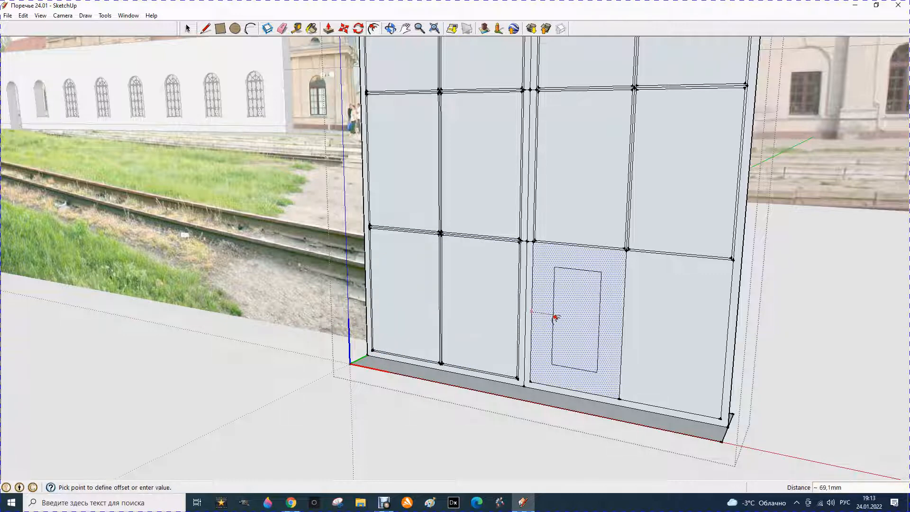
text(5)
key(Return)
click(648, 319)
key(Return)
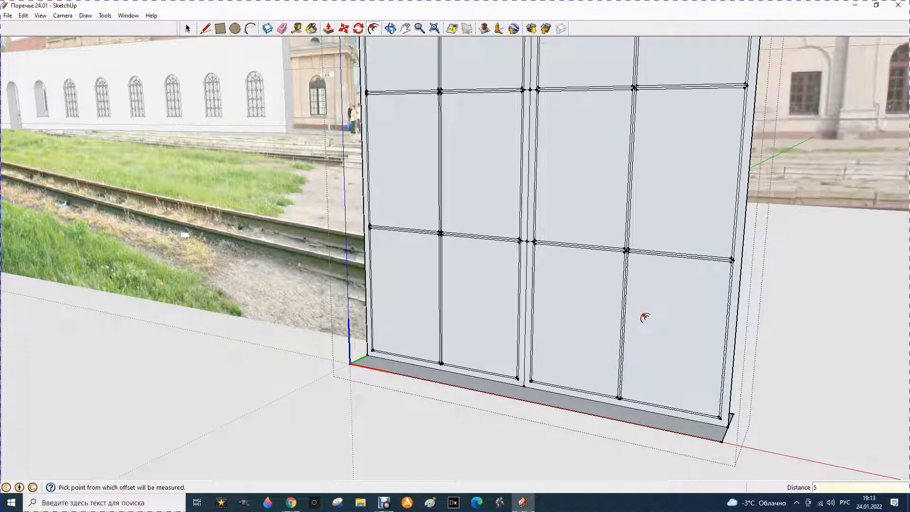
scroll(440, 335, down, 2)
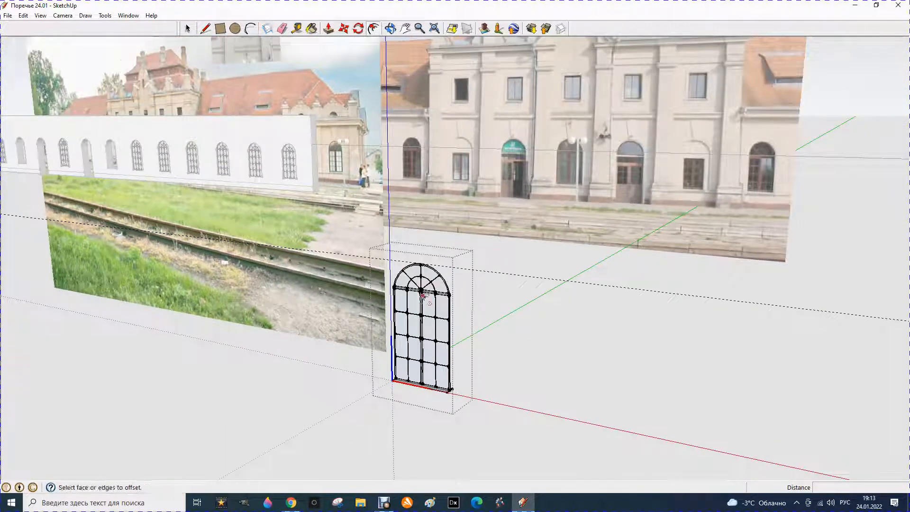
scroll(399, 365, up, 3)
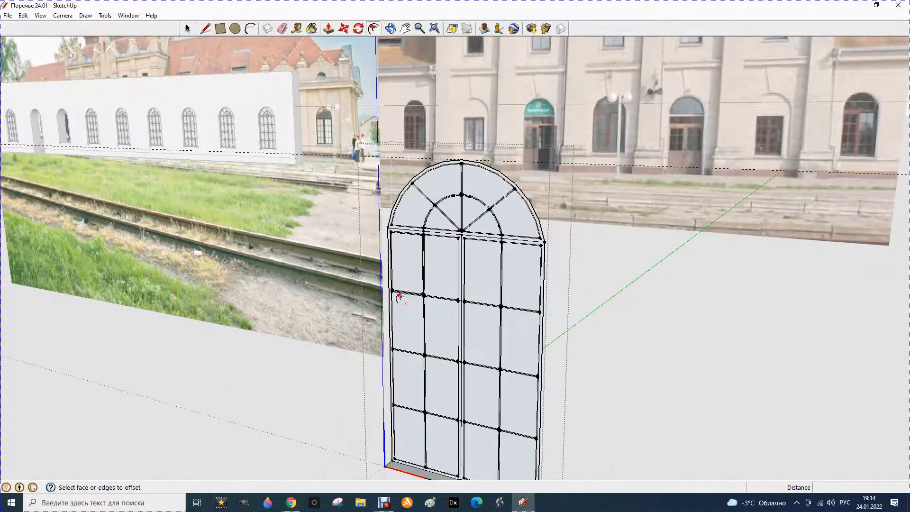
click(398, 287)
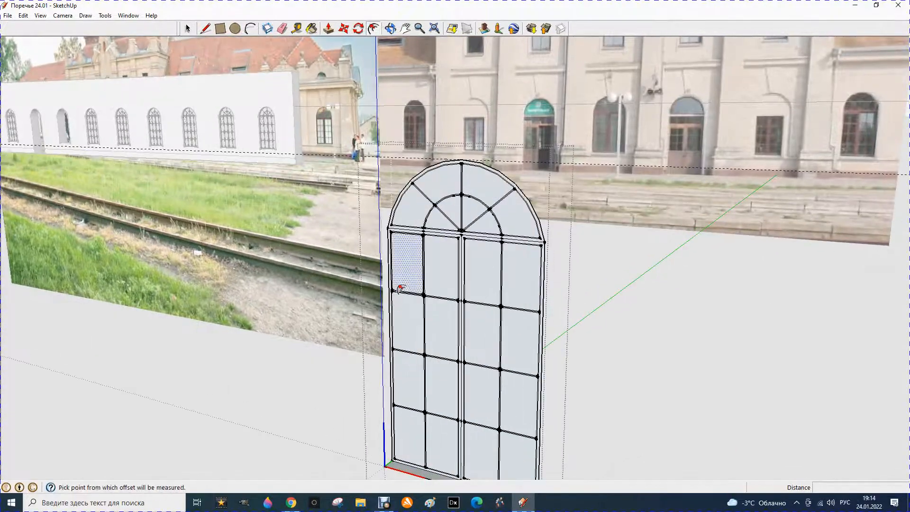
scroll(402, 280, up, 2)
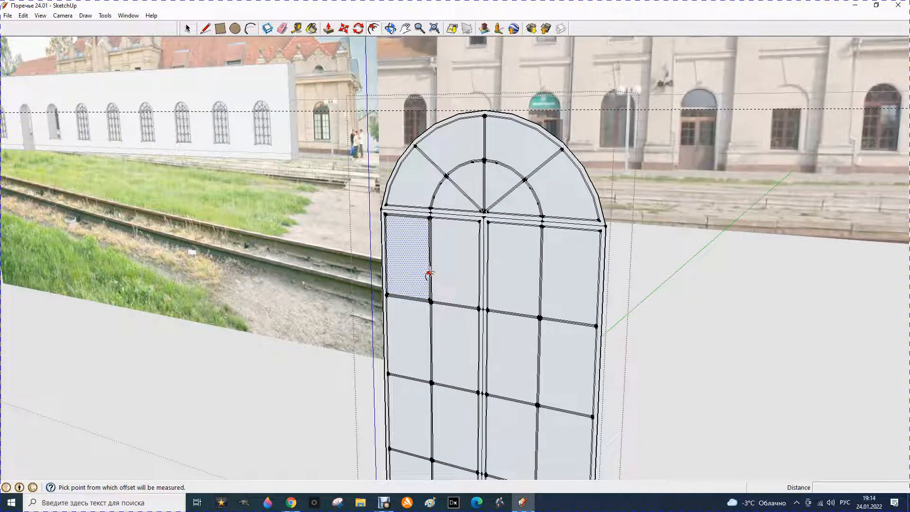
scroll(479, 301, up, 1)
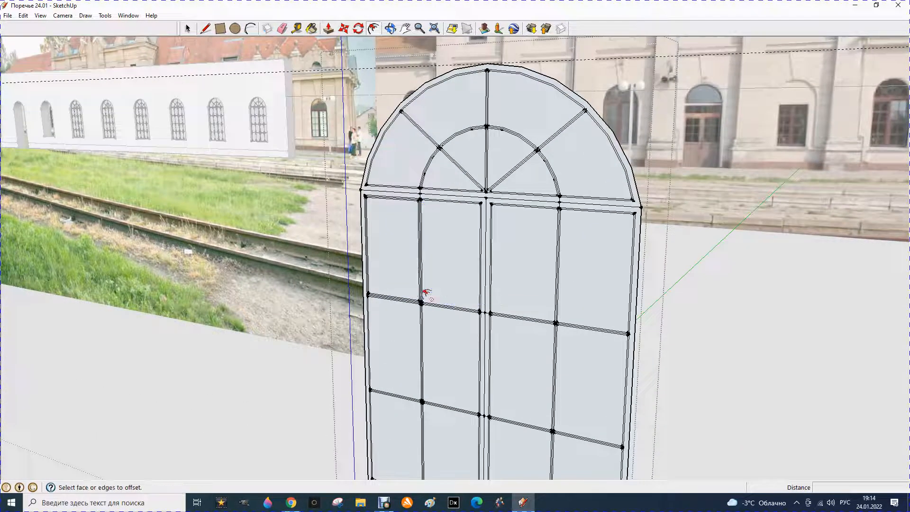
Step: Erase the leftover lines running along and across the horizontal rail between the arched head and the sashes
scroll(384, 264, up, 1)
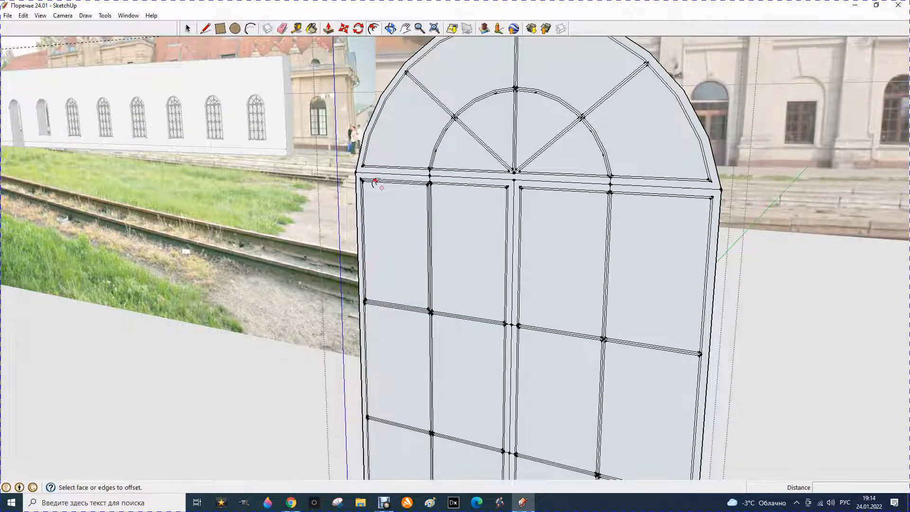
click(282, 28)
scroll(427, 182, up, 1)
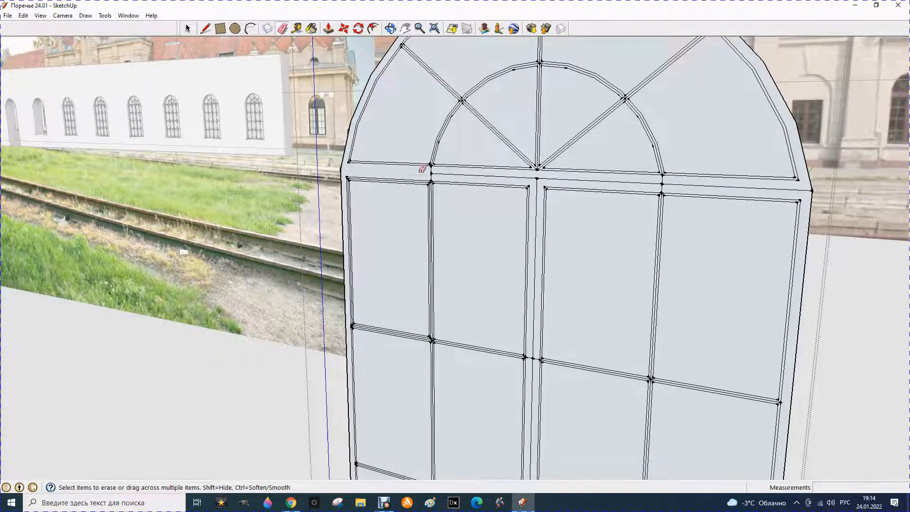
drag(433, 168, 437, 171)
drag(534, 175, 545, 177)
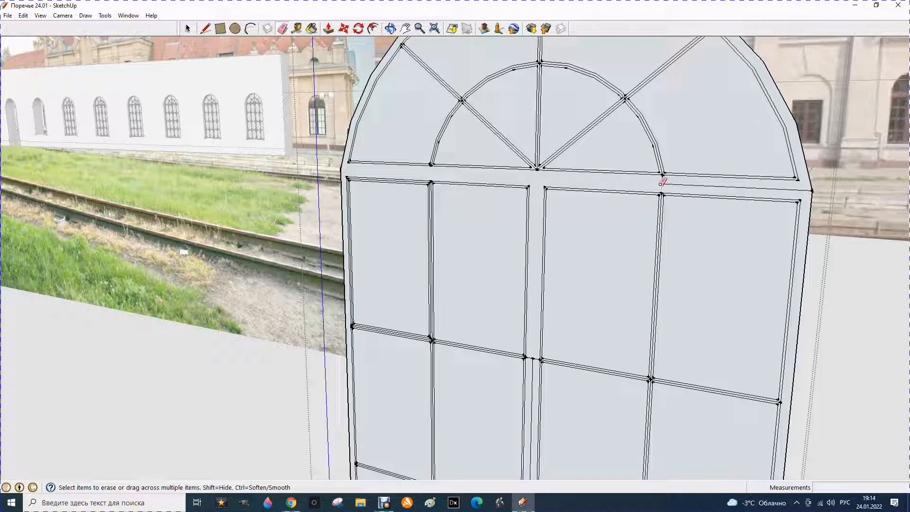
click(801, 187)
Step: Erase the centre line and the short cross lines in the vertical post between the two sashes, down to the sill
scroll(538, 159, down, 5)
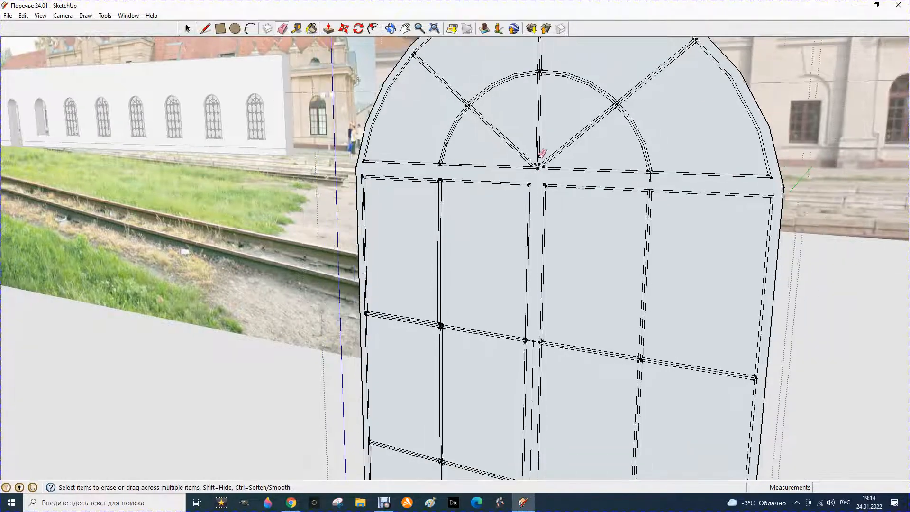
scroll(539, 414, up, 3)
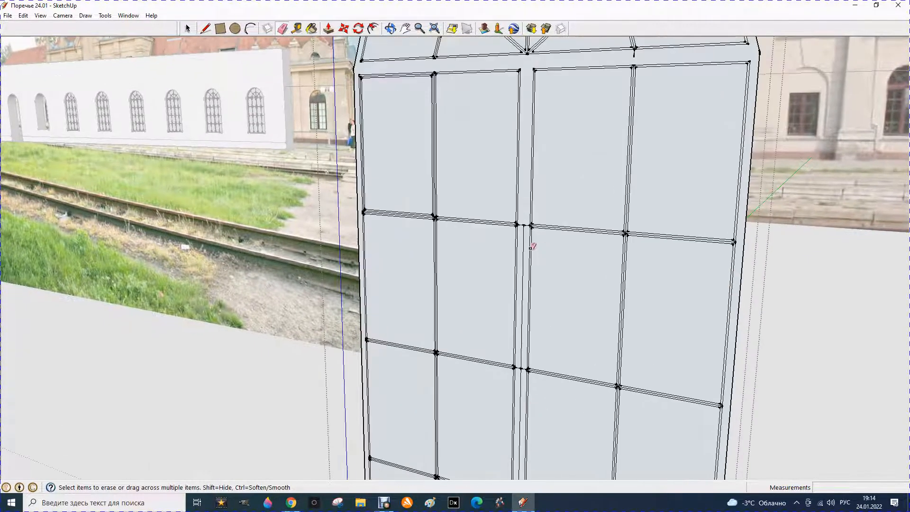
click(522, 233)
scroll(523, 237, down, 4)
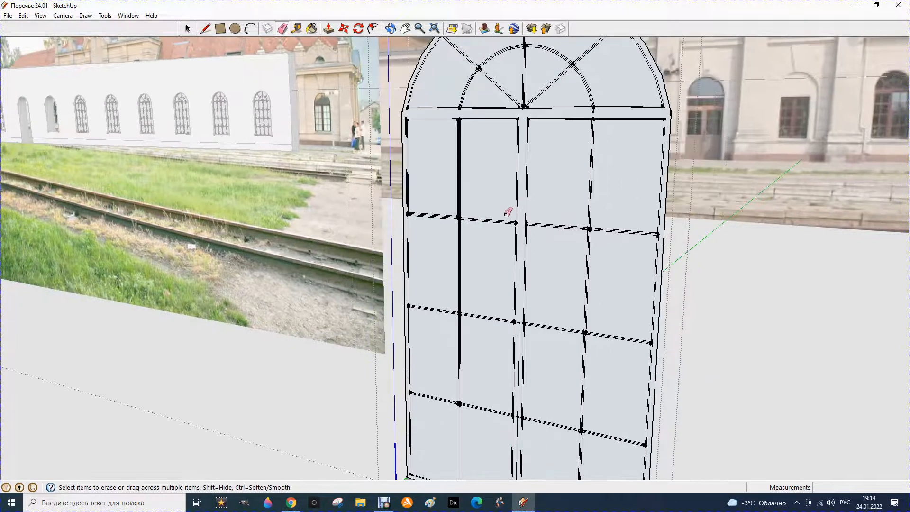
scroll(530, 396, up, 3)
scroll(531, 396, up, 2)
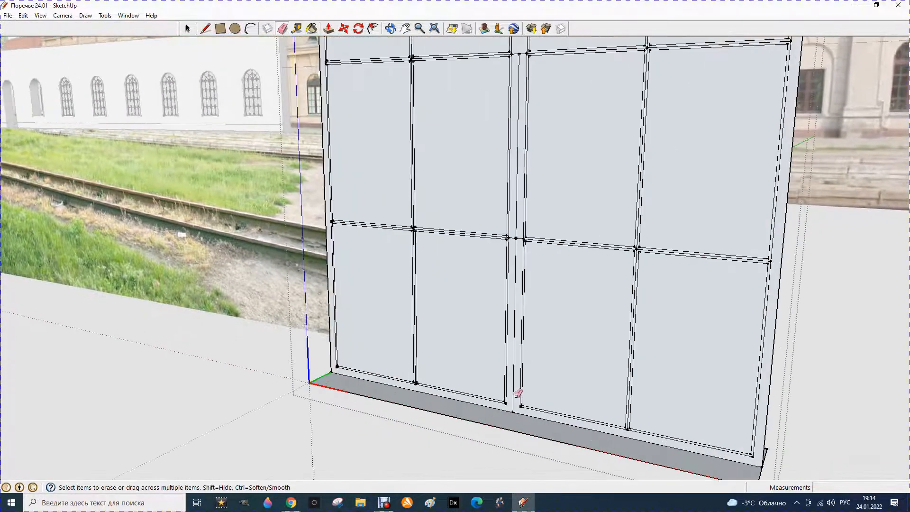
click(513, 395)
drag(520, 234, 517, 239)
Step: Pull the face of the window frame, including the central post, outward by 50 mm
scroll(510, 278, down, 3)
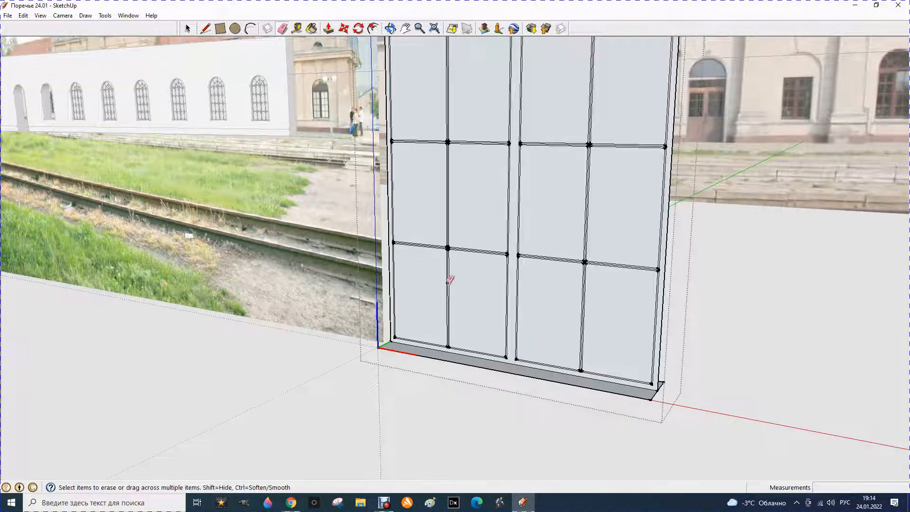
scroll(450, 361, up, 3)
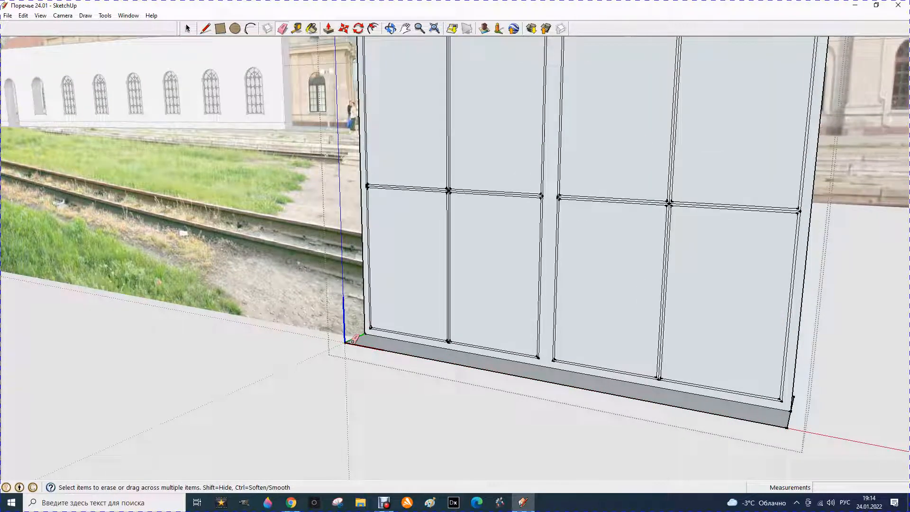
scroll(368, 283, down, 5)
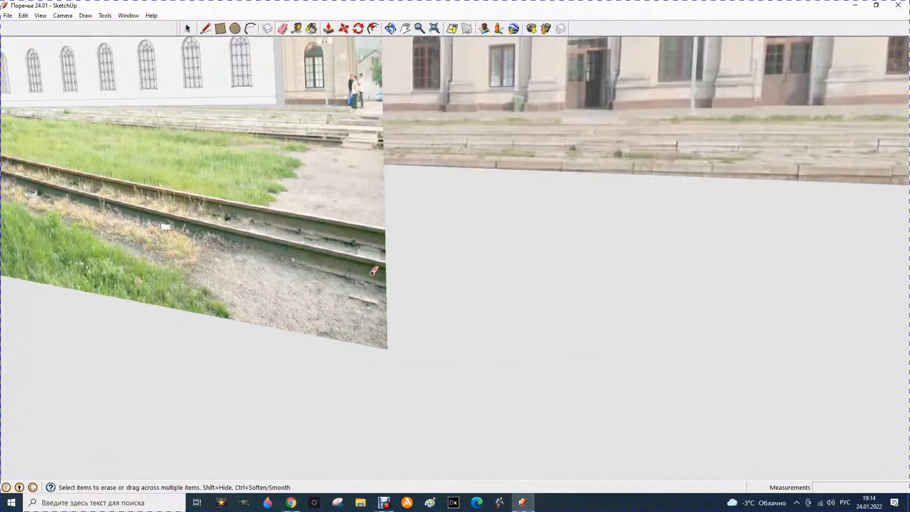
scroll(384, 251, up, 3)
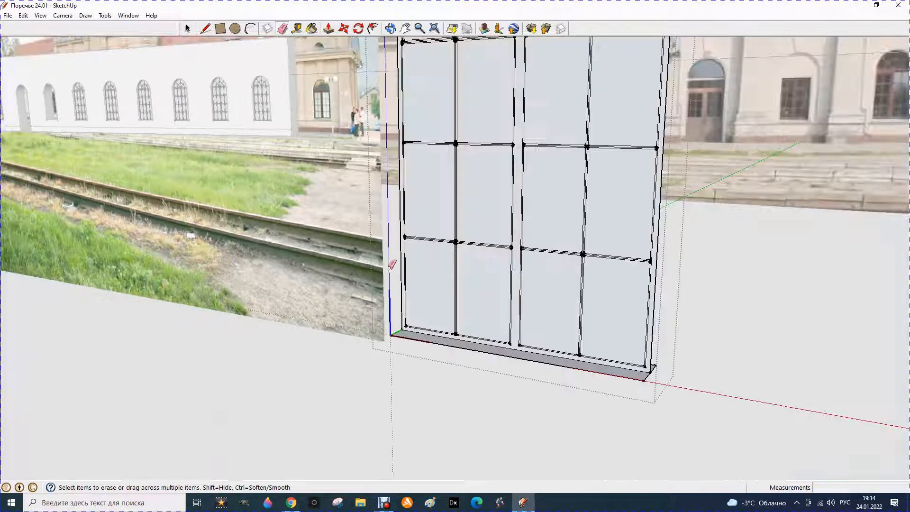
scroll(415, 255, up, 4)
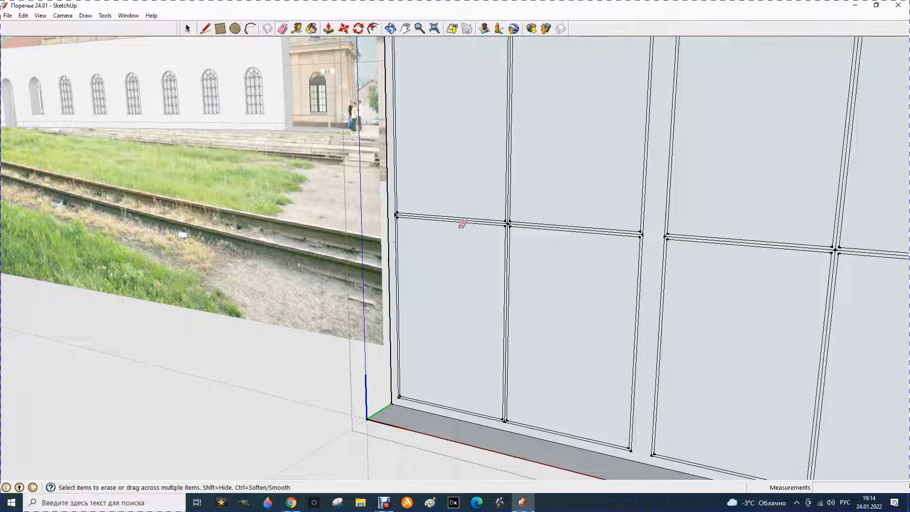
scroll(450, 217, up, 3)
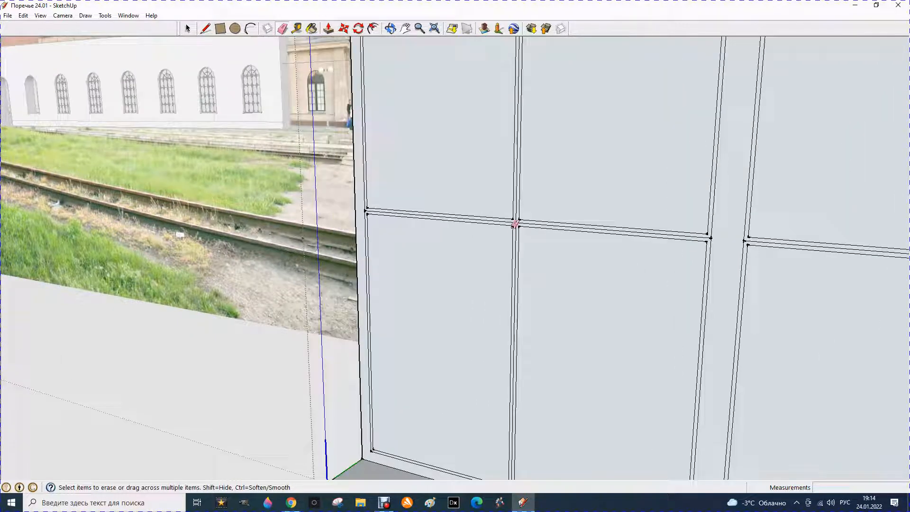
scroll(447, 247, down, 1)
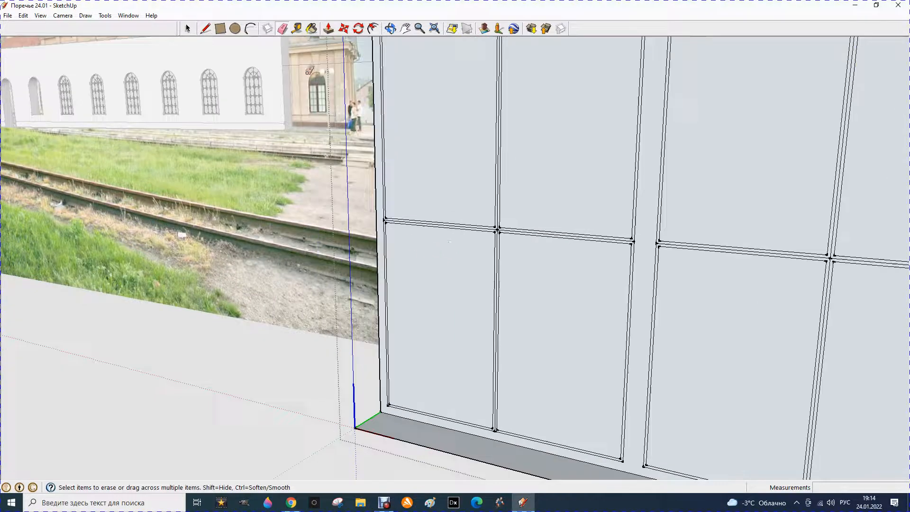
click(328, 28)
drag(382, 187, 370, 196)
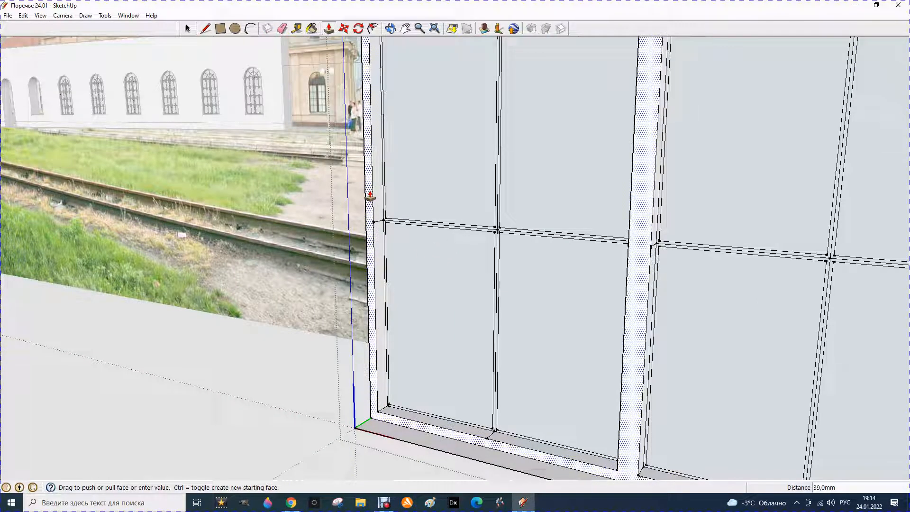
key(Return)
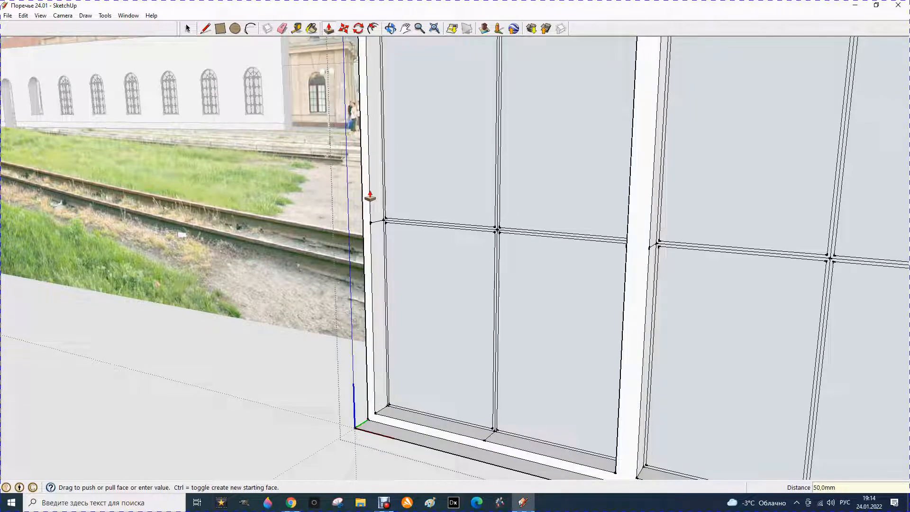
Step: Erase the leftover centre lines at the left sash's lowest glazing-bar crossing
scroll(403, 216, up, 2)
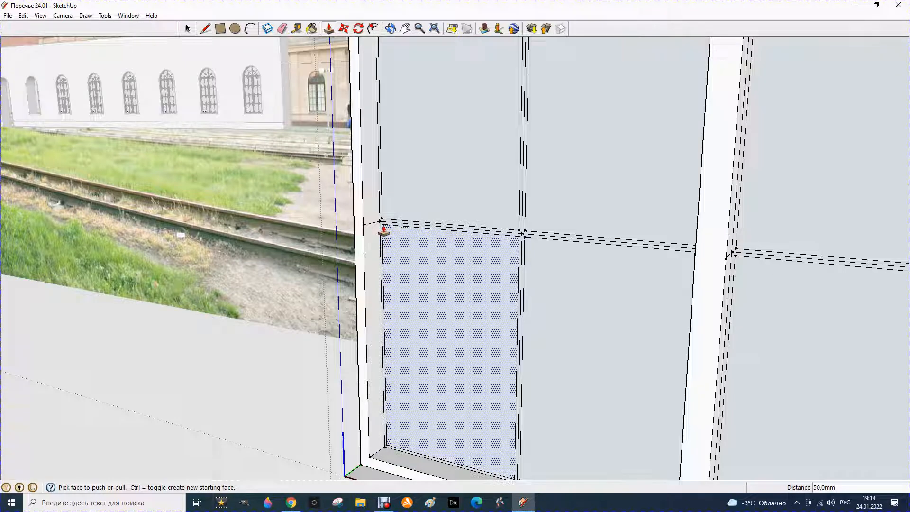
scroll(381, 232, up, 3)
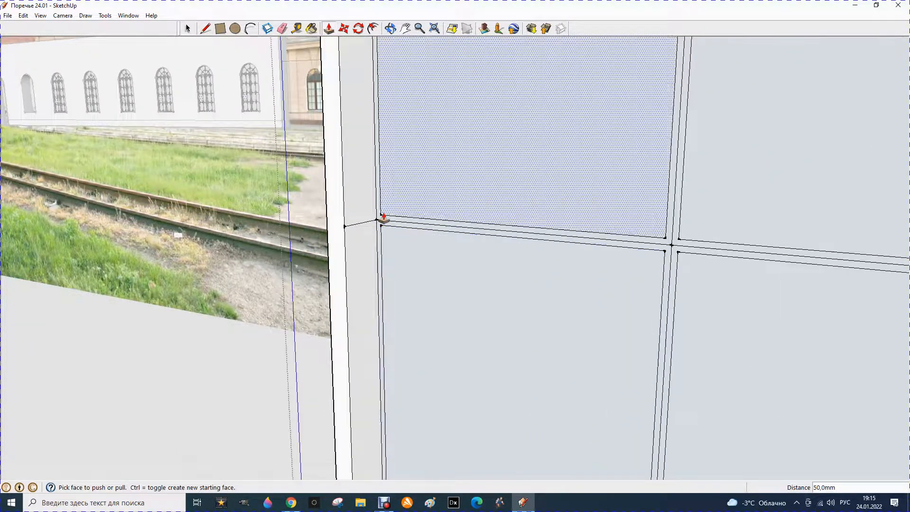
scroll(382, 220, down, 1)
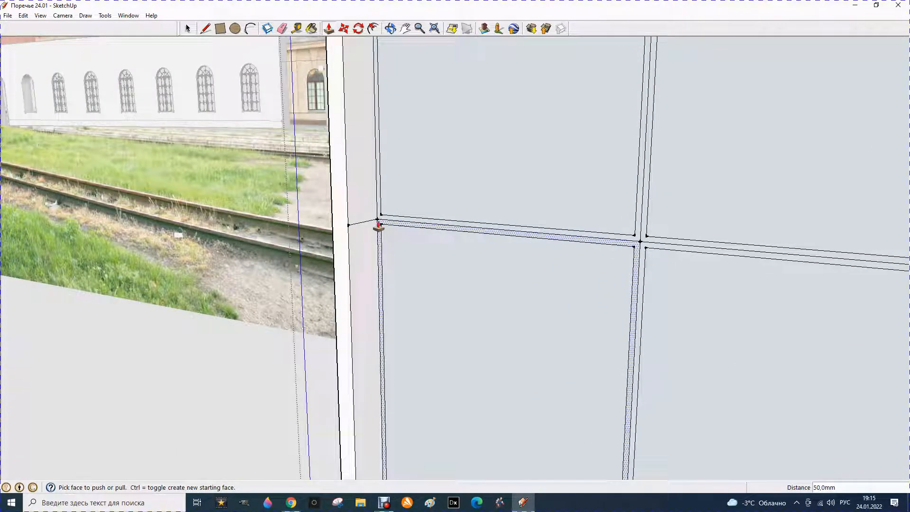
click(281, 29)
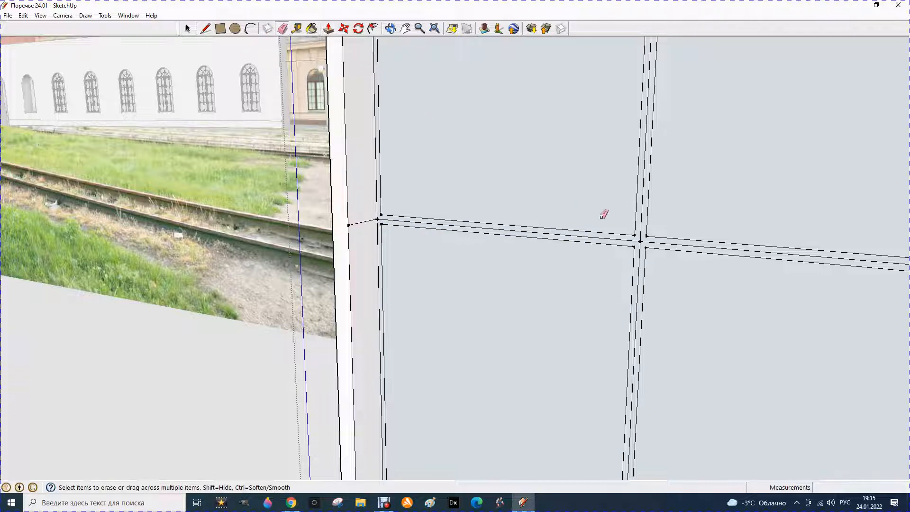
drag(641, 240, 642, 242)
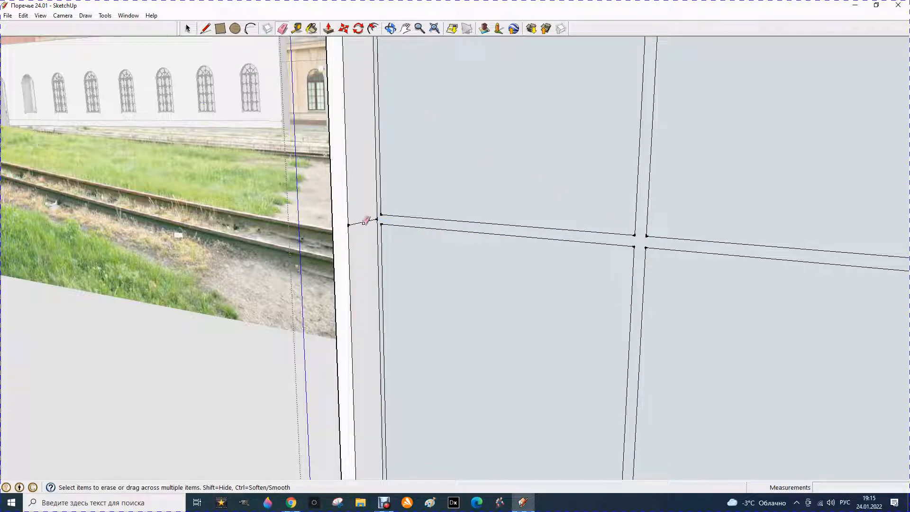
Step: Erase the leftover centre lines at the right sash's lowest glazing-bar crossing and the stray edges across the frame's inner sides
scroll(363, 218, down, 5)
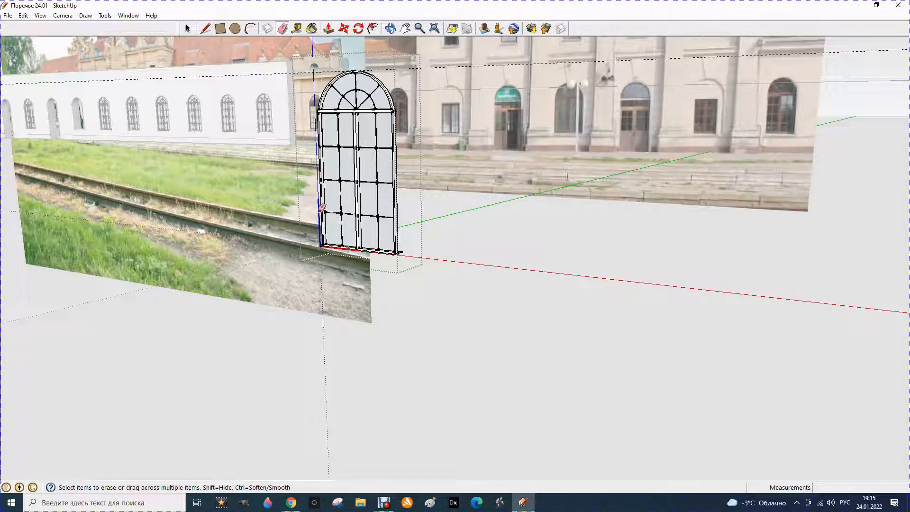
scroll(354, 211, up, 6)
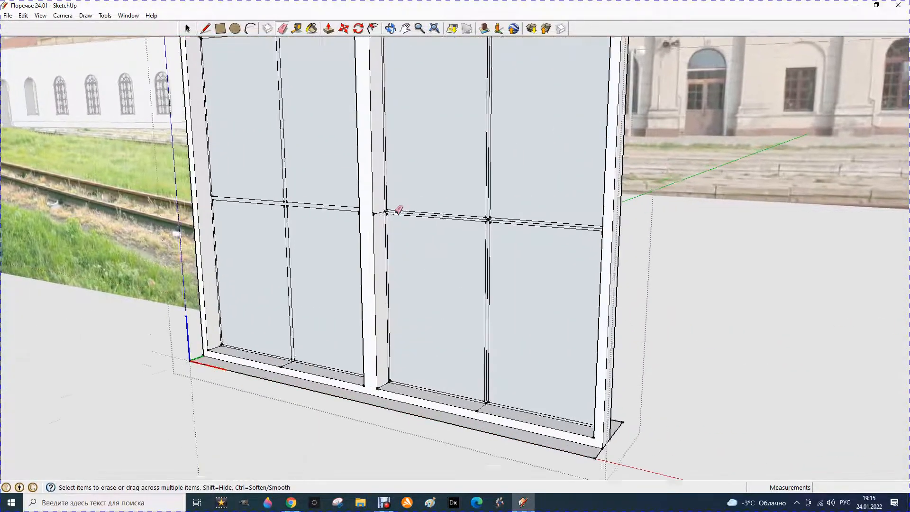
scroll(398, 210, up, 2)
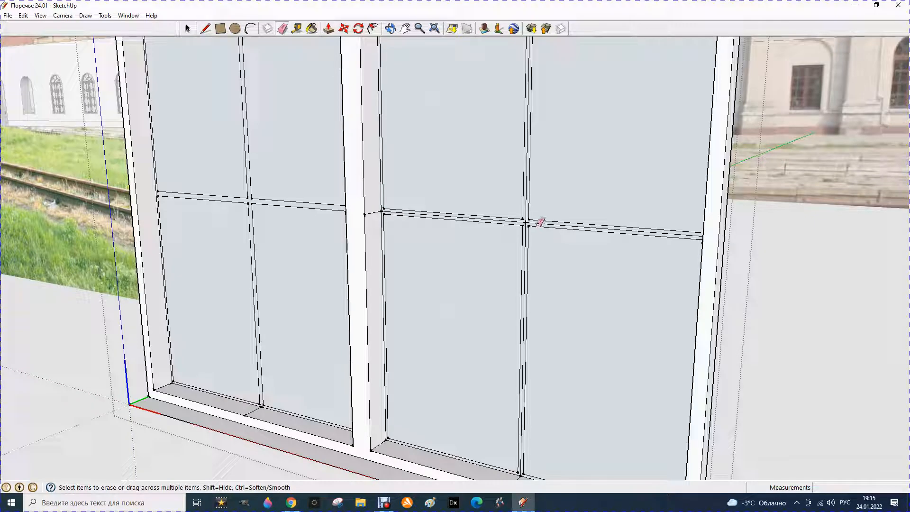
drag(530, 220, 446, 230)
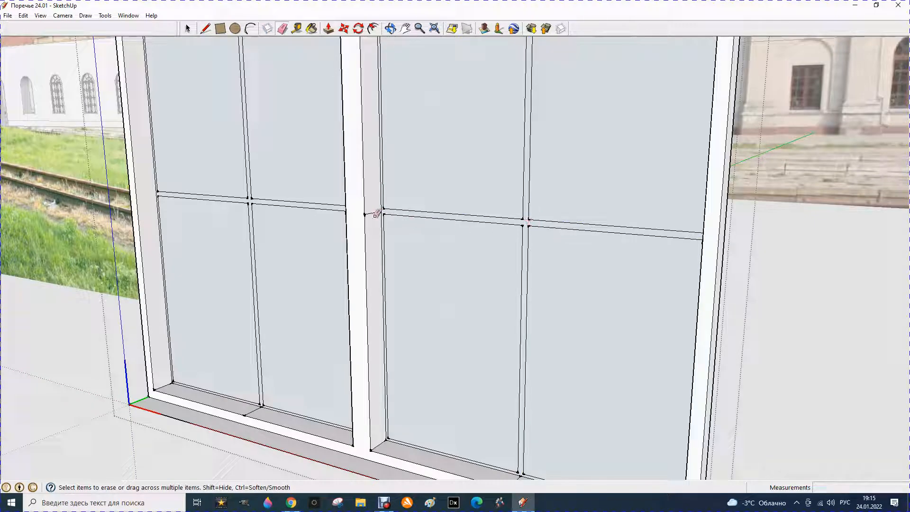
scroll(394, 190, down, 2)
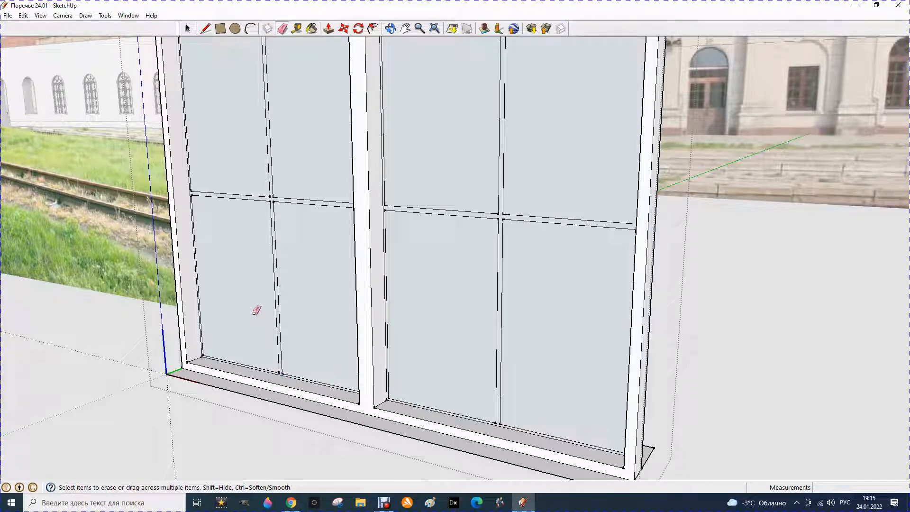
Step: Erase the leftover centre lines at both sashes' middle glazing-bar crossings and the stray edges across the frame's inner sides at that height
scroll(406, 290, down, 2)
scroll(398, 97, up, 5)
scroll(499, 147, up, 2)
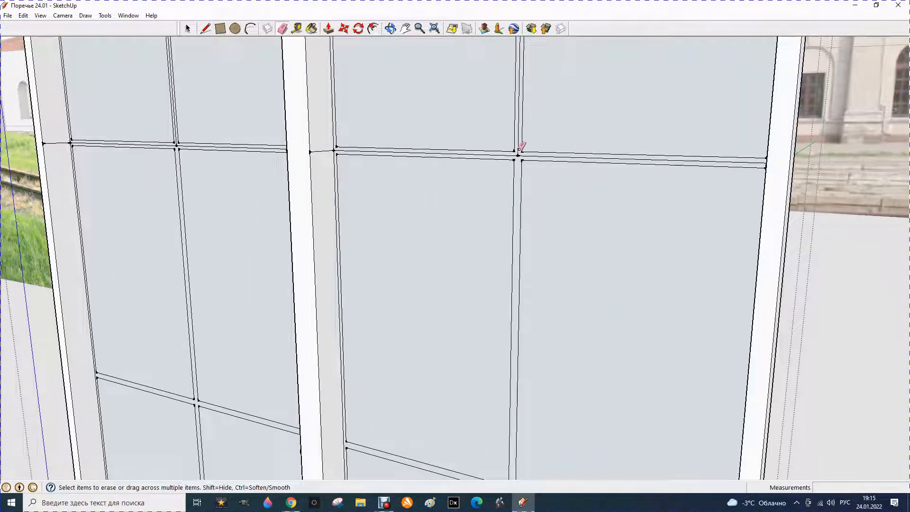
drag(521, 153, 455, 164)
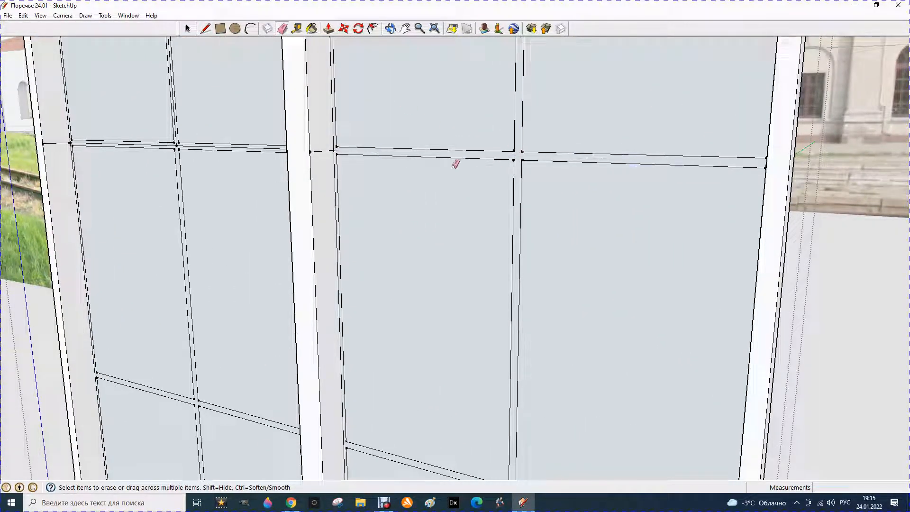
drag(321, 159, 299, 151)
click(174, 145)
drag(180, 142, 178, 148)
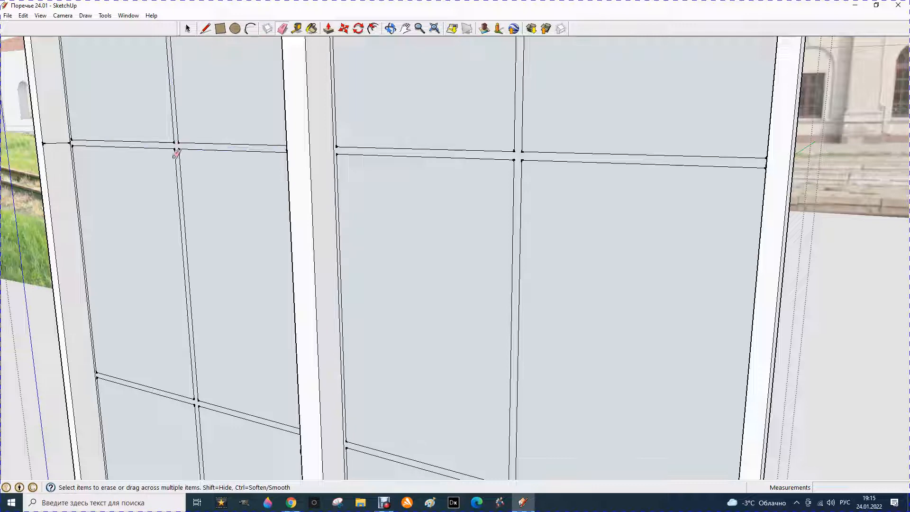
scroll(389, 261, down, 2)
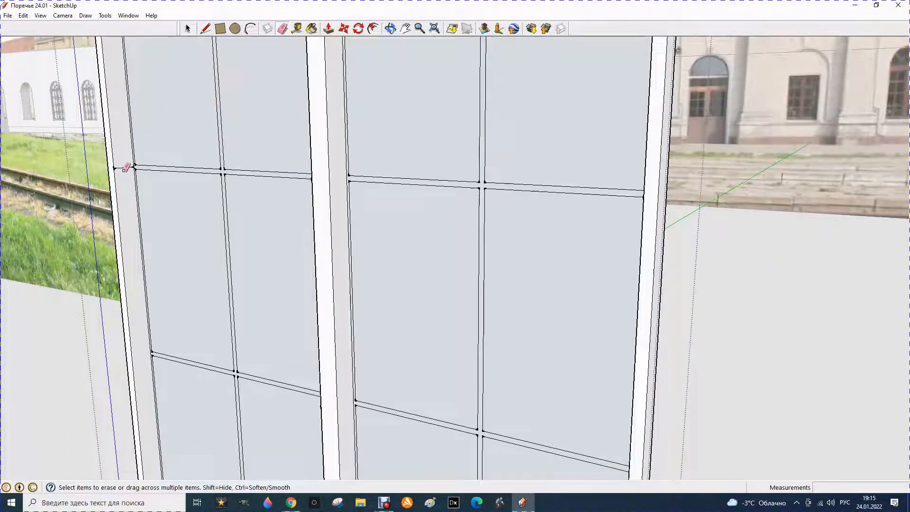
scroll(321, 276, down, 6)
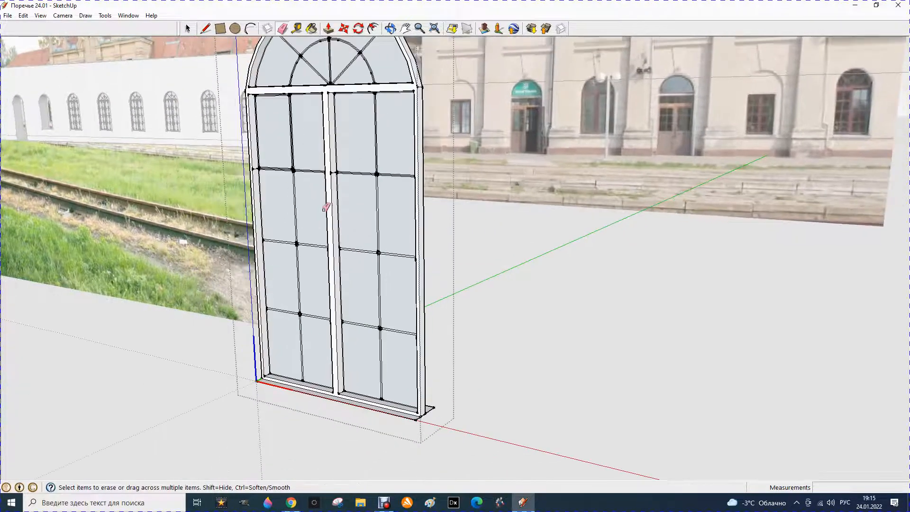
Step: Erase the leftover centre lines at both sashes' uppermost glazing-bar crossings and the stray edges across the frame's inner sides there
scroll(285, 147, up, 5)
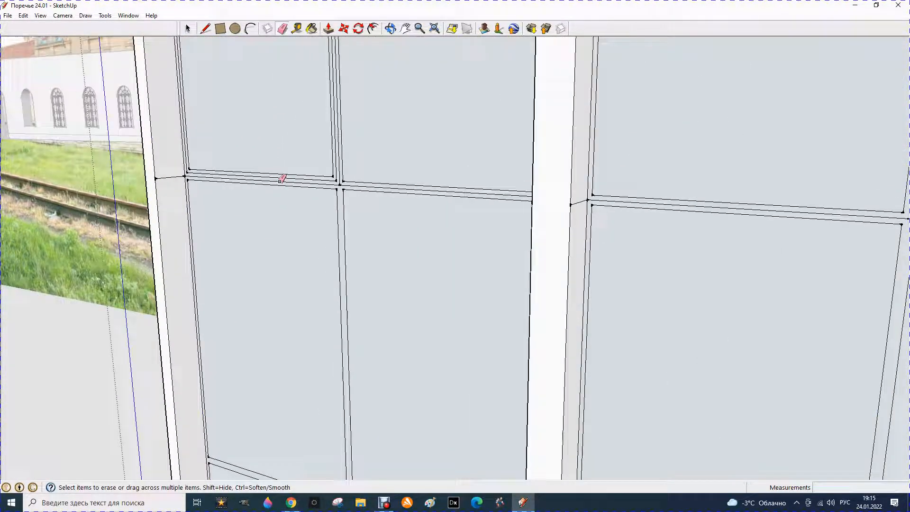
drag(168, 165, 171, 190)
click(341, 184)
scroll(350, 211, down, 2)
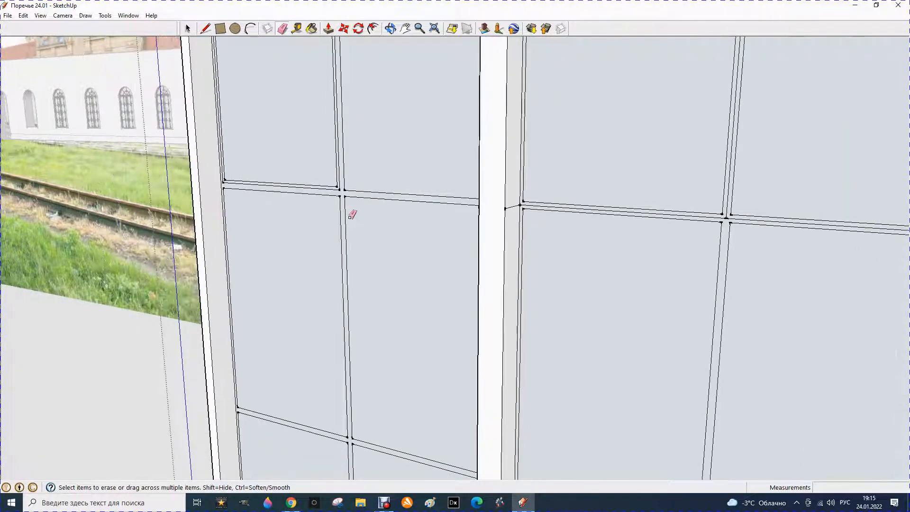
scroll(382, 218, down, 1)
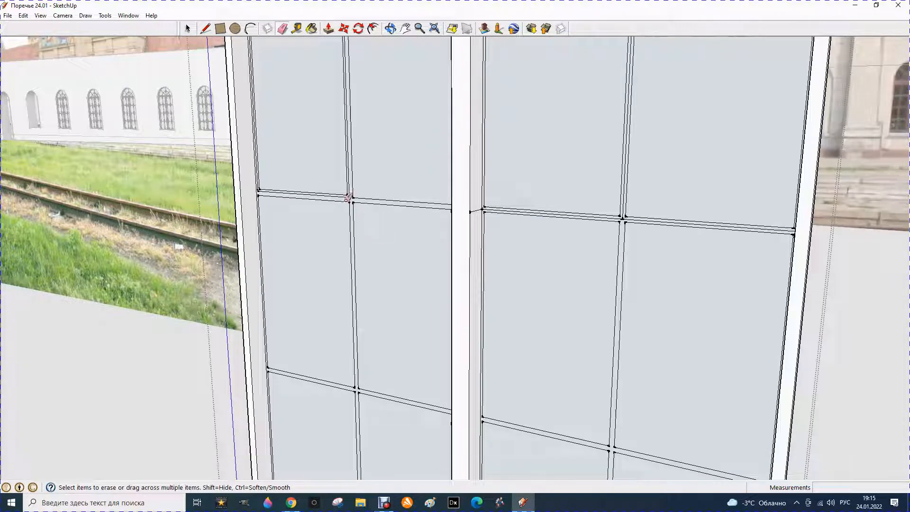
scroll(314, 214, down, 3)
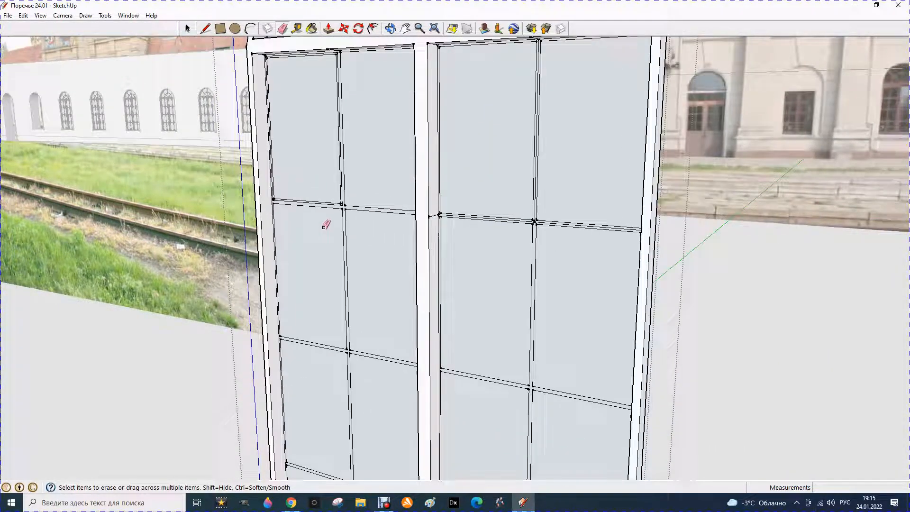
scroll(476, 221, up, 4)
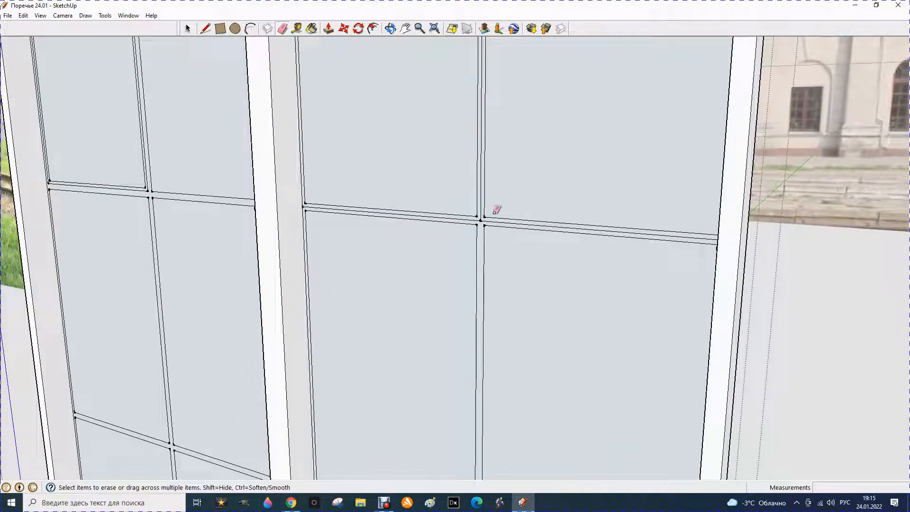
scroll(560, 242, down, 2)
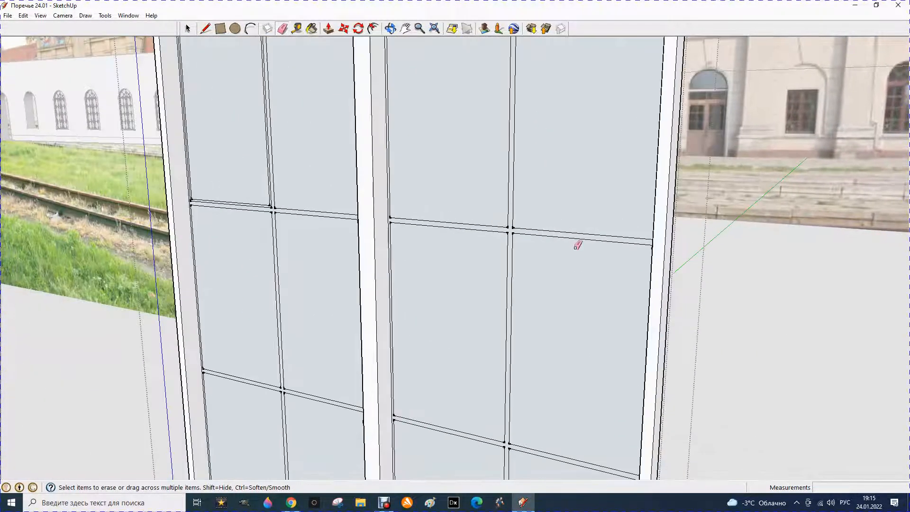
Step: Erase the extra inner offset edges along the sides of the left sash's upper-left pane
scroll(577, 245, down, 2)
scroll(350, 123, up, 5)
scroll(302, 94, up, 2)
drag(318, 103, 337, 108)
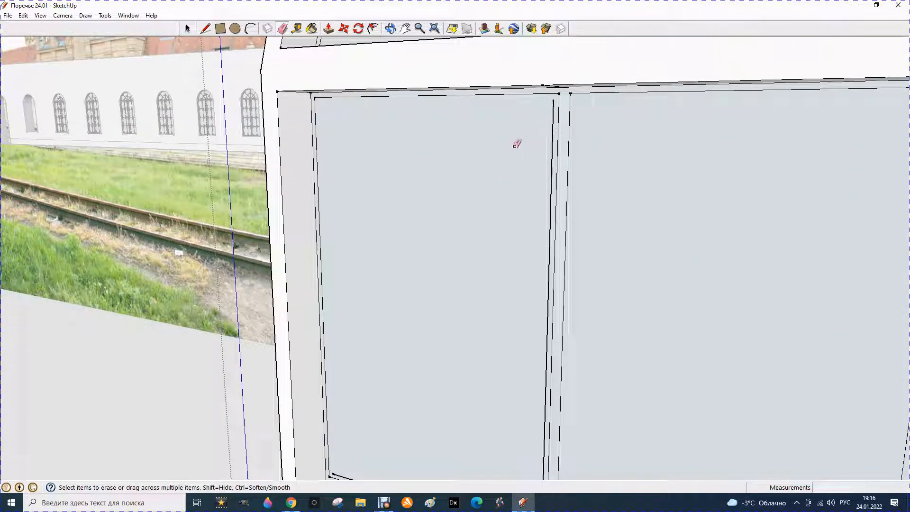
drag(553, 140, 551, 143)
scroll(406, 209, down, 2)
scroll(421, 396, up, 3)
scroll(421, 396, up, 1)
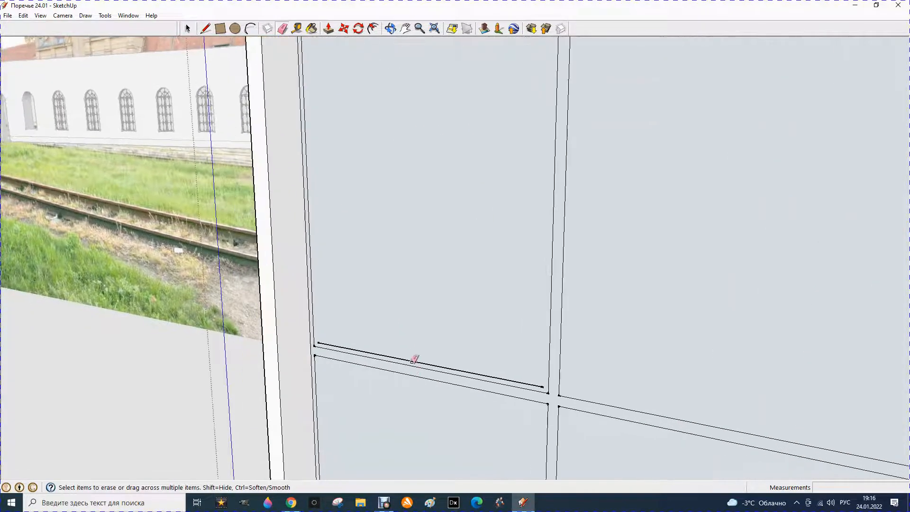
click(414, 360)
scroll(357, 312, down, 2)
scroll(357, 311, down, 5)
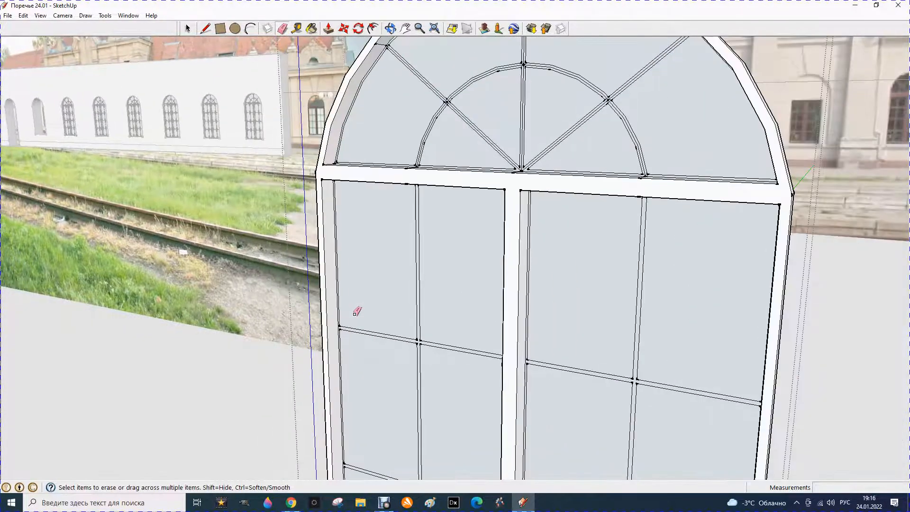
Step: Erase the leftover centre lines at the arch's glazing-bar crossings and the stray edges across the transom's upper side
scroll(455, 103, down, 1)
scroll(443, 90, up, 2)
scroll(418, 162, up, 1)
scroll(403, 146, down, 2)
scroll(377, 106, up, 3)
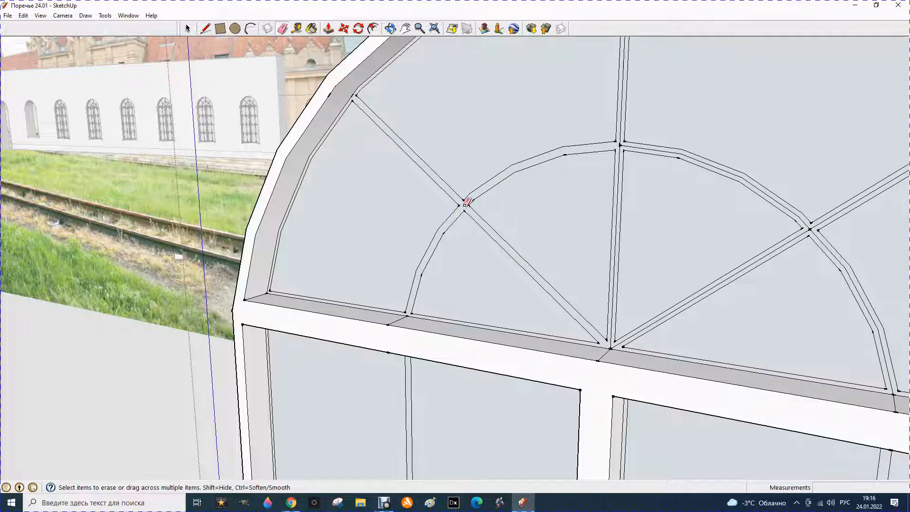
click(401, 319)
click(604, 356)
click(621, 146)
drag(812, 229, 806, 232)
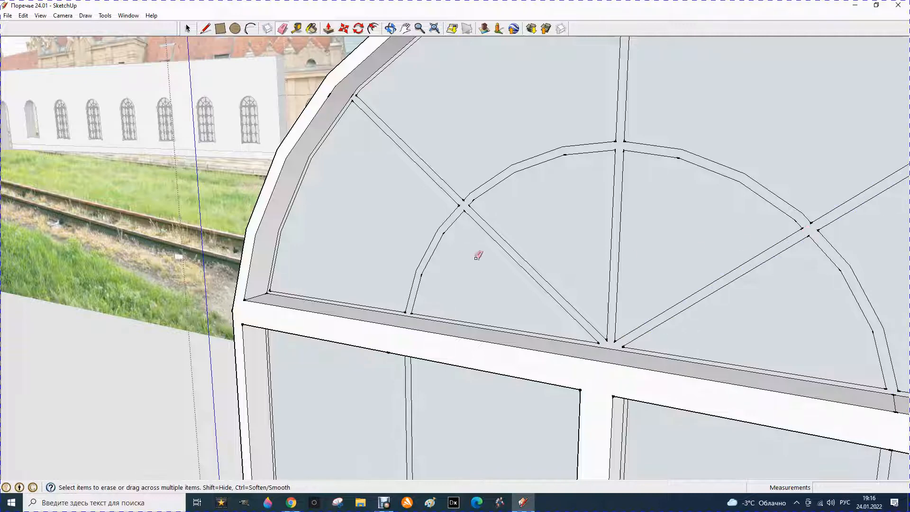
scroll(431, 260, down, 3)
scroll(431, 262, down, 1)
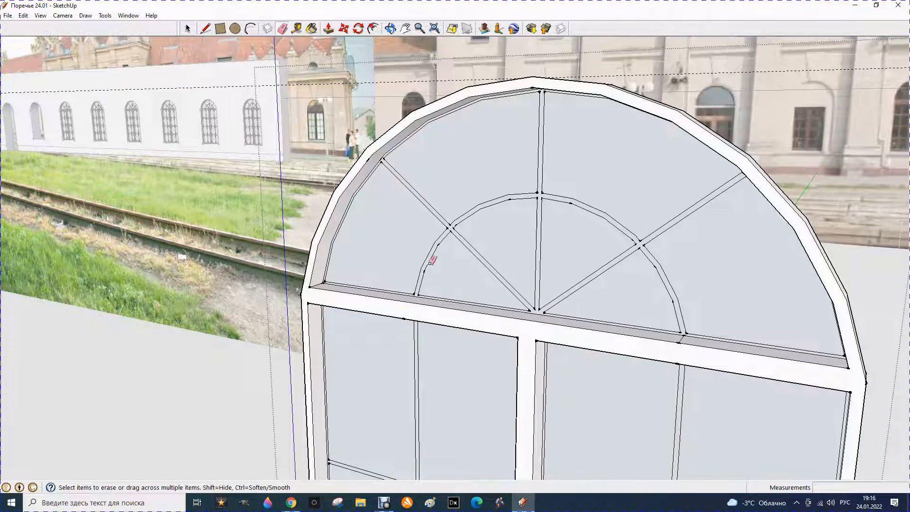
Step: Pull the face of the arch's glazing bars outward by 30 mm with Push/Pull
key(p)
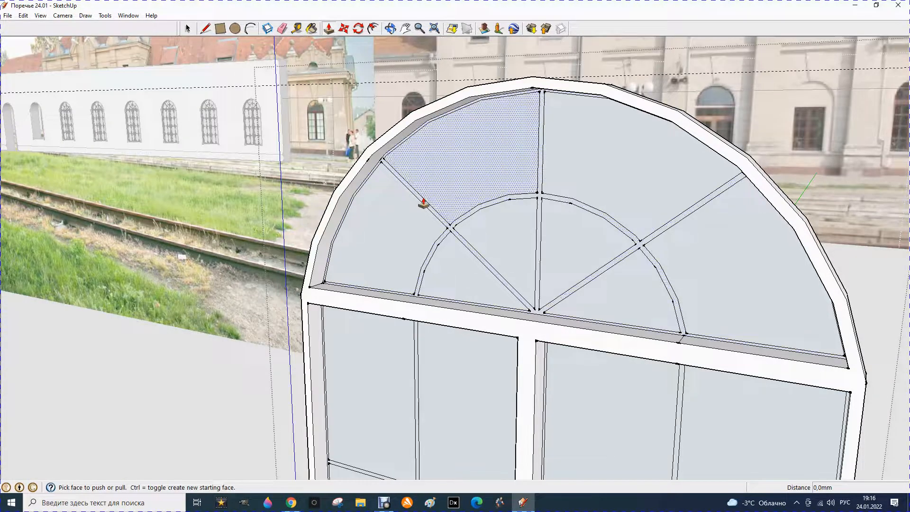
click(421, 206)
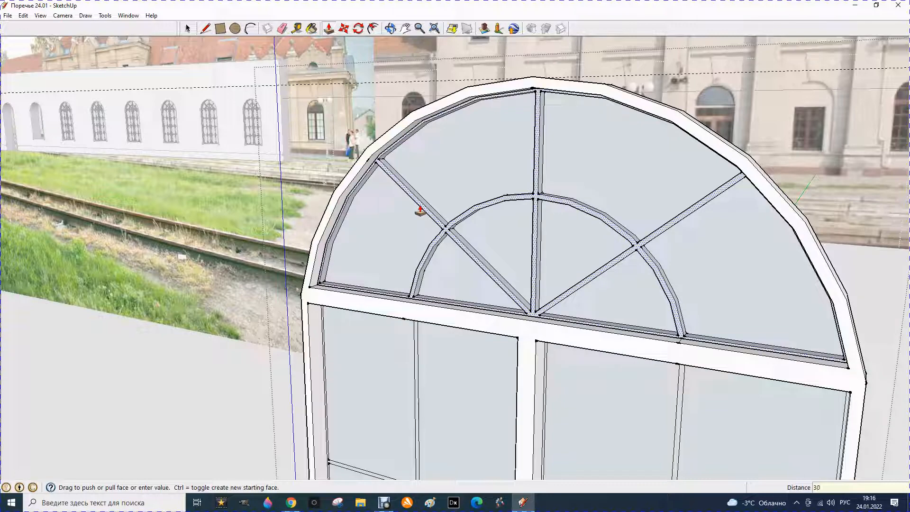
key(Return)
scroll(421, 190, down, 3)
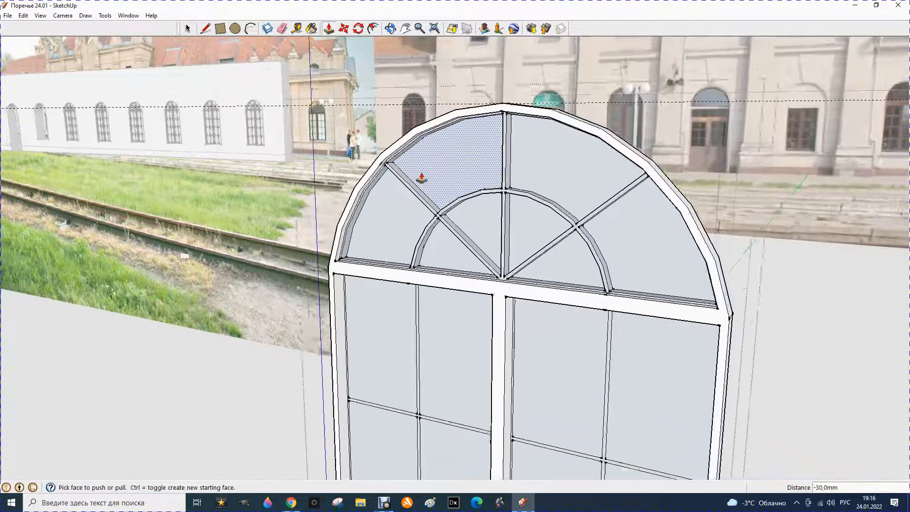
scroll(422, 171, down, 3)
scroll(378, 270, up, 4)
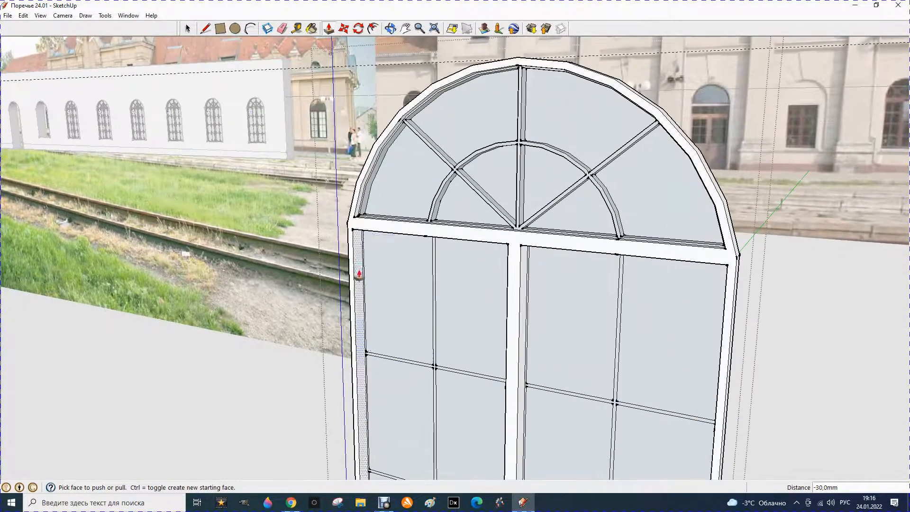
Step: Pull the glazing-bar faces of the left and right sashes outward by 30 mm each
scroll(398, 280, up, 2)
click(451, 277)
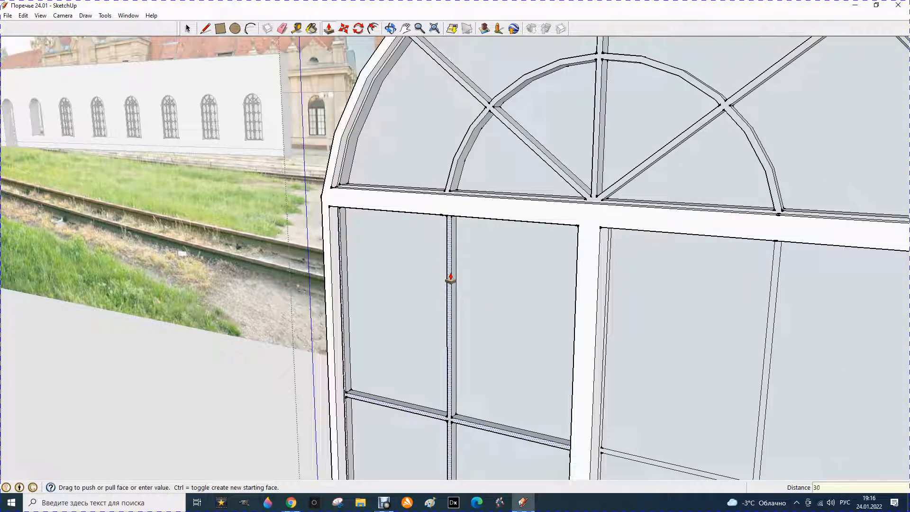
key(Return)
scroll(400, 237, down, 2)
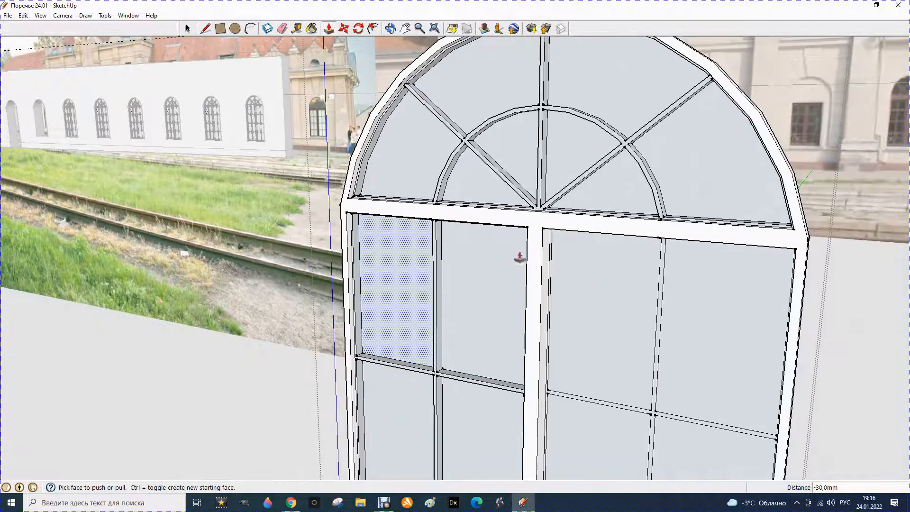
click(657, 317)
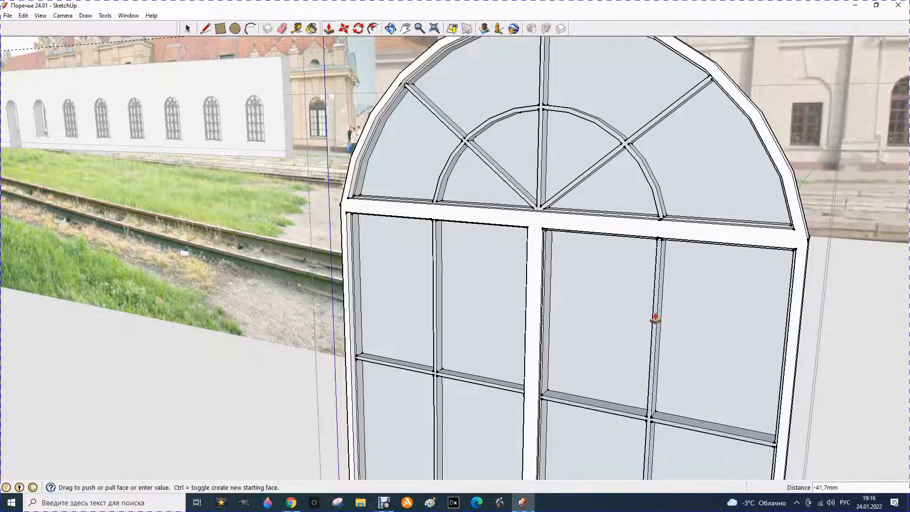
text(30)
key(Return)
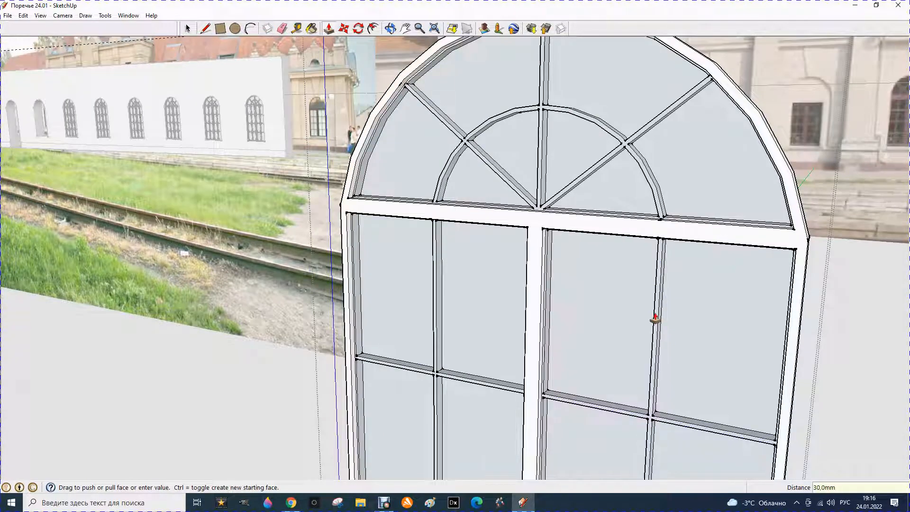
scroll(494, 264, down, 3)
scroll(476, 233, down, 2)
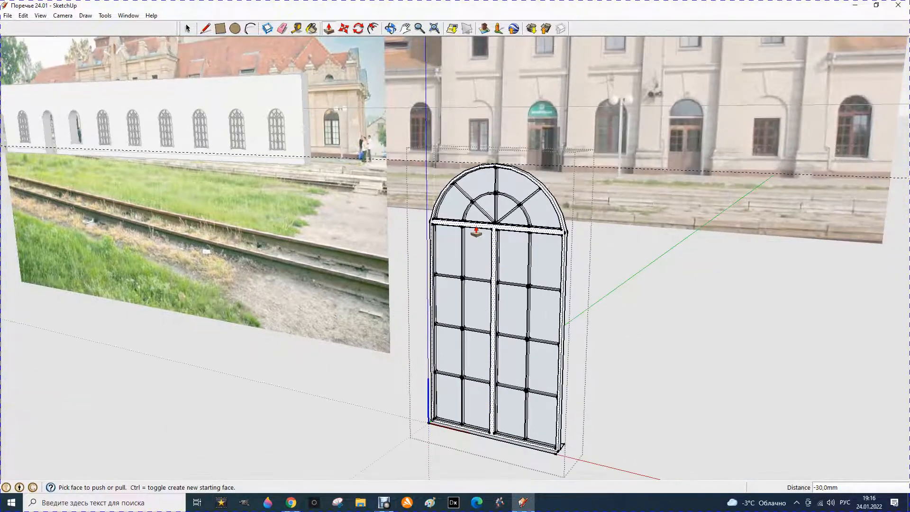
Step: Pull the four glass panes in the arch's left half outward by 10 mm each
scroll(481, 447, up, 6)
scroll(468, 406, down, 3)
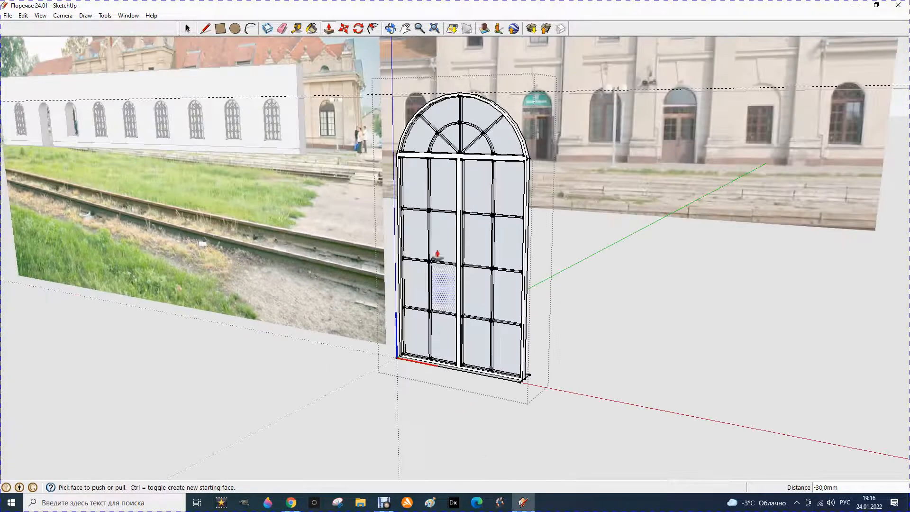
scroll(429, 118, up, 3)
scroll(428, 162, down, 3)
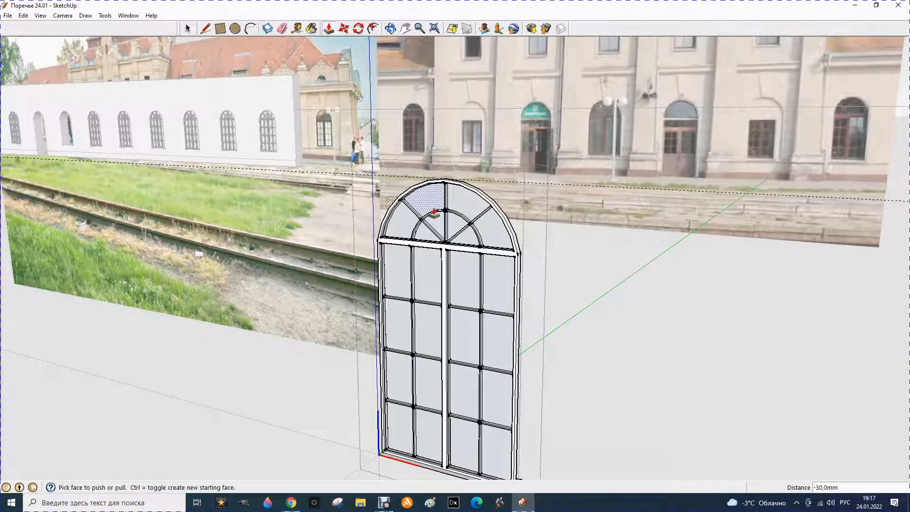
scroll(430, 212, up, 3)
scroll(431, 219, up, 1)
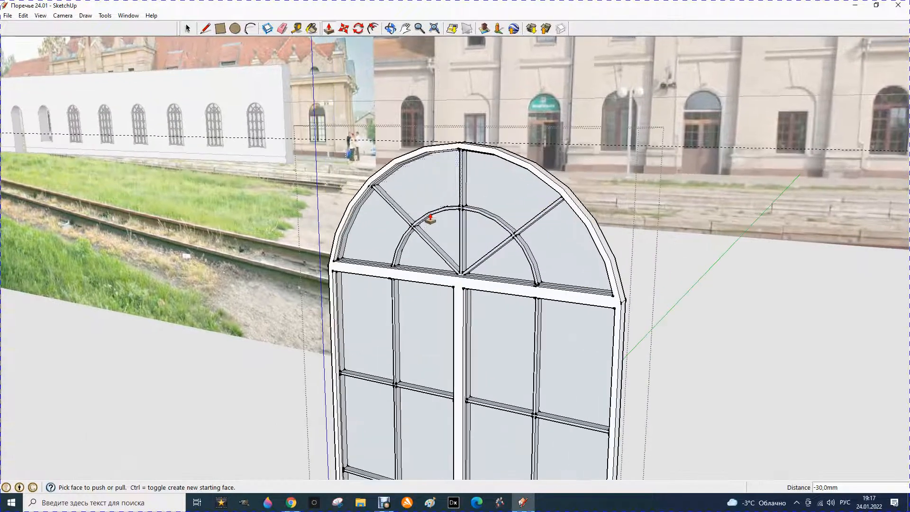
click(371, 230)
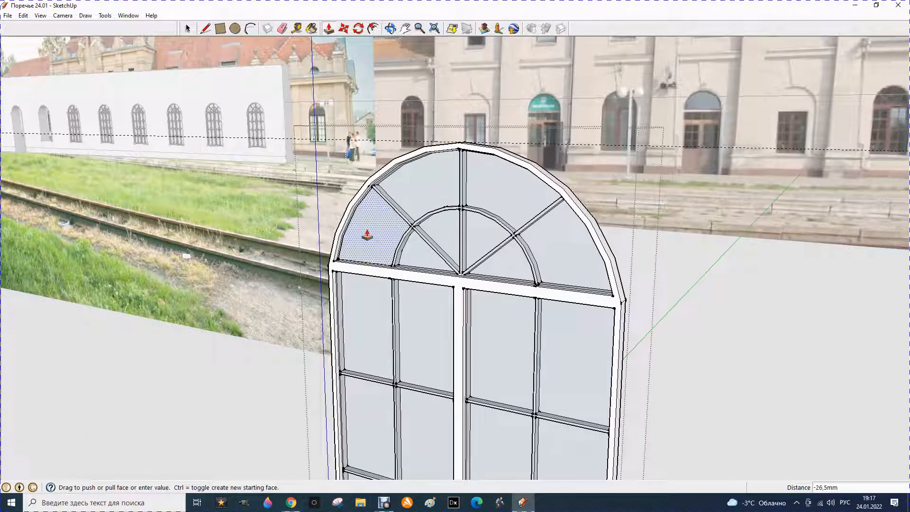
click(372, 234)
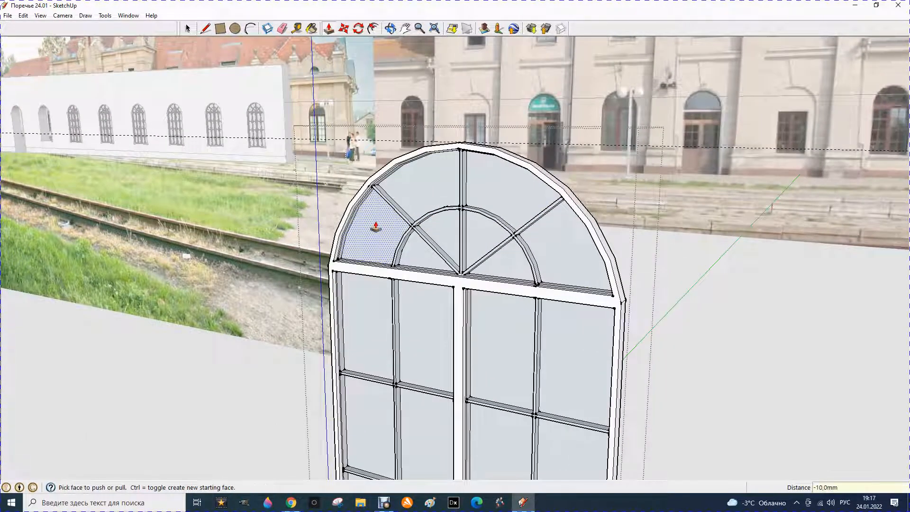
click(415, 200)
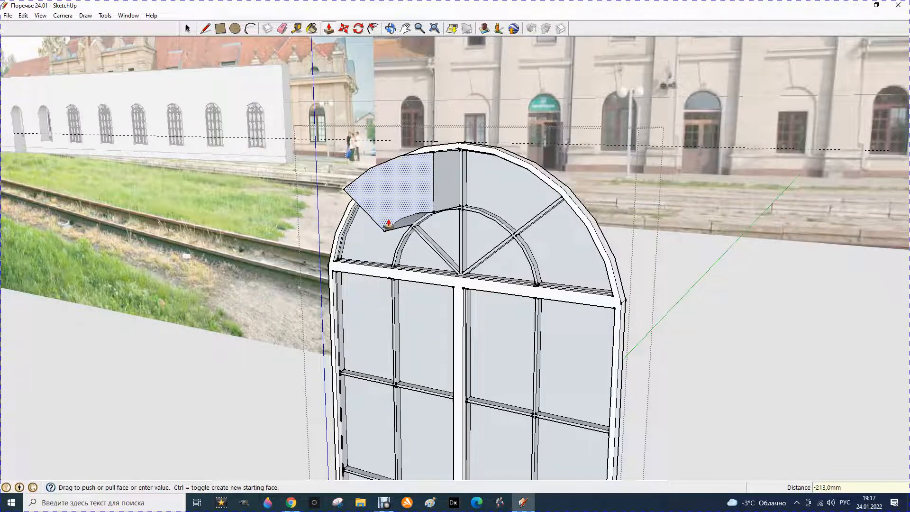
click(382, 250)
click(436, 230)
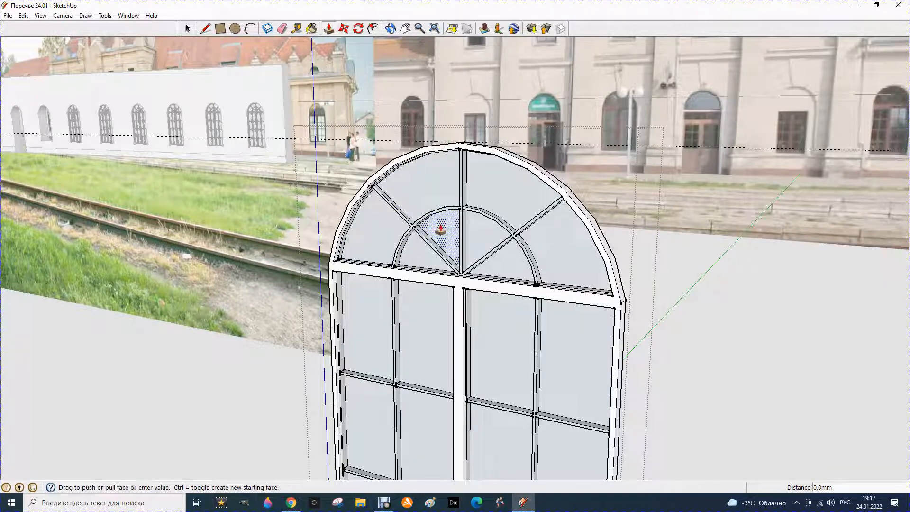
click(379, 211)
click(421, 247)
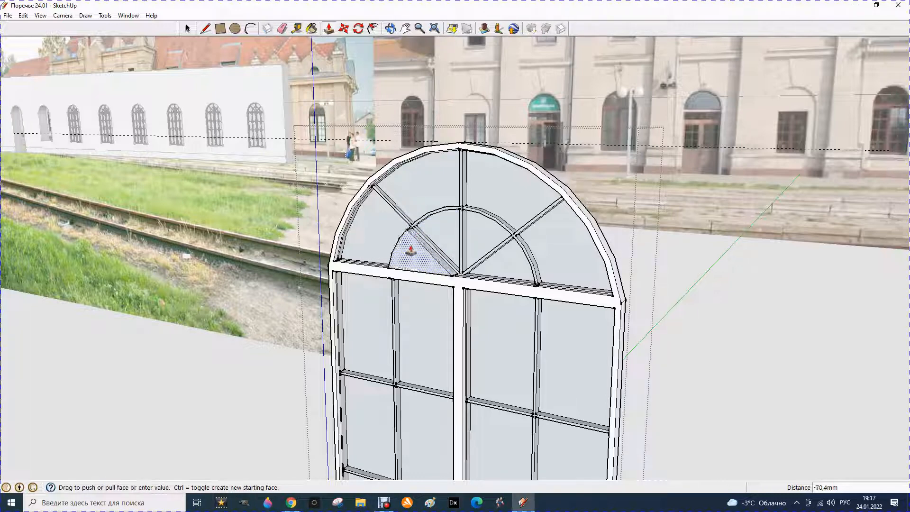
click(381, 229)
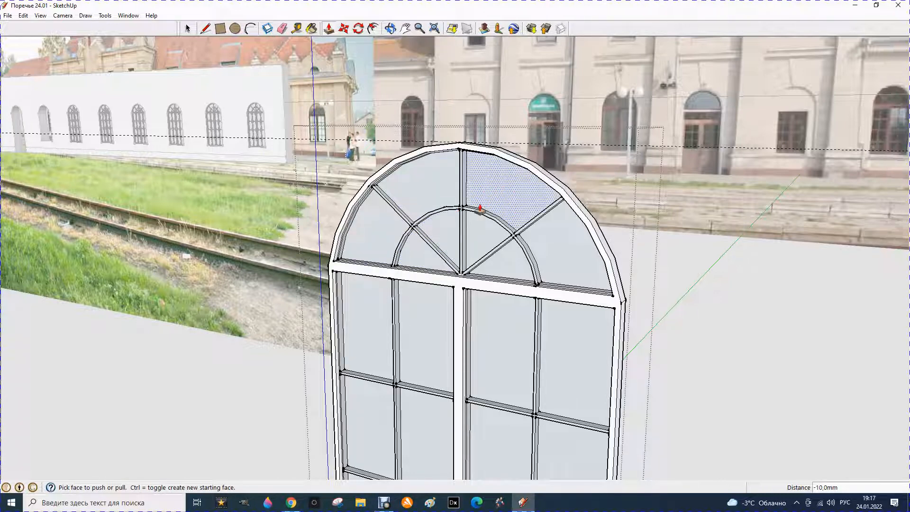
Step: Pull the four glass panes in the arch's right half outward by 10 mm each
click(480, 179)
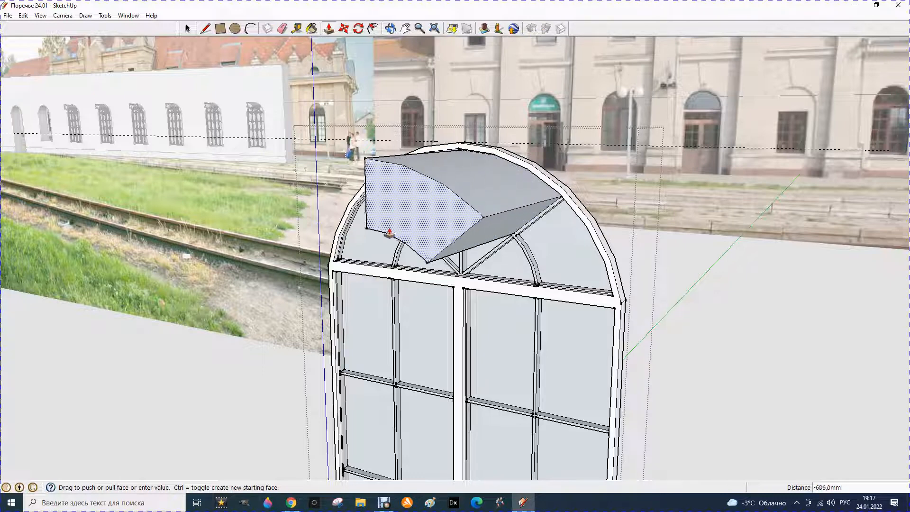
click(440, 247)
click(470, 238)
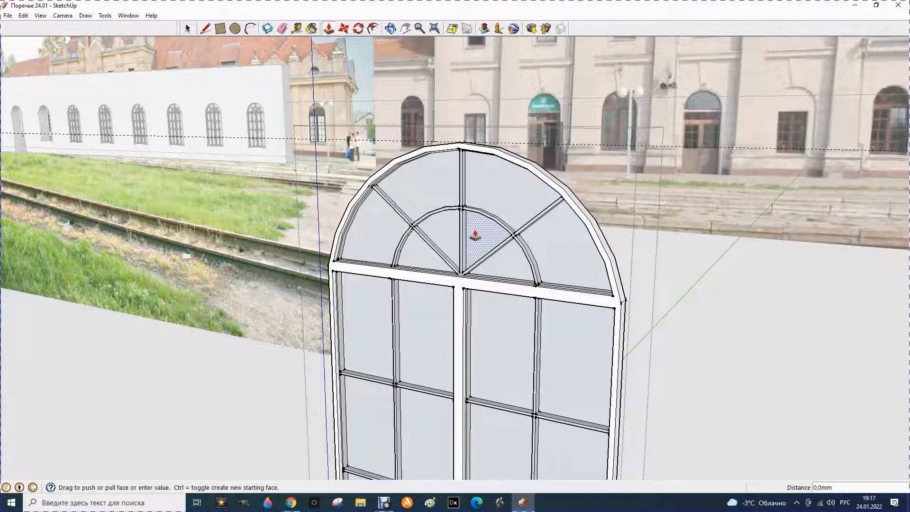
click(367, 214)
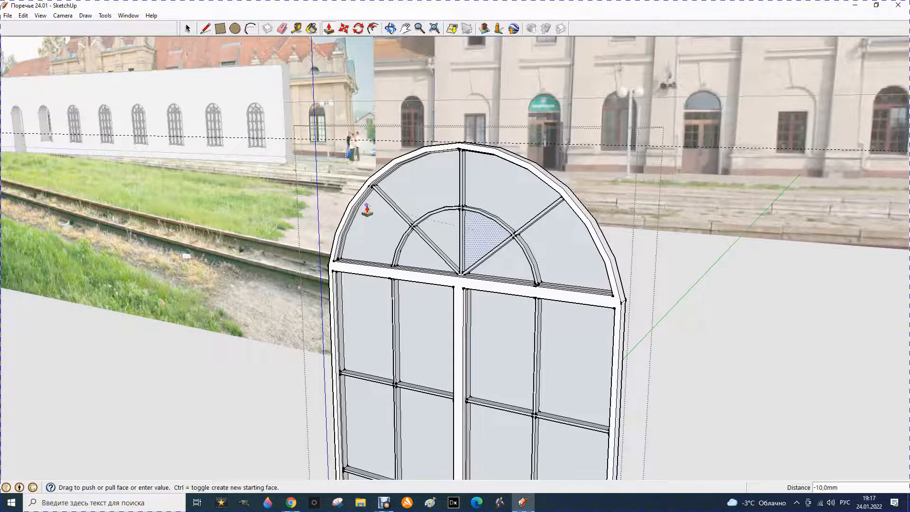
click(498, 261)
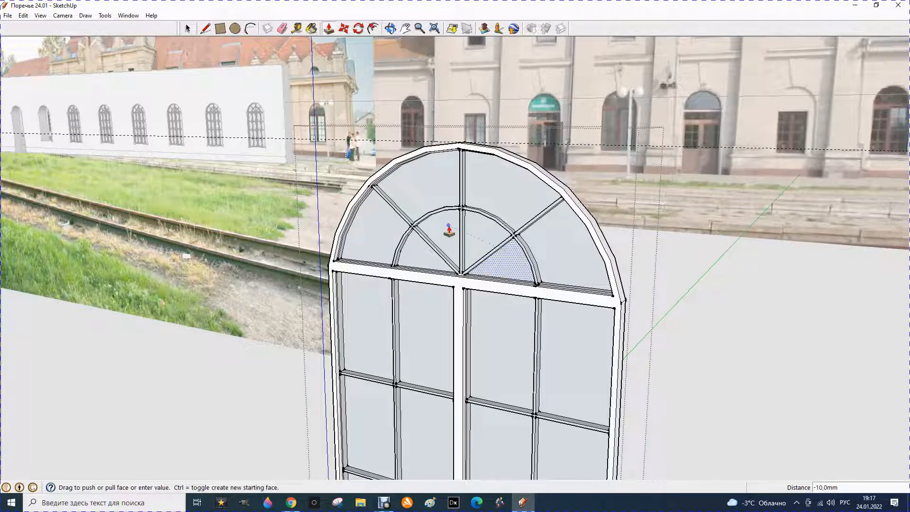
click(448, 233)
click(558, 232)
click(522, 195)
Step: Pull the four glass panes in the top row below the transom outward by 10 mm each
scroll(522, 195, down, 5)
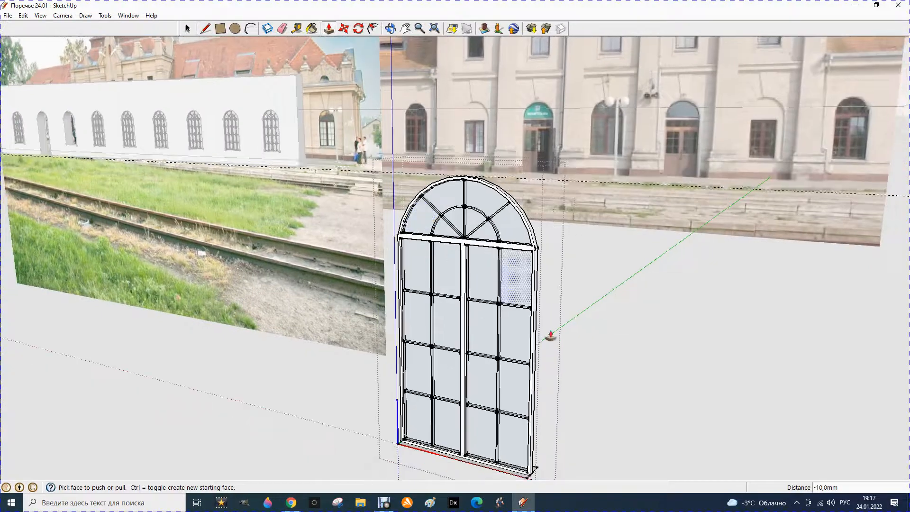
scroll(493, 354, up, 3)
click(384, 233)
text(10)
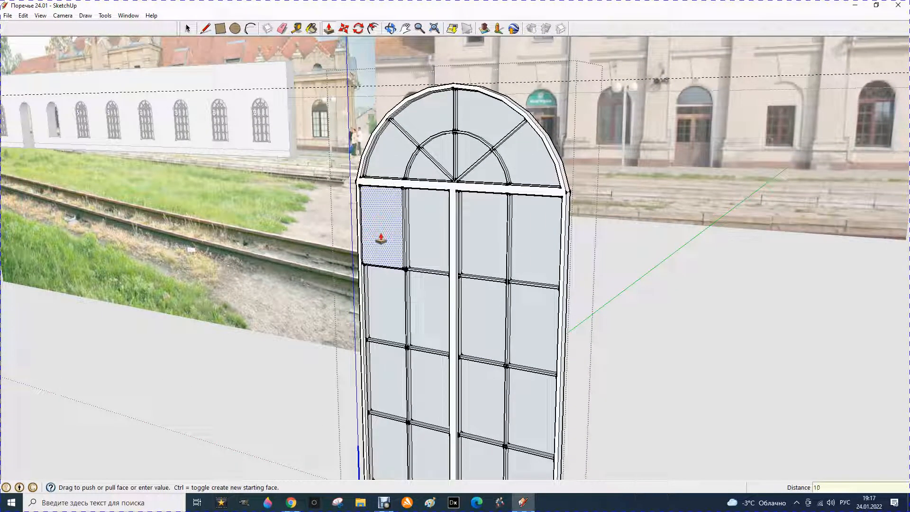
key(Return)
click(417, 236)
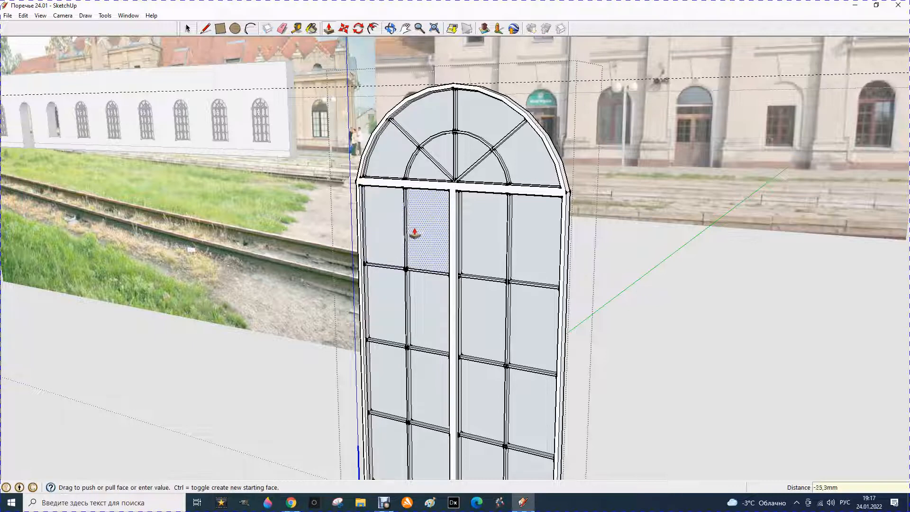
click(380, 199)
click(467, 203)
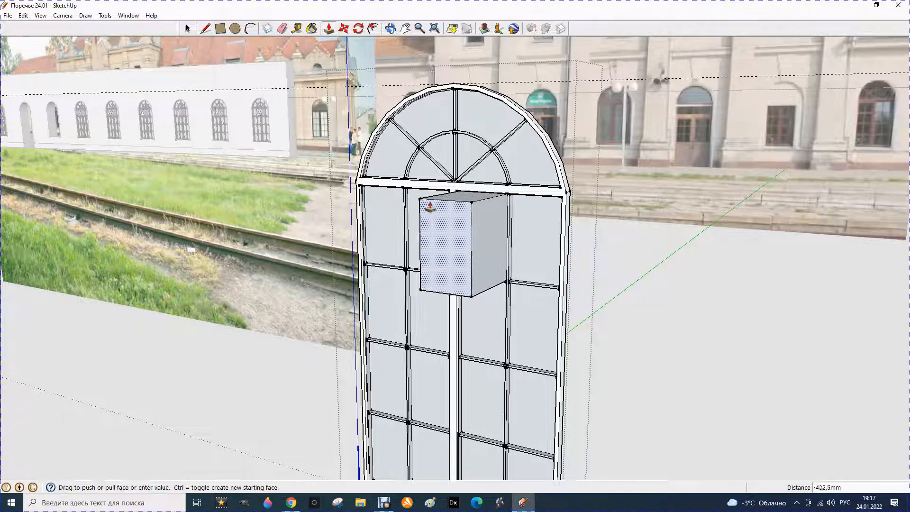
click(386, 196)
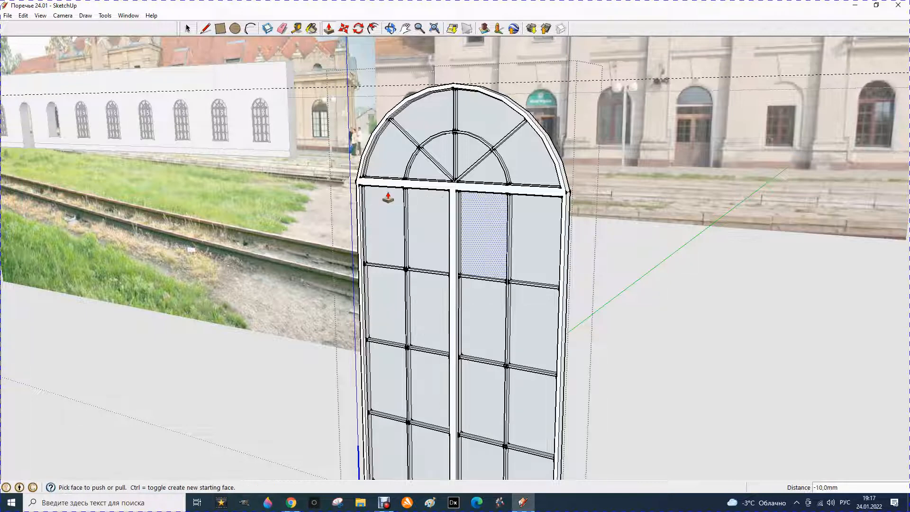
click(551, 198)
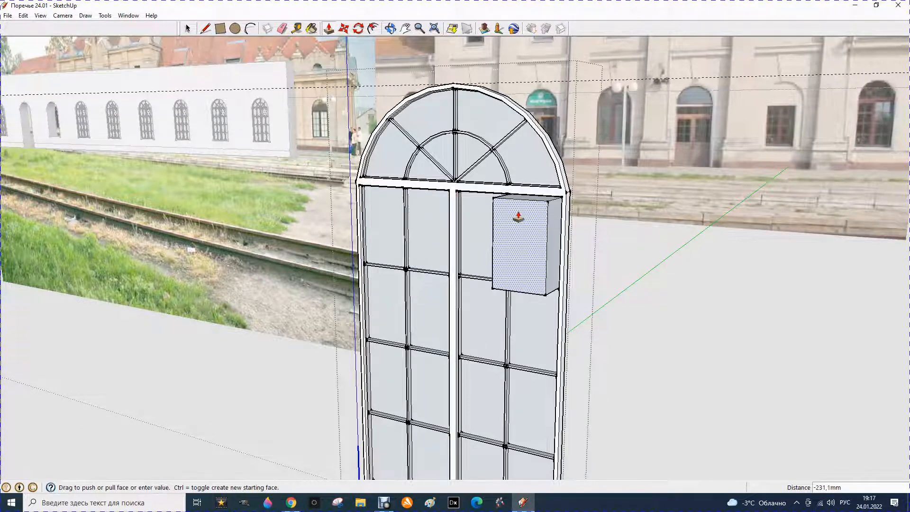
click(411, 200)
Step: Pull the four glass panes in the second row of the sashes outward by 10 mm each
scroll(416, 209, down, 1)
scroll(395, 271, up, 2)
click(394, 271)
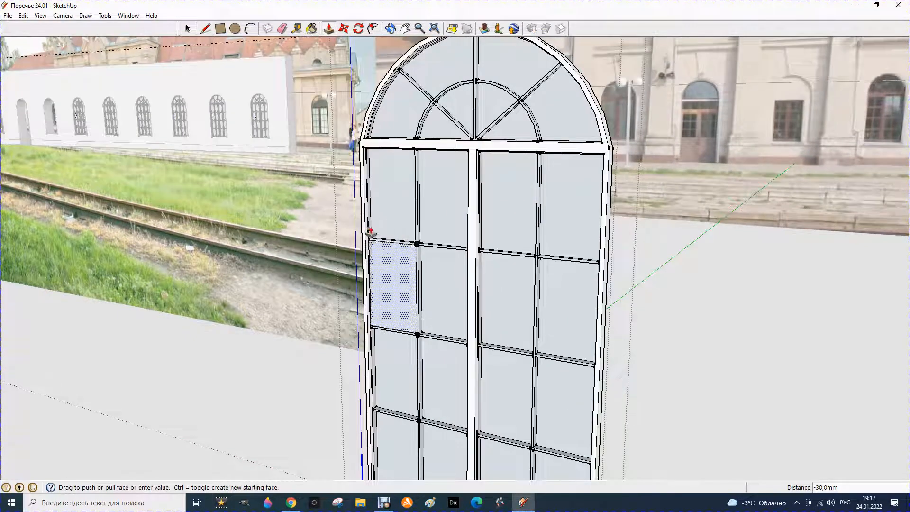
click(376, 209)
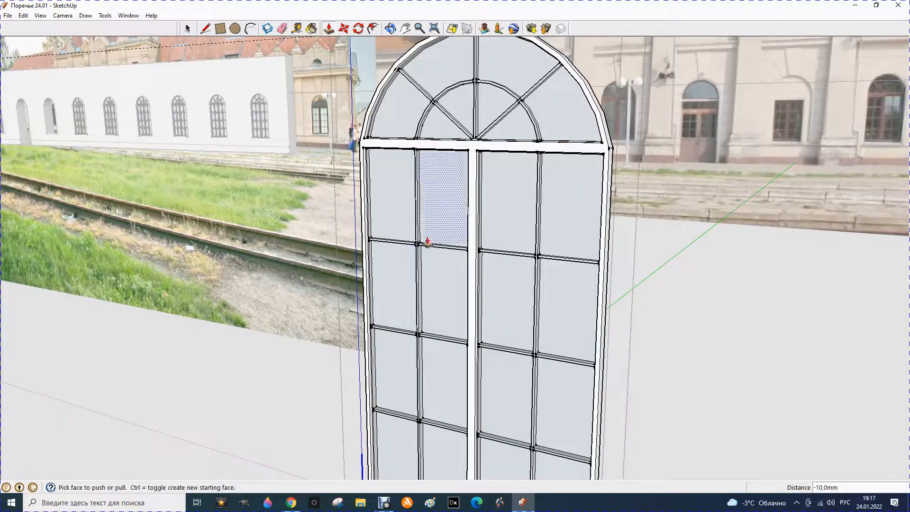
click(437, 264)
click(430, 222)
click(498, 269)
click(496, 222)
click(548, 284)
click(558, 232)
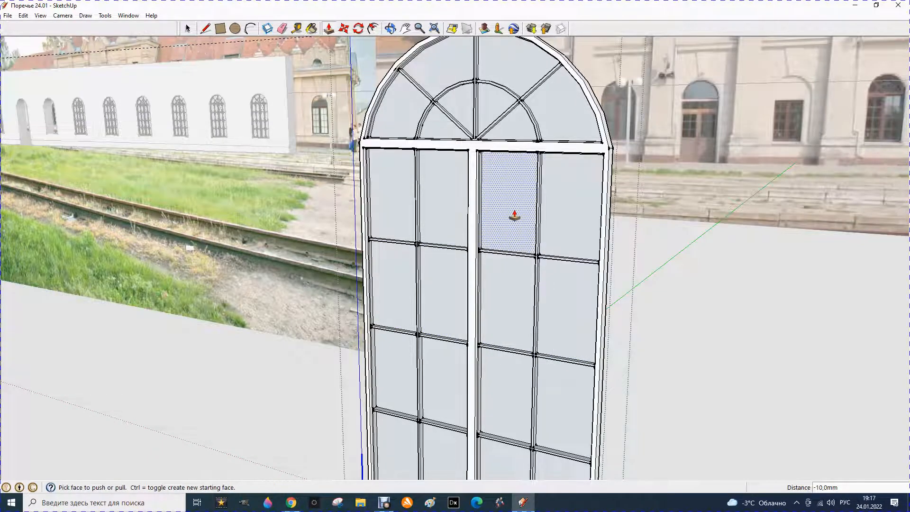
Step: Pull the four glass panes in the third row of the sashes outward by 10 mm each
scroll(514, 213, down, 3)
scroll(439, 378, up, 3)
click(440, 302)
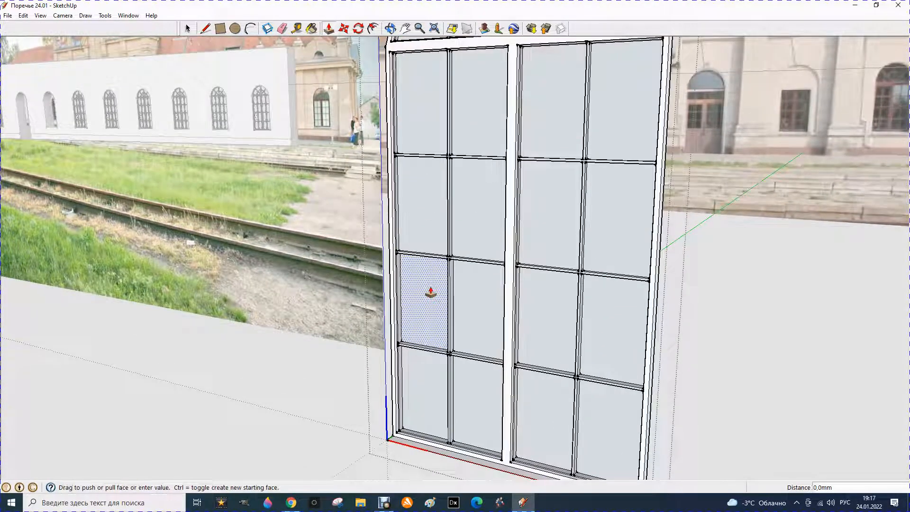
click(419, 233)
click(467, 298)
click(467, 234)
click(535, 299)
click(529, 237)
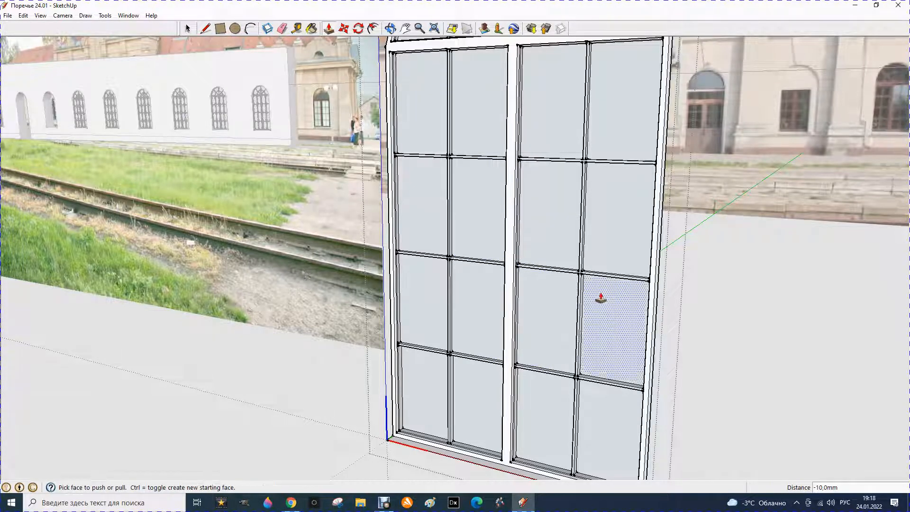
click(601, 298)
click(595, 240)
Step: Pull the four glass panes in the bottom row of the sashes outward by 10 mm each
click(412, 380)
click(409, 320)
click(465, 386)
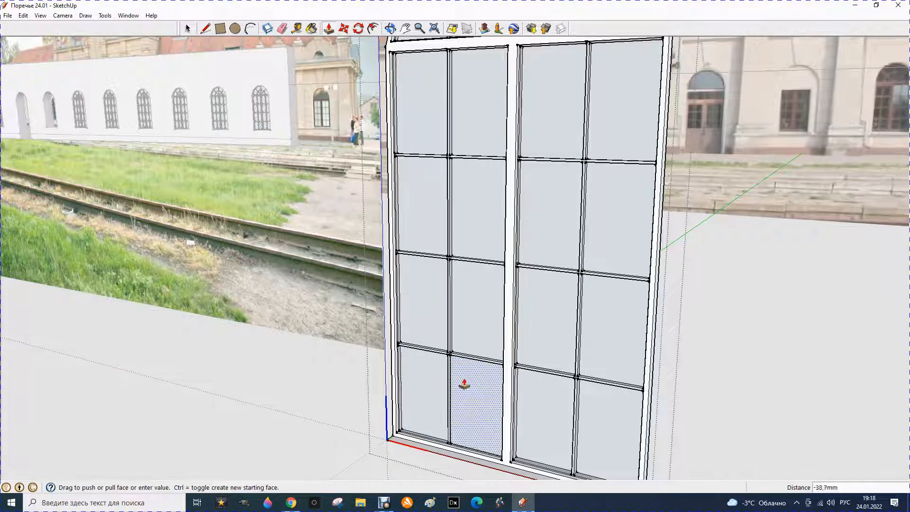
click(482, 331)
double_click(548, 408)
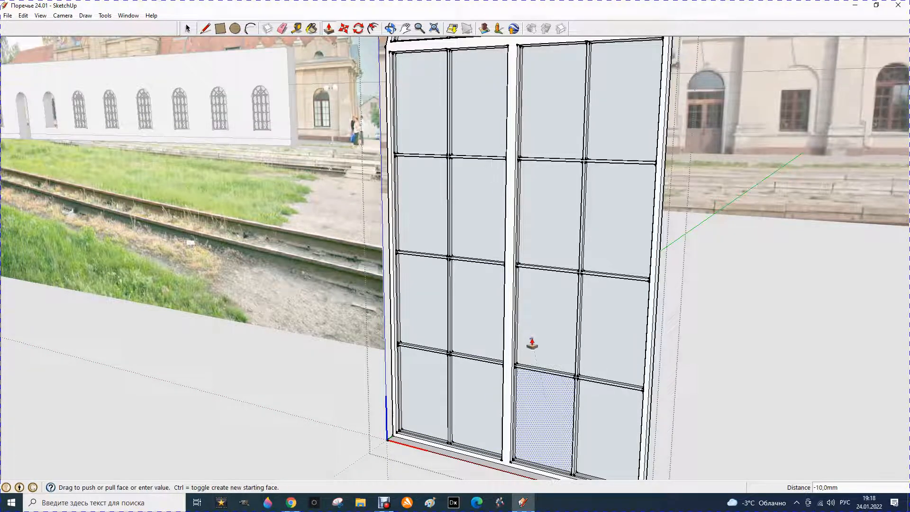
click(596, 347)
Step: Pull the narrow front strip on the window's underside down by 10 mm to form a sill
scroll(363, 366, down, 7)
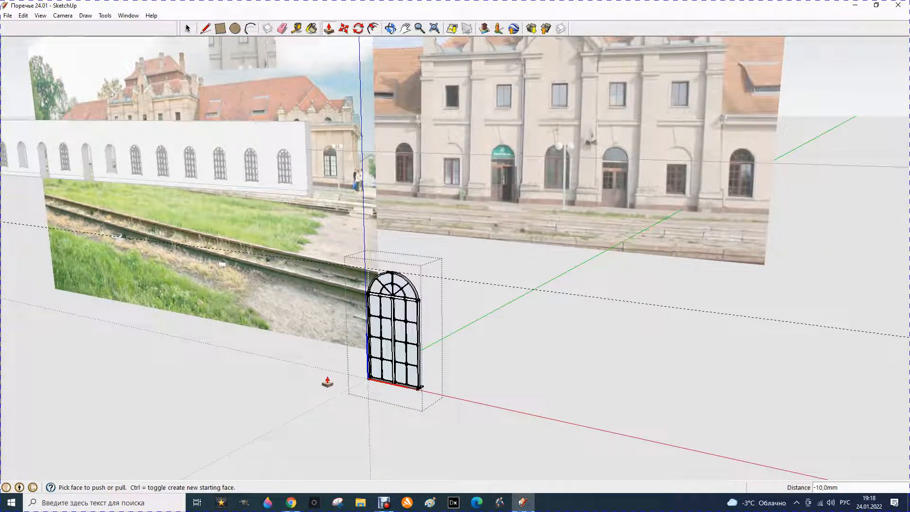
scroll(327, 382, up, 5)
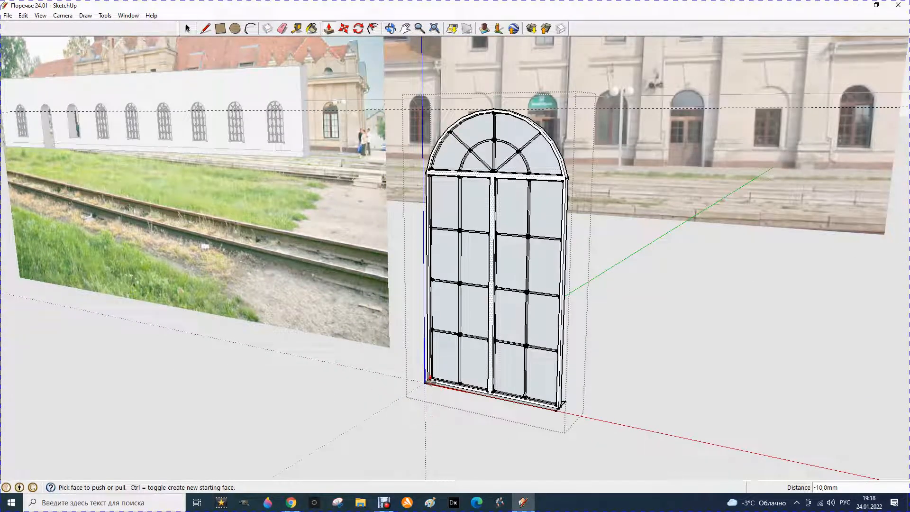
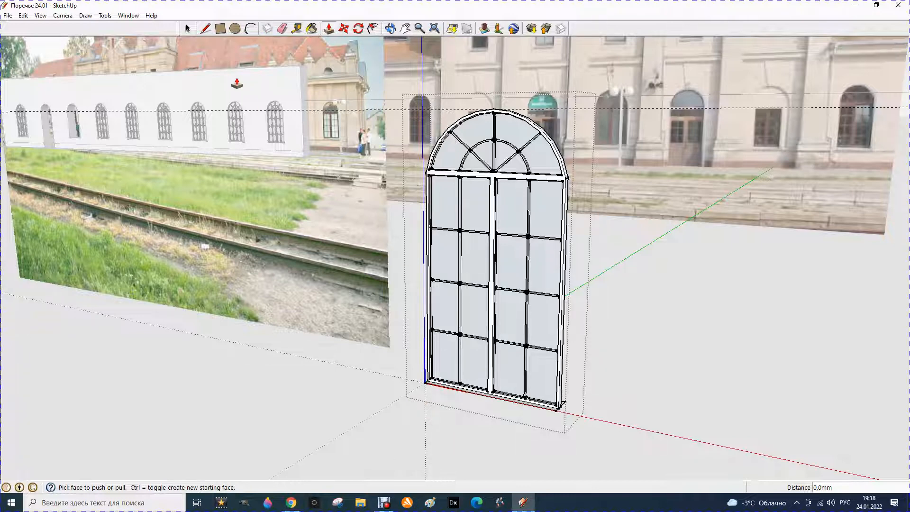
scroll(416, 384, up, 3)
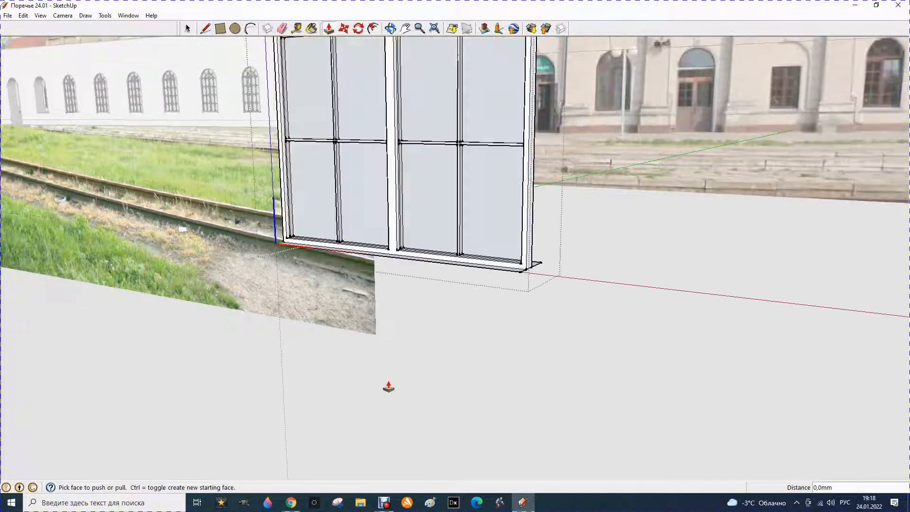
scroll(261, 231, up, 3)
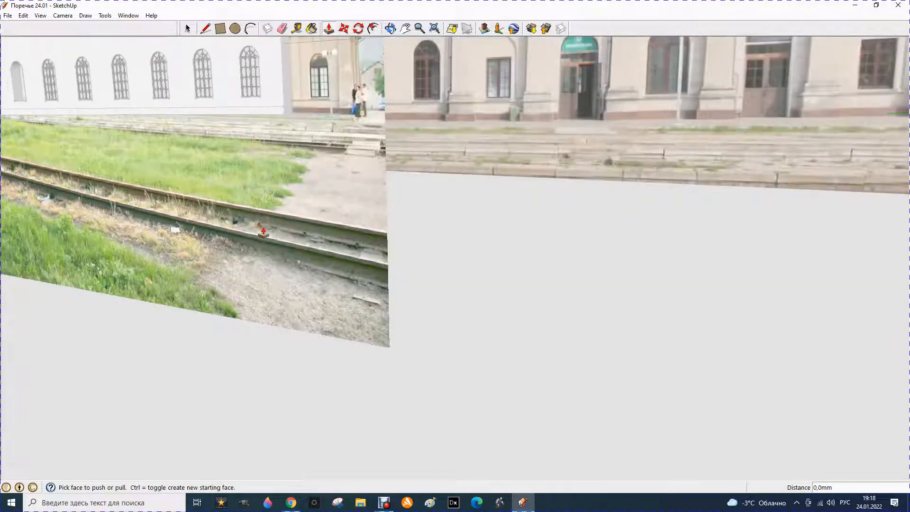
scroll(274, 242, down, 2)
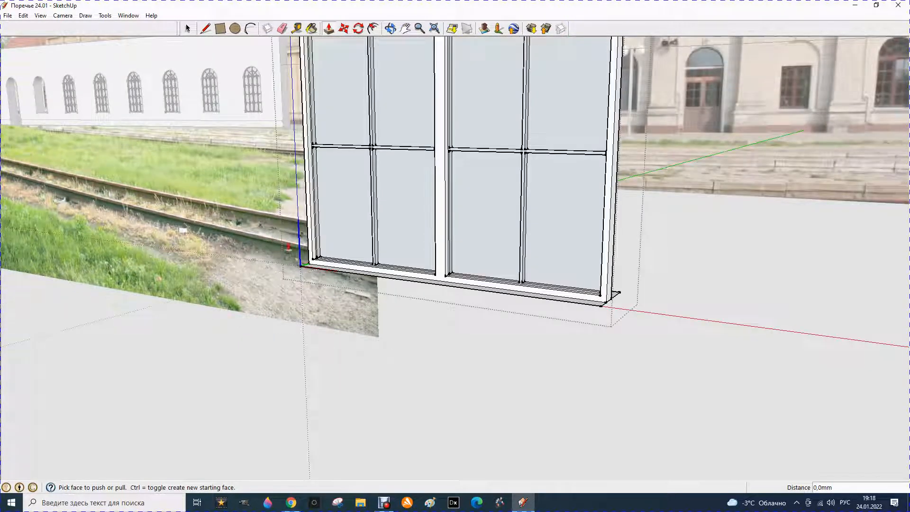
scroll(295, 258, up, 2)
scroll(302, 261, down, 2)
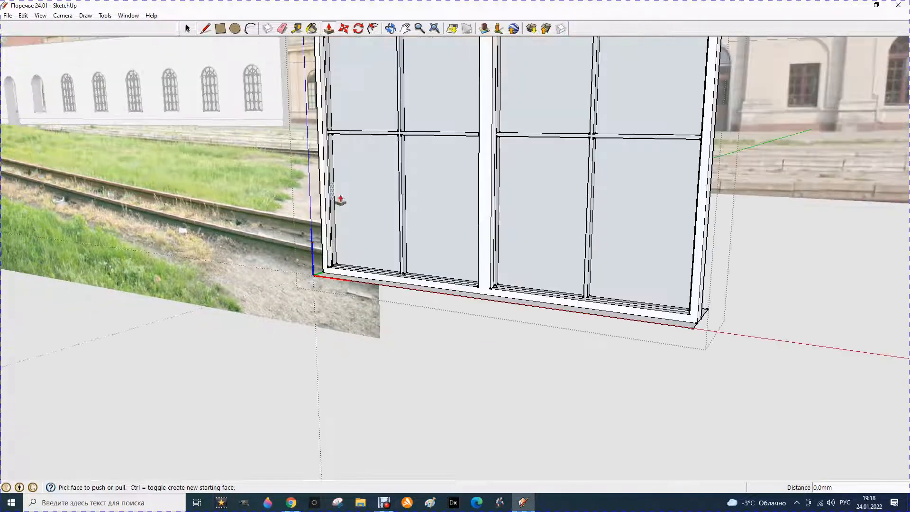
click(390, 28)
drag(449, 300, 443, 160)
drag(396, 285, 390, 241)
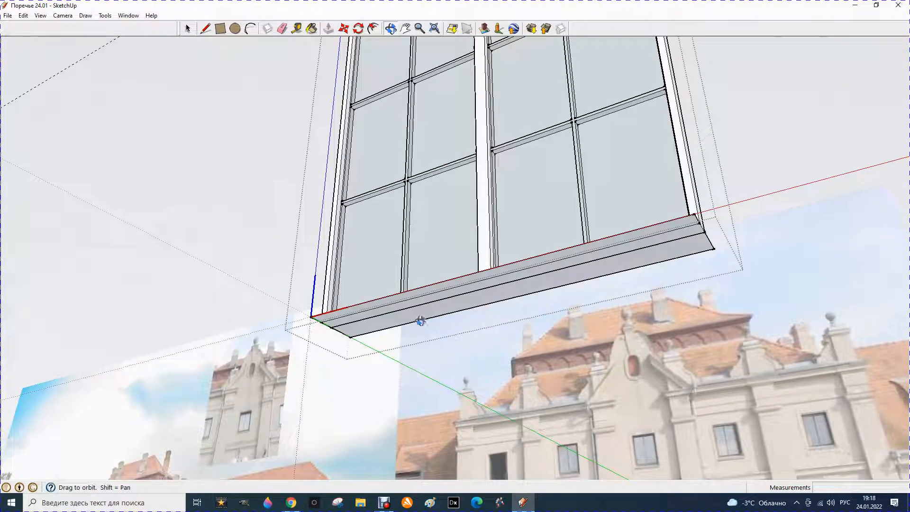
click(328, 29)
click(349, 317)
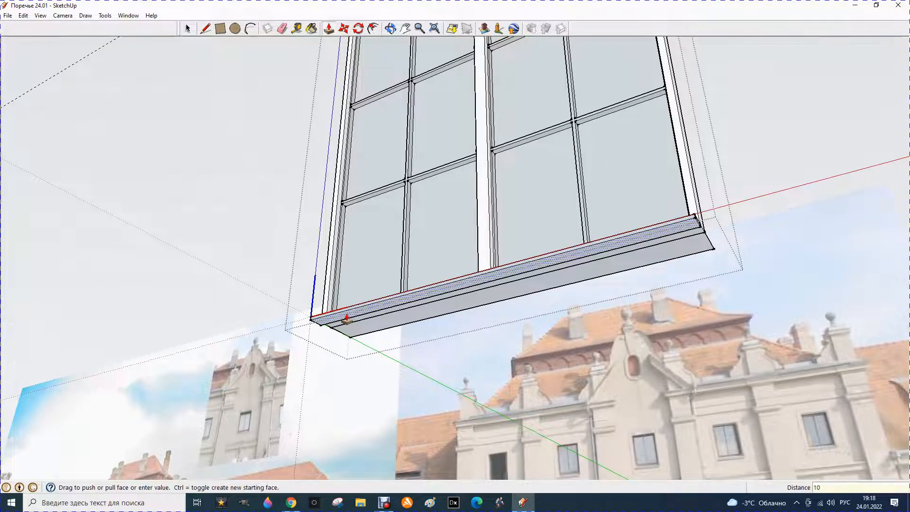
text(10)
key(Return)
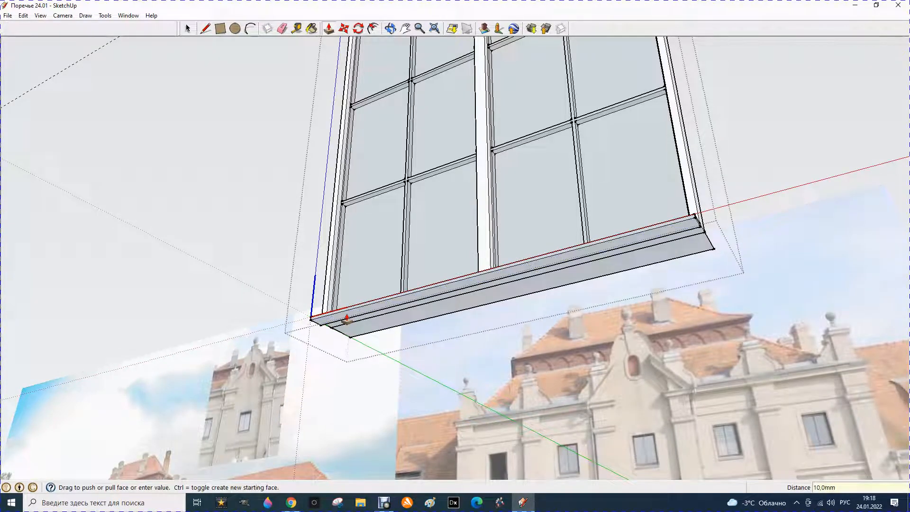
Step: Extend the sill's front face outward by 20 mm with Push/Pull
click(390, 28)
drag(332, 147, 396, 338)
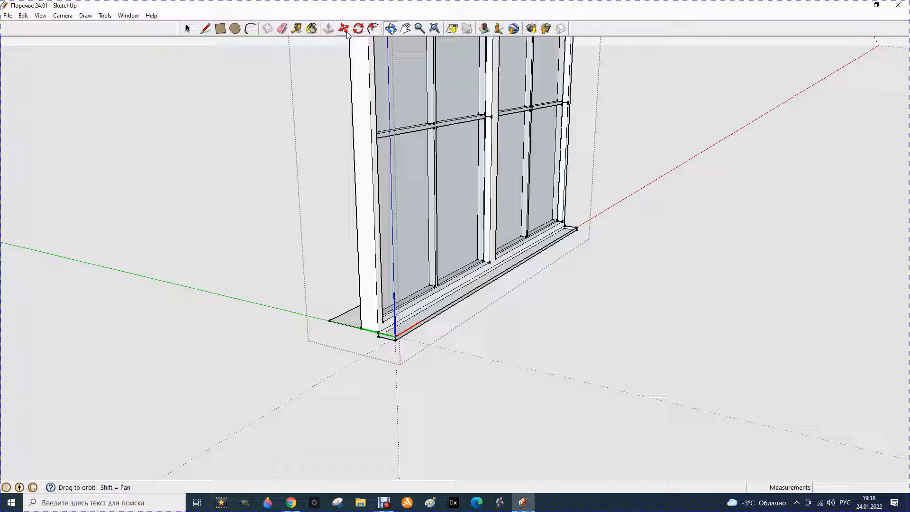
click(328, 29)
click(406, 338)
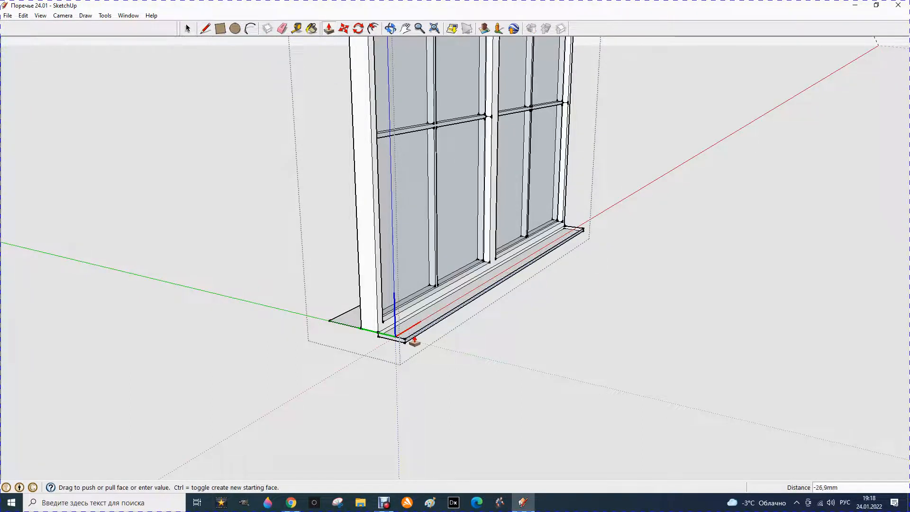
key(Return)
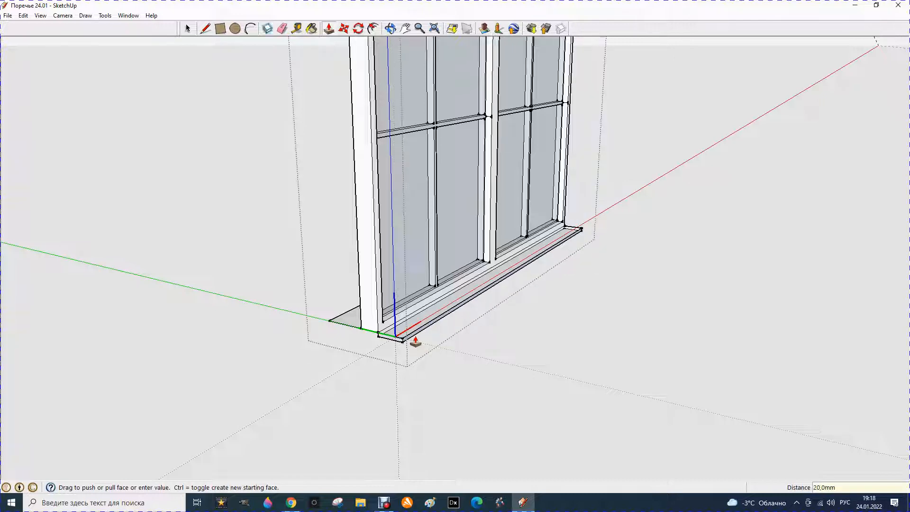
Step: Draw a diagonal line about 70.7 mm long across the sill's end face, from its upper rear corner to its lower front corner
scroll(417, 342, up, 5)
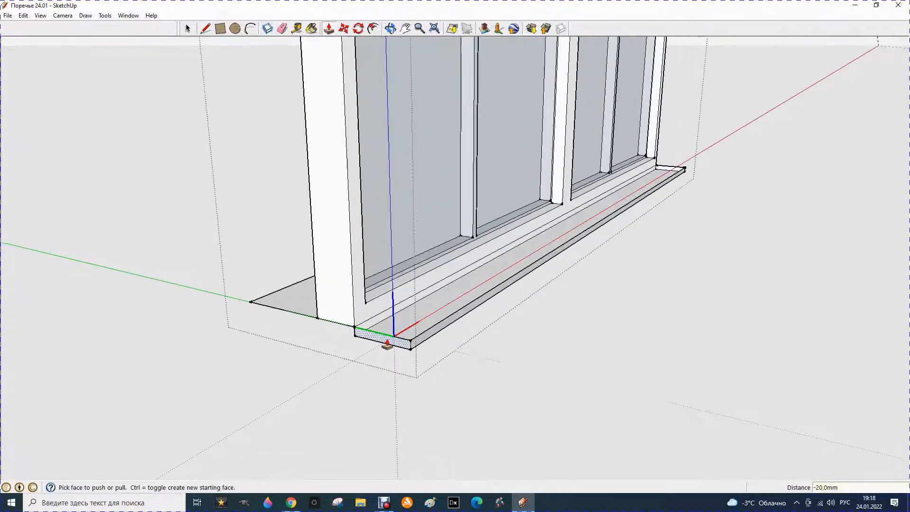
key(l)
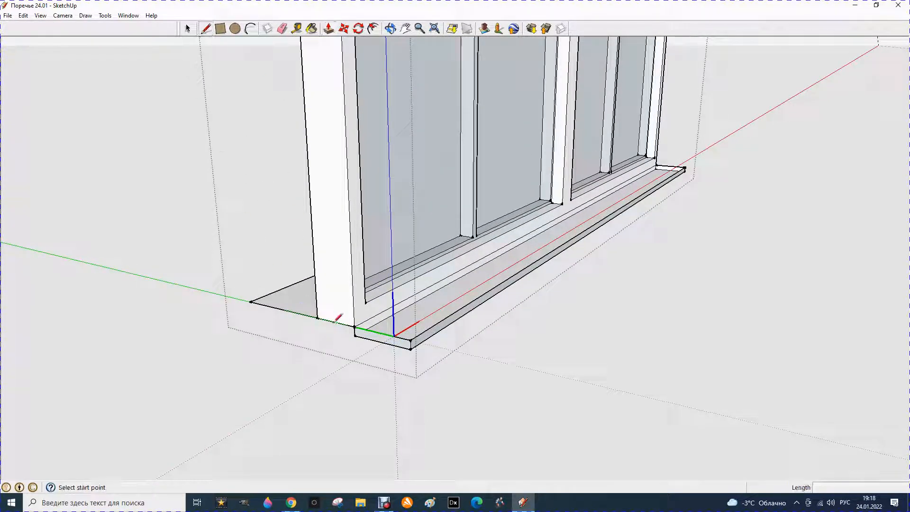
click(356, 327)
click(411, 348)
key(p)
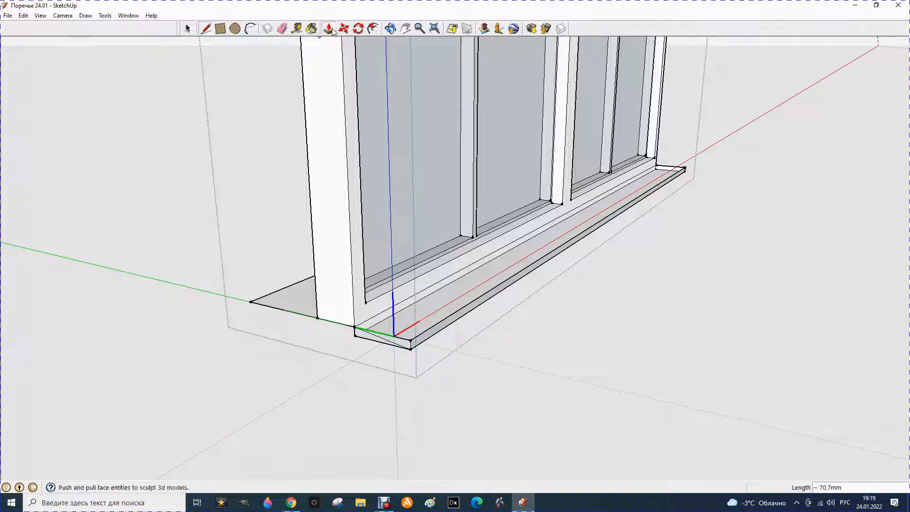
click(401, 342)
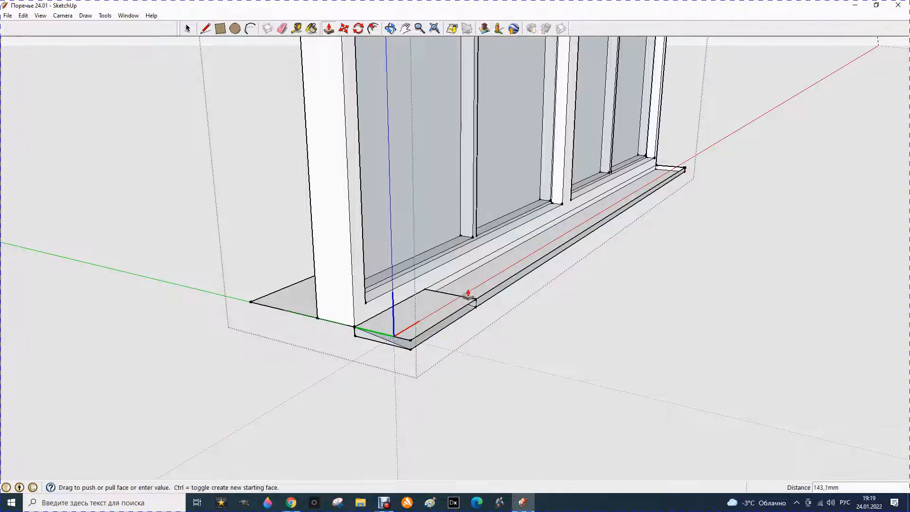
click(684, 167)
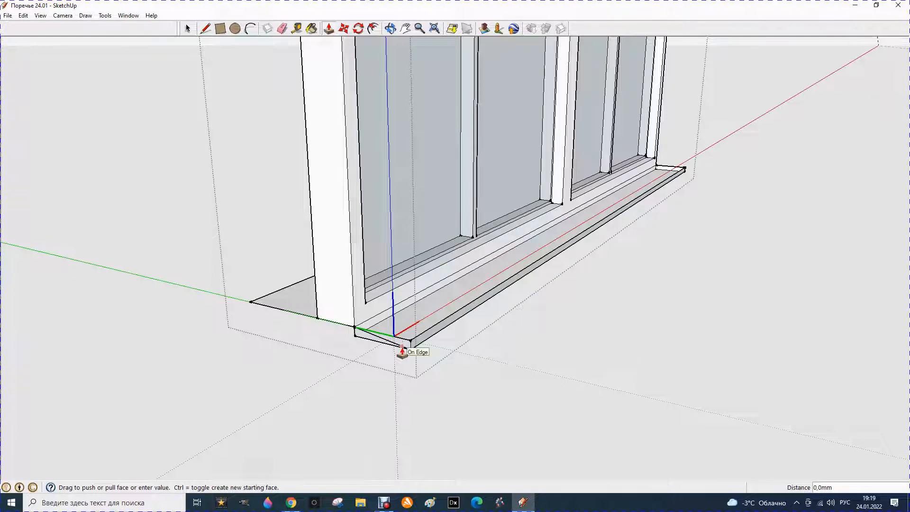
click(411, 350)
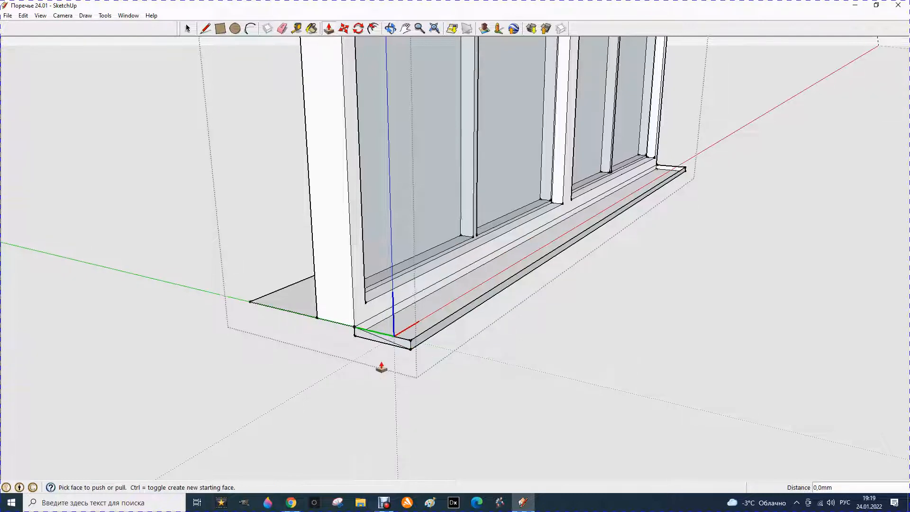
scroll(412, 329, up, 2)
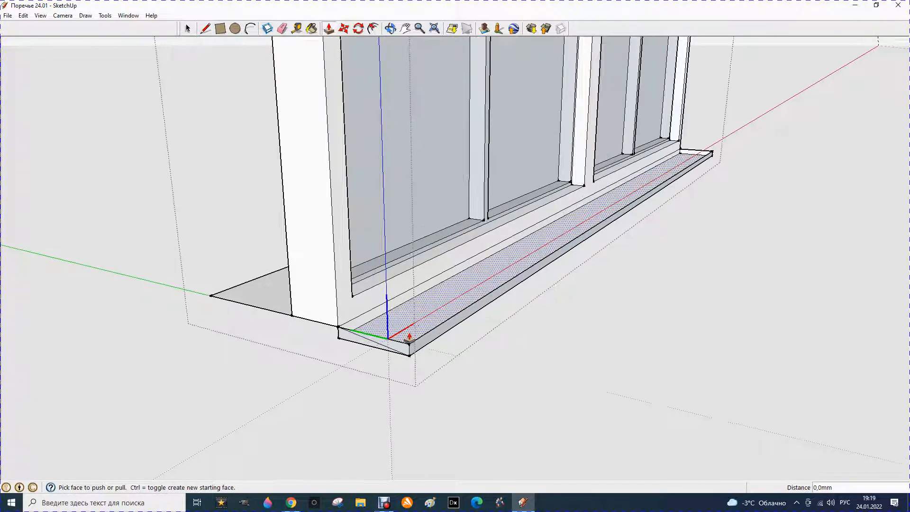
scroll(409, 338, up, 1)
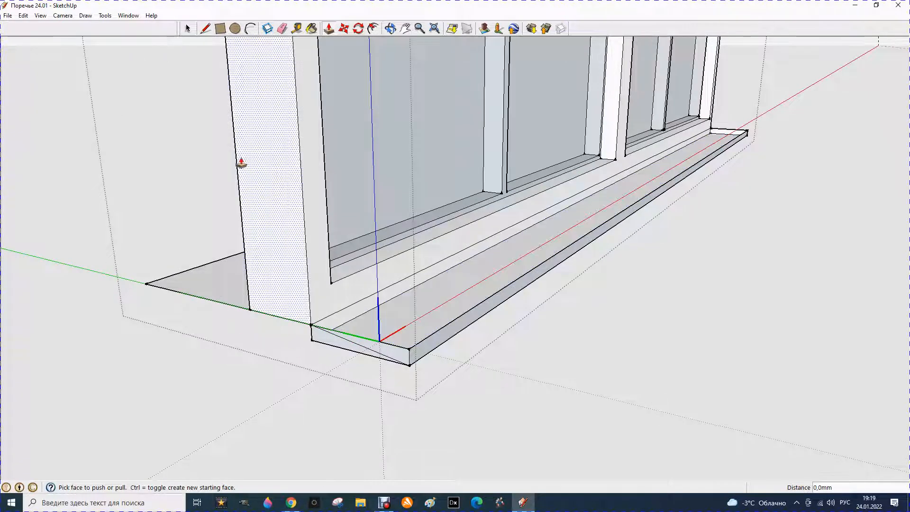
Step: Replace the sill end's diagonal with a line about 54.6 mm long, from the top edge in front of the frame to the lower front corner
click(282, 29)
click(344, 338)
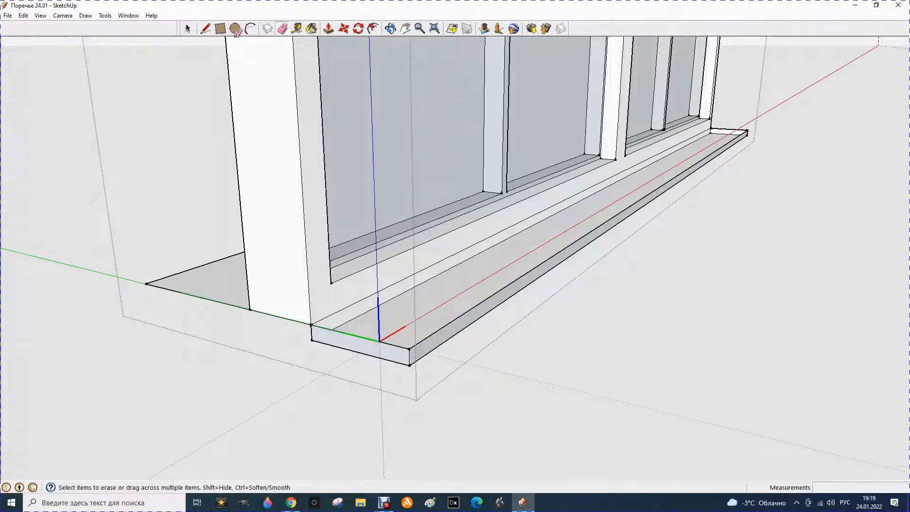
click(206, 29)
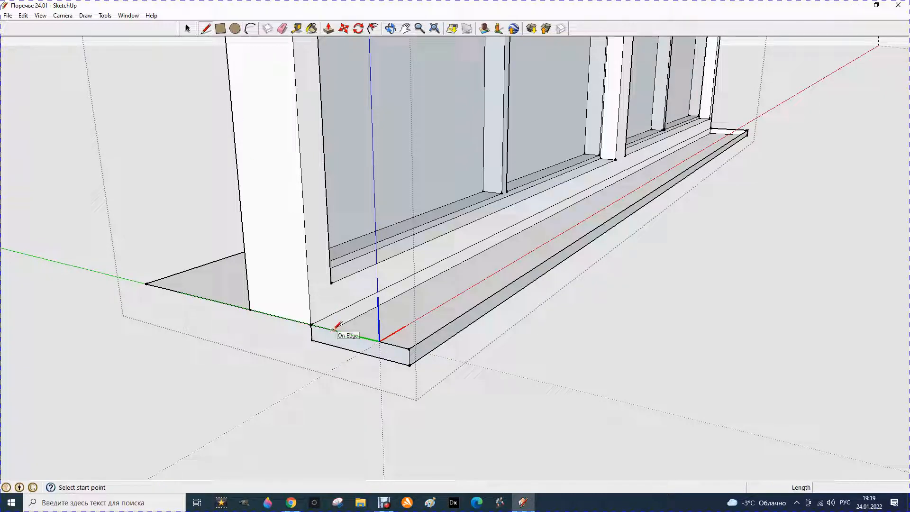
click(334, 329)
click(410, 365)
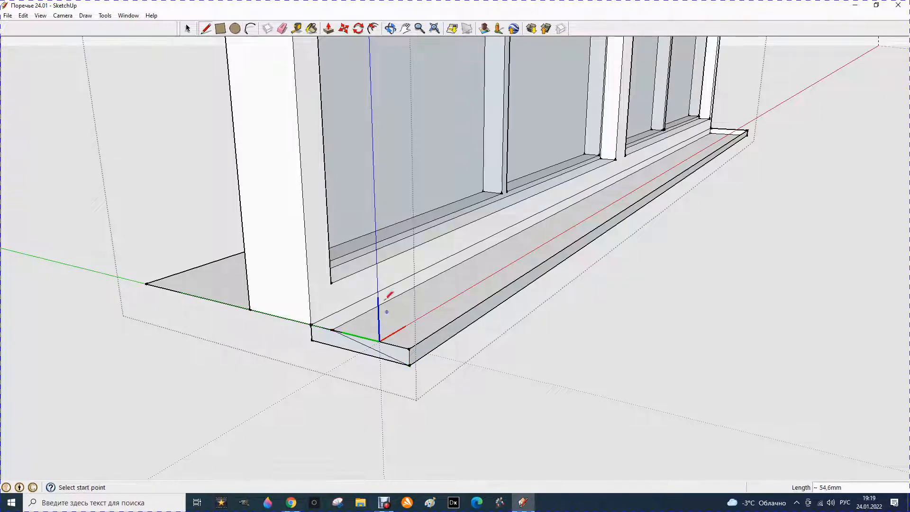
click(328, 33)
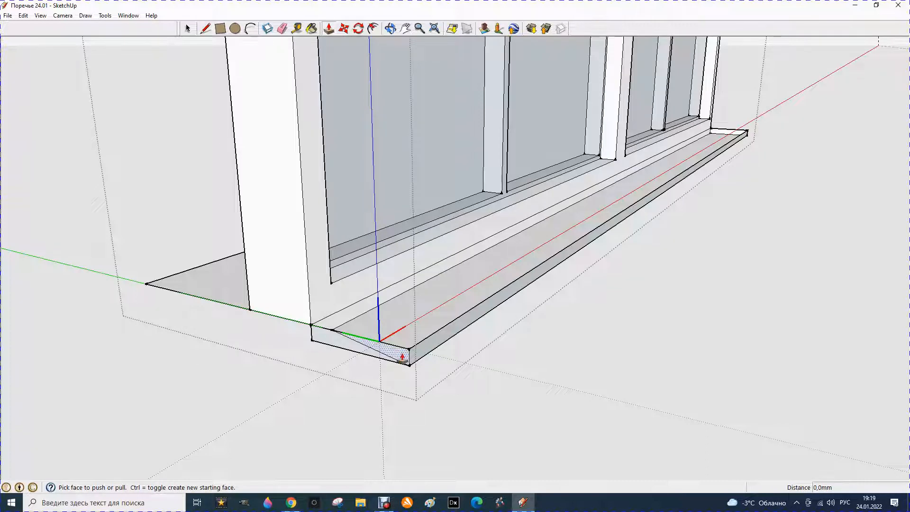
click(404, 355)
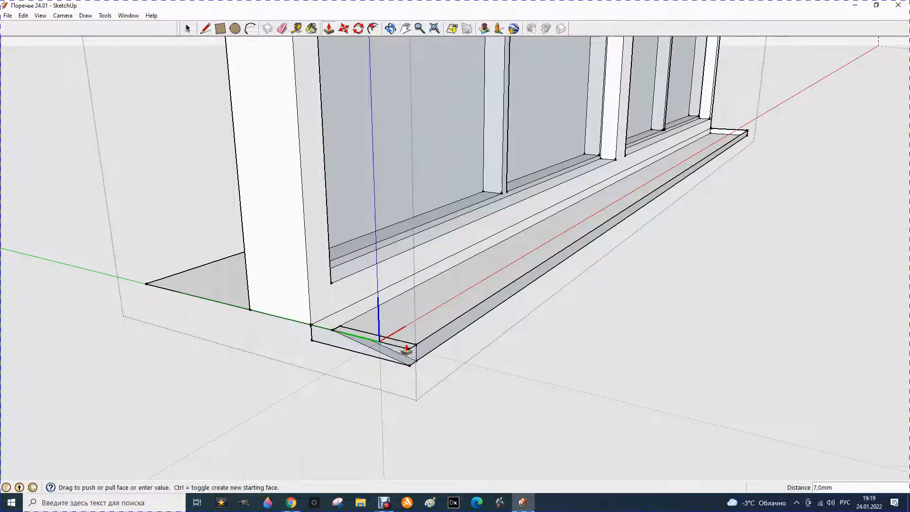
key(Escape)
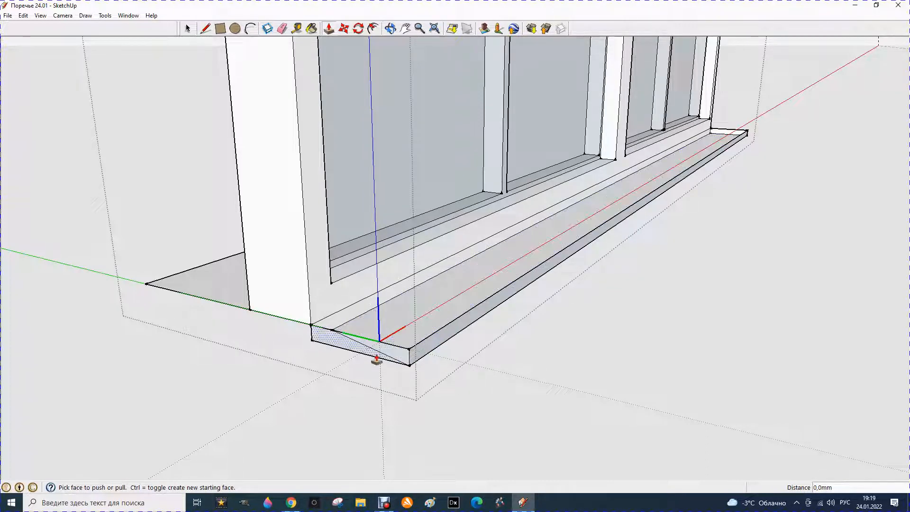
Step: Push the upper triangle of the sill's end face 1200 mm along the sill's full length to cut the slope
click(389, 30)
drag(337, 364, 481, 228)
drag(242, 266, 293, 380)
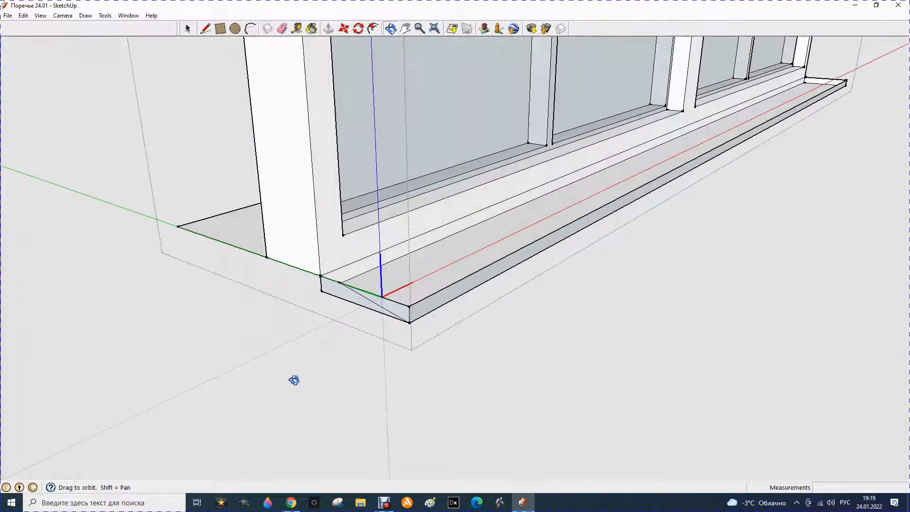
click(328, 29)
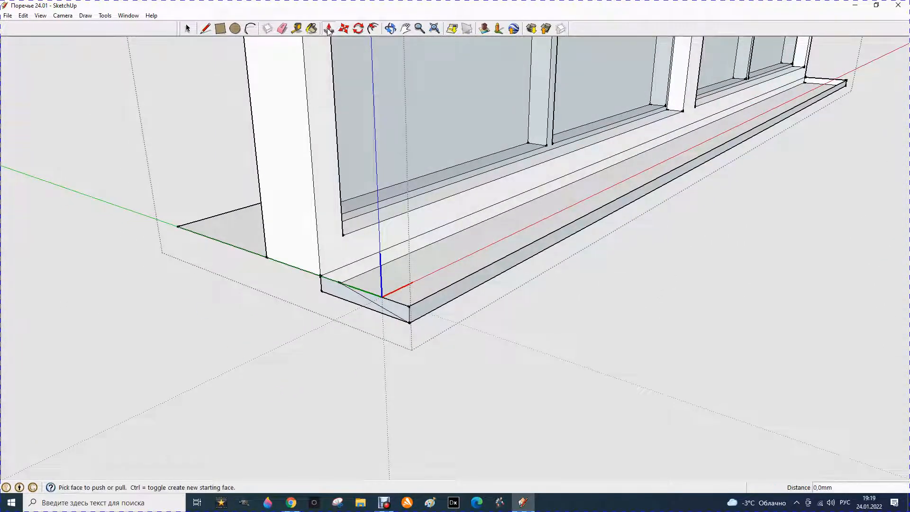
click(391, 307)
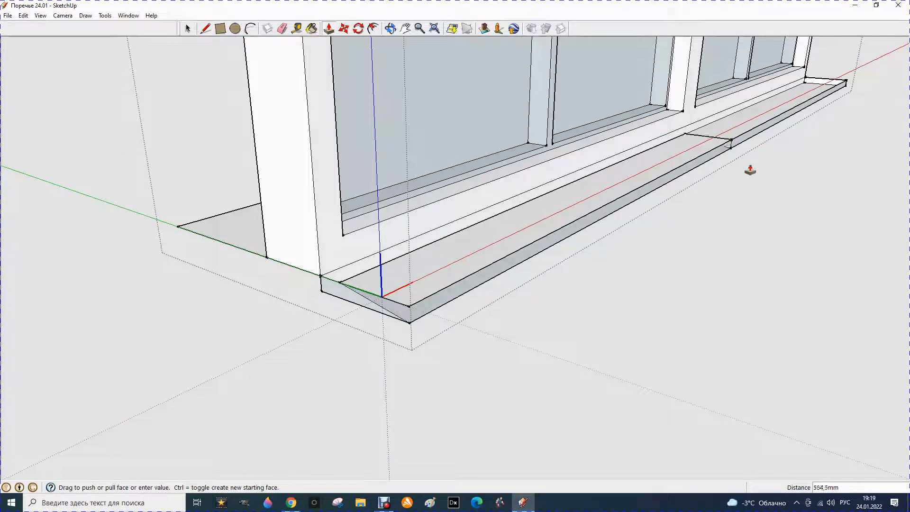
text(1200,0mm)
key(Return)
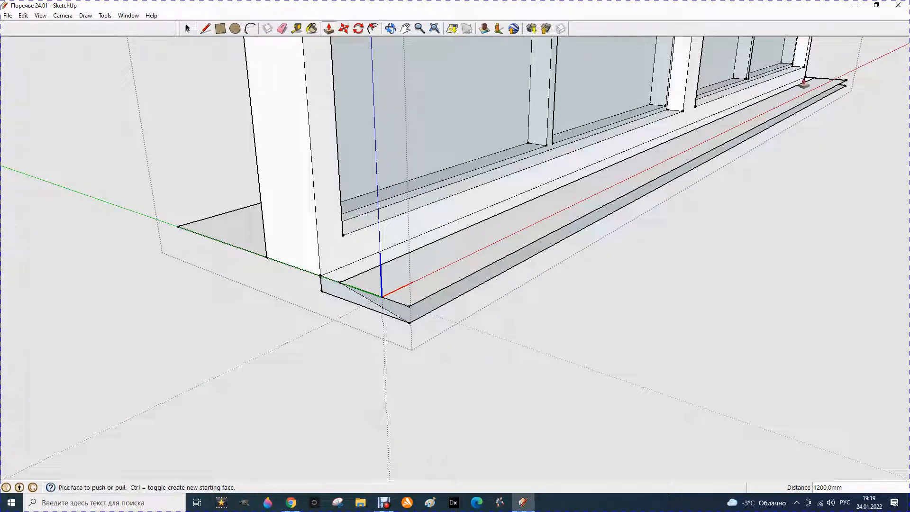
Step: Erase the leftover upper front edge so the face hanging over the sill's slope is removed
click(391, 28)
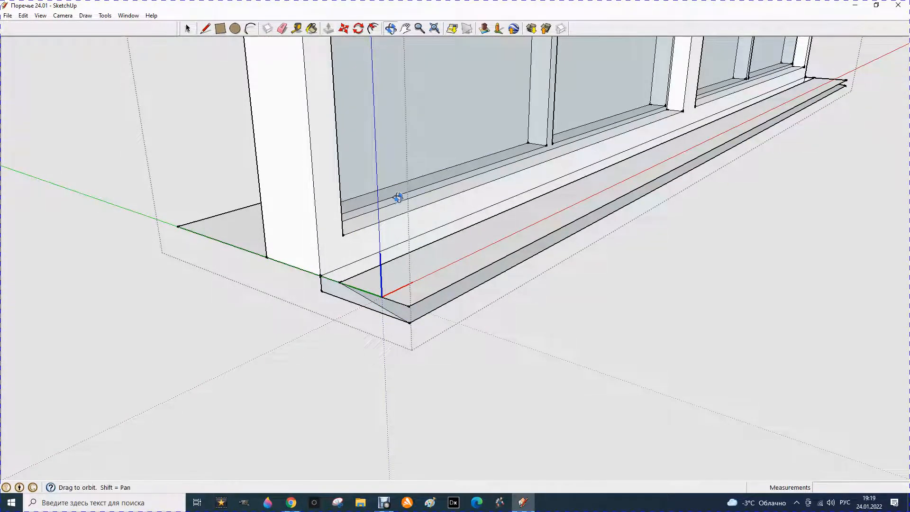
drag(331, 396, 524, 319)
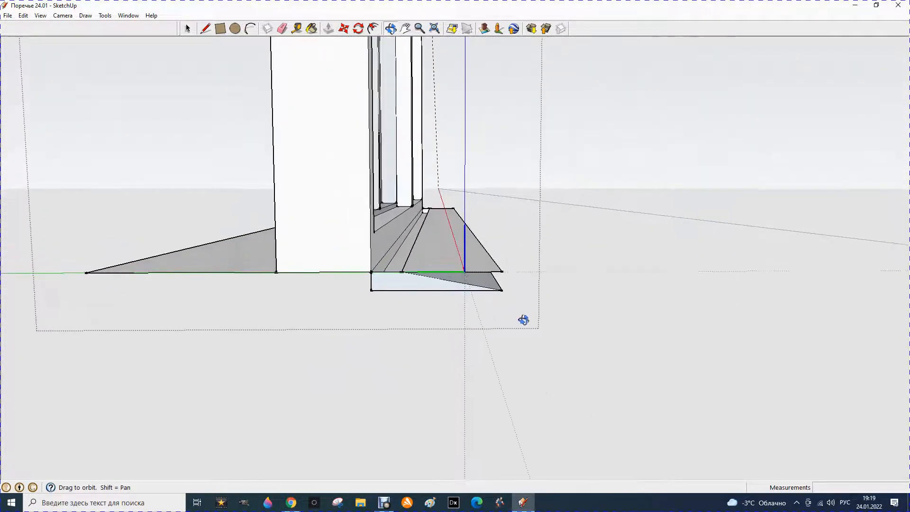
click(283, 29)
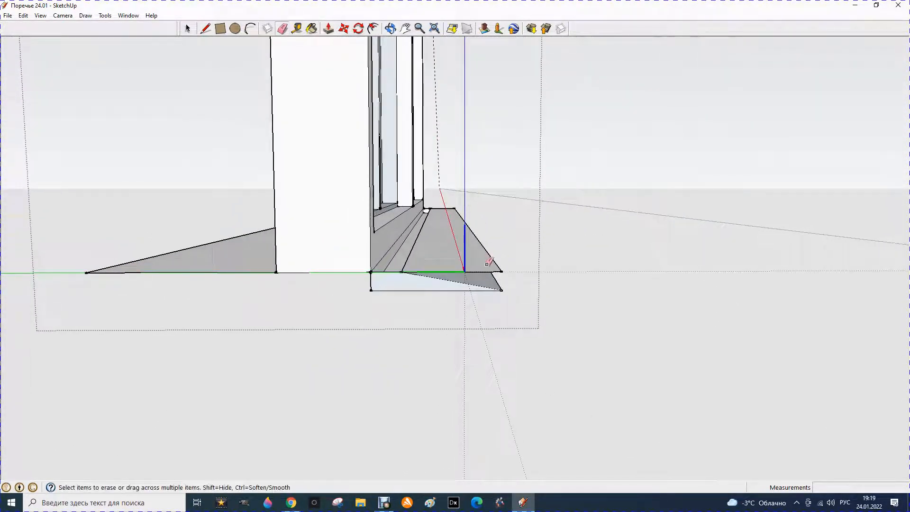
click(499, 271)
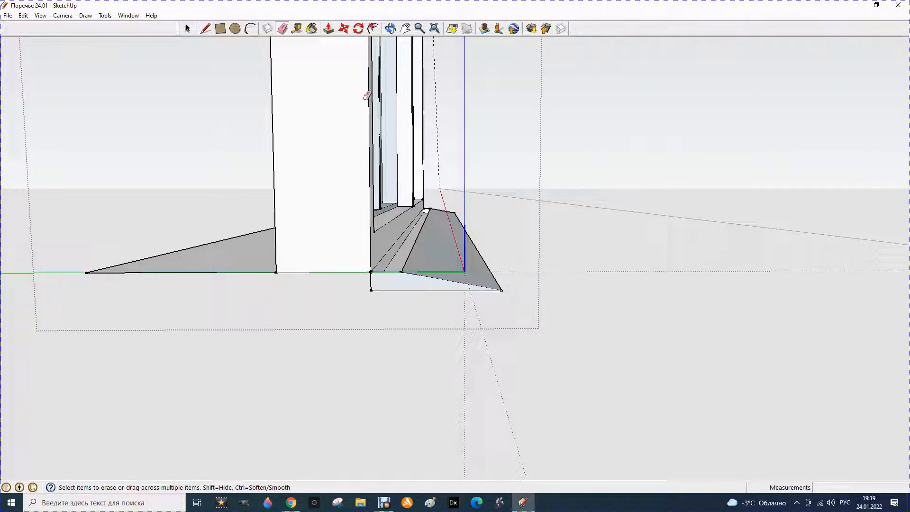
Step: Draw a line along the foot of the window frame, from the sill's far end to its near rear corner
click(208, 28)
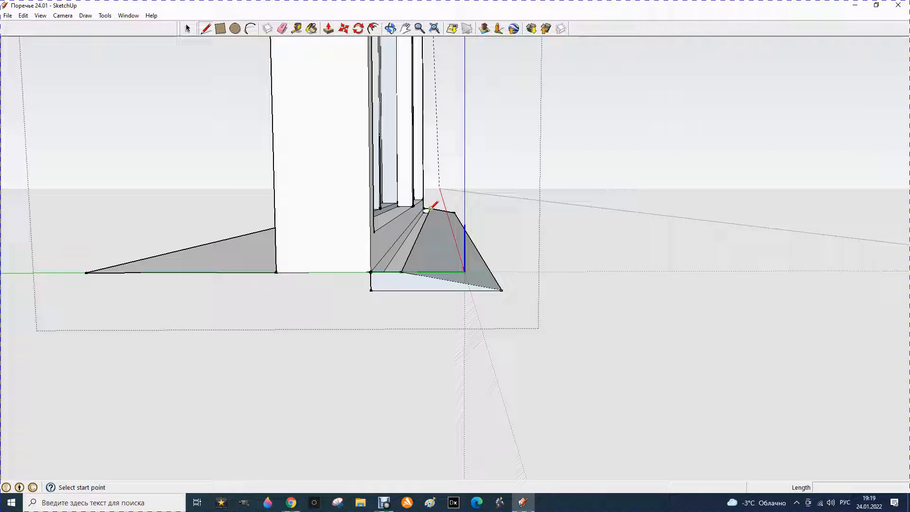
click(423, 208)
click(371, 272)
Step: Extend the sill's near end face outward by 50 mm with Push/Pull
click(390, 29)
drag(571, 238, 371, 270)
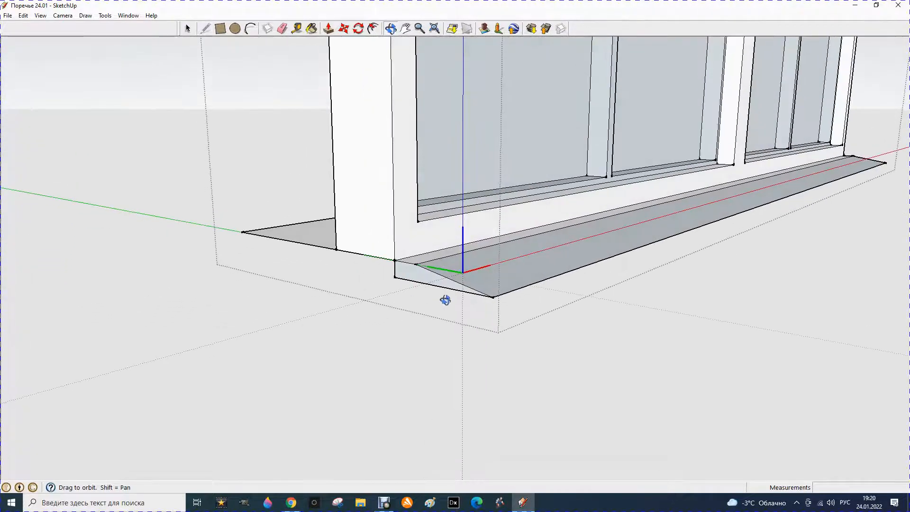
click(328, 28)
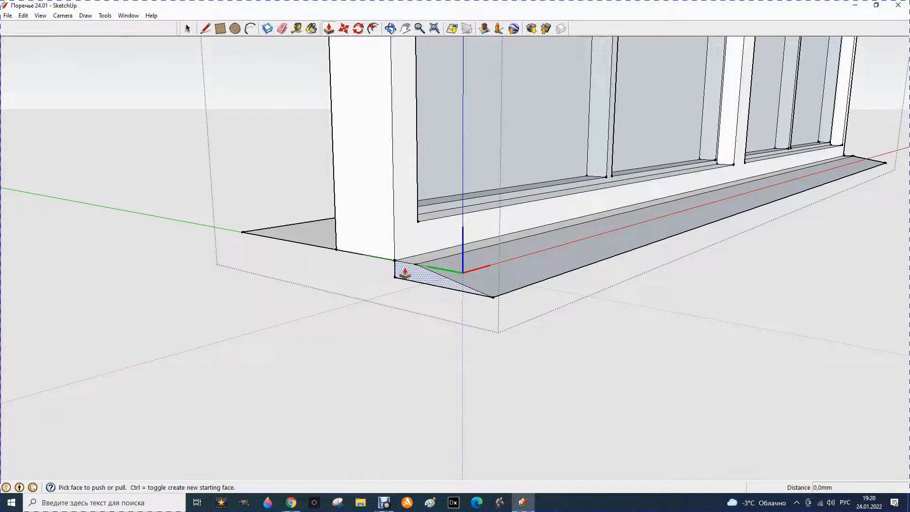
click(406, 273)
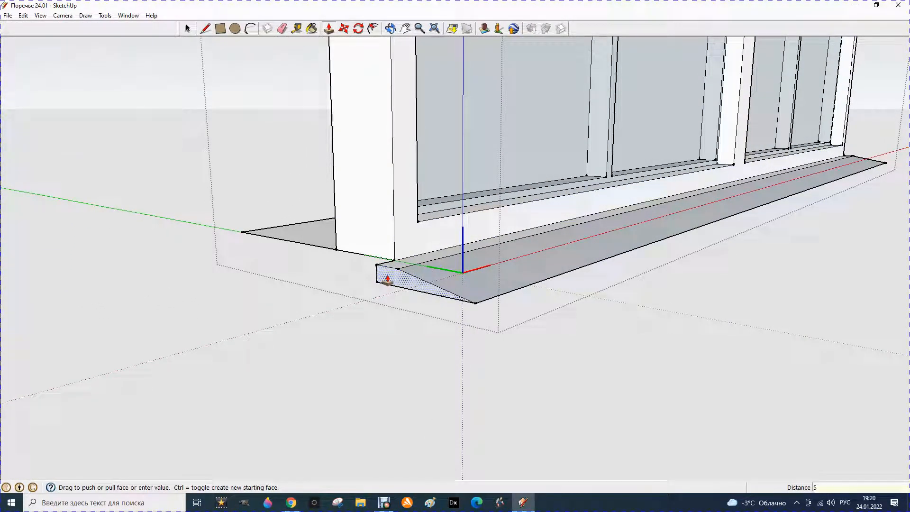
key(Return)
Step: Extend the end face at the opposite end of the sill outward by 50 mm
click(390, 29)
drag(481, 192, 242, 212)
scroll(198, 241, down, 3)
drag(308, 280, 212, 288)
scroll(455, 309, down, 4)
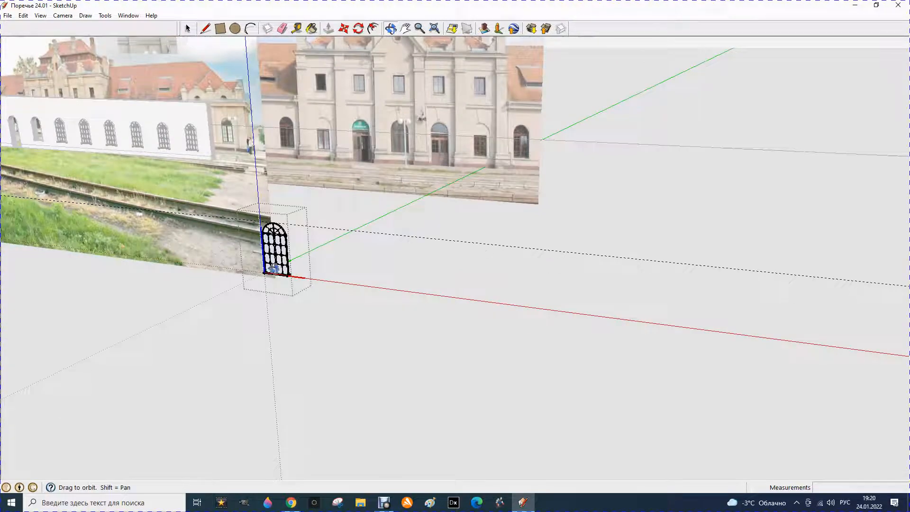
scroll(265, 266, up, 3)
scroll(355, 326, up, 8)
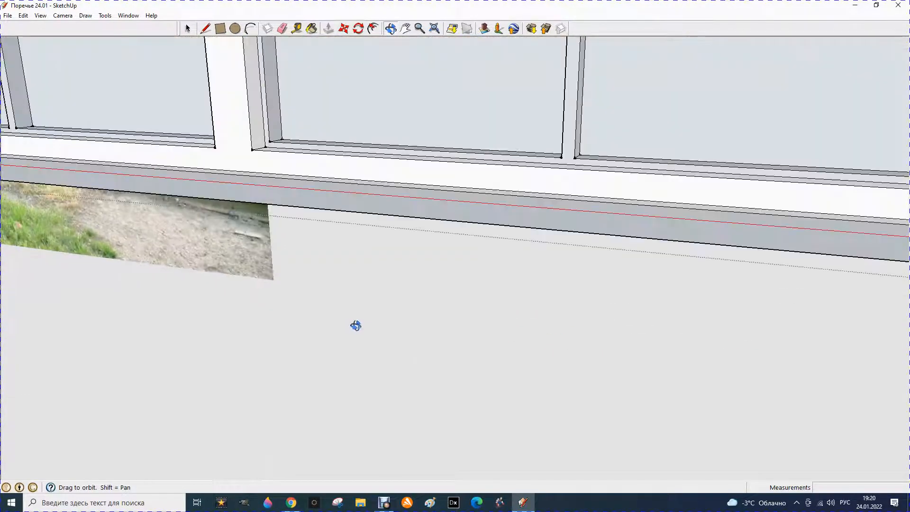
scroll(355, 326, down, 5)
scroll(356, 325, up, 4)
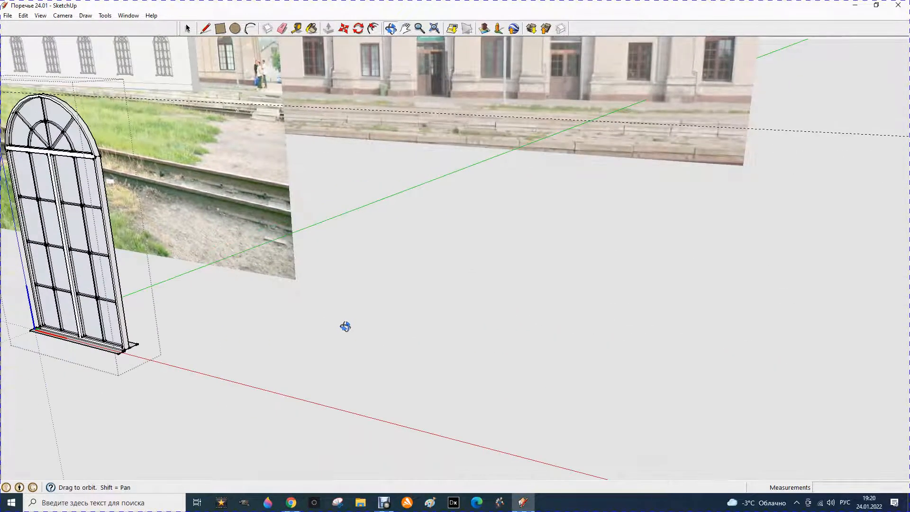
scroll(52, 335, up, 4)
scroll(97, 357, down, 2)
scroll(98, 355, up, 5)
scroll(104, 355, down, 4)
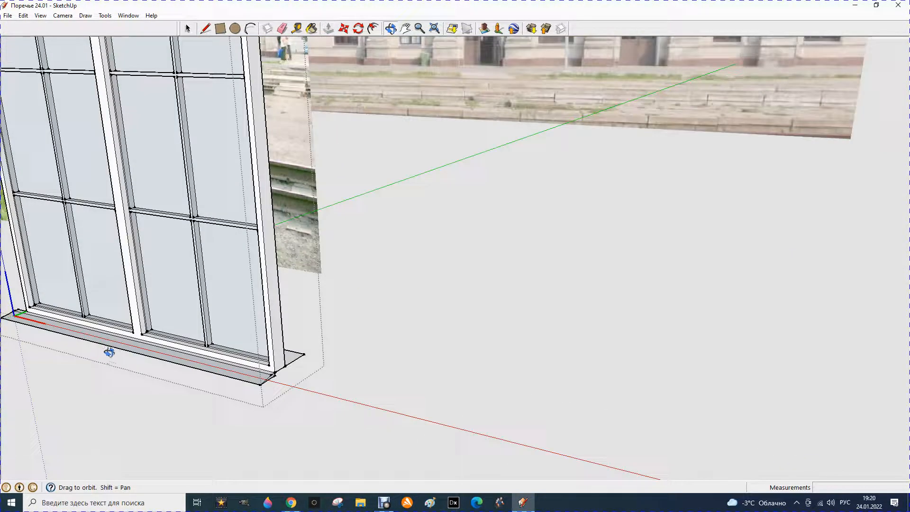
scroll(261, 379, up, 4)
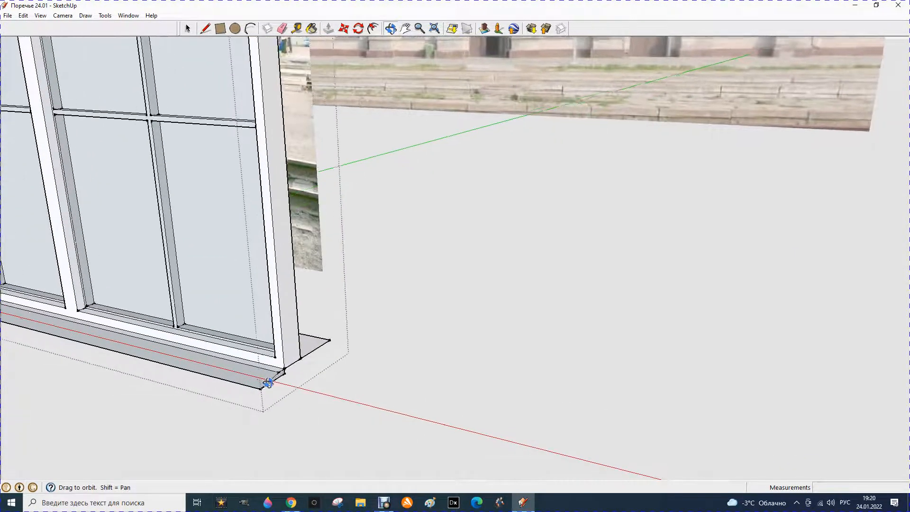
scroll(268, 383, up, 2)
click(328, 29)
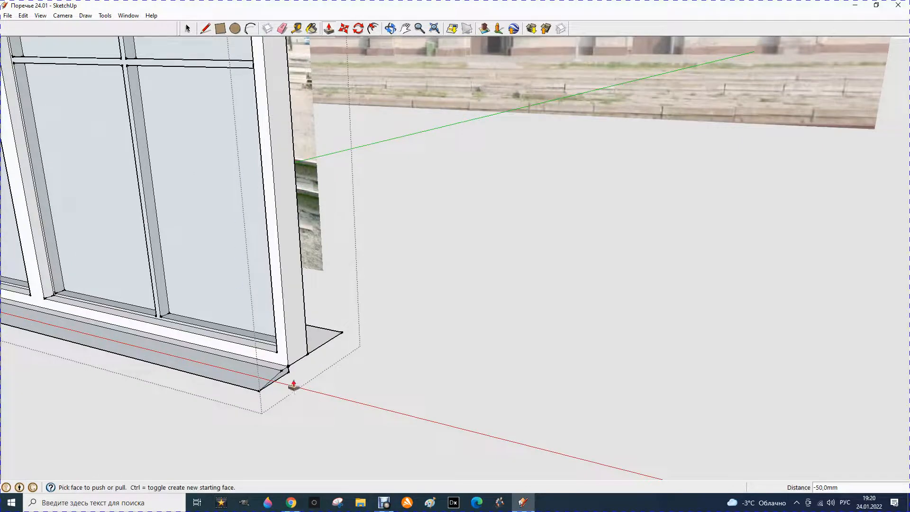
click(284, 377)
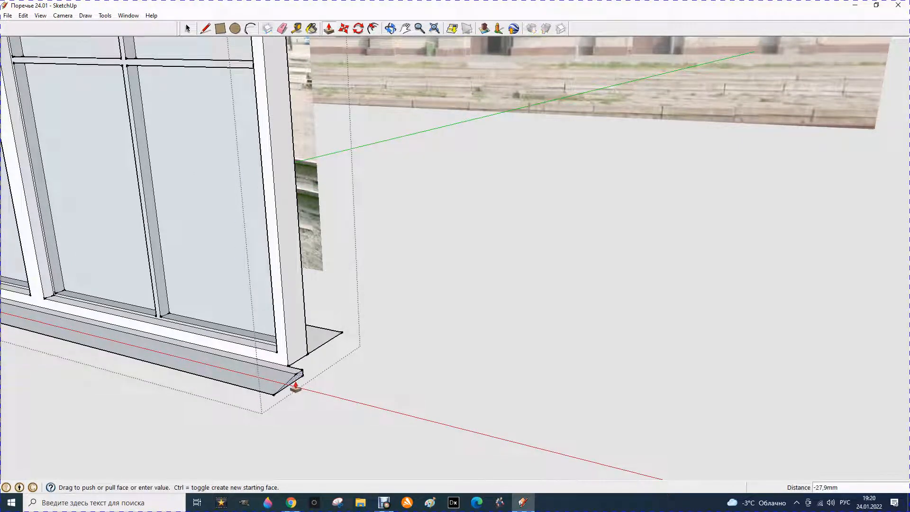
key(Return)
Step: Select all of the arched window's geometry and paint it with the Wood_Floor material from the Wood collection
scroll(493, 396, down, 5)
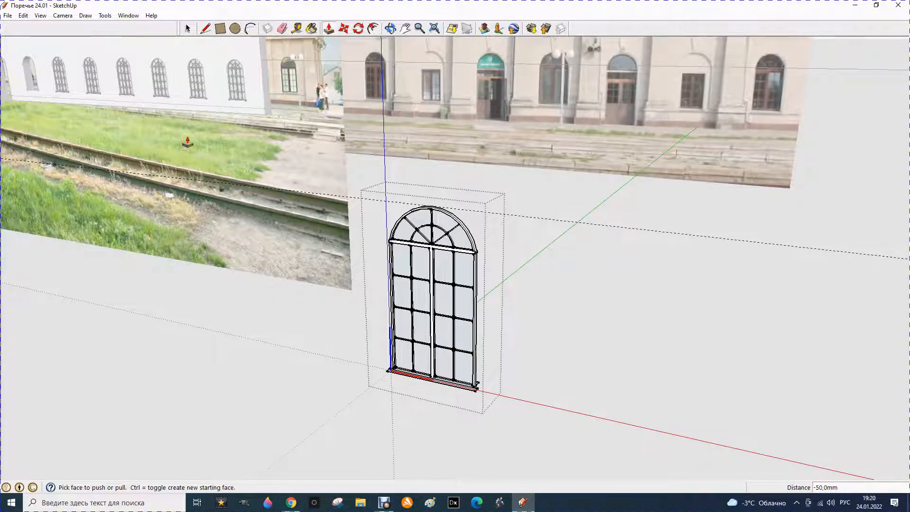
click(188, 30)
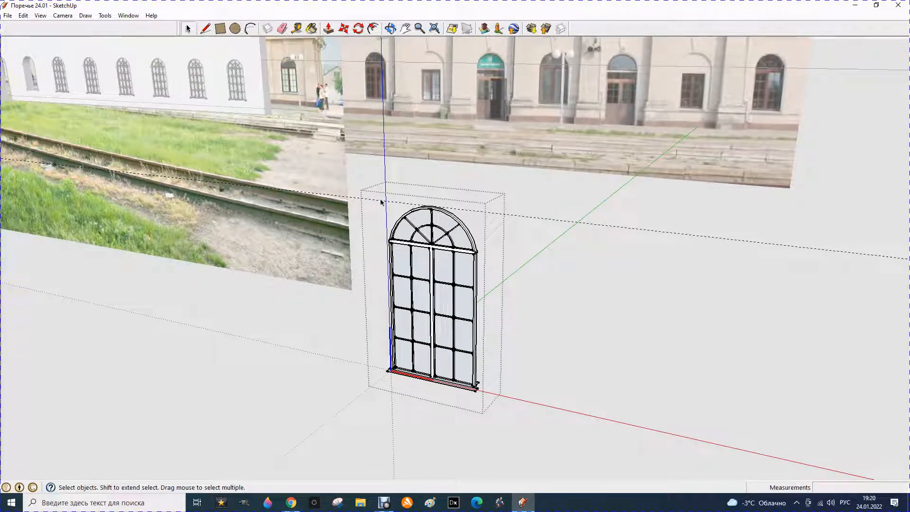
drag(372, 199, 493, 406)
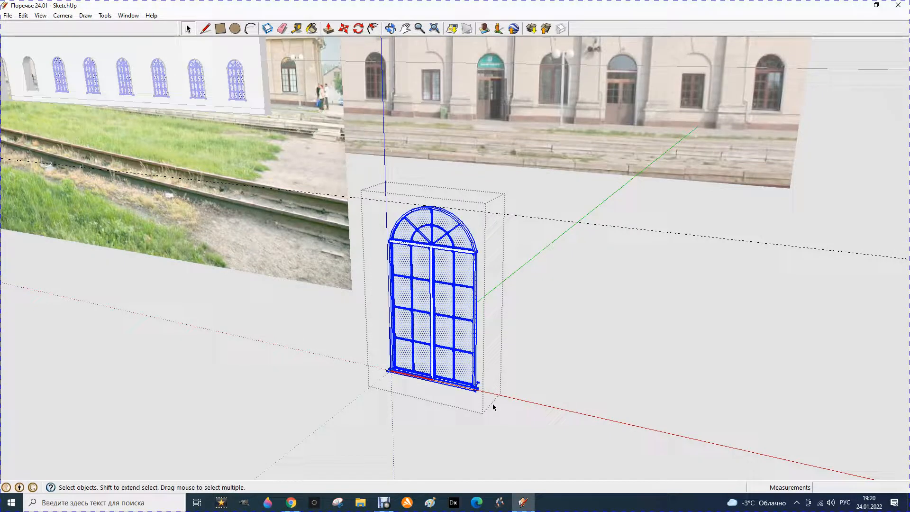
click(311, 29)
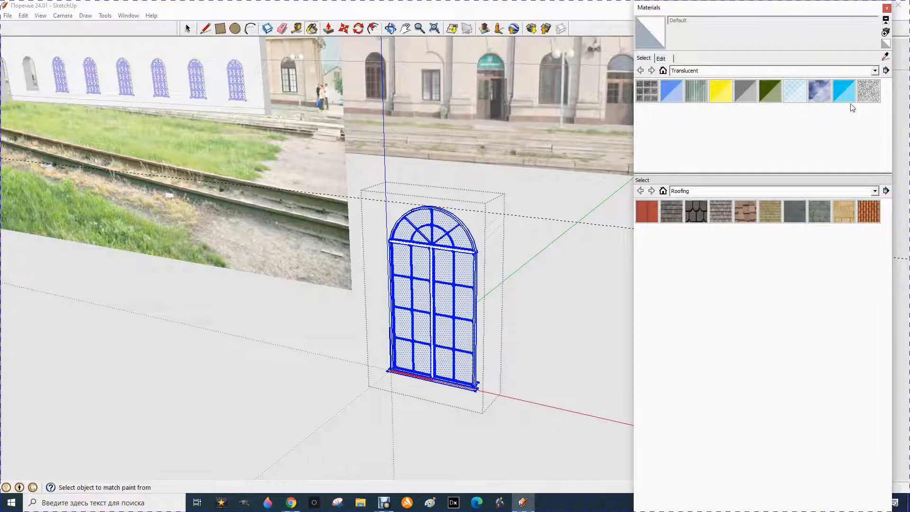
click(874, 70)
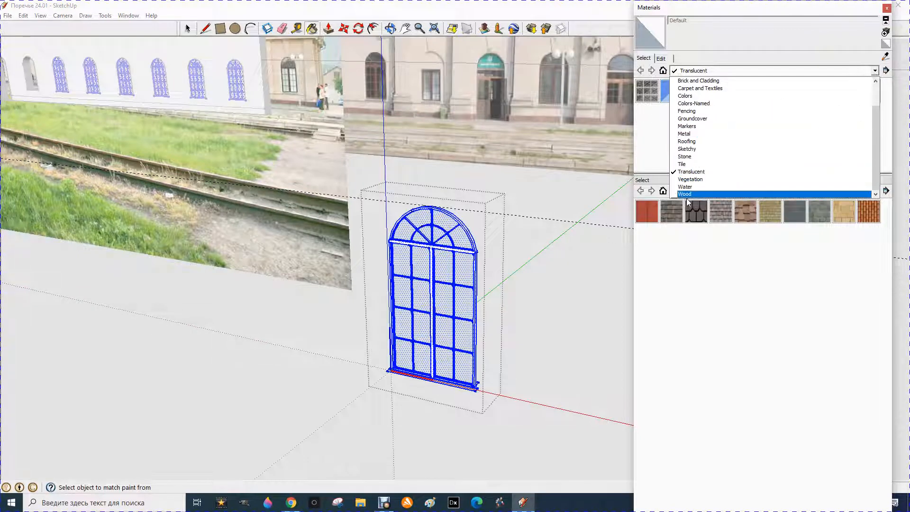
click(688, 194)
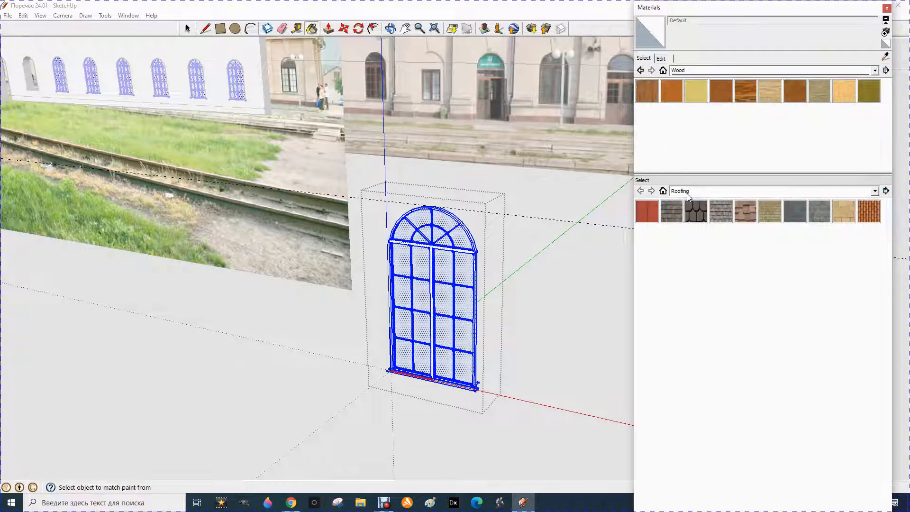
click(651, 97)
click(475, 264)
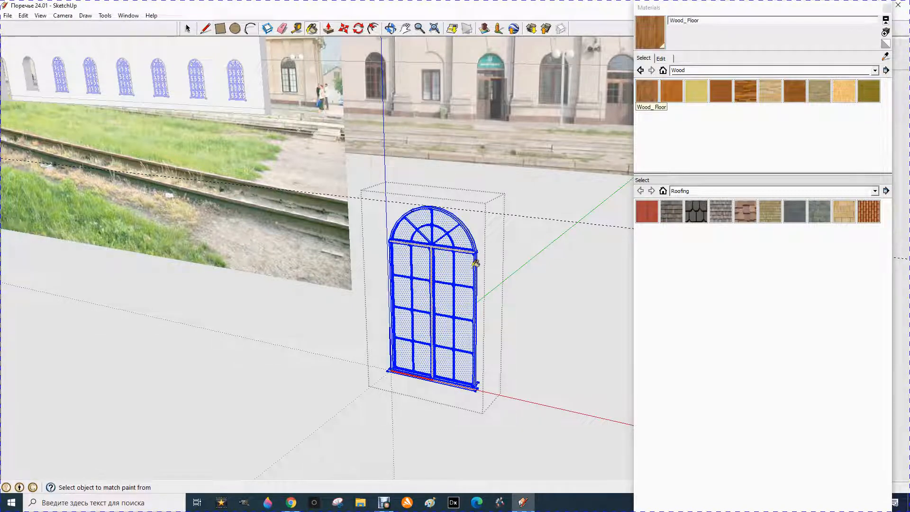
click(472, 266)
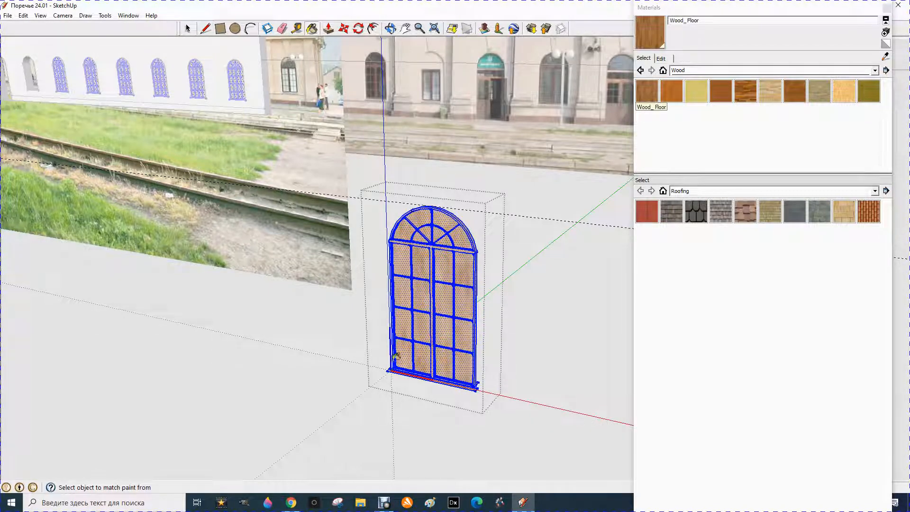
Step: Examine the wood material on the window's frame, glazing bars, panes and sill from several angles and distances
scroll(476, 360, up, 3)
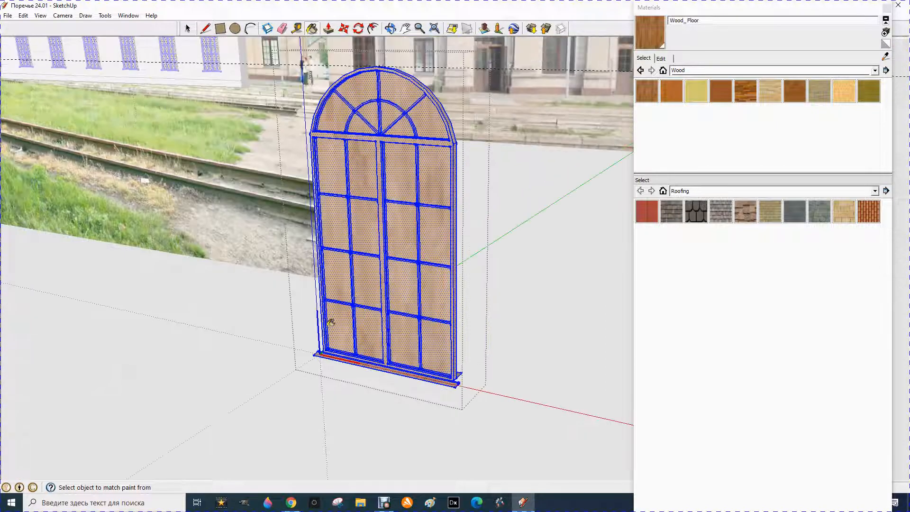
scroll(331, 322, up, 2)
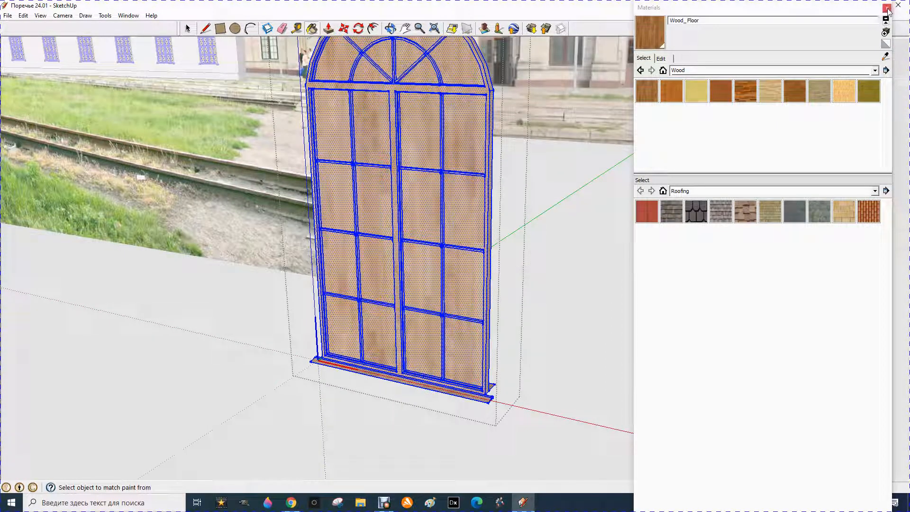
click(391, 28)
drag(465, 203, 312, 260)
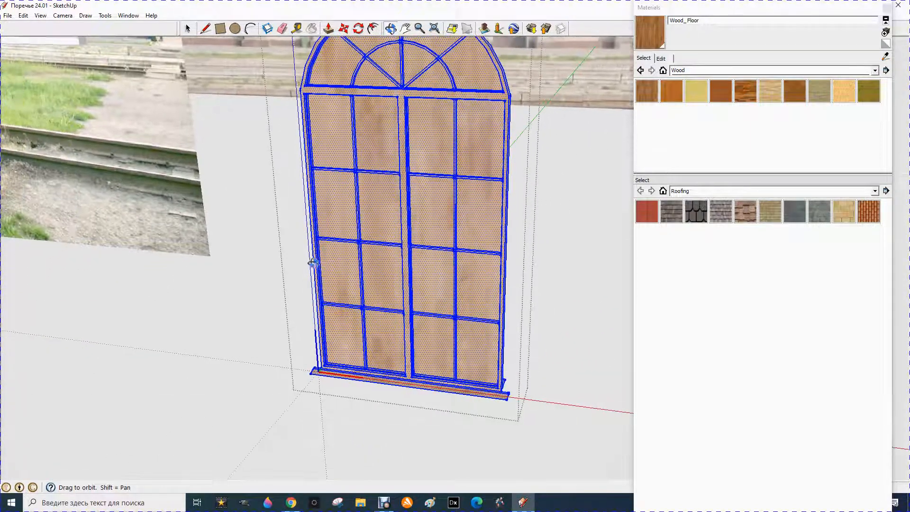
drag(333, 298, 331, 298)
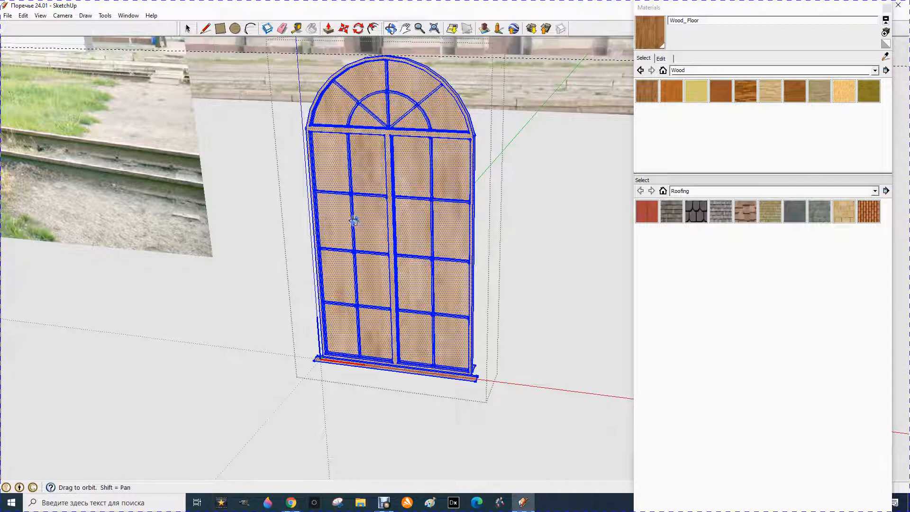
drag(332, 226, 325, 223)
scroll(325, 222, up, 5)
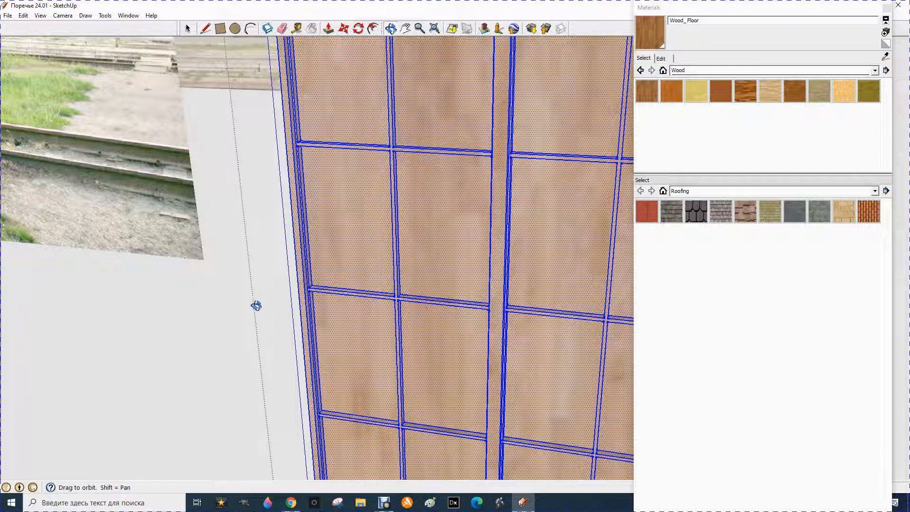
scroll(261, 292, down, 5)
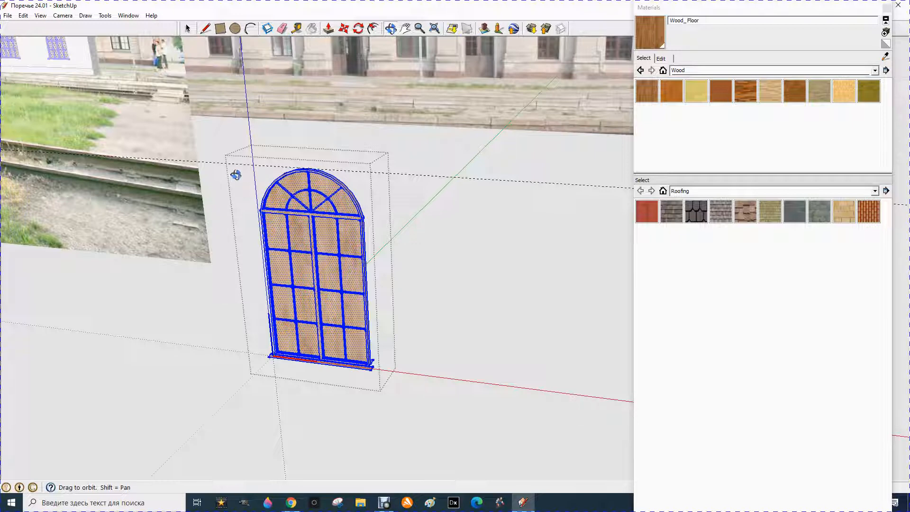
Step: Clear the whole-window selection and paint the eight panes in the arch with Translucent_Glass_Tinted from the Translucent collection
click(188, 29)
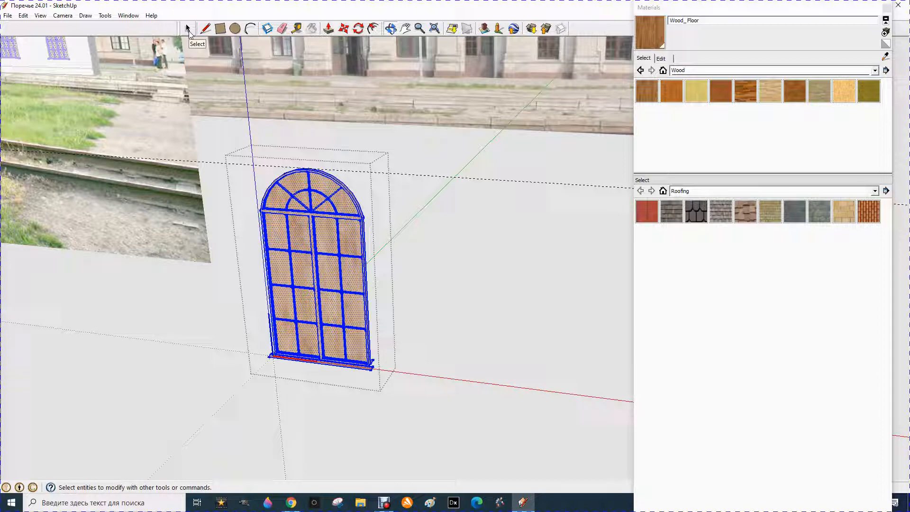
click(188, 30)
double_click(331, 242)
scroll(311, 259, up, 4)
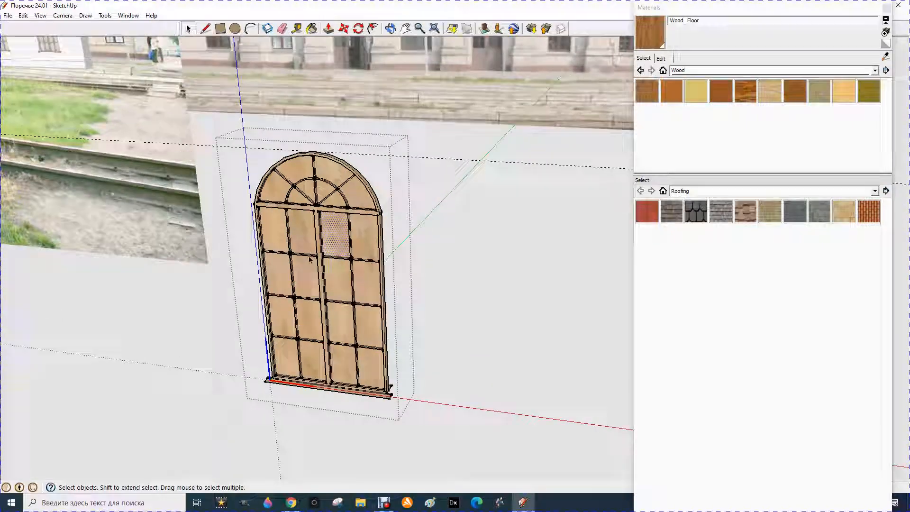
scroll(313, 253, down, 1)
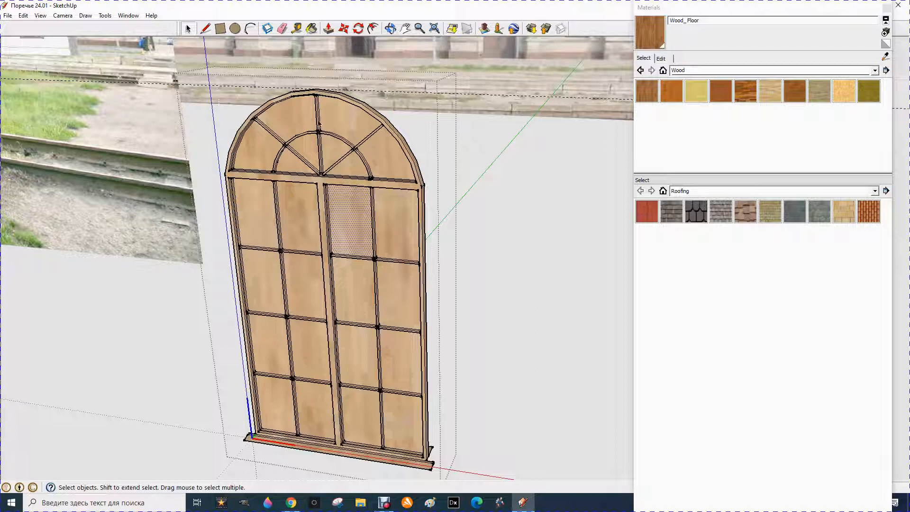
click(874, 71)
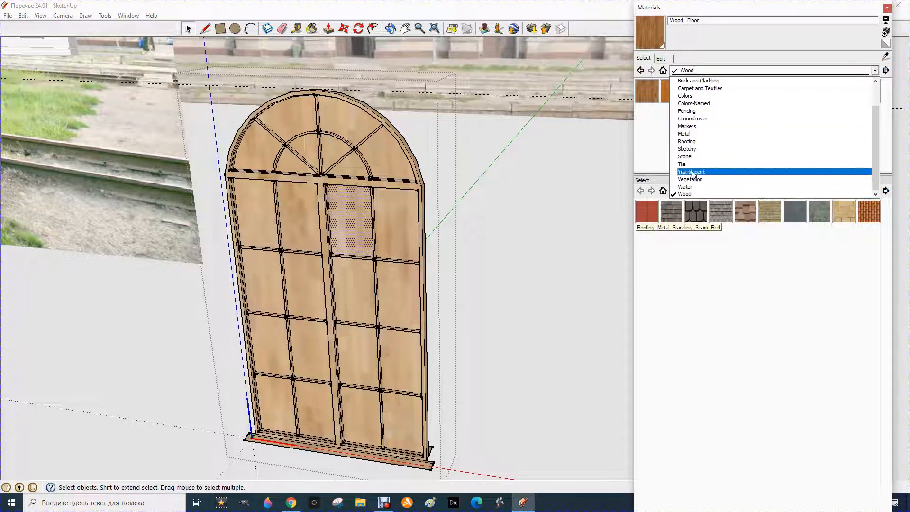
click(692, 173)
click(844, 93)
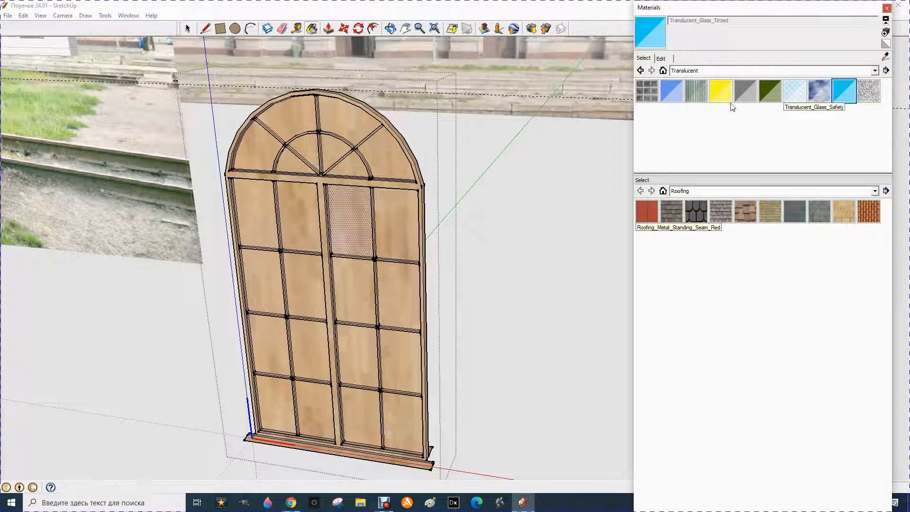
click(284, 120)
click(264, 151)
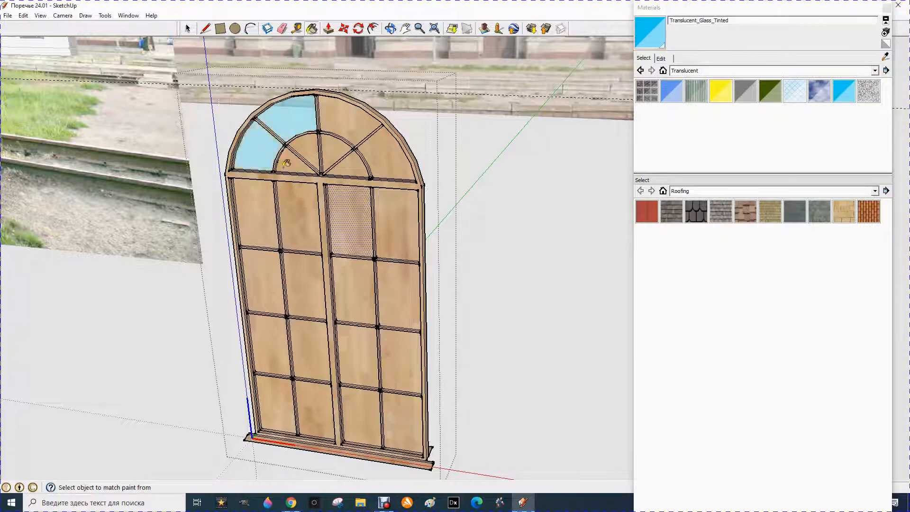
click(286, 163)
click(305, 149)
click(331, 143)
click(340, 126)
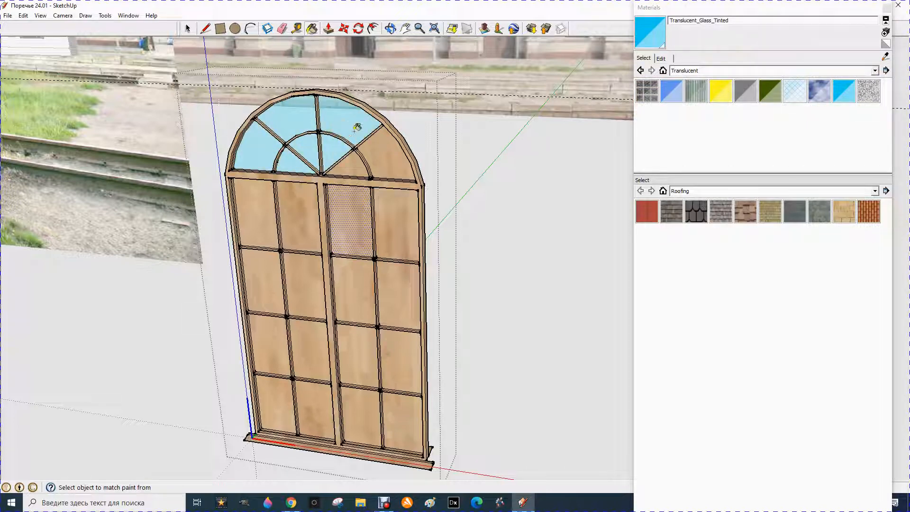
click(390, 146)
click(356, 165)
Step: Paint all sixteen rectangular panes below the arch with Translucent_Glass_Tinted
click(391, 212)
click(356, 222)
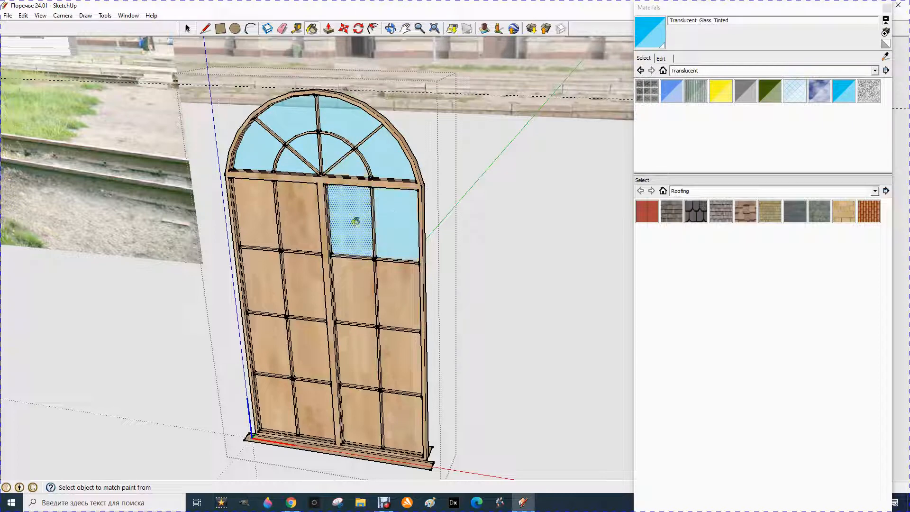
click(292, 218)
click(263, 229)
click(260, 272)
click(304, 290)
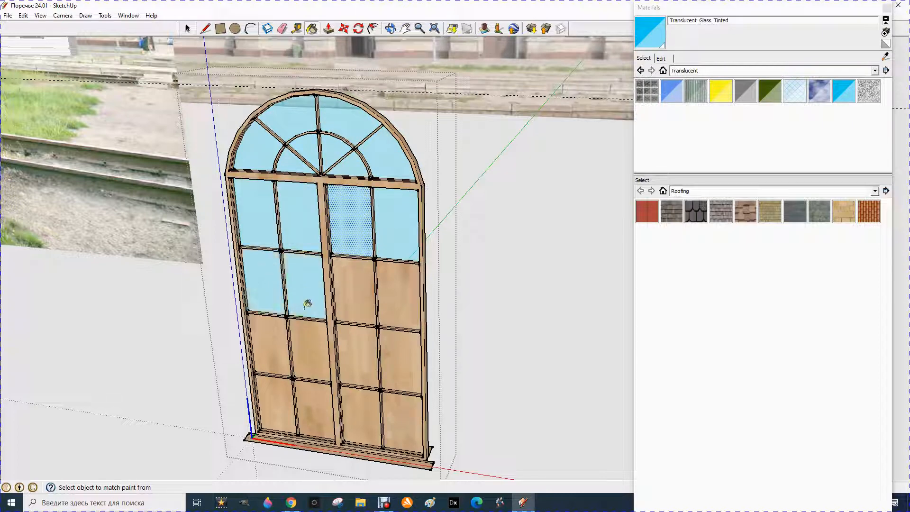
click(310, 335)
click(277, 351)
click(277, 395)
click(316, 411)
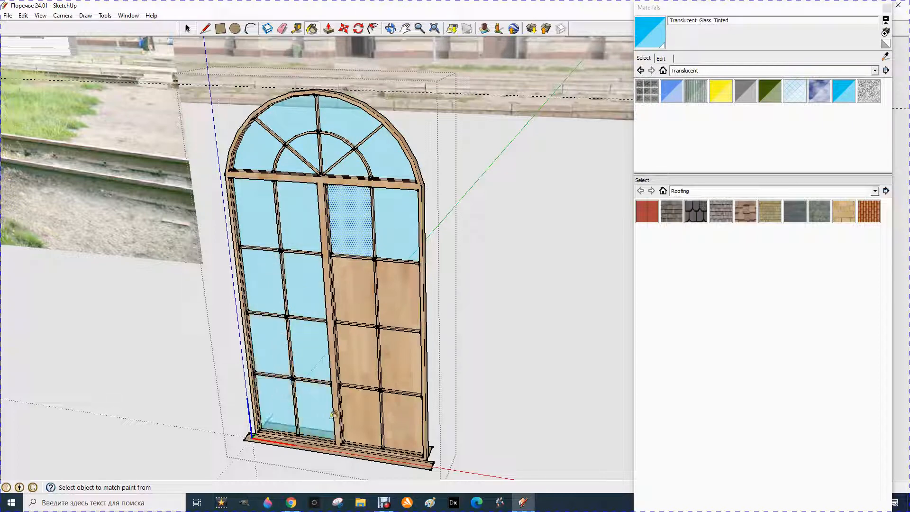
click(362, 415)
click(400, 423)
click(397, 364)
click(358, 359)
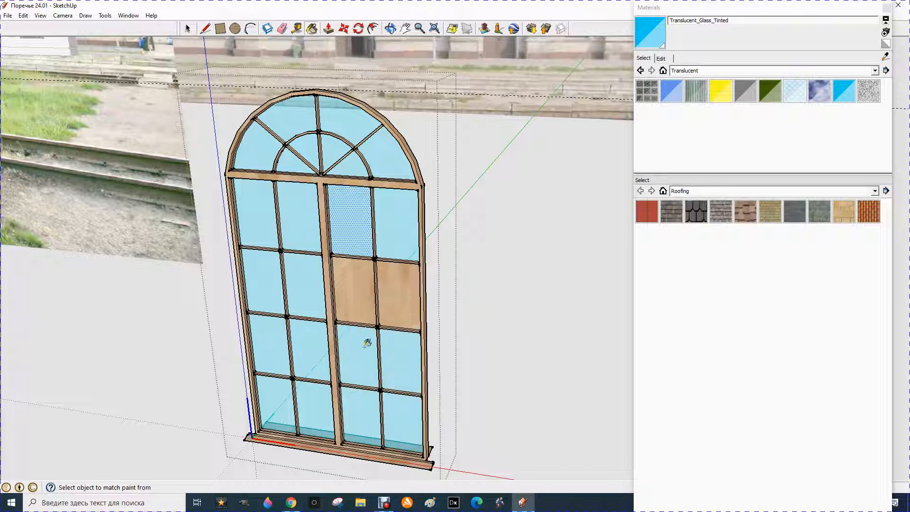
click(357, 283)
click(407, 291)
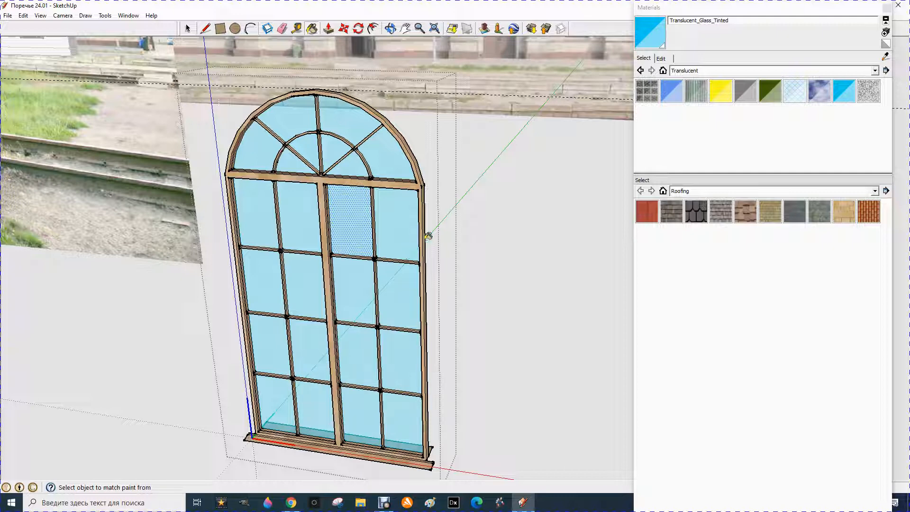
Step: Close the material browser and leave the window's component editing
click(898, 5)
click(188, 29)
click(522, 292)
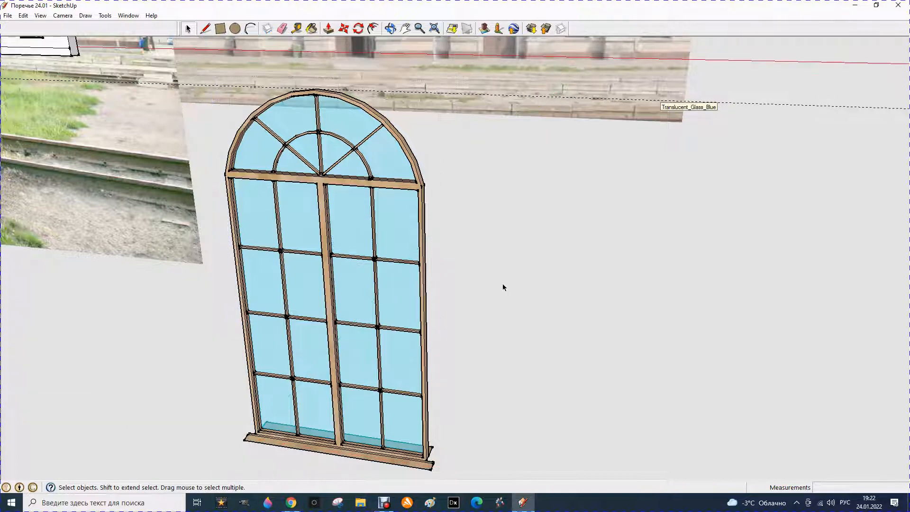
scroll(502, 283, down, 4)
click(282, 29)
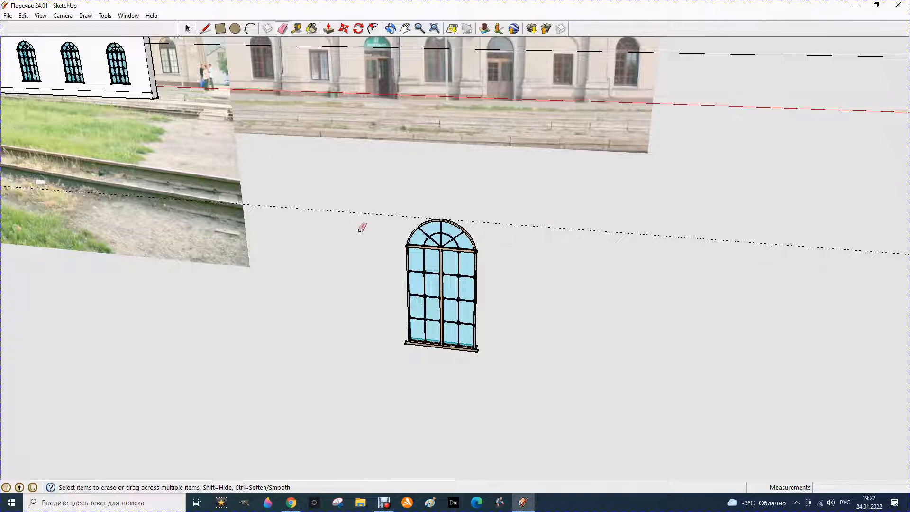
scroll(550, 239, up, 3)
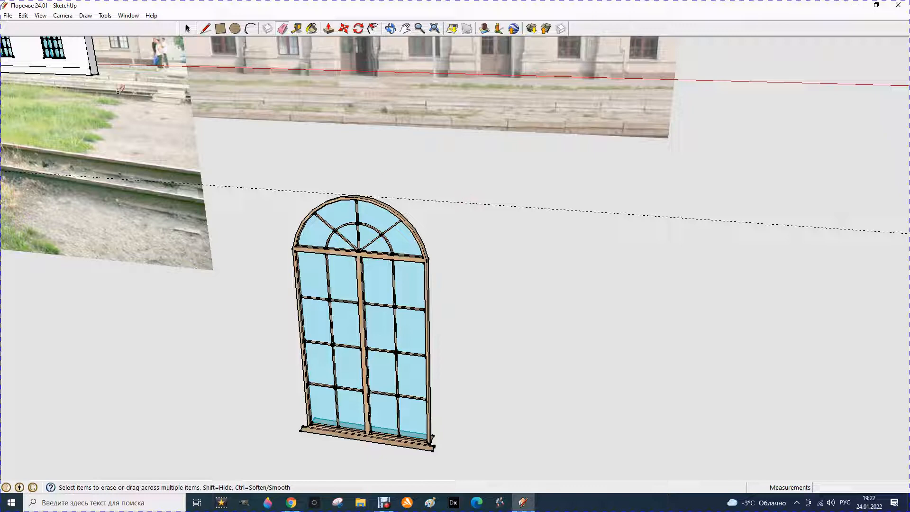
click(186, 30)
double_click(315, 212)
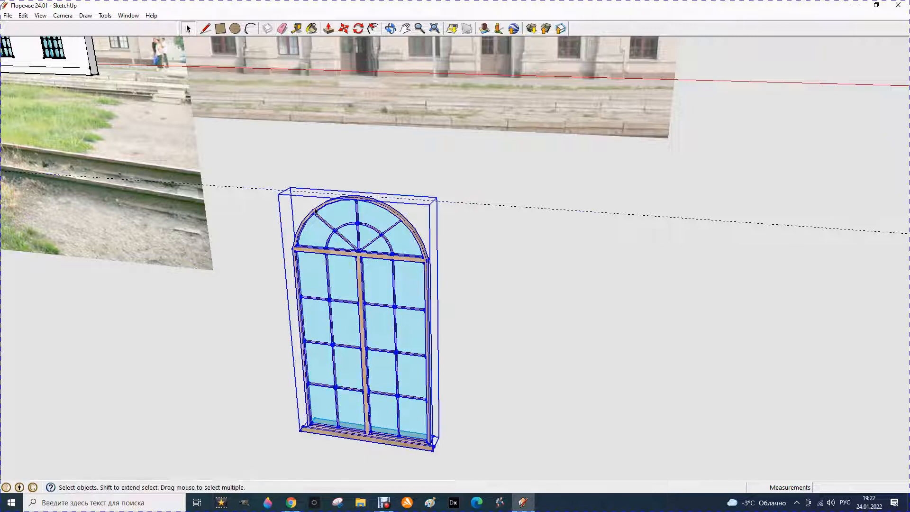
click(281, 29)
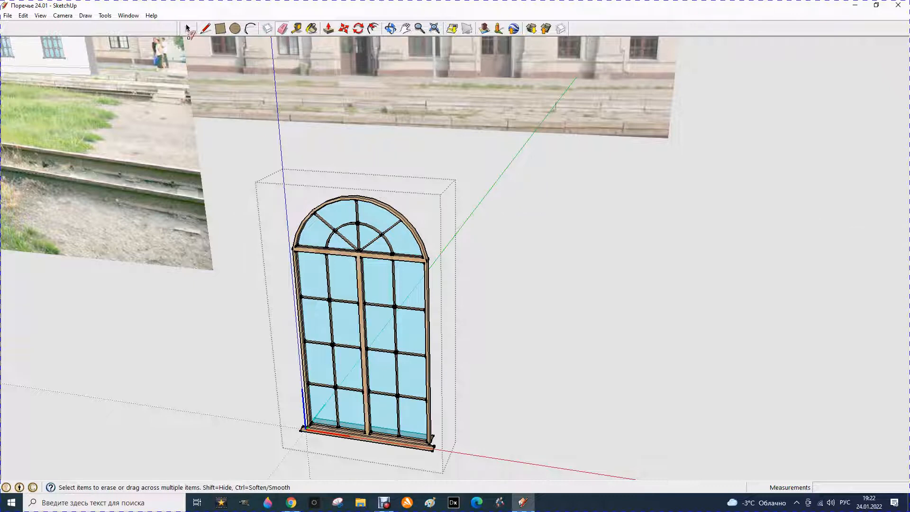
click(187, 27)
click(243, 157)
Step: Examine the window copies along the station wall, then the window between the two door openings up close
scroll(453, 274, down, 4)
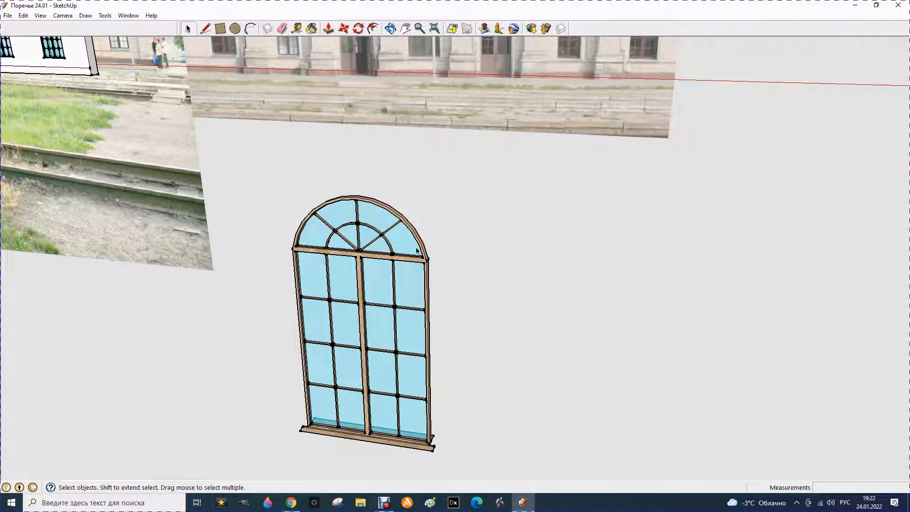
scroll(453, 274, down, 3)
scroll(520, 250, down, 5)
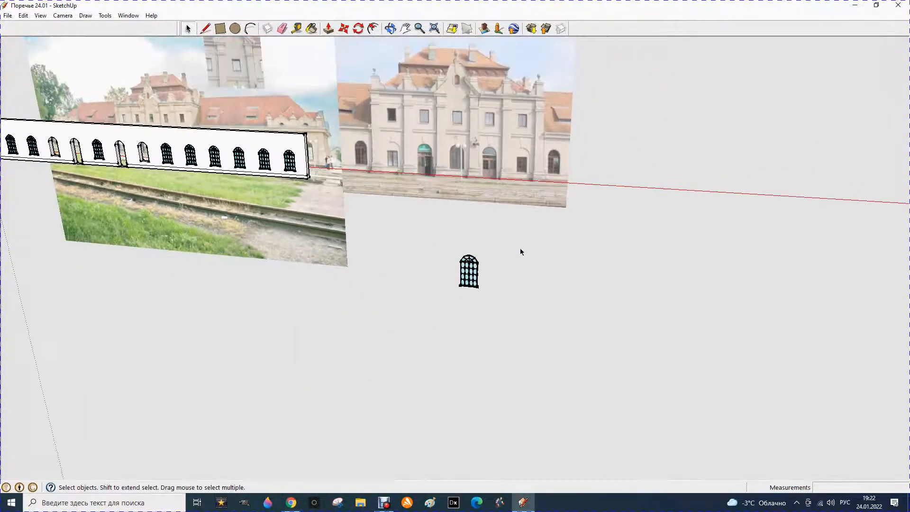
scroll(89, 178, up, 3)
scroll(89, 178, up, 5)
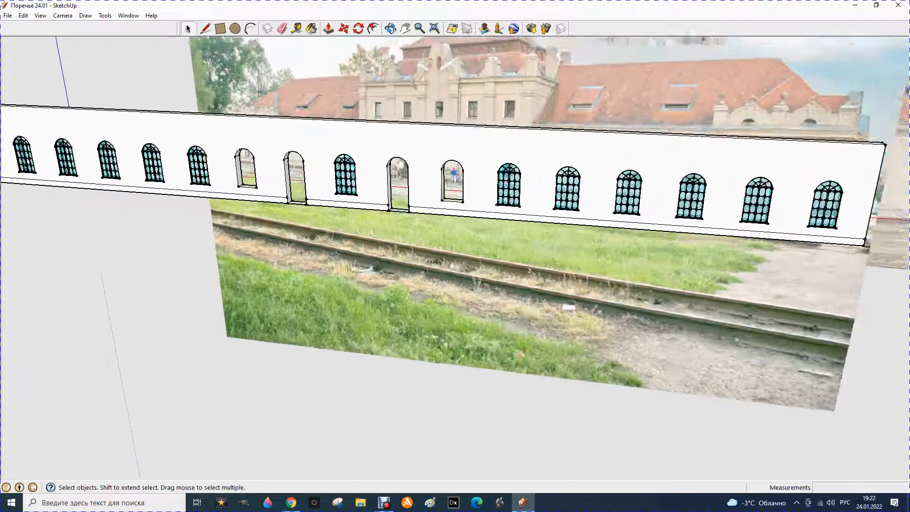
scroll(454, 183, up, 4)
scroll(439, 219, up, 2)
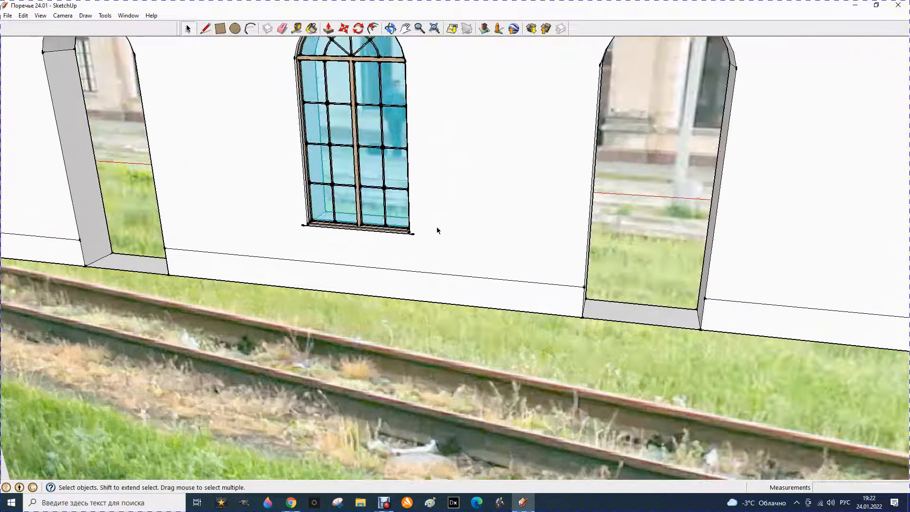
Step: Examine the outer sill under the window between the door openings, then the free-standing window beyond the wall
scroll(412, 237, up, 4)
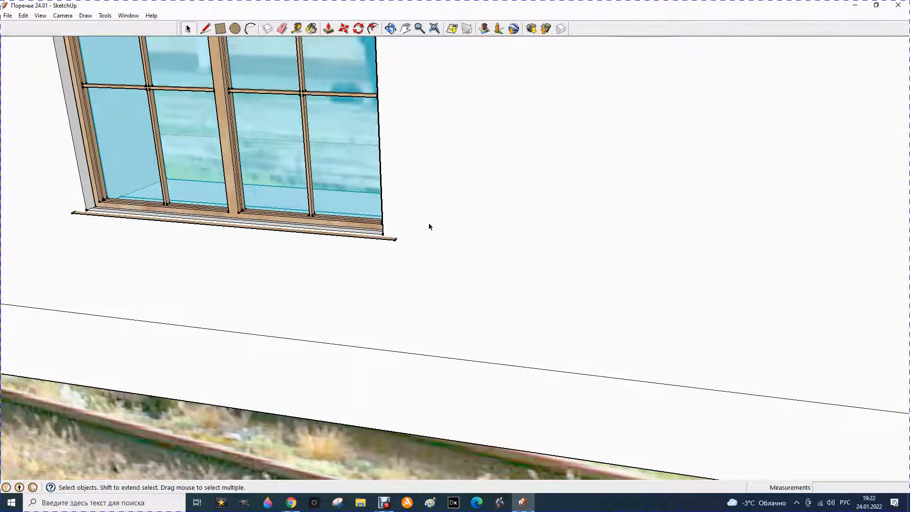
scroll(429, 226, down, 1)
scroll(419, 230, down, 1)
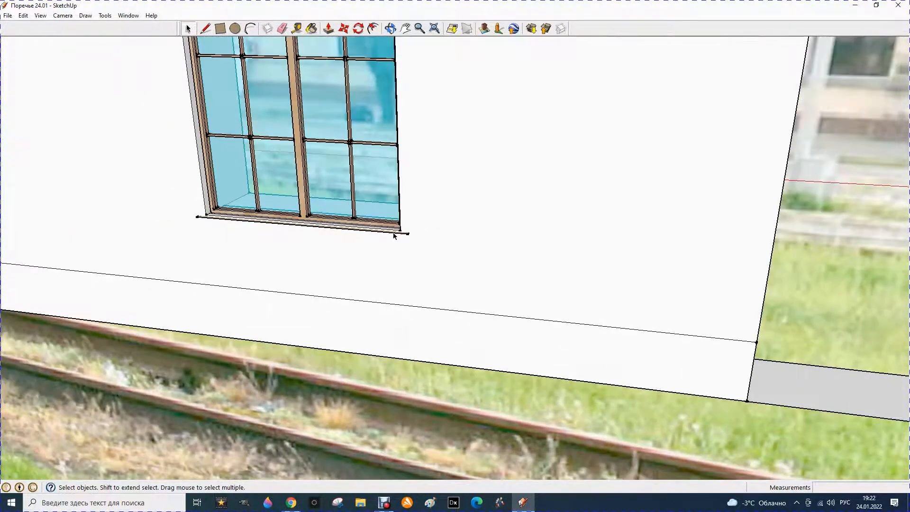
scroll(394, 235, up, 2)
scroll(223, 224, up, 3)
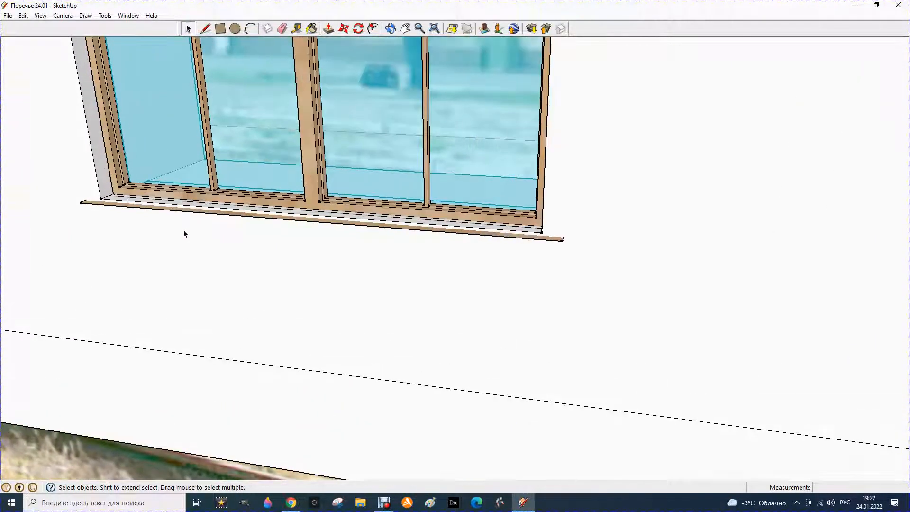
scroll(177, 227, up, 1)
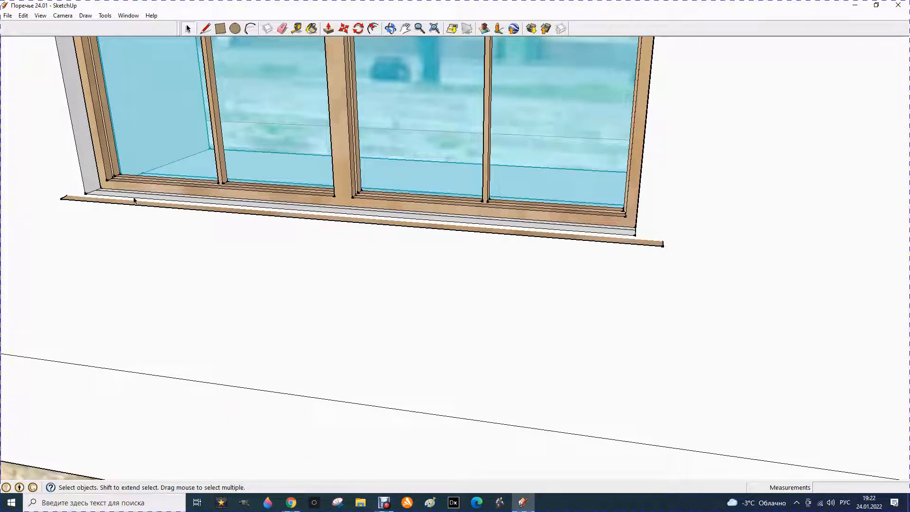
scroll(135, 200, down, 6)
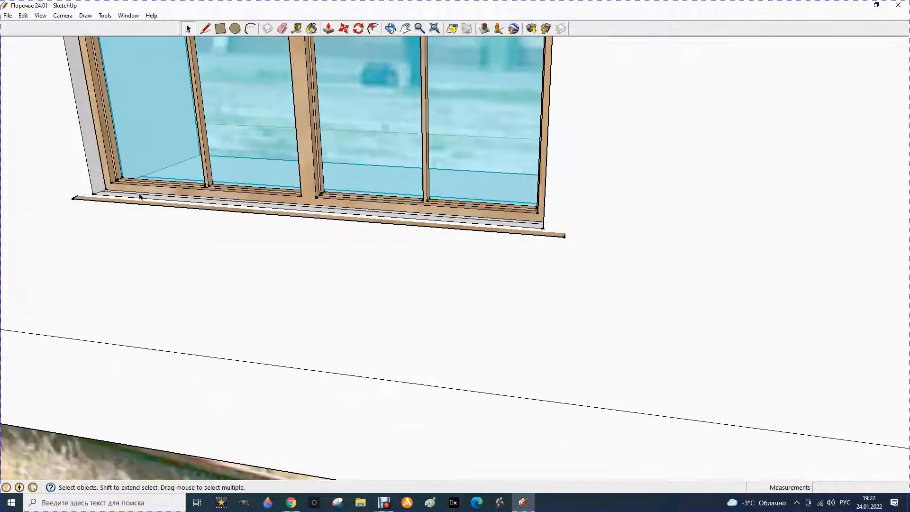
scroll(159, 182, down, 7)
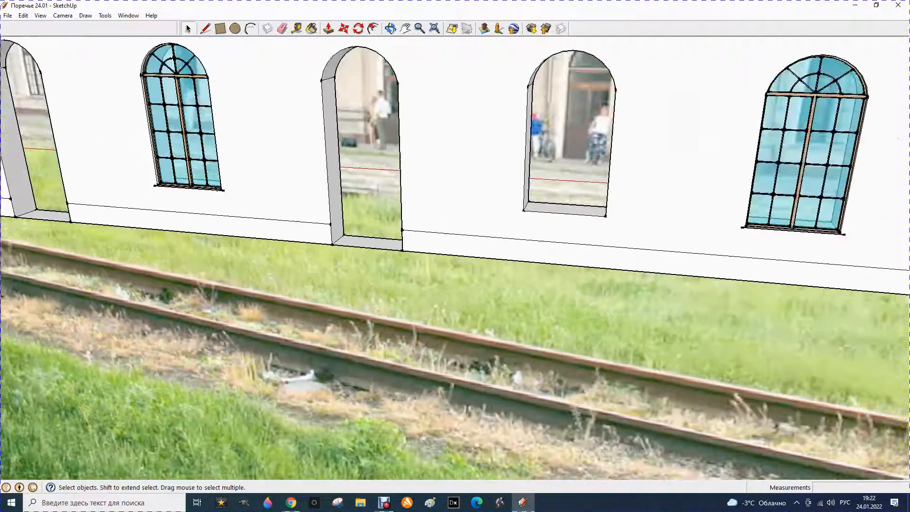
scroll(224, 182, down, 6)
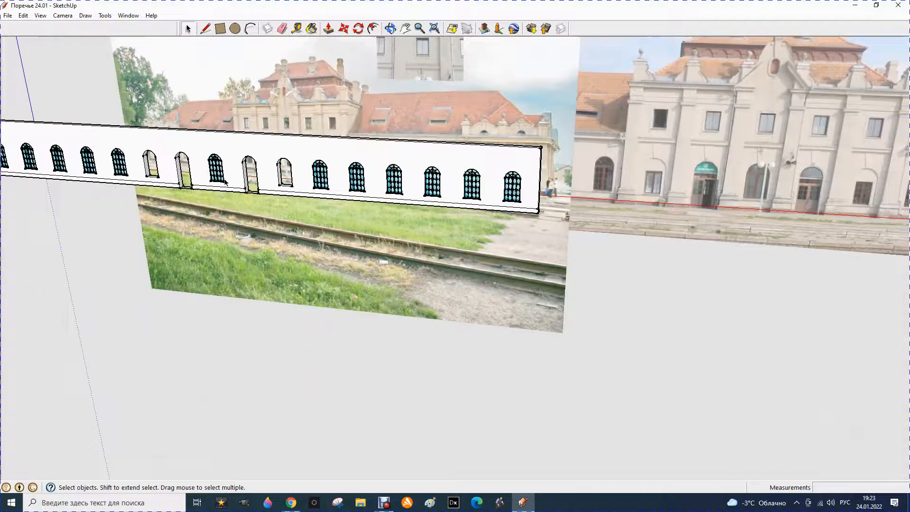
scroll(708, 310, up, 2)
scroll(709, 313, up, 7)
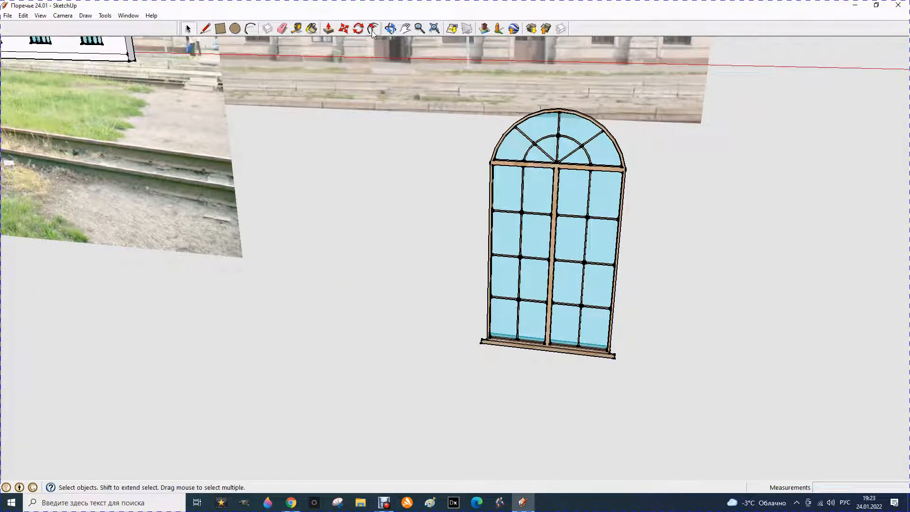
Step: Open the free-standing window component for editing and bring the exposed end of its outer sill into close view
click(390, 29)
drag(356, 275, 315, 270)
scroll(96, 260, up, 1)
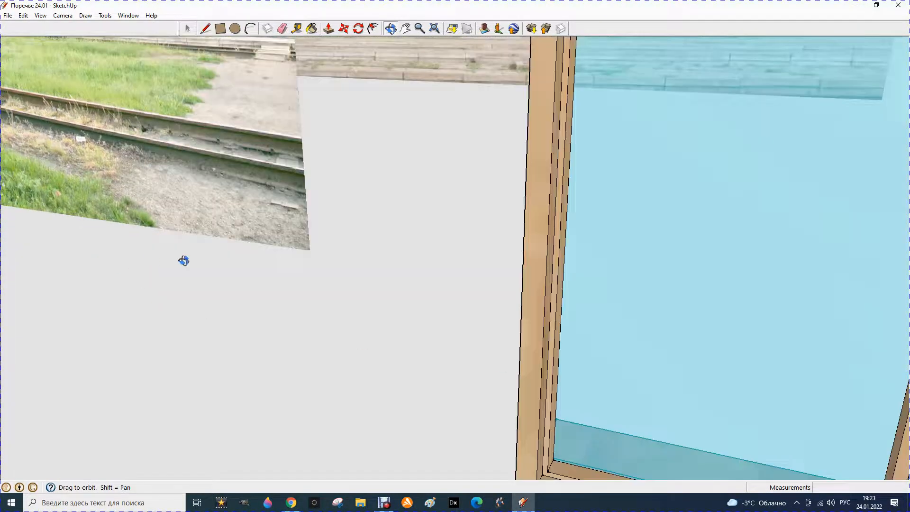
scroll(422, 240, down, 1)
drag(447, 291, 269, 282)
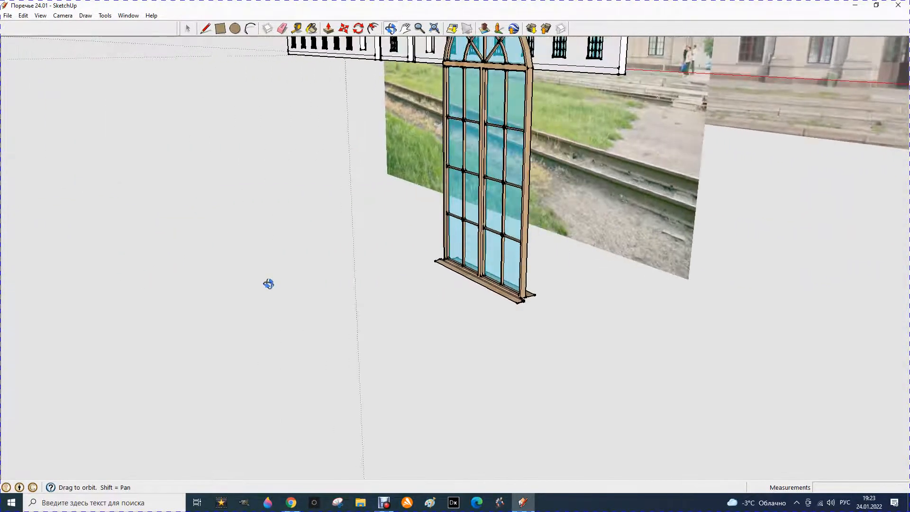
scroll(498, 286, up, 3)
scroll(546, 296, up, 1)
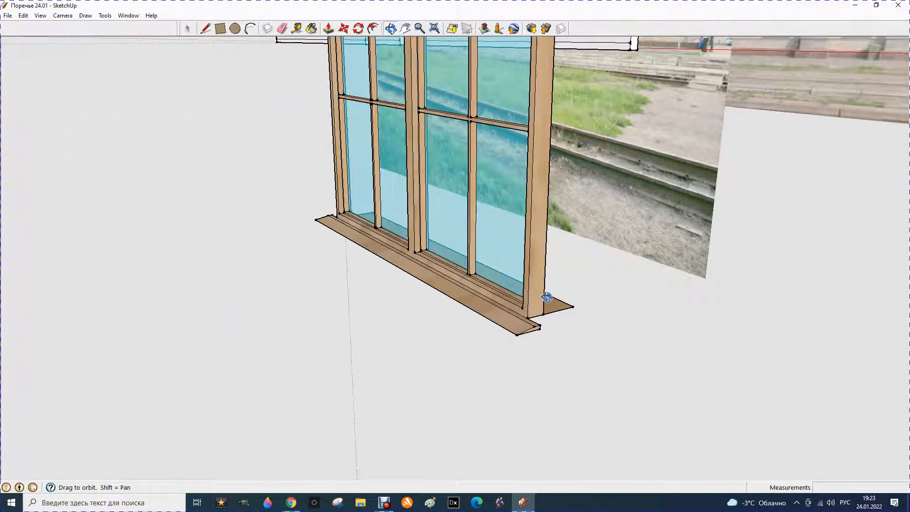
click(189, 28)
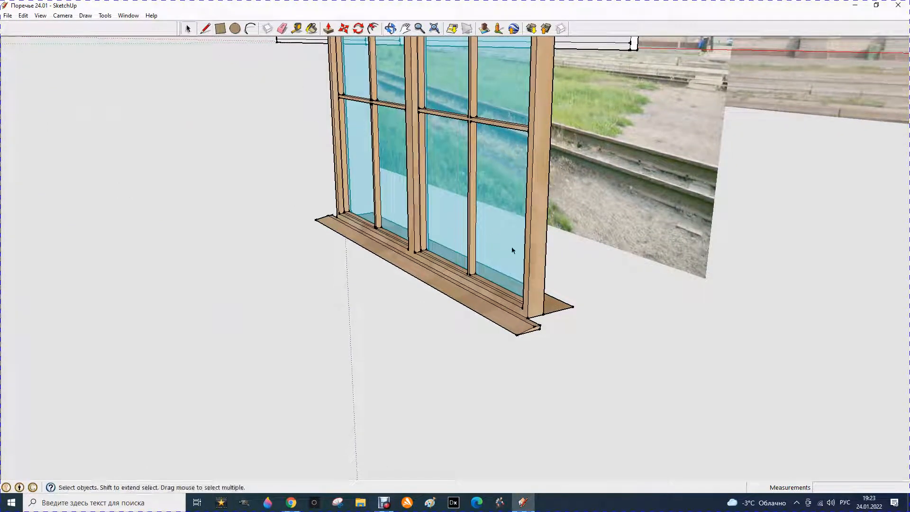
double_click(530, 267)
scroll(536, 319, down, 3)
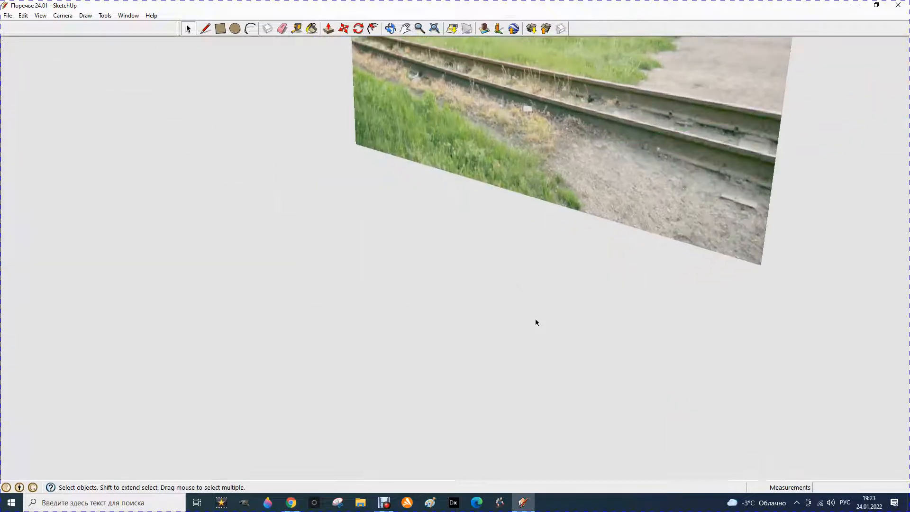
scroll(397, 276, down, 2)
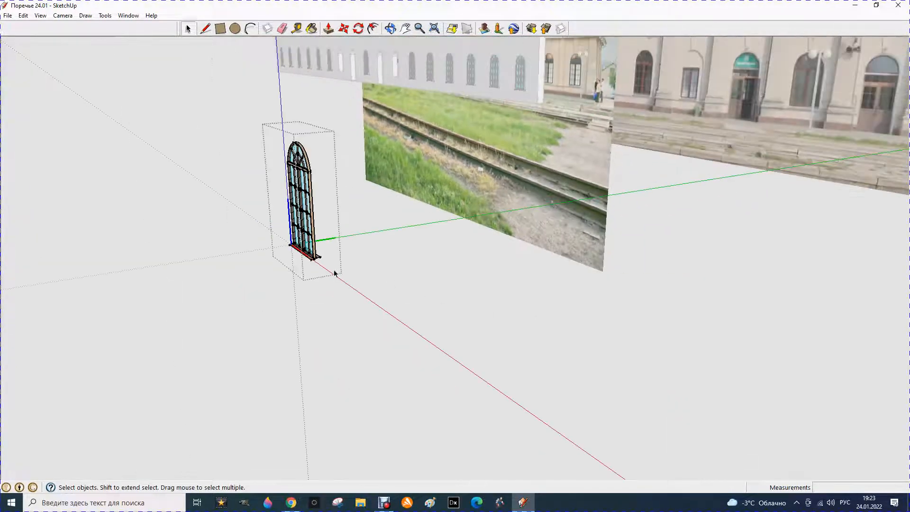
scroll(334, 275, up, 3)
scroll(304, 258, up, 5)
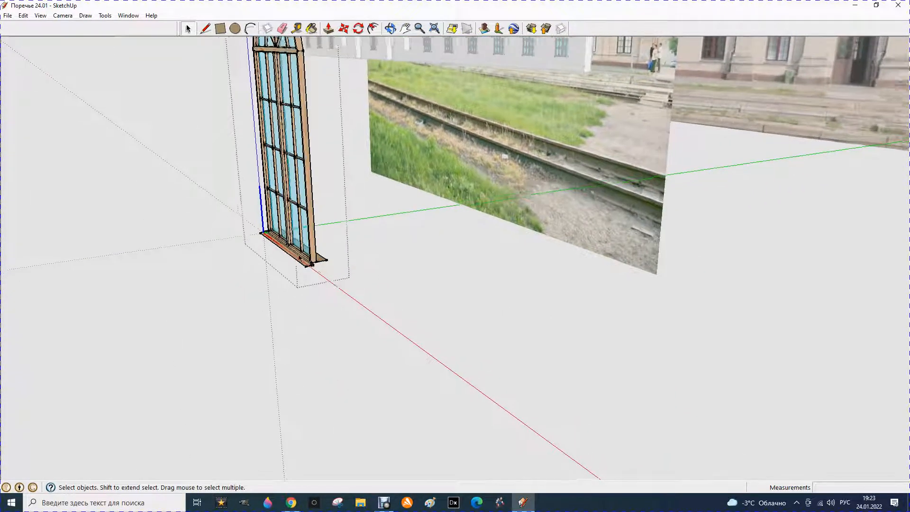
scroll(299, 258, up, 3)
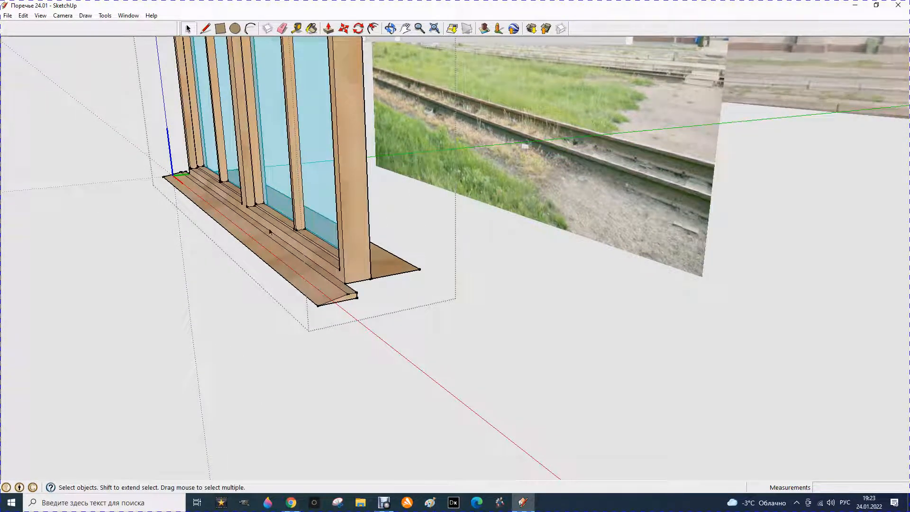
Step: Measure the short distance from the frame's bottom corner at the end of the outer sill
click(297, 28)
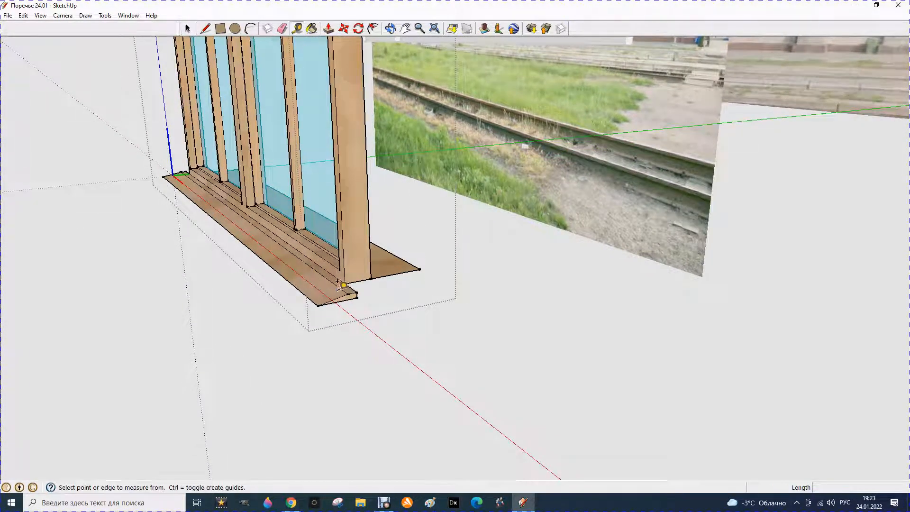
click(343, 281)
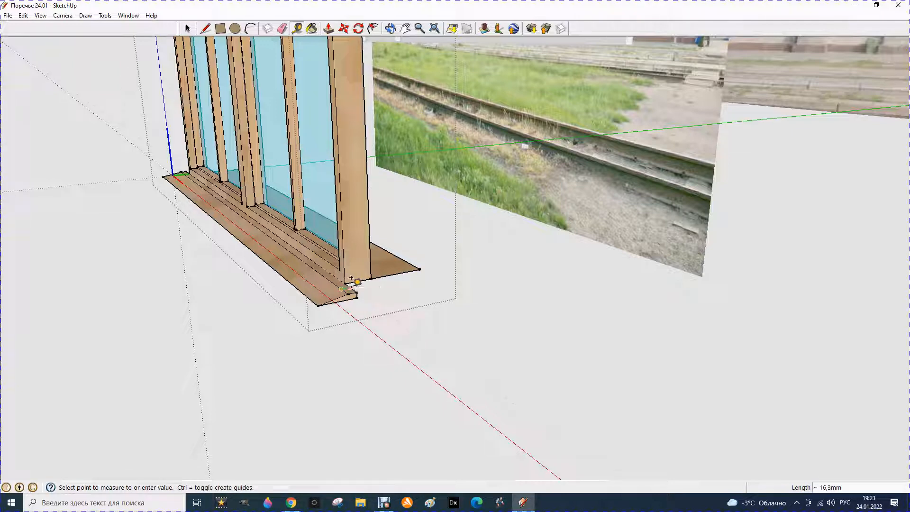
click(349, 282)
Step: Draw a 45 mm line from the upper inner point of the outer sill's end profile toward its front edge
key(l)
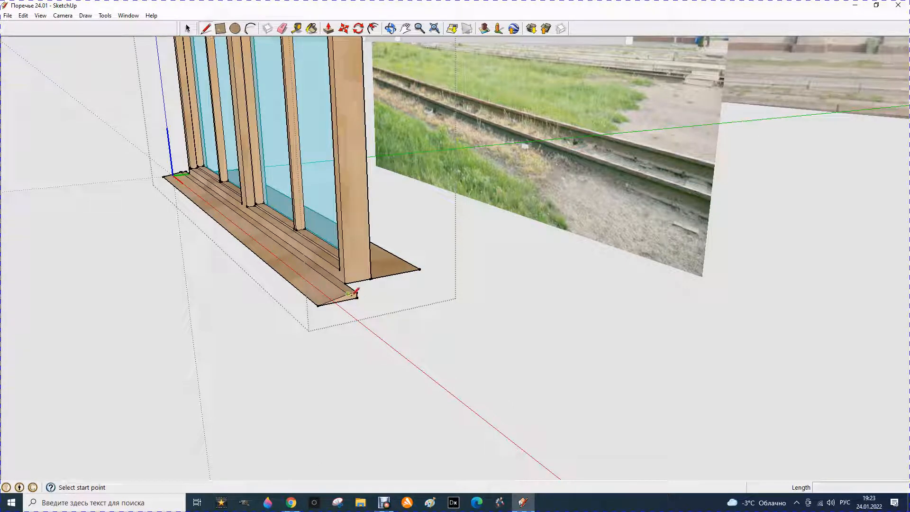
click(349, 294)
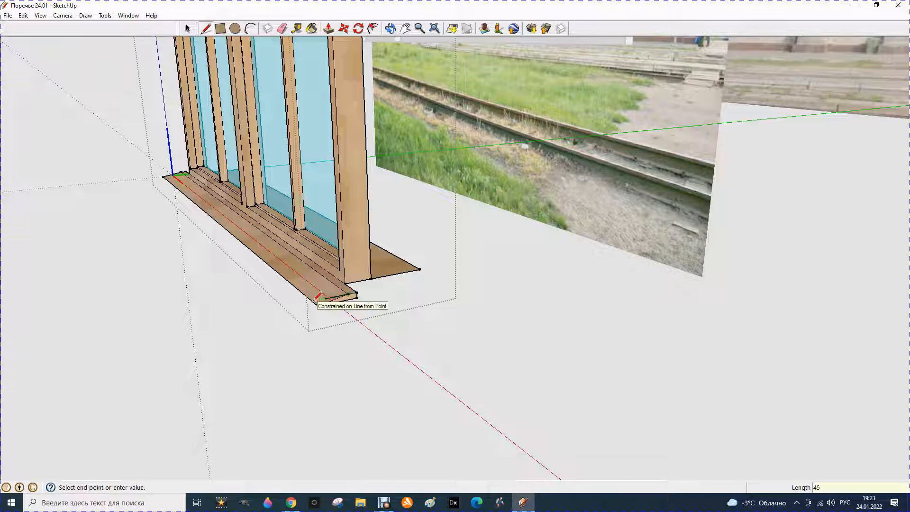
key(Return)
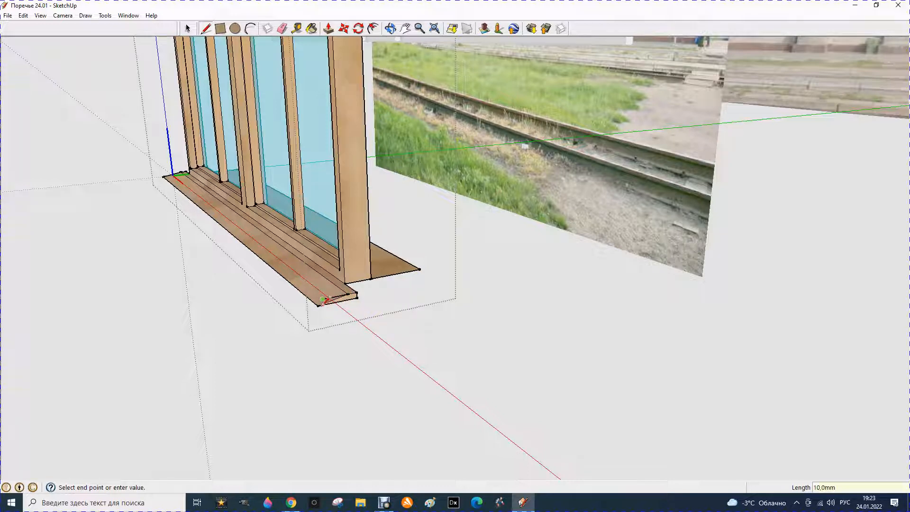
scroll(322, 309, up, 2)
scroll(323, 310, up, 1)
scroll(320, 309, down, 2)
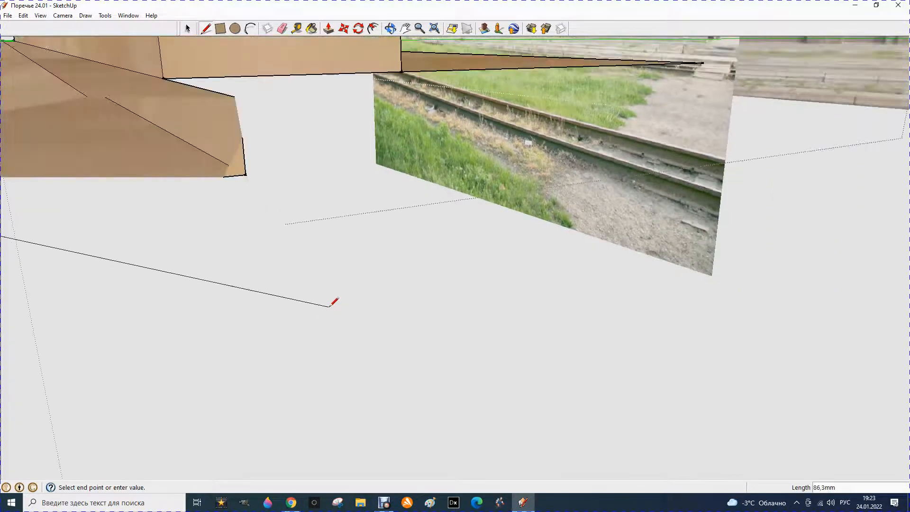
scroll(330, 306, down, 1)
scroll(326, 306, up, 1)
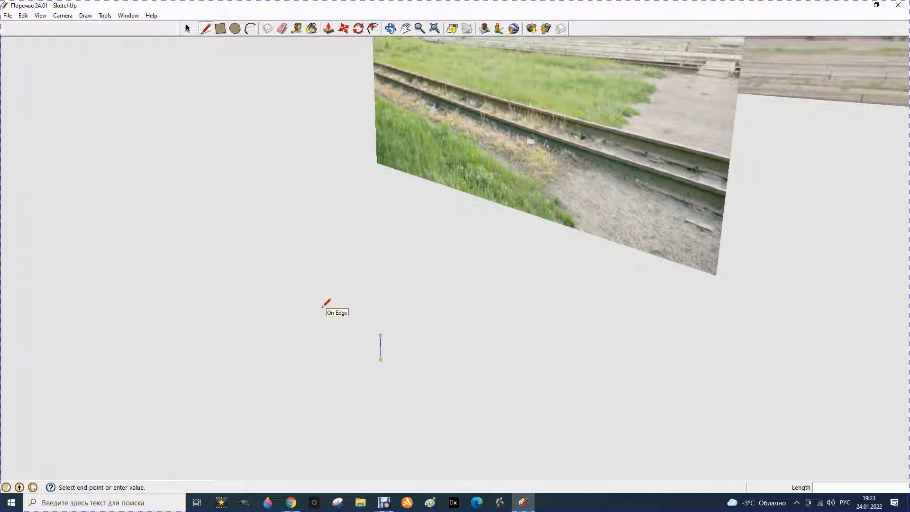
scroll(321, 309, down, 1)
scroll(322, 309, up, 1)
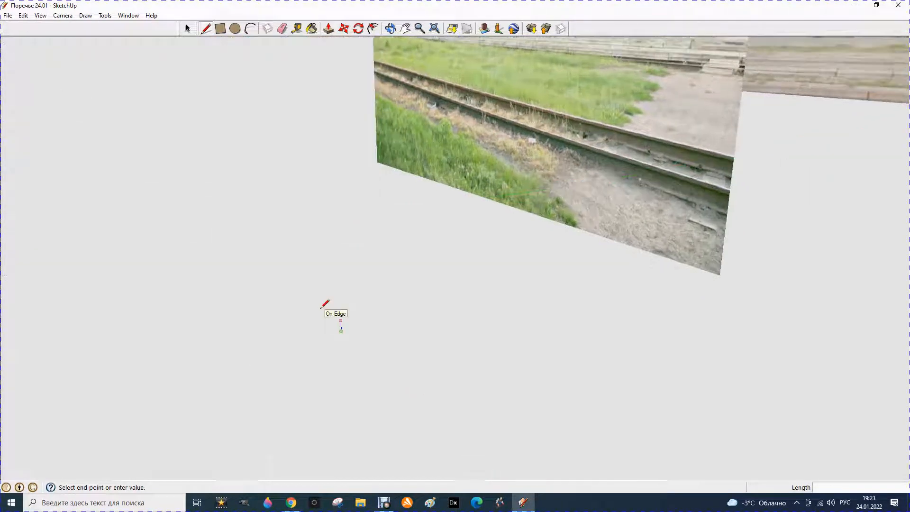
scroll(321, 308, down, 1)
scroll(321, 307, up, 1)
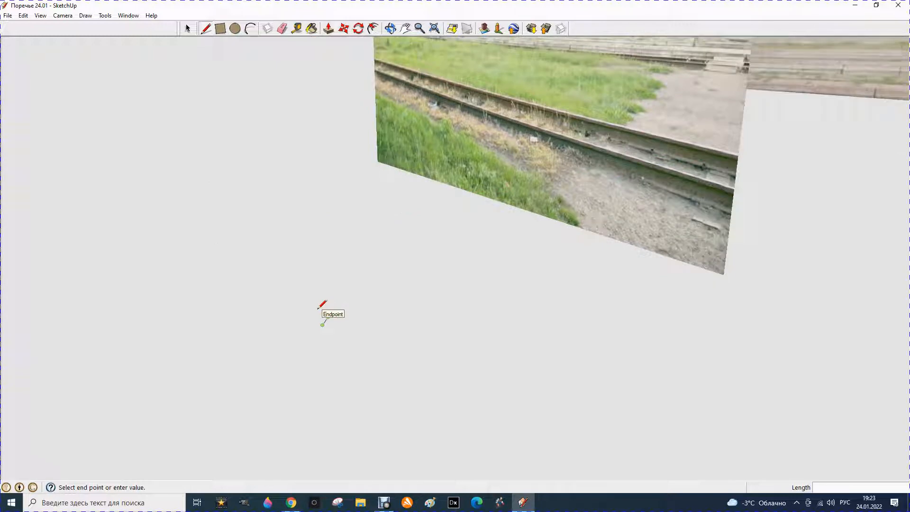
scroll(317, 287, up, 2)
scroll(315, 274, down, 4)
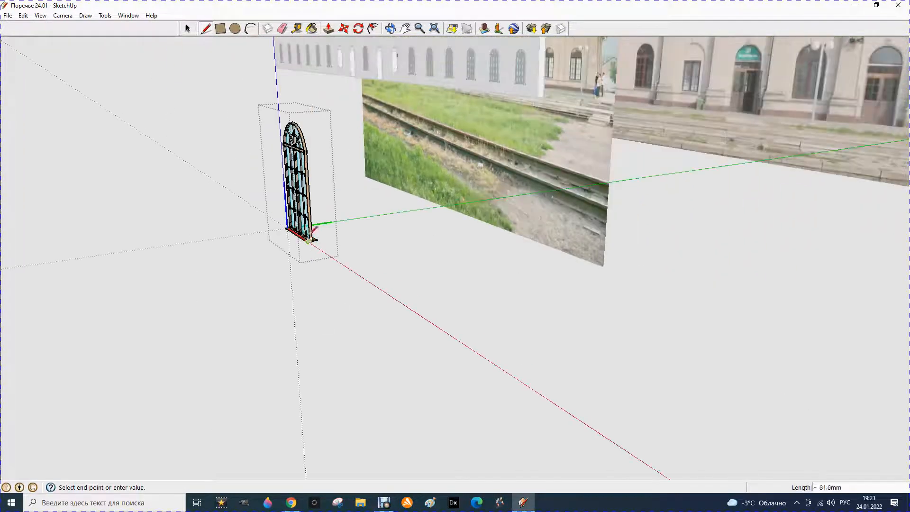
key(Escape)
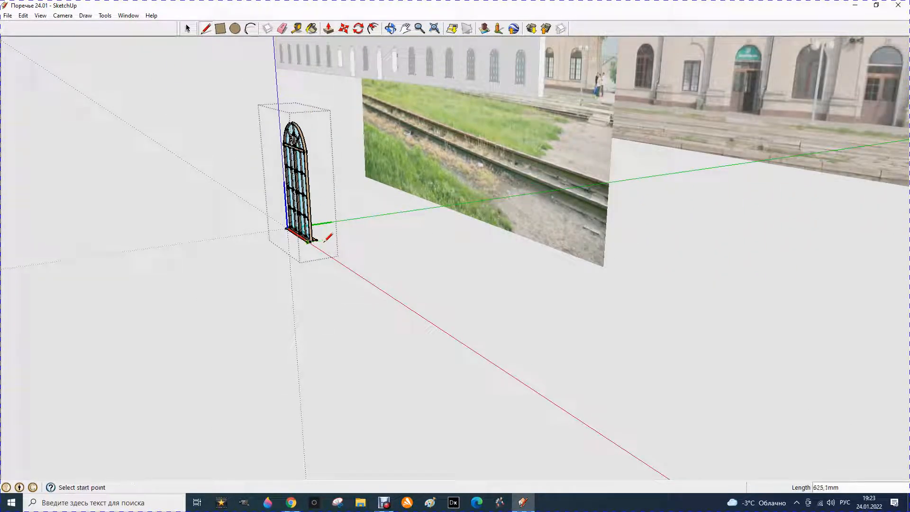
Step: Draw a 10 mm vertical line from the front end of the 45 mm line down to the sill profile's bottom edge
click(389, 30)
scroll(320, 231, up, 5)
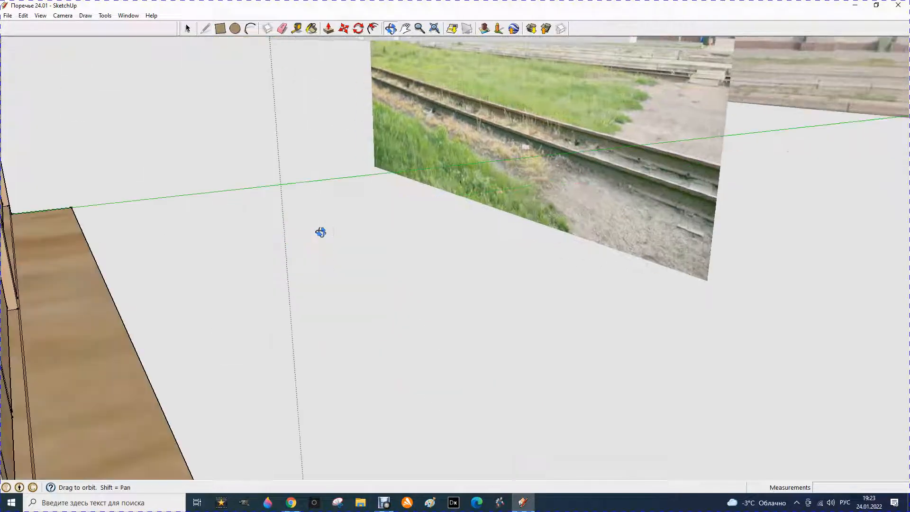
scroll(310, 258, down, 3)
scroll(277, 274, up, 2)
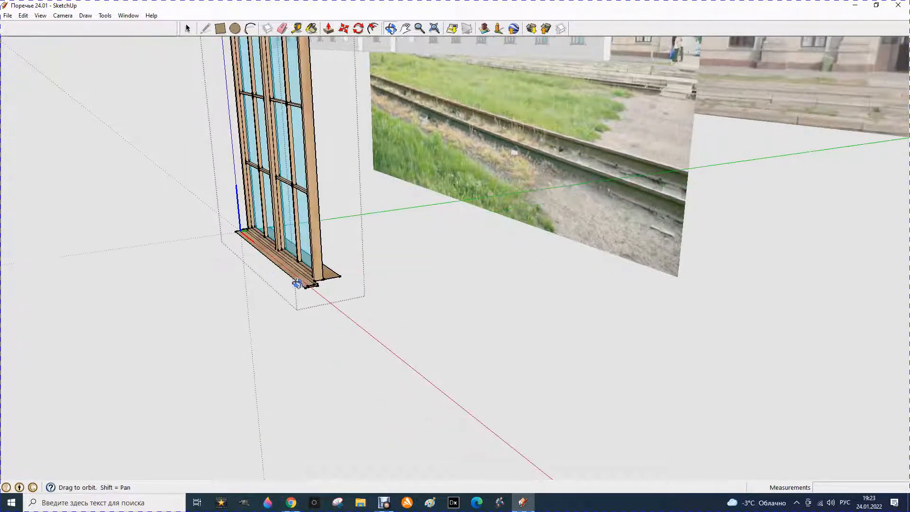
scroll(299, 284, up, 1)
scroll(300, 285, up, 2)
scroll(300, 285, up, 2)
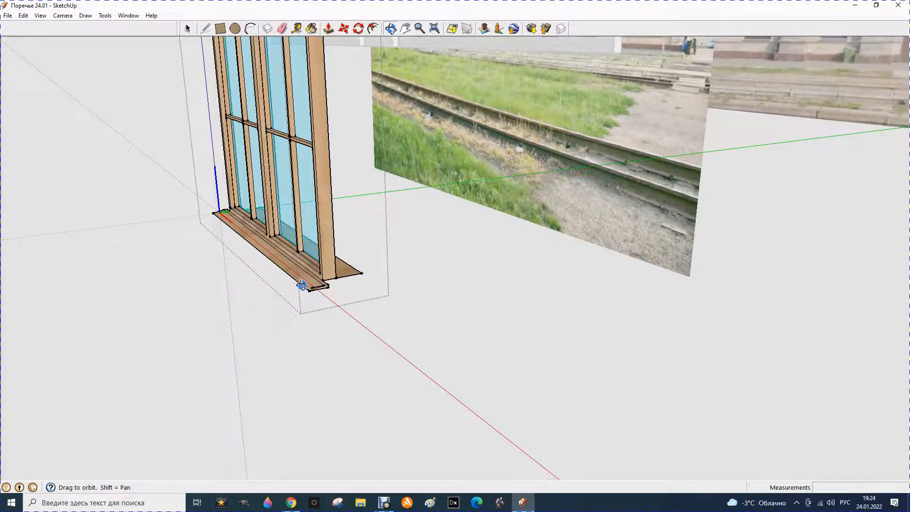
scroll(301, 286, up, 2)
scroll(302, 286, up, 1)
scroll(302, 286, up, 1)
click(188, 28)
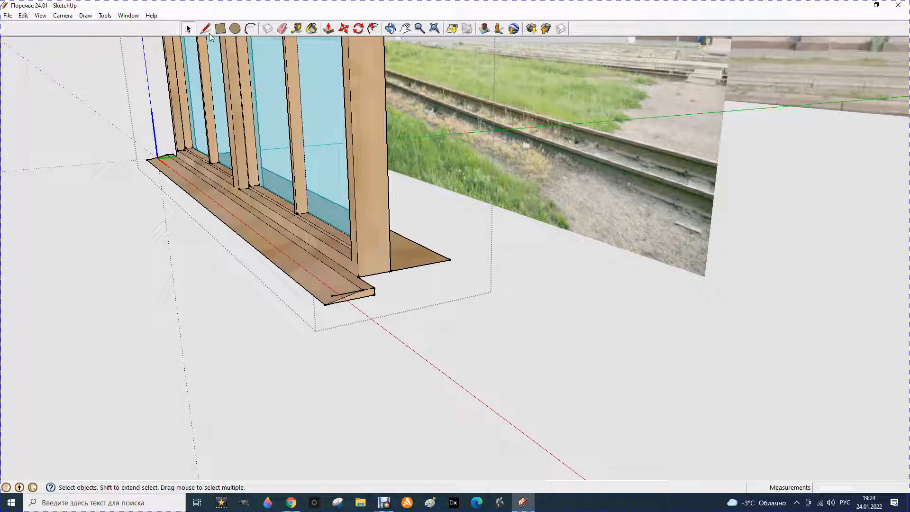
click(205, 30)
click(333, 294)
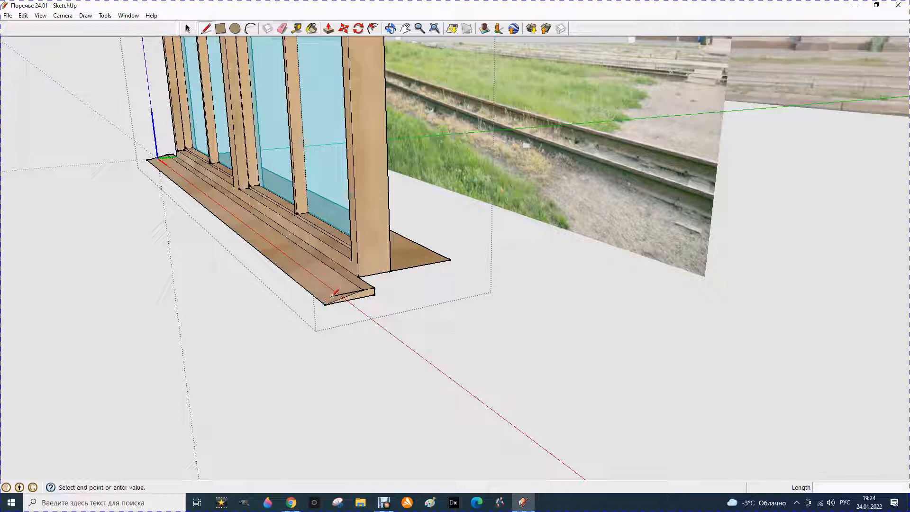
click(335, 298)
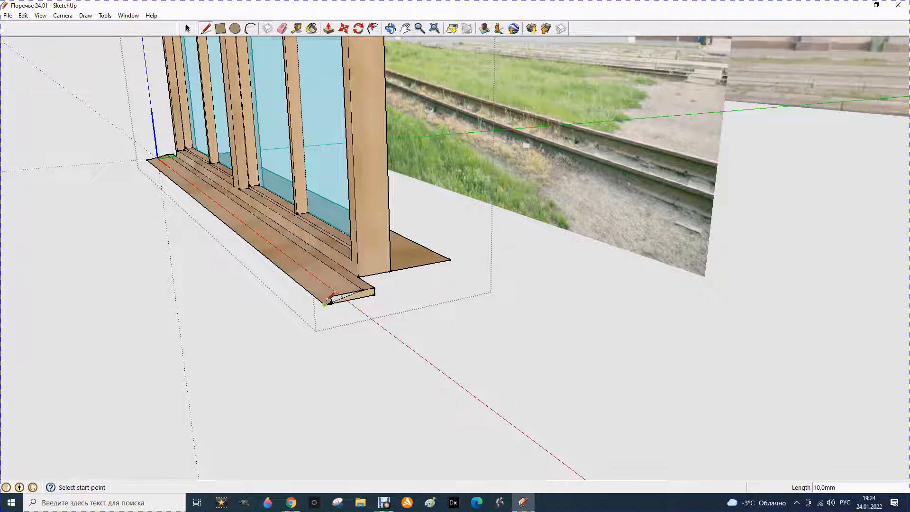
Step: Draw a 30 mm horizontal line outward from the sill's lower front corner and close the sloped nose profile up to the 10 mm vertical line
scroll(331, 297, up, 2)
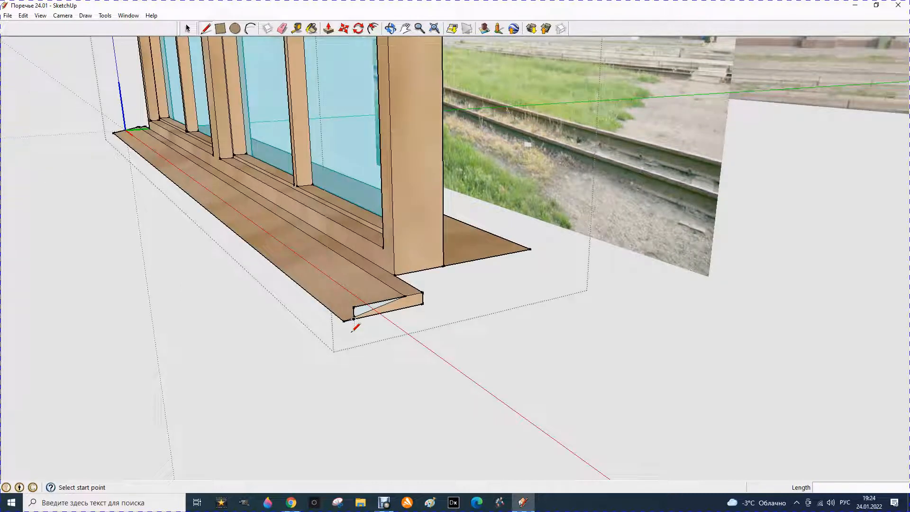
click(344, 321)
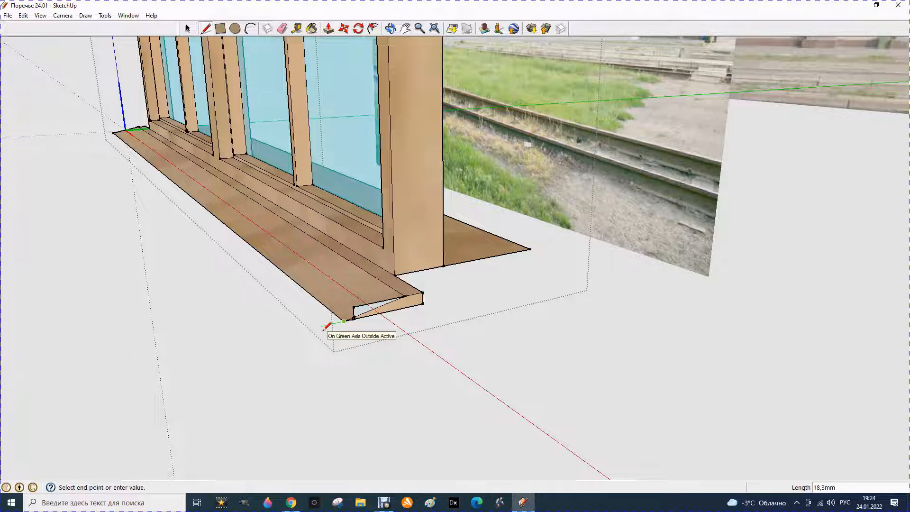
key(Return)
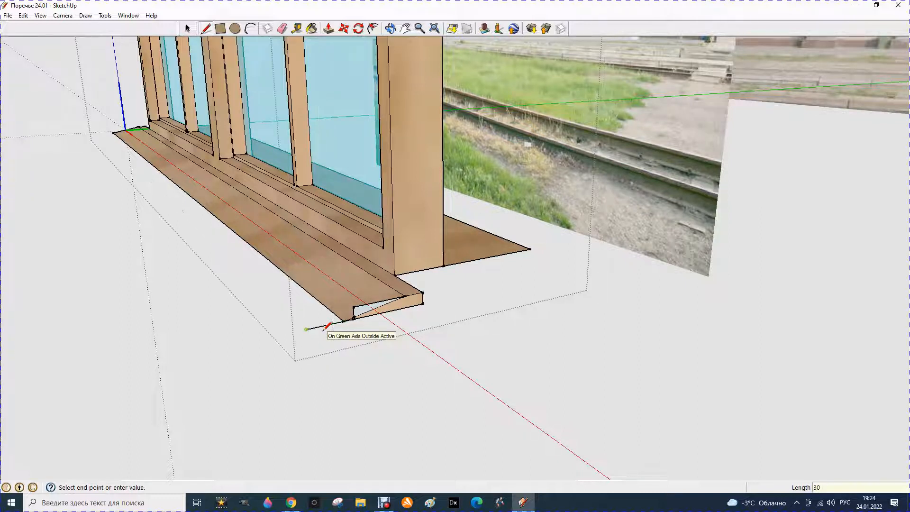
click(354, 307)
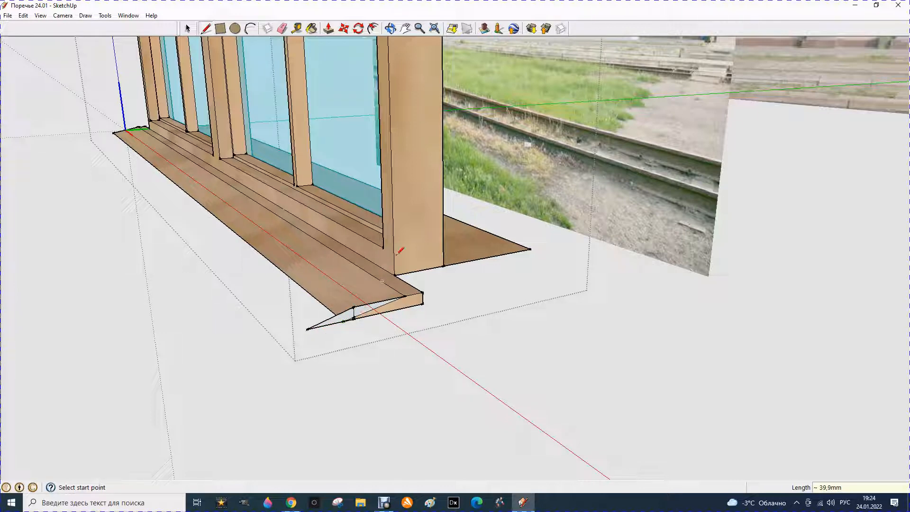
Step: Erase the diagonal edge crossing the sill's end profile, undoing any accidental erasure beside it
click(282, 29)
click(379, 303)
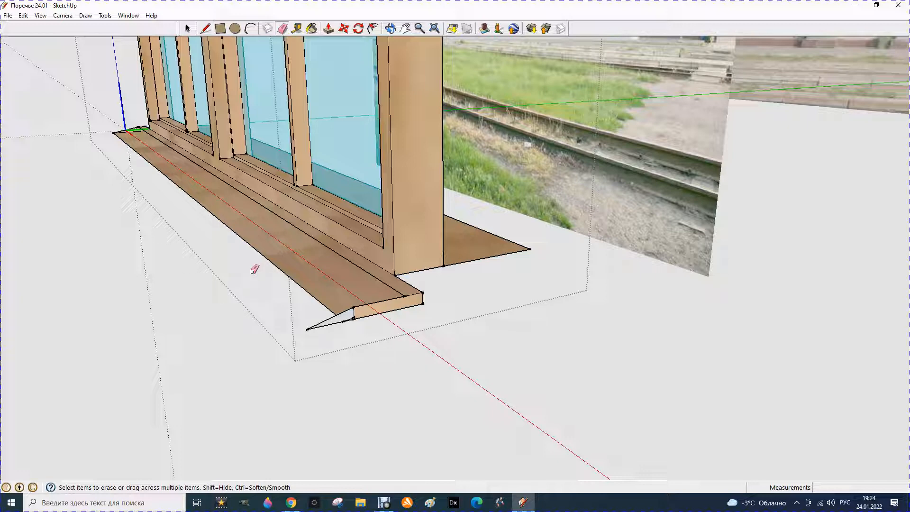
scroll(353, 318, down, 1)
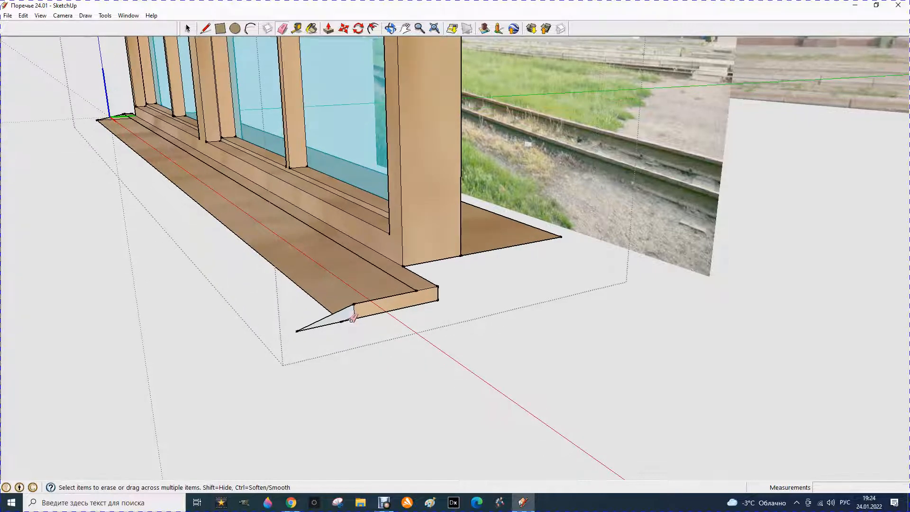
scroll(351, 318, up, 3)
scroll(348, 314, down, 5)
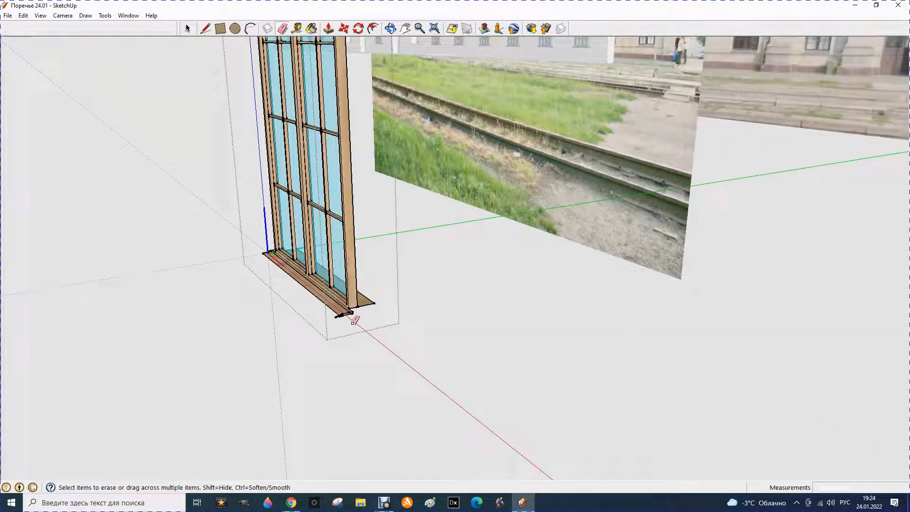
click(345, 315)
key(ctrl+z)
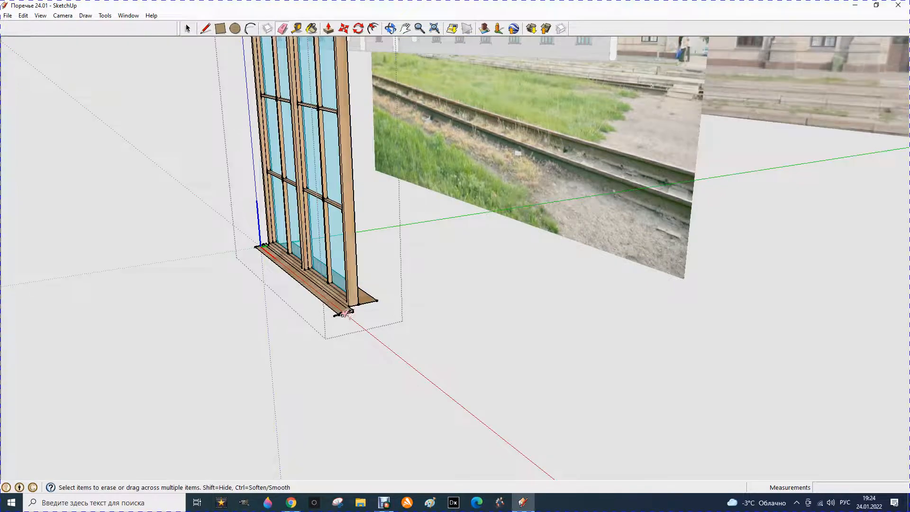
Step: Push/Pull the main part of the sill's end profile about 722 mm along the window's outer side
click(391, 27)
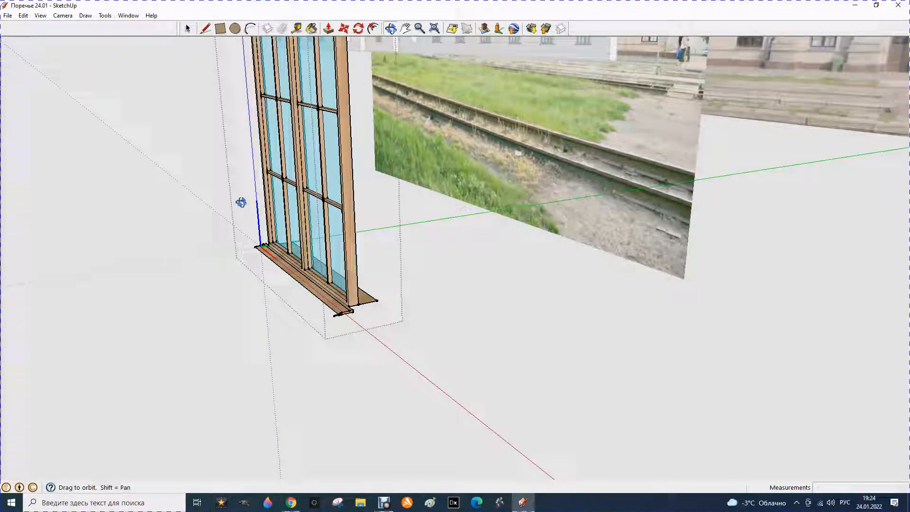
drag(240, 201, 255, 230)
scroll(161, 201, down, 6)
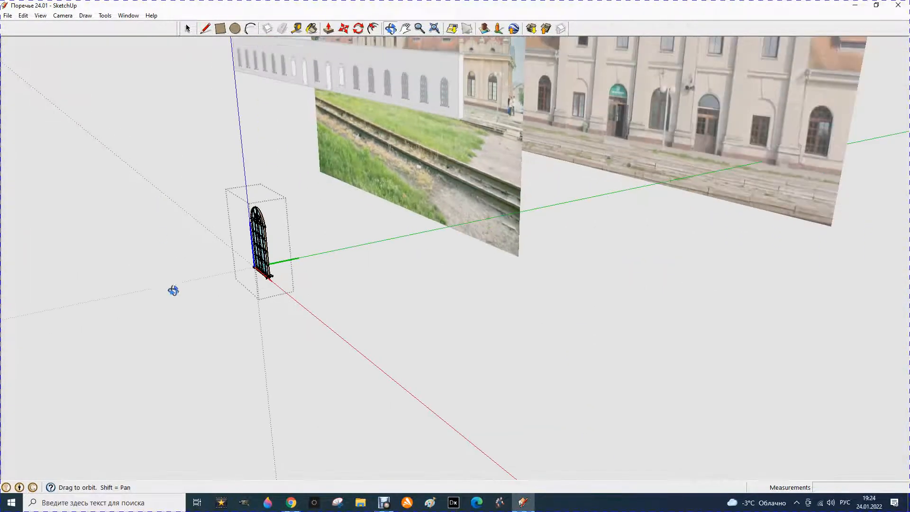
drag(304, 371, 336, 369)
scroll(329, 291, down, 8)
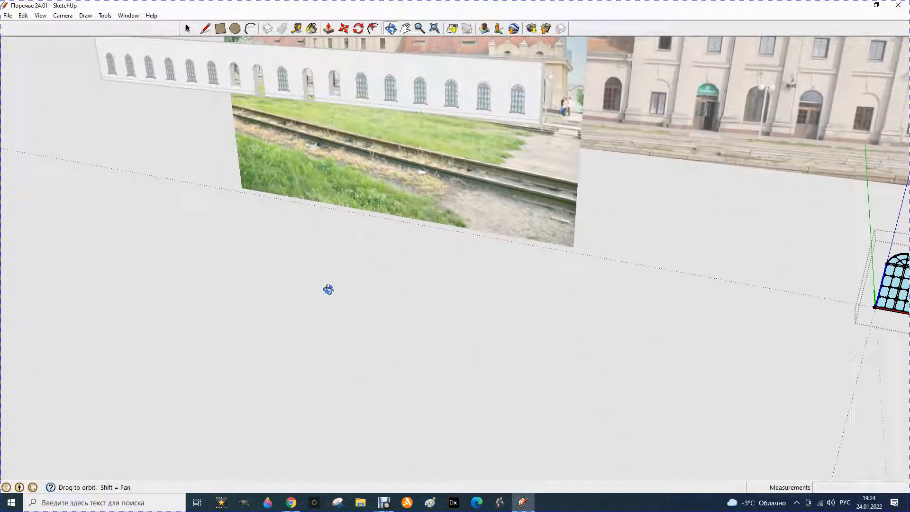
drag(280, 325, 595, 242)
scroll(530, 230, up, 10)
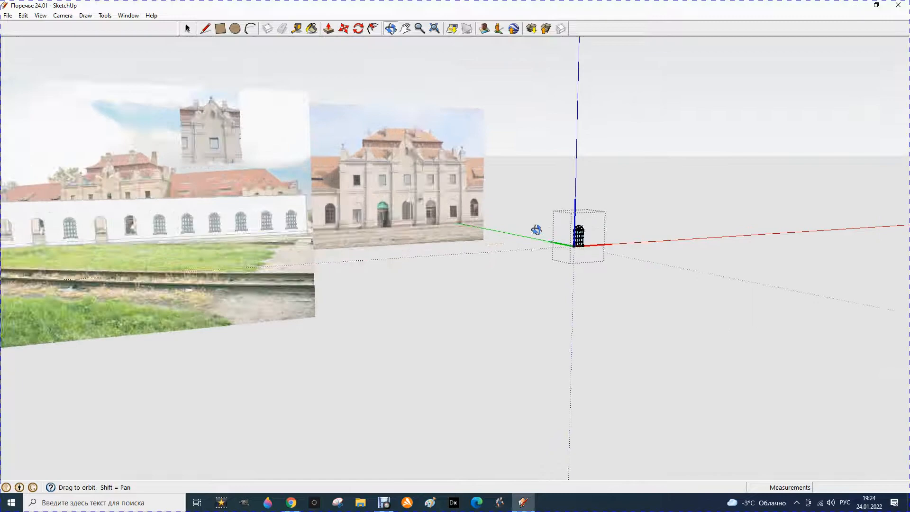
scroll(578, 252, up, 6)
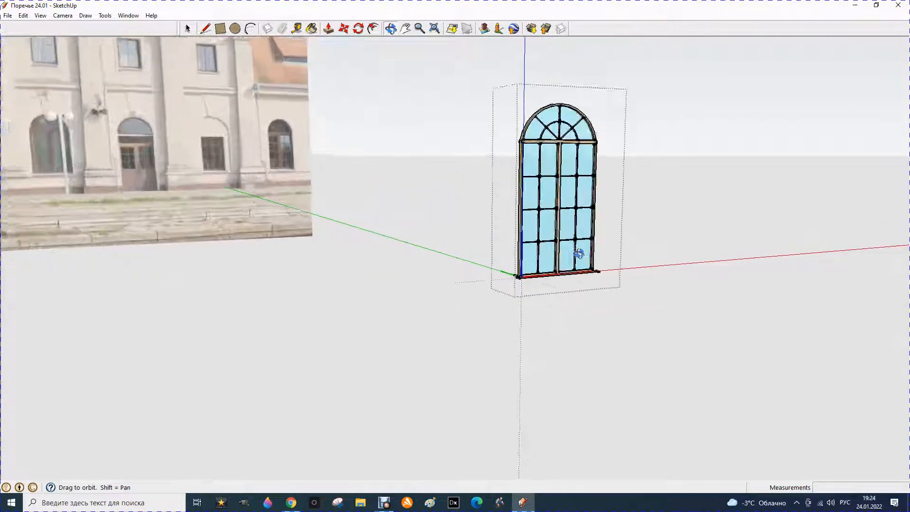
scroll(567, 286, up, 8)
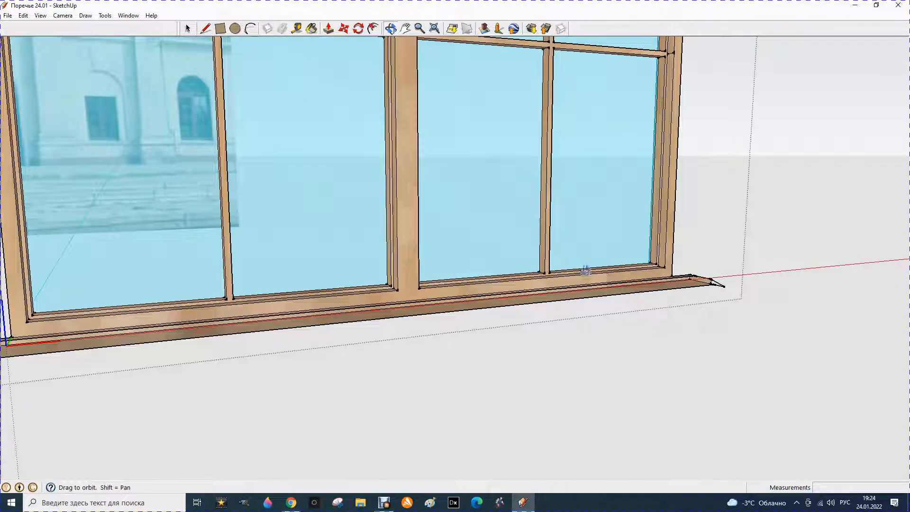
click(327, 30)
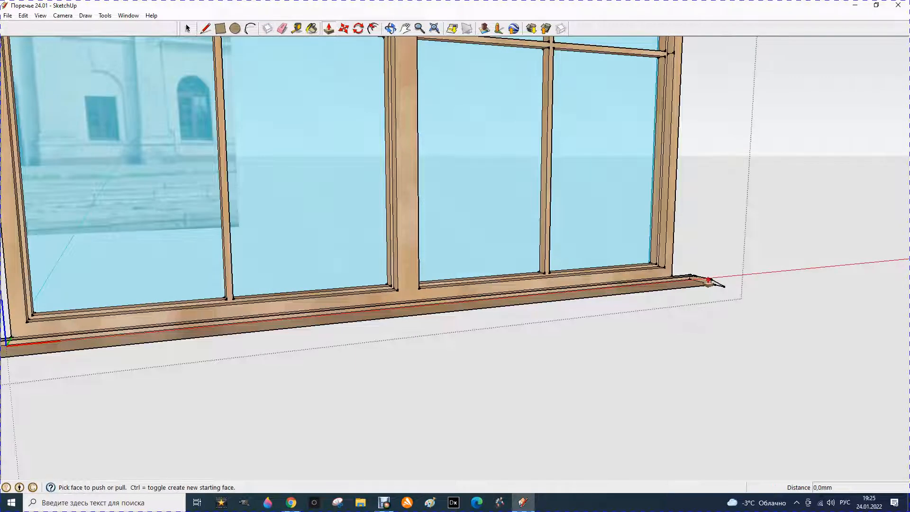
click(704, 282)
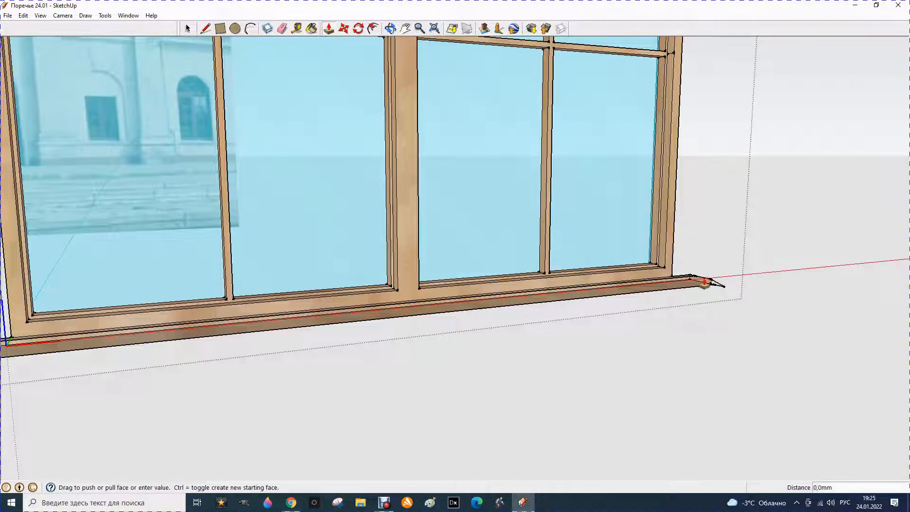
click(376, 311)
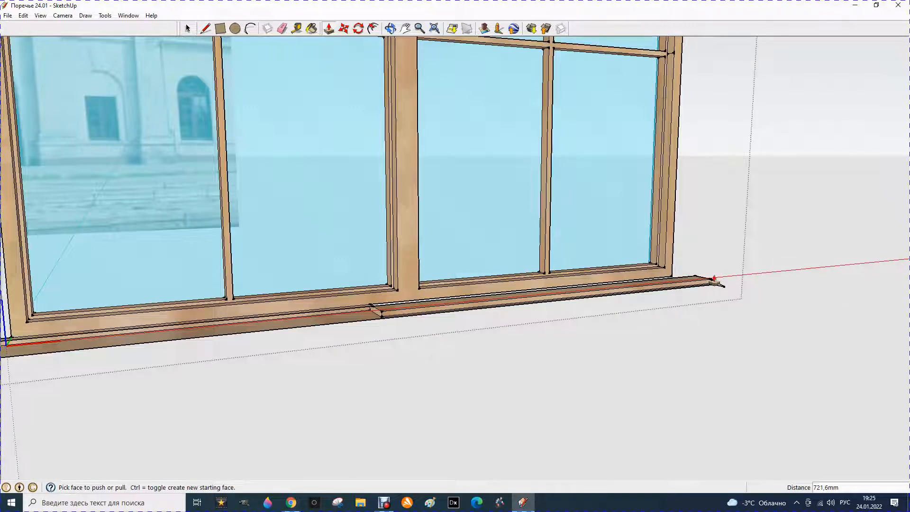
Step: Push/Pull the triangular nose profile at the sill's end about 692 mm along the front of the sill
scroll(713, 285, up, 3)
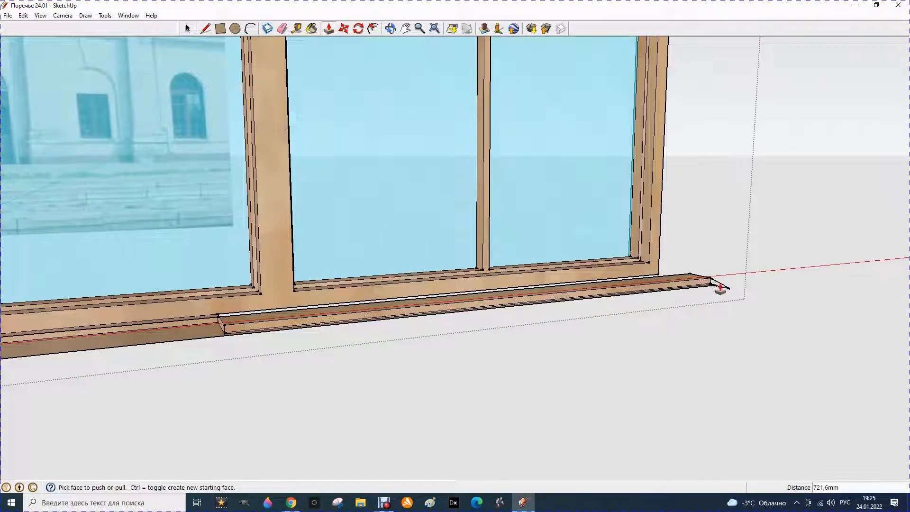
click(716, 285)
click(255, 346)
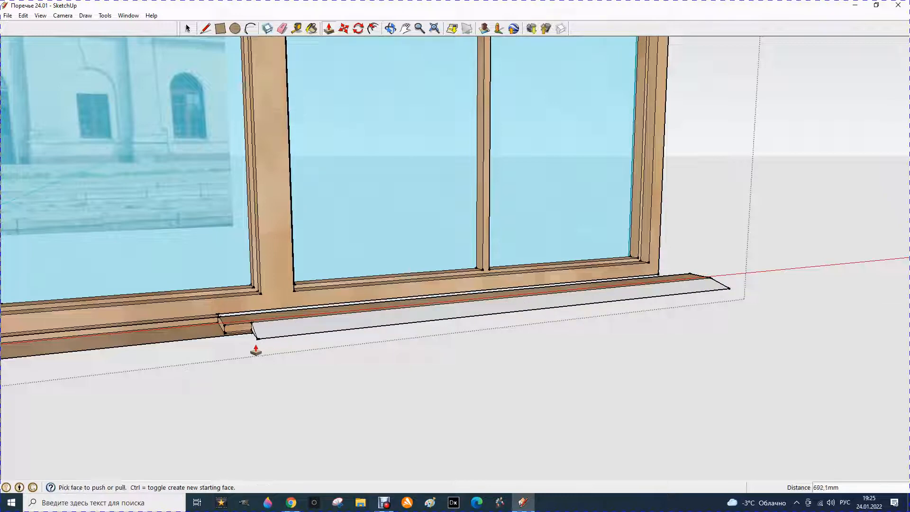
Step: Extend the sill body about 578 mm and the sloped nose about 608 mm with Push/Pull to reach the sill's opposite end
click(408, 30)
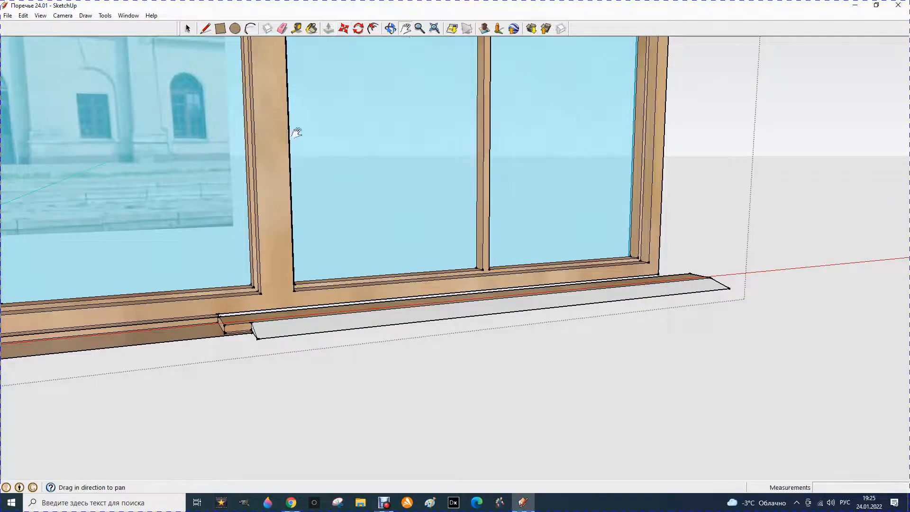
drag(58, 270, 548, 236)
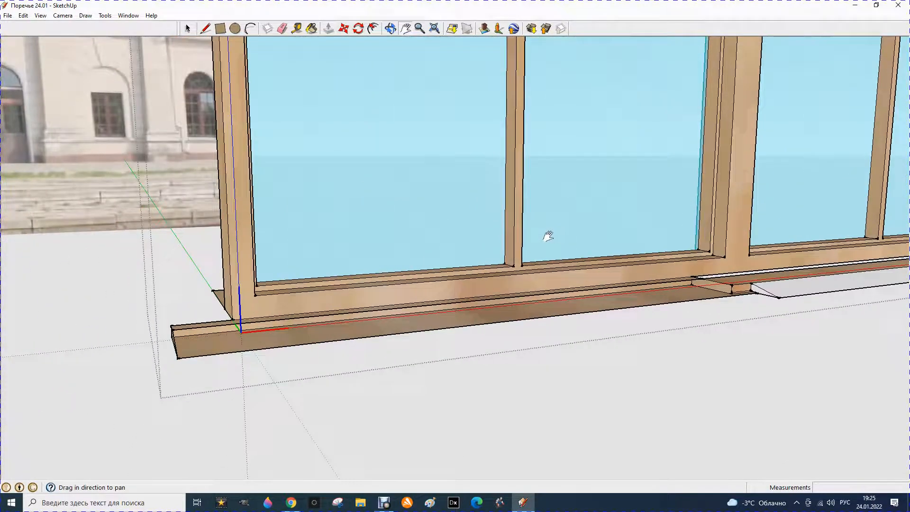
click(328, 28)
drag(711, 287, 171, 343)
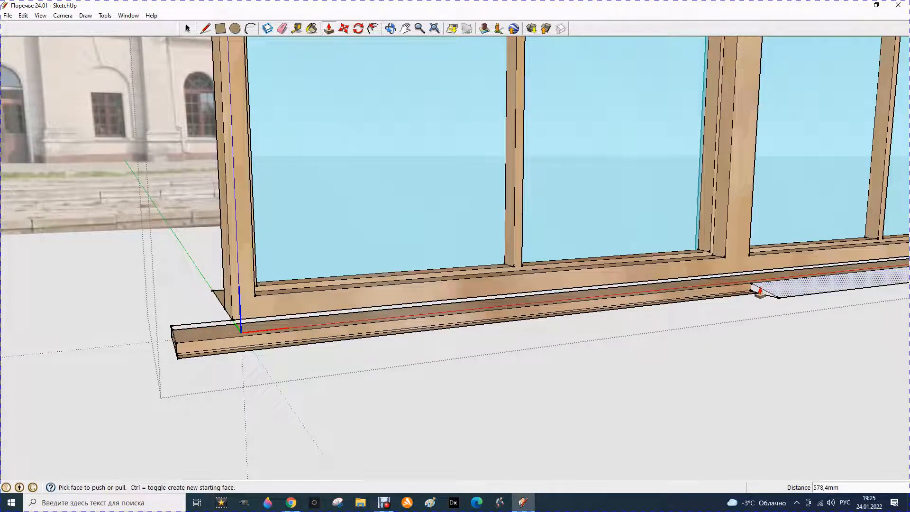
mouse_move(758, 290)
mouse_down()
mouse_move(398, 358)
mouse_move(178, 360)
mouse_up()
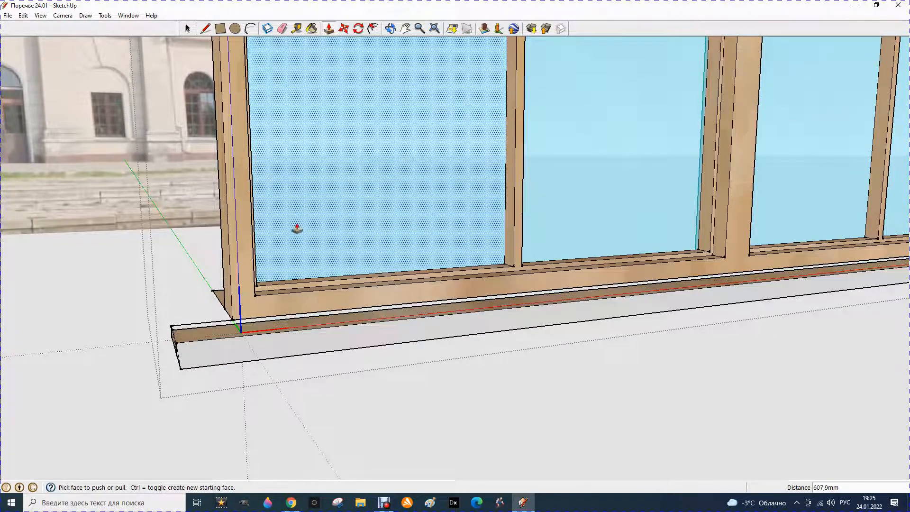
Step: Sample the Wood_Floor material from the window frame and paint the sill's sloped front face with it
click(312, 29)
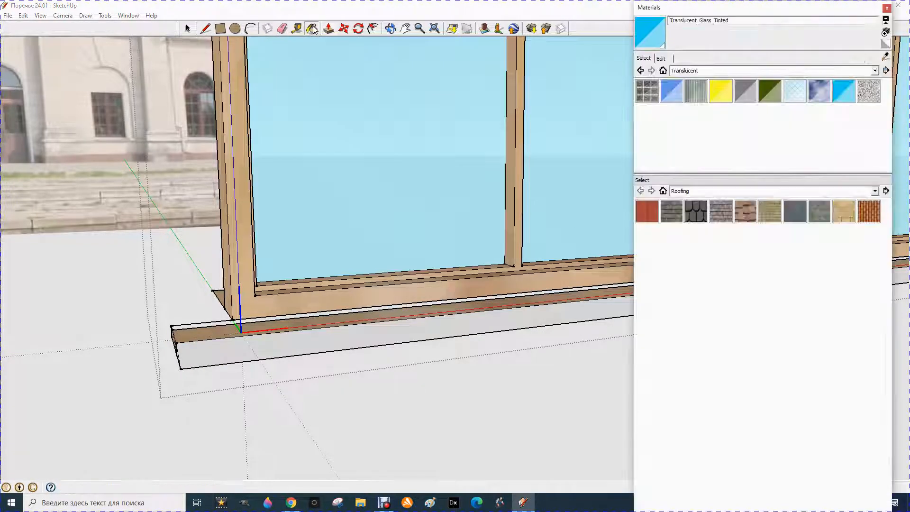
click(886, 56)
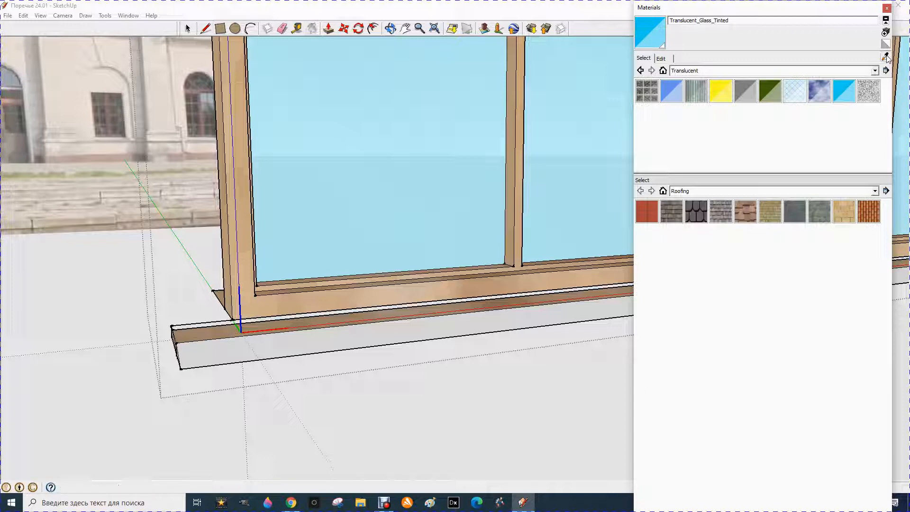
click(265, 303)
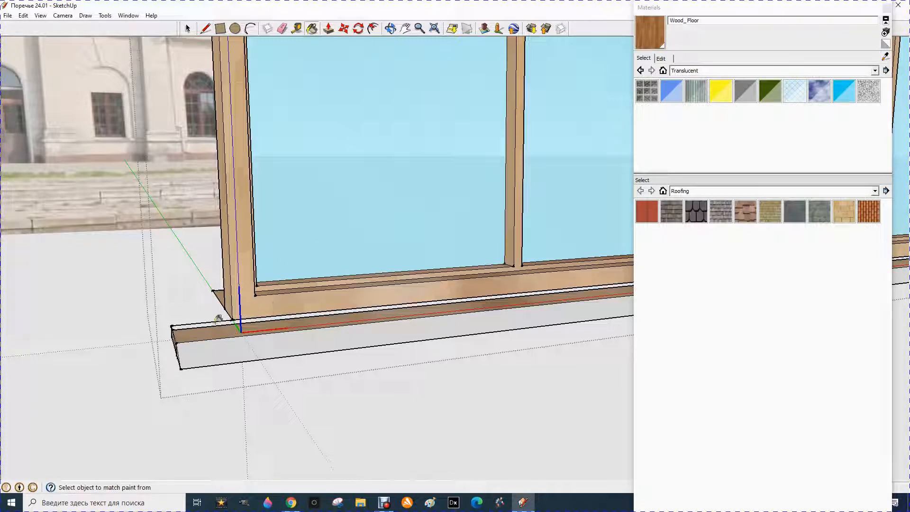
click(293, 335)
Step: Start a line at the far end of the white strip between the window frame and the outer sill
click(391, 32)
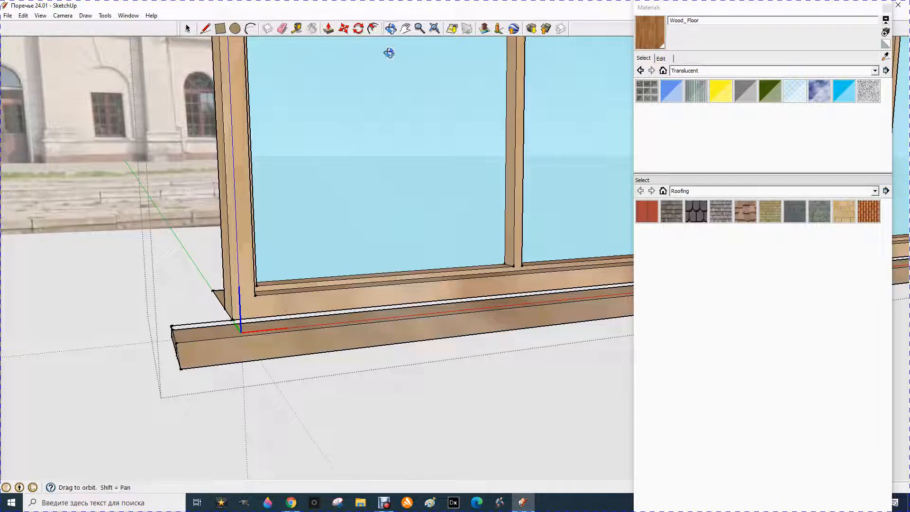
drag(232, 279, 480, 300)
click(205, 28)
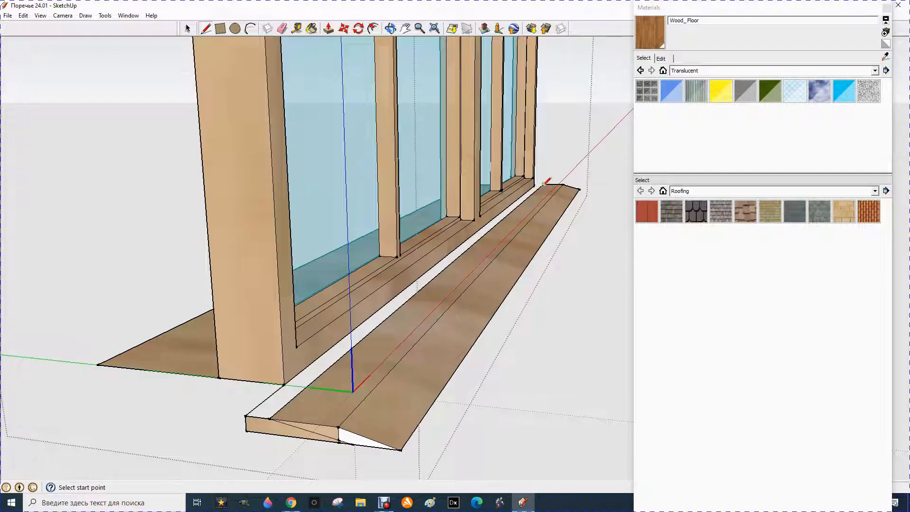
Step: Close the gap between the window frame and the sill with a line at the far end and paint the new faces Wood_Floor
scroll(545, 183, up, 5)
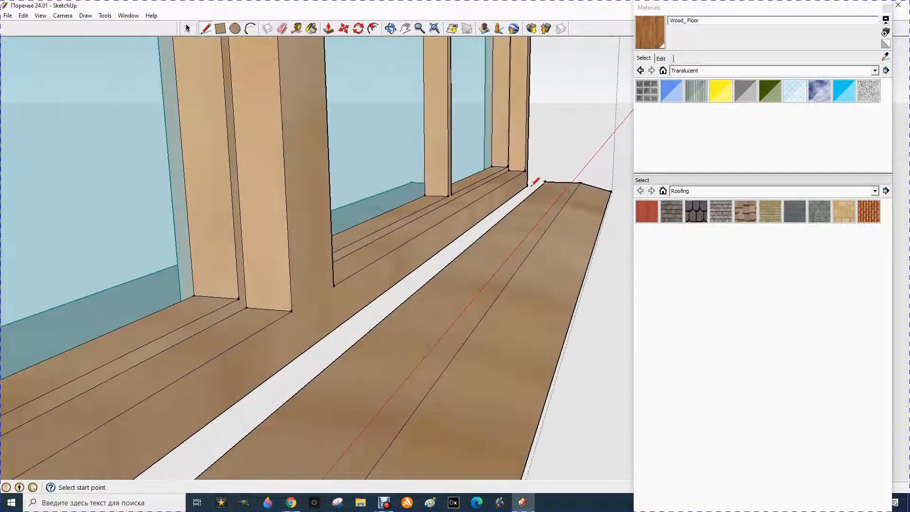
click(527, 184)
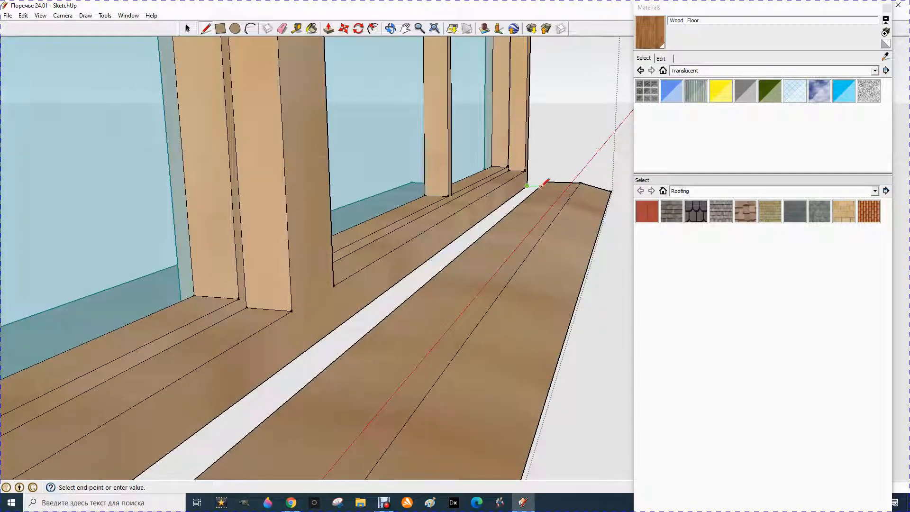
click(542, 186)
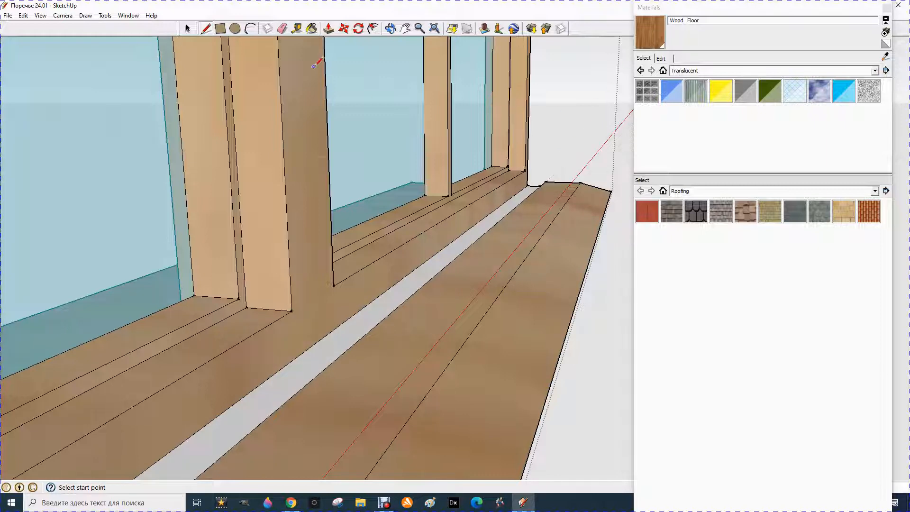
click(312, 29)
click(448, 253)
mouse_move(481, 203)
middle_down()
mouse_move(488, 194)
mouse_move(440, 263)
middle_up()
click(303, 398)
Step: Draw the bottom and inner vertical edges that close the sill's open end profile beside the window frame
click(390, 29)
drag(504, 269, 364, 272)
scroll(483, 256, up, 1)
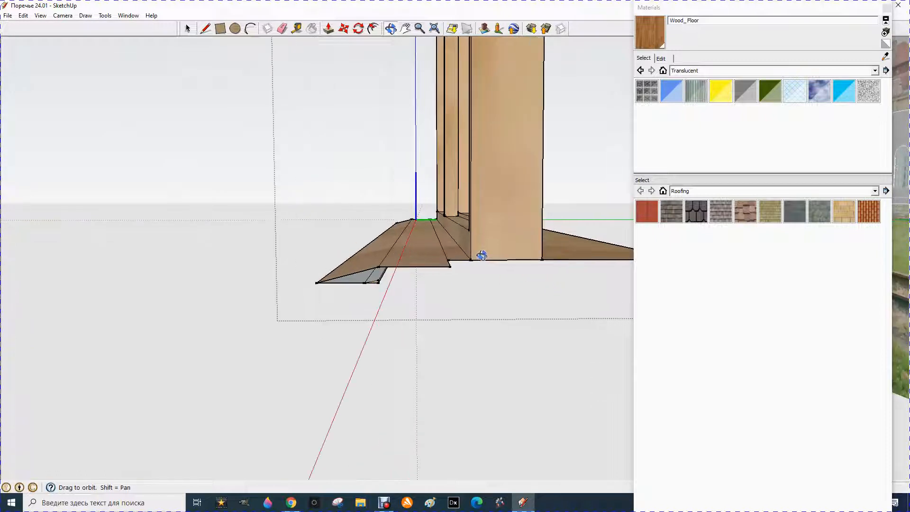
drag(473, 285, 451, 277)
click(206, 29)
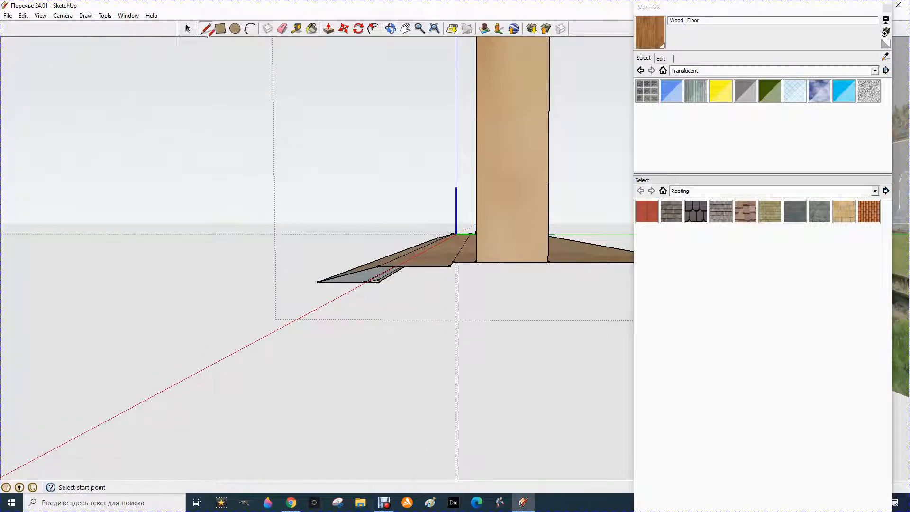
click(379, 282)
click(460, 282)
key(Escape)
click(449, 267)
click(449, 283)
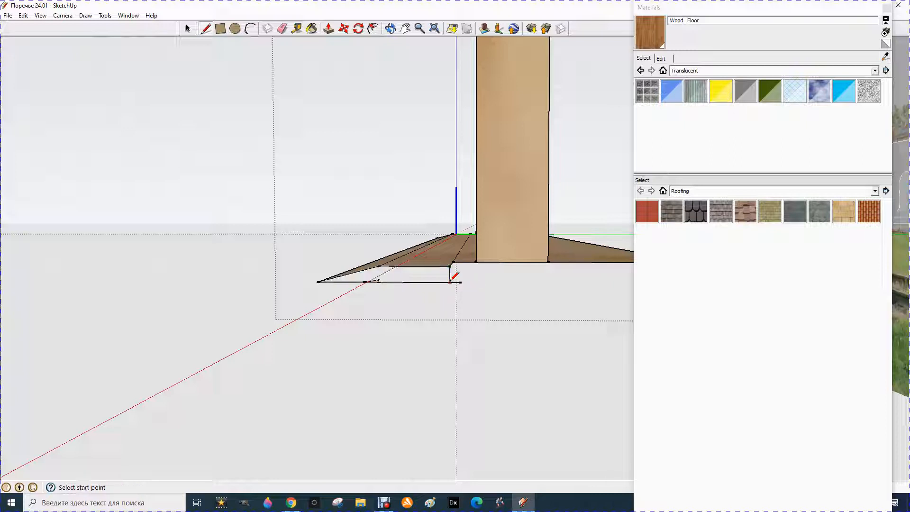
Step: Paint the sill's closed end face Wood_Floor and erase the line stub extending past its lower corner
key(b)
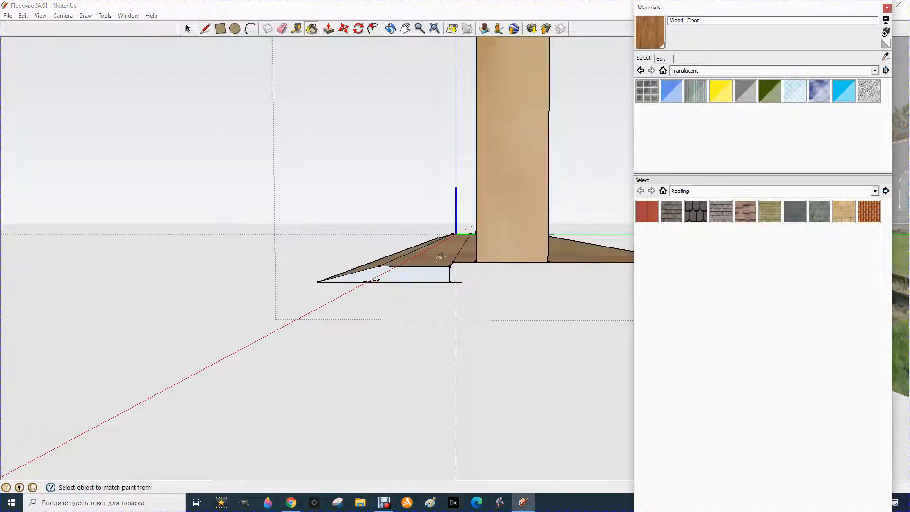
click(407, 279)
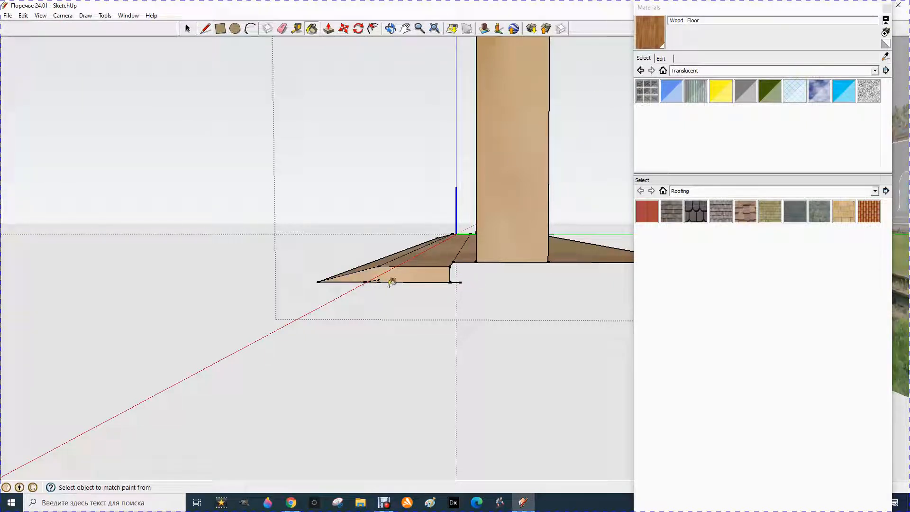
click(282, 28)
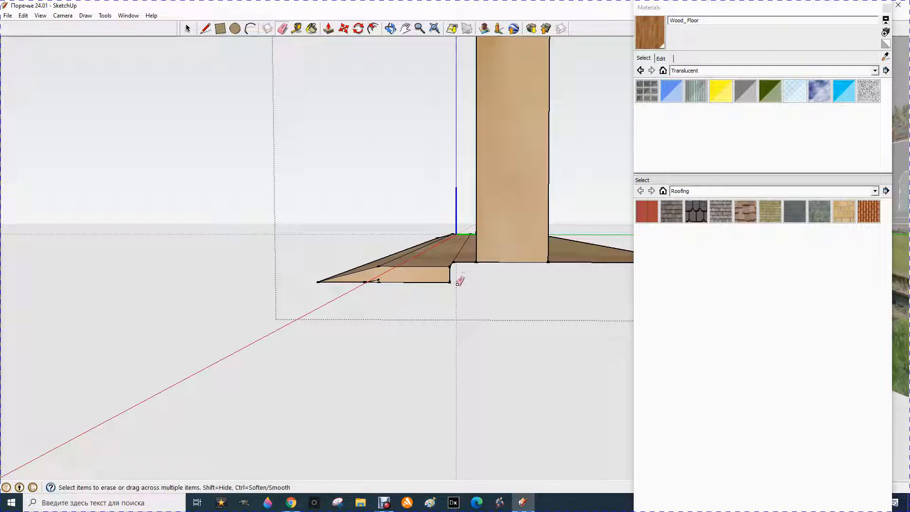
Step: Choose Metal_Rusted from the Metal materials and paint the outer sill's top faces with it
click(391, 29)
drag(167, 130, 577, 262)
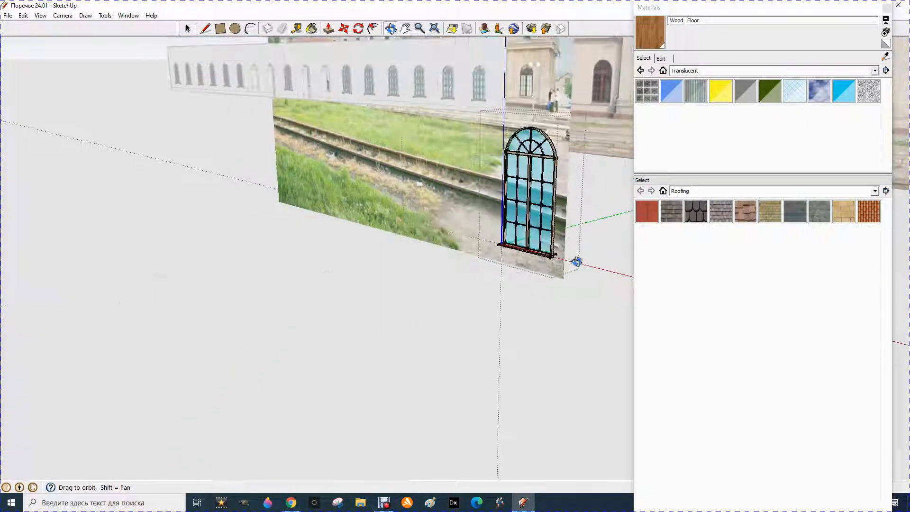
scroll(571, 242, up, 5)
scroll(531, 270, down, 4)
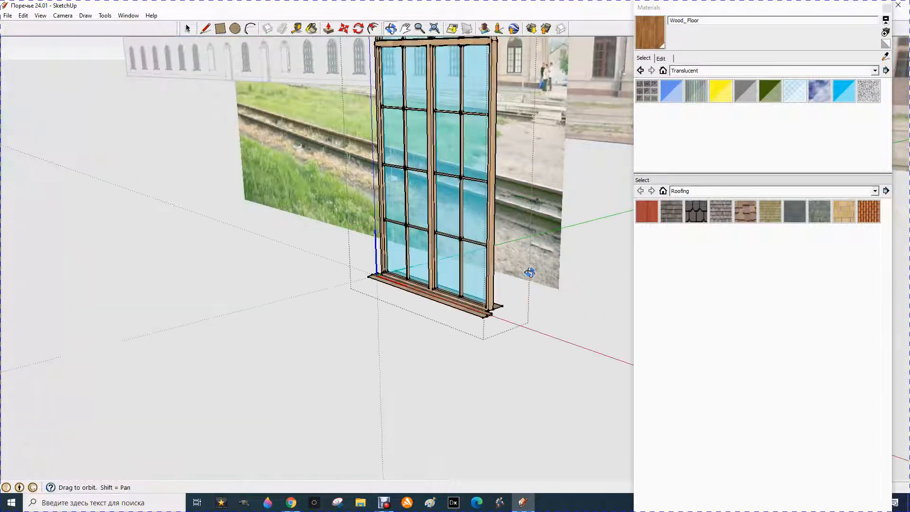
scroll(472, 309, up, 2)
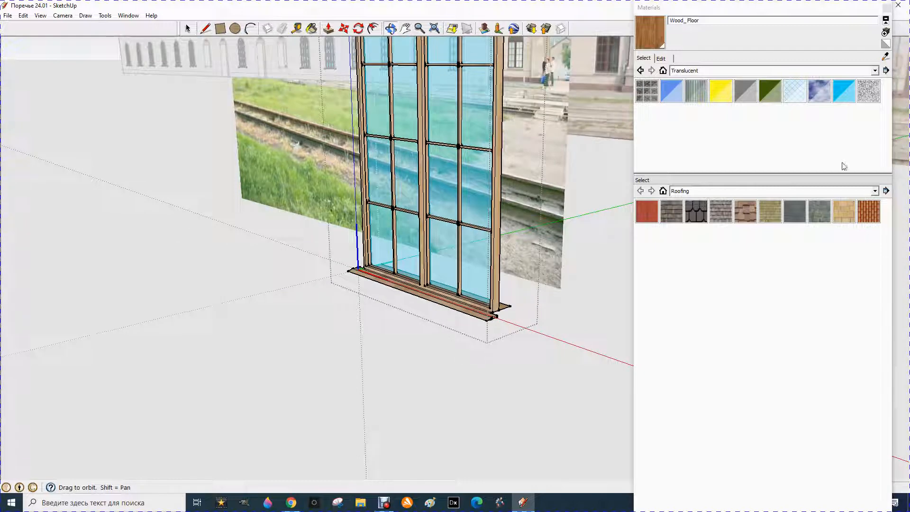
click(874, 71)
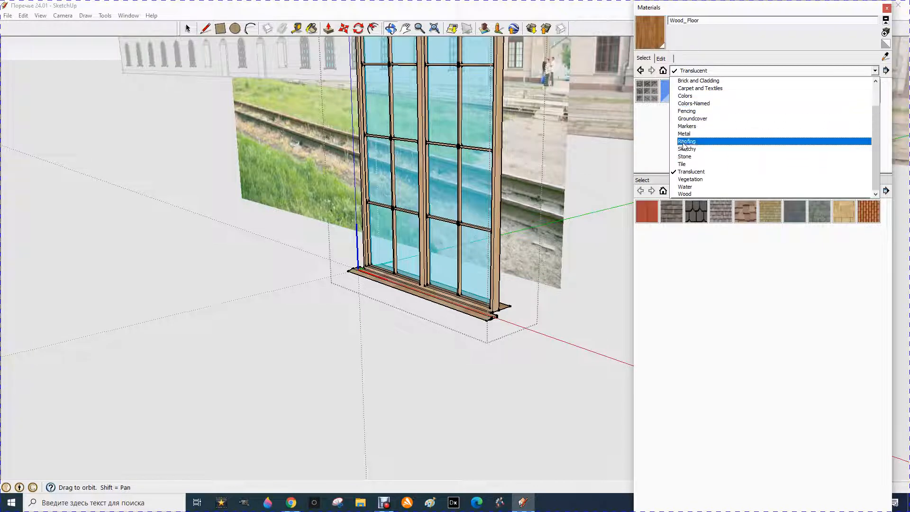
click(689, 134)
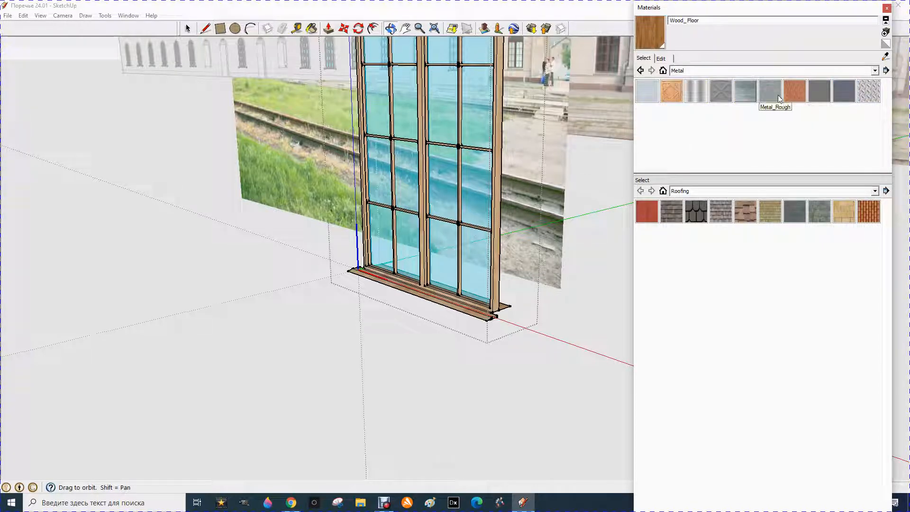
click(795, 93)
scroll(496, 311, up, 5)
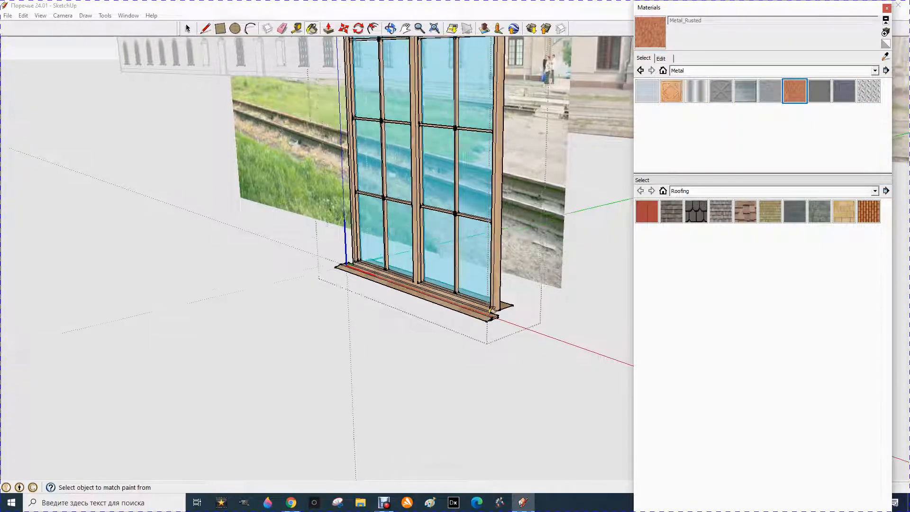
click(487, 313)
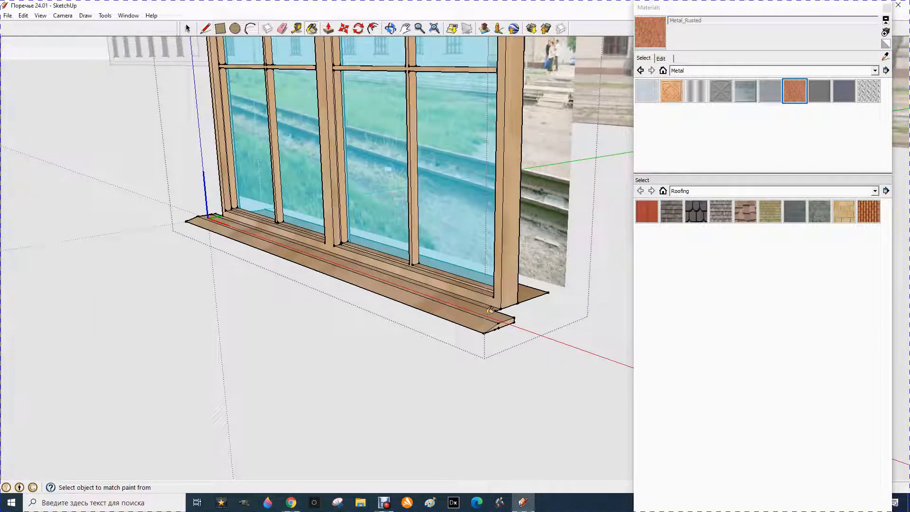
click(478, 328)
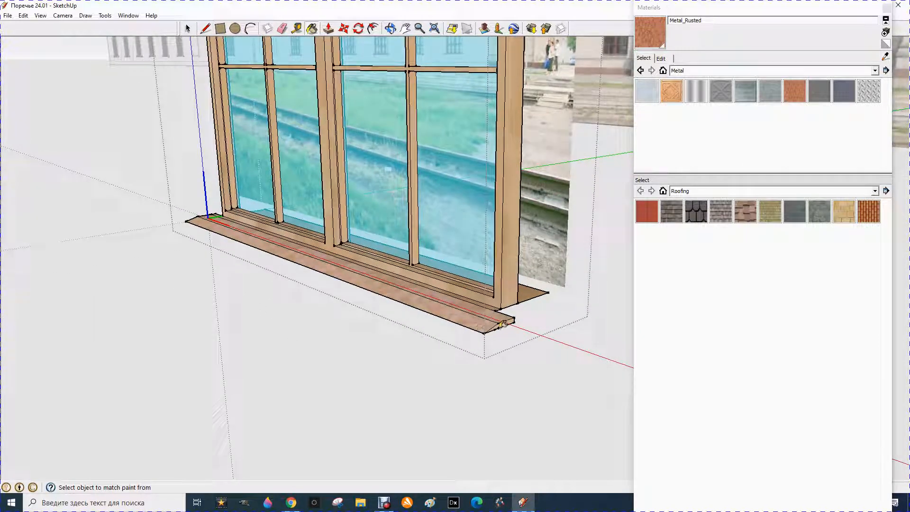
Step: Paint the sill's opposite end faces with Metal_Rusted and close the window component
click(392, 30)
mouse_move(223, 207)
mouse_down()
mouse_move(514, 242)
mouse_move(192, 325)
mouse_move(309, 301)
mouse_move(420, 257)
mouse_up()
click(650, 33)
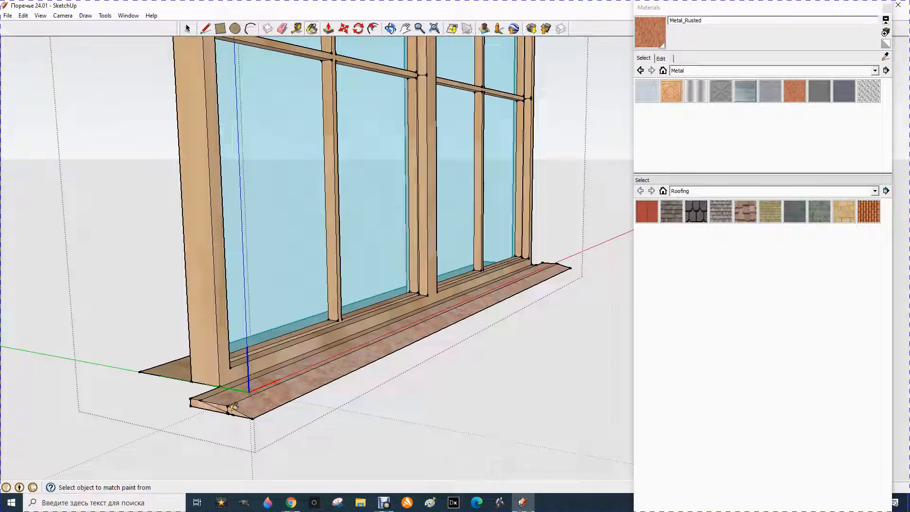
scroll(425, 316, down, 2)
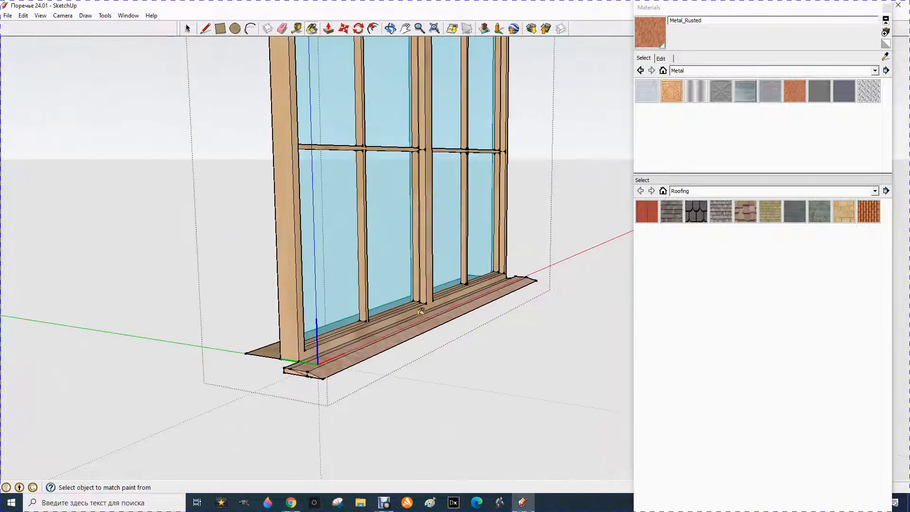
click(187, 29)
click(153, 154)
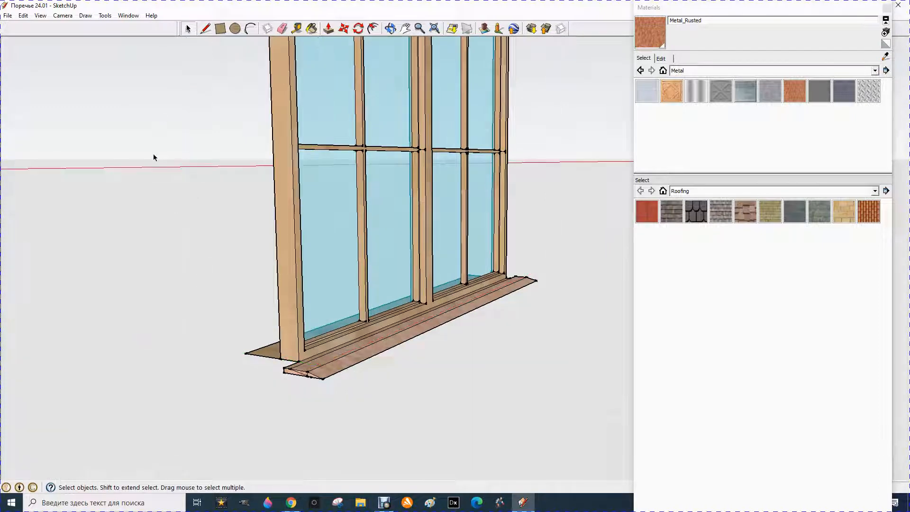
Step: Examine the repainted sill on the window copies along the building wall, close up and from a distance
click(390, 29)
drag(443, 266, 153, 329)
scroll(299, 319, down, 10)
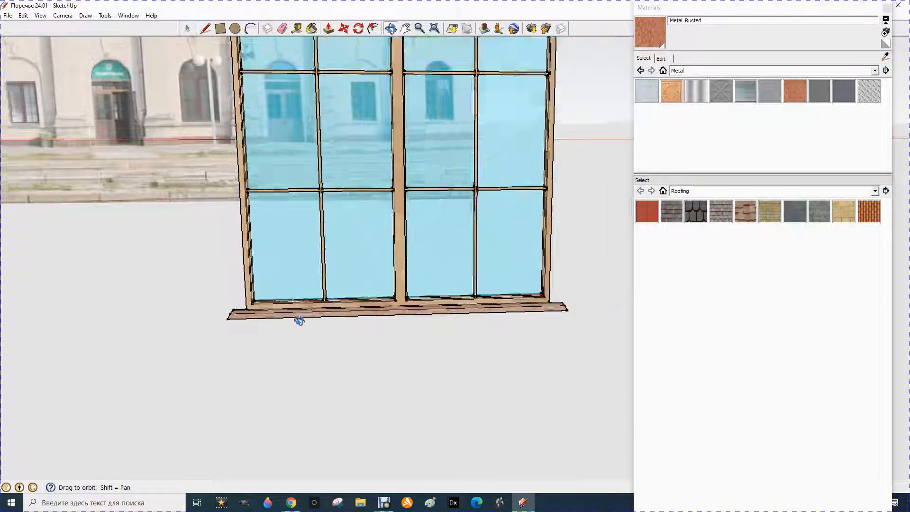
scroll(472, 309, down, 5)
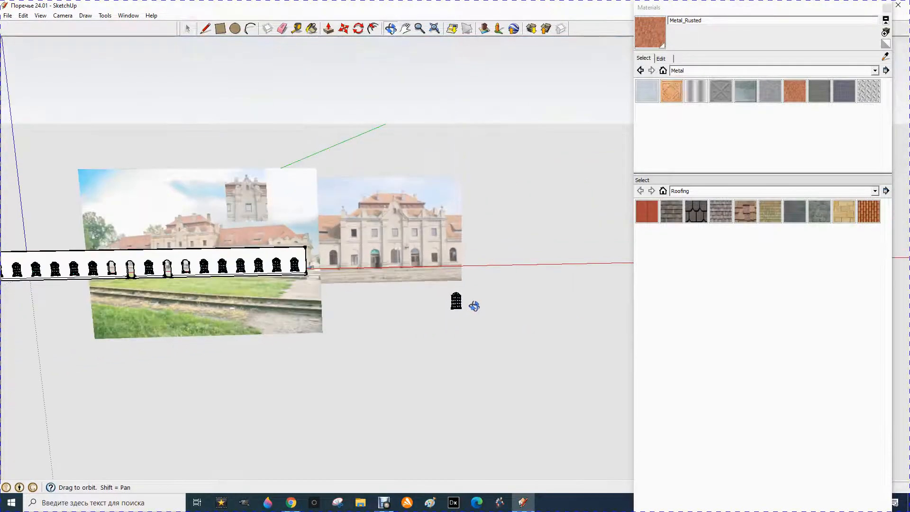
drag(394, 308, 297, 324)
scroll(320, 277, up, 12)
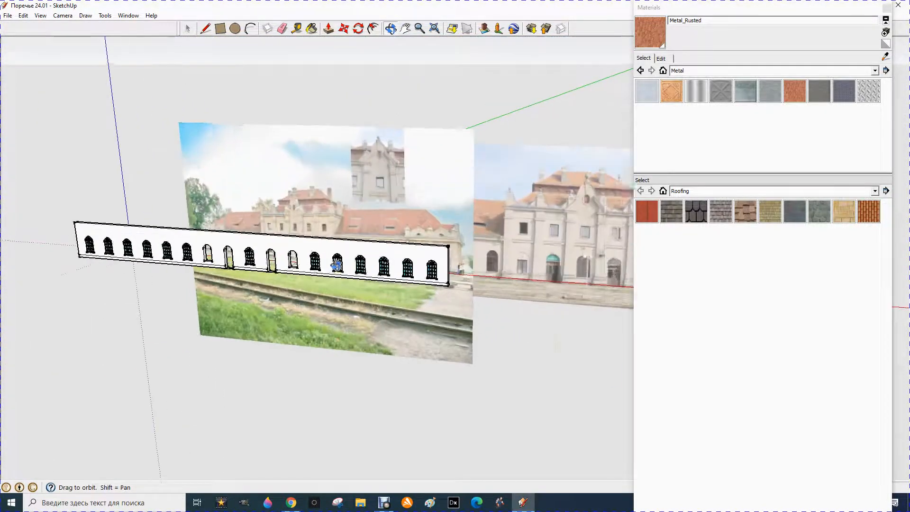
scroll(375, 281, up, 8)
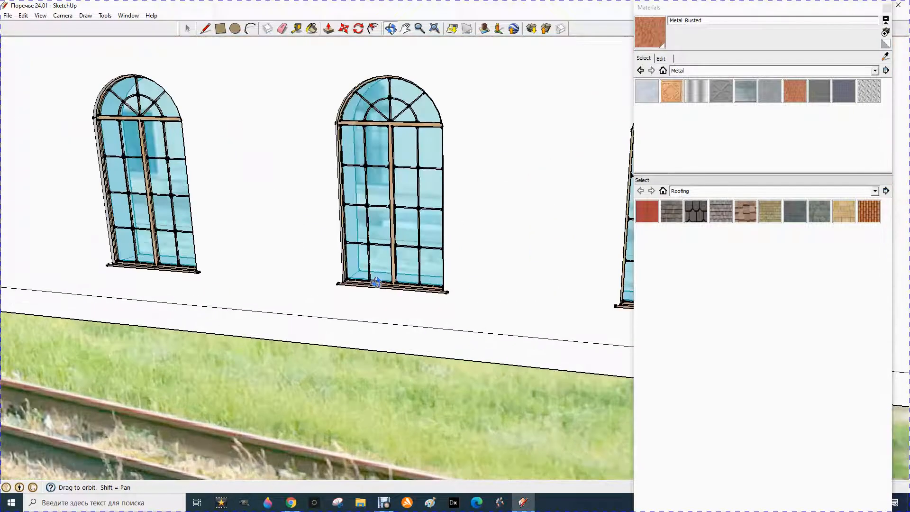
scroll(372, 302, up, 4)
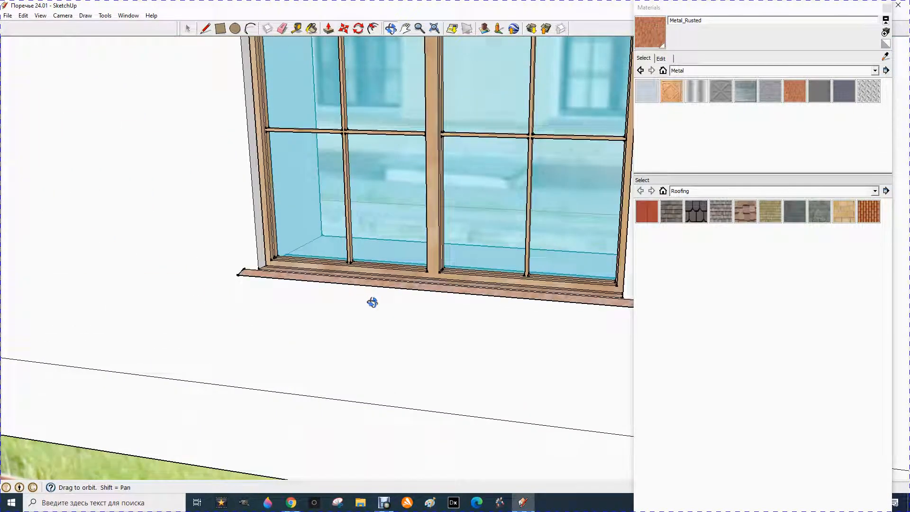
middle_drag(352, 308, 276, 308)
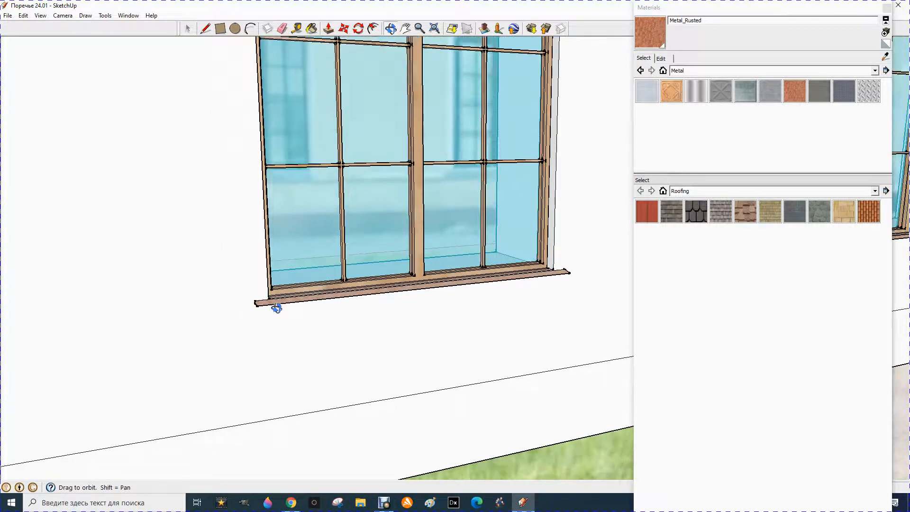
scroll(276, 308, down, 8)
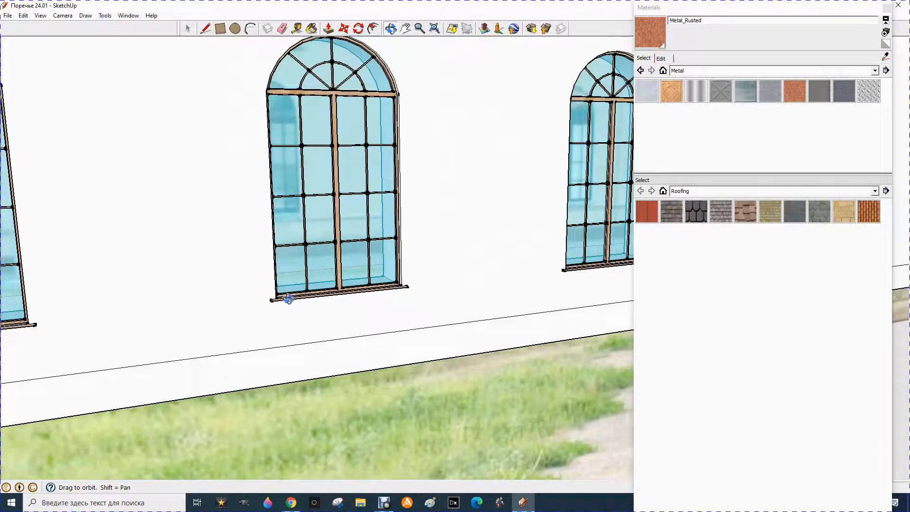
scroll(336, 283, down, 10)
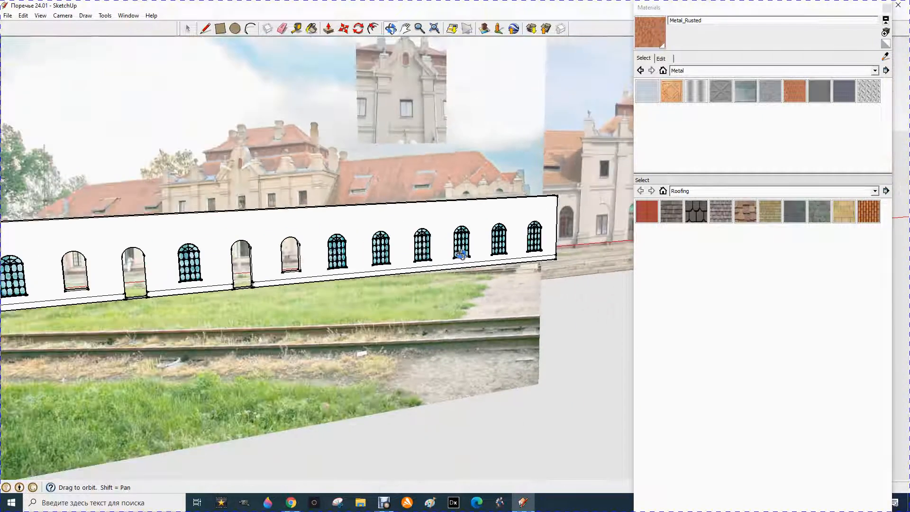
scroll(461, 254, down, 5)
scroll(221, 320, up, 2)
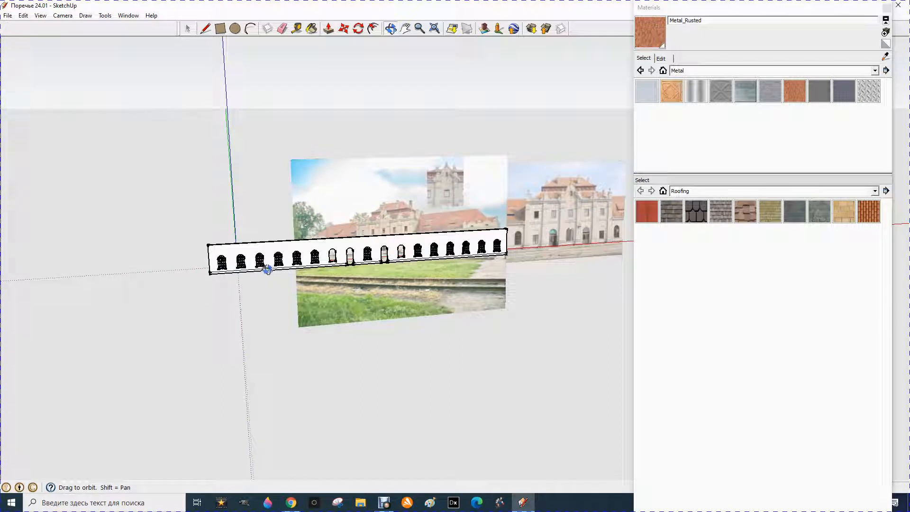
Step: Apply the Earth Modeling style from Default Styles to the model and check the facade
click(41, 16)
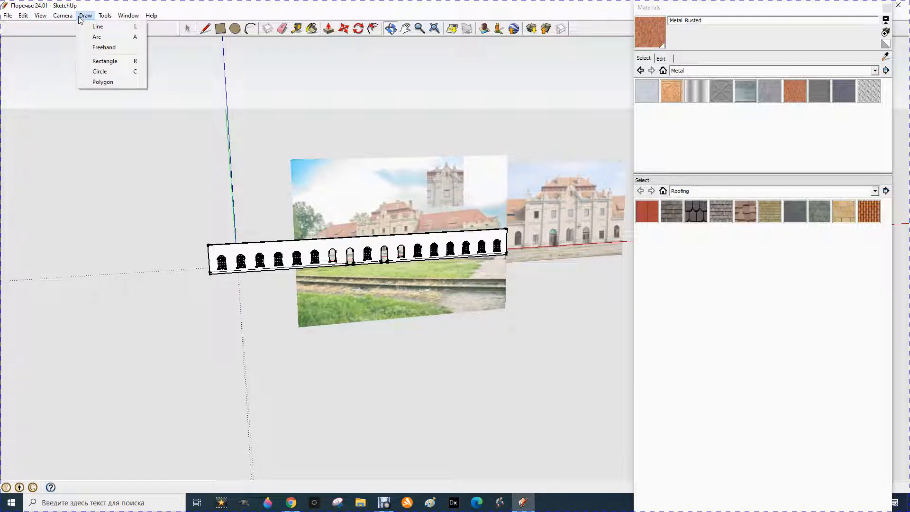
mouse_move(60, 20)
mouse_move(128, 21)
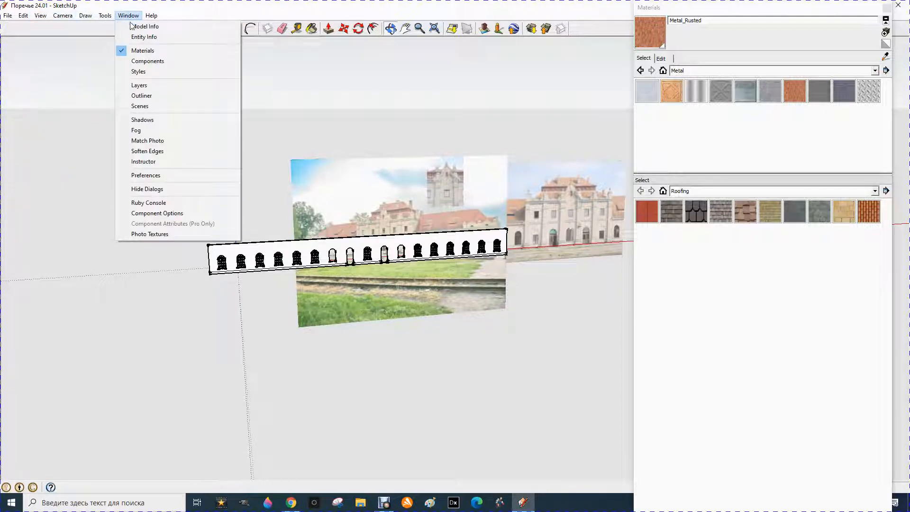
click(140, 71)
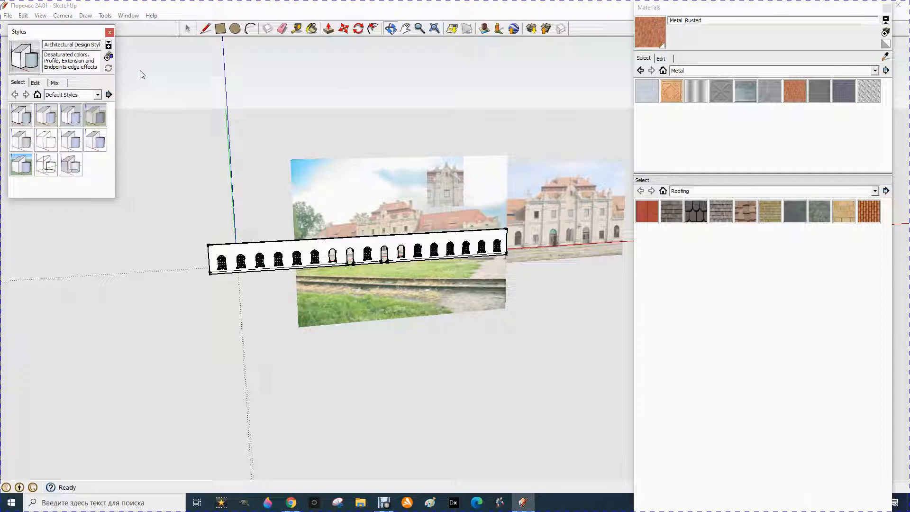
click(95, 117)
click(390, 28)
drag(342, 313, 311, 280)
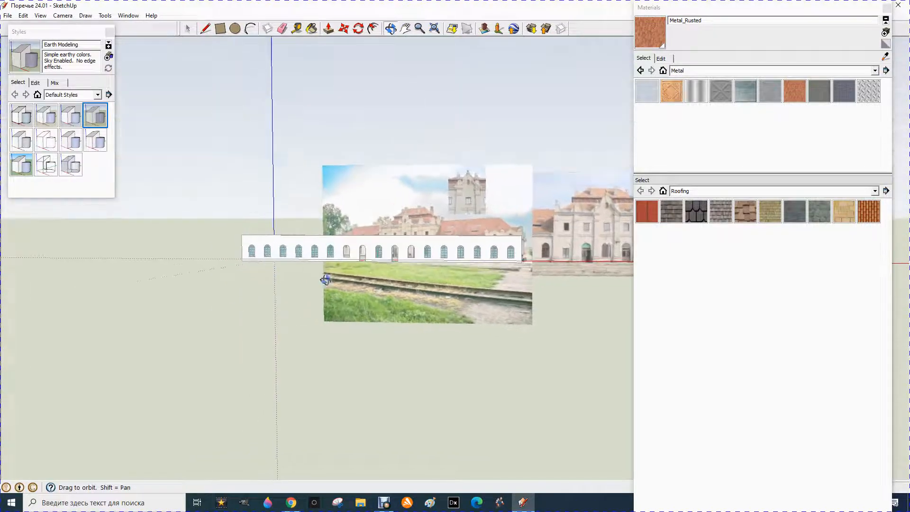
scroll(311, 279, up, 10)
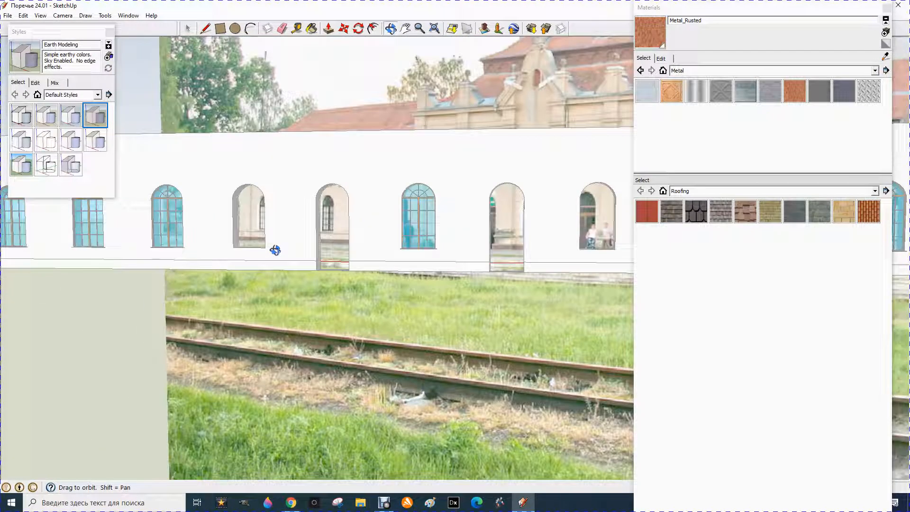
drag(213, 252, 363, 256)
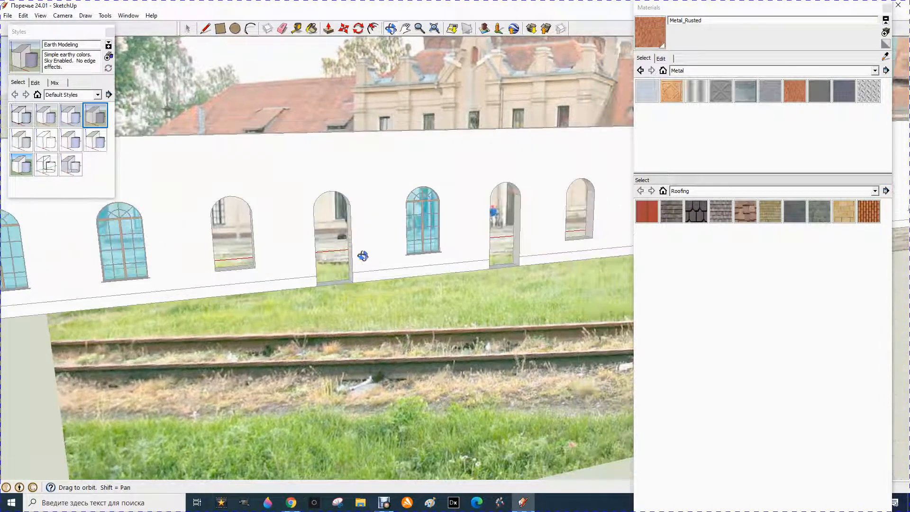
Step: Close the Styles and Materials windows
scroll(376, 244, down, 5)
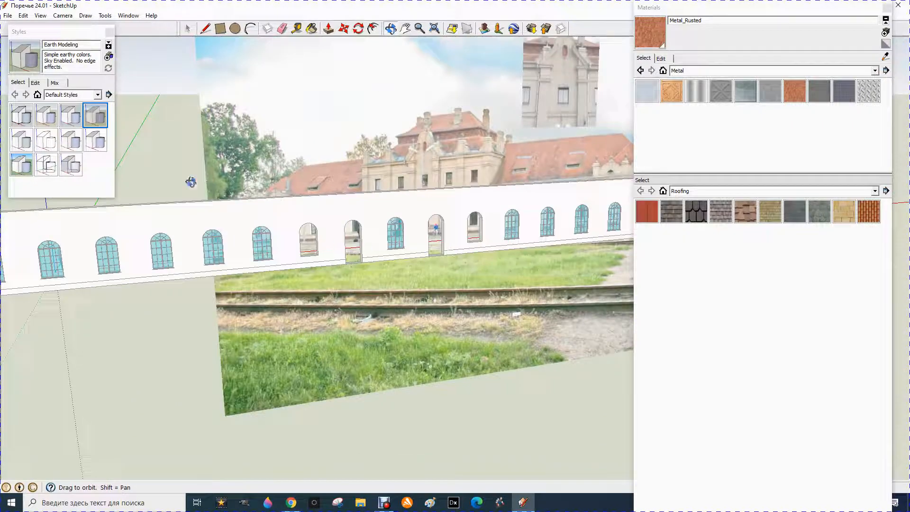
click(110, 32)
drag(164, 151, 287, 172)
scroll(287, 172, down, 5)
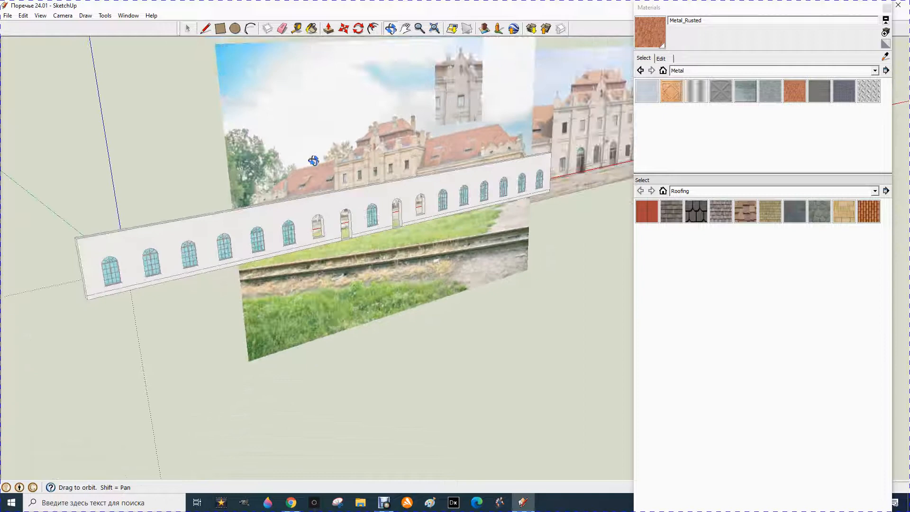
drag(480, 207, 626, 156)
click(887, 7)
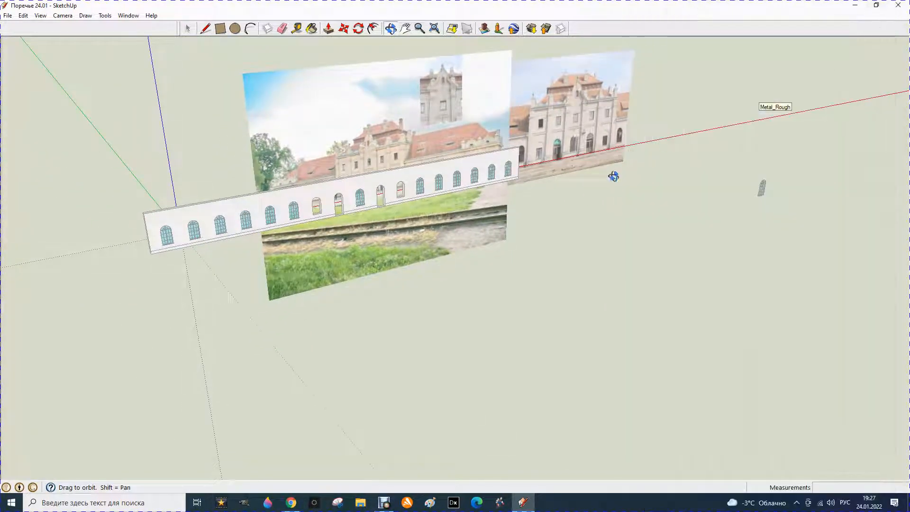
Step: Examine the windowed wall beside the reference photos, comparing its openings with the station facade from several distances and angles
drag(592, 202, 476, 214)
scroll(477, 215, up, 4)
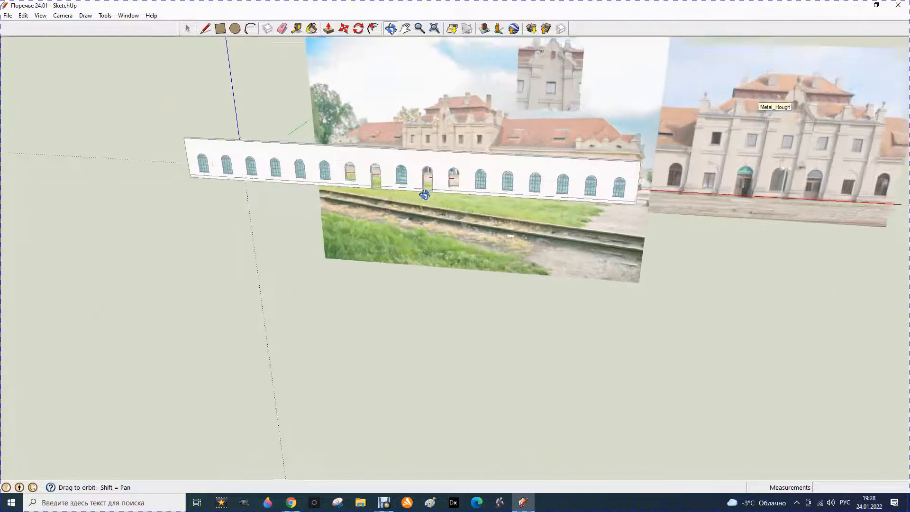
scroll(332, 173, down, 1)
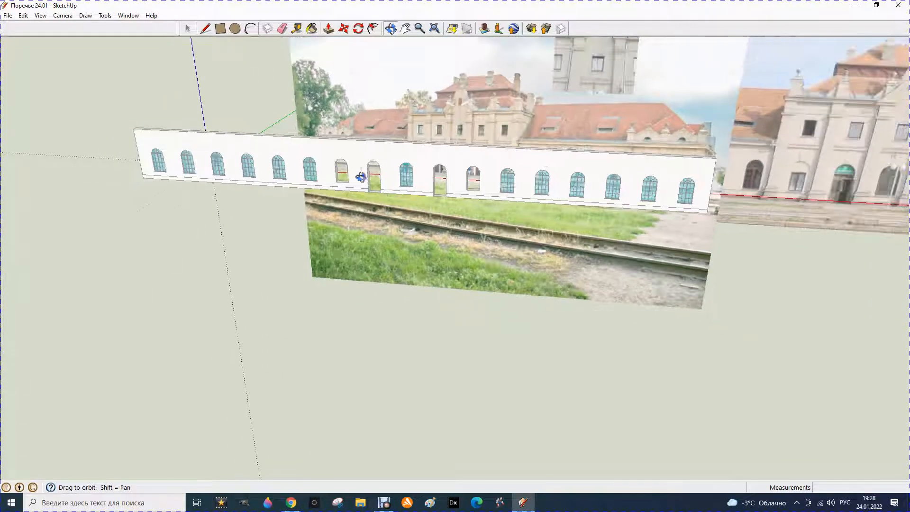
drag(373, 179, 177, 185)
scroll(714, 195, up, 1)
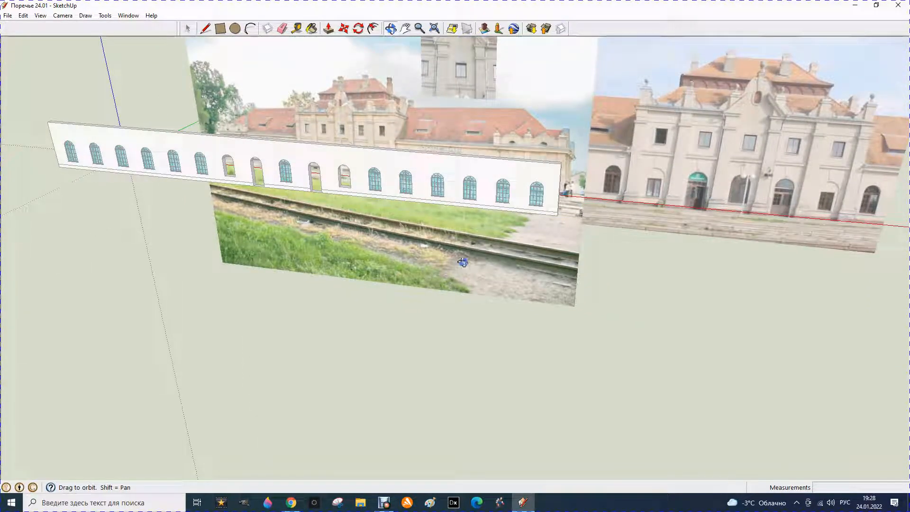
scroll(546, 202, up, 3)
scroll(545, 202, up, 2)
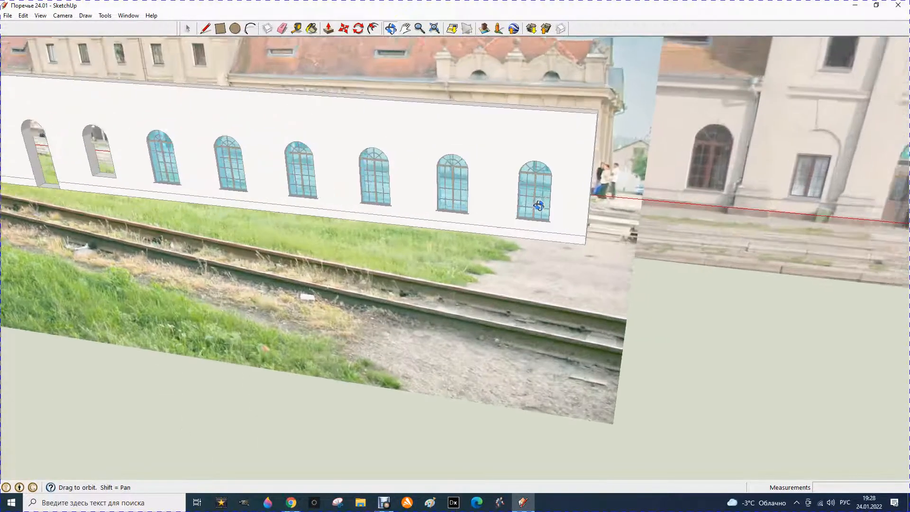
scroll(461, 232, up, 1)
scroll(461, 232, down, 4)
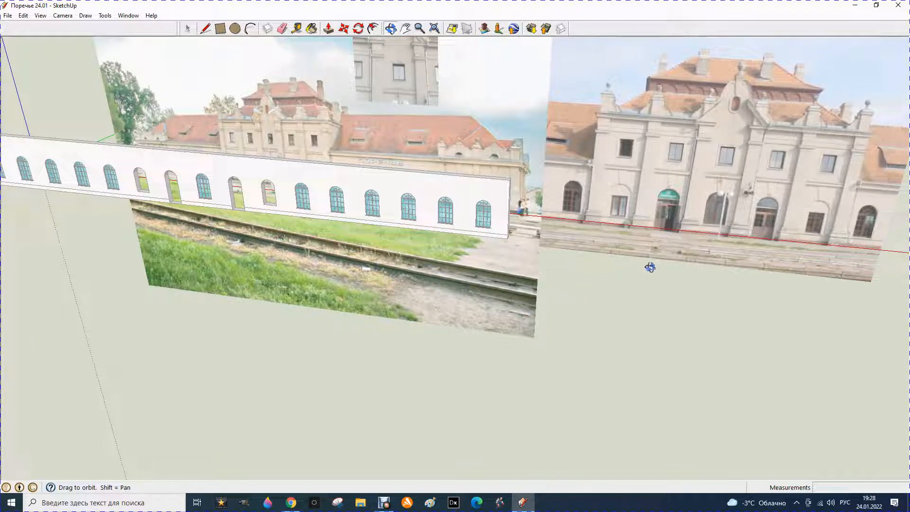
drag(609, 308, 620, 301)
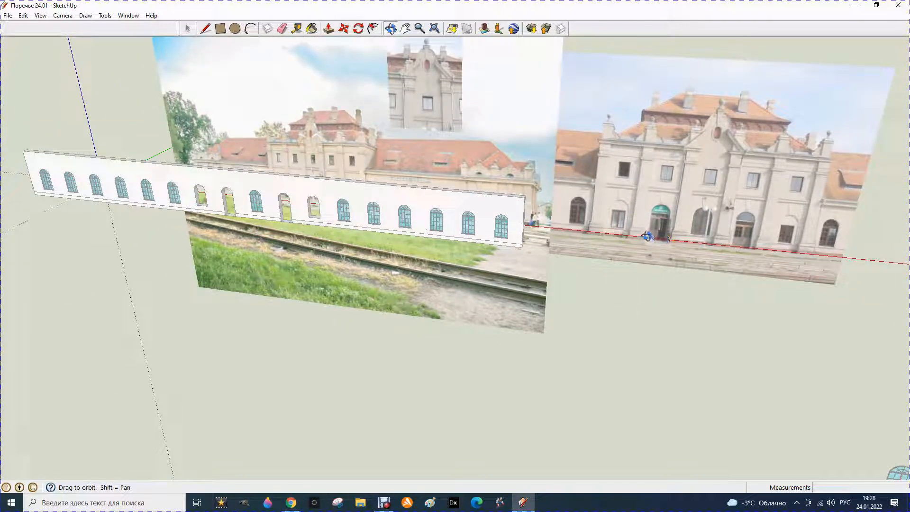
drag(563, 264, 523, 270)
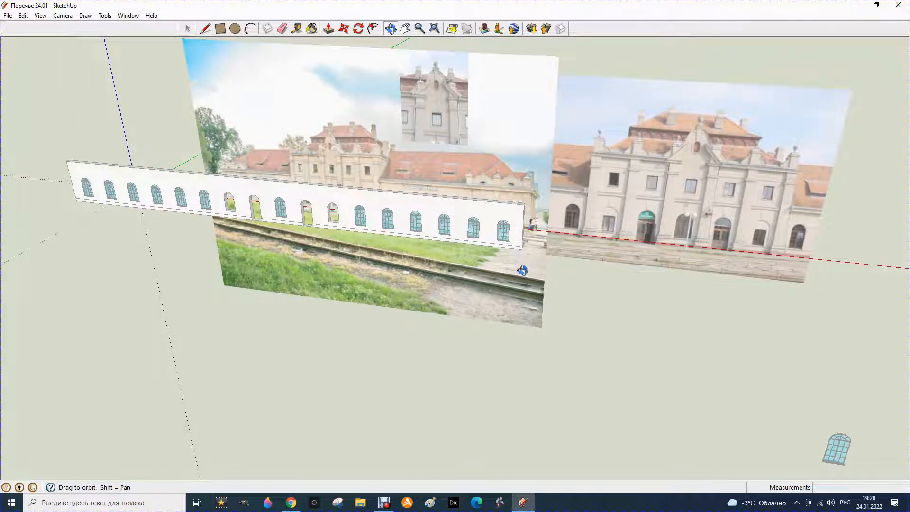
scroll(612, 243, up, 4)
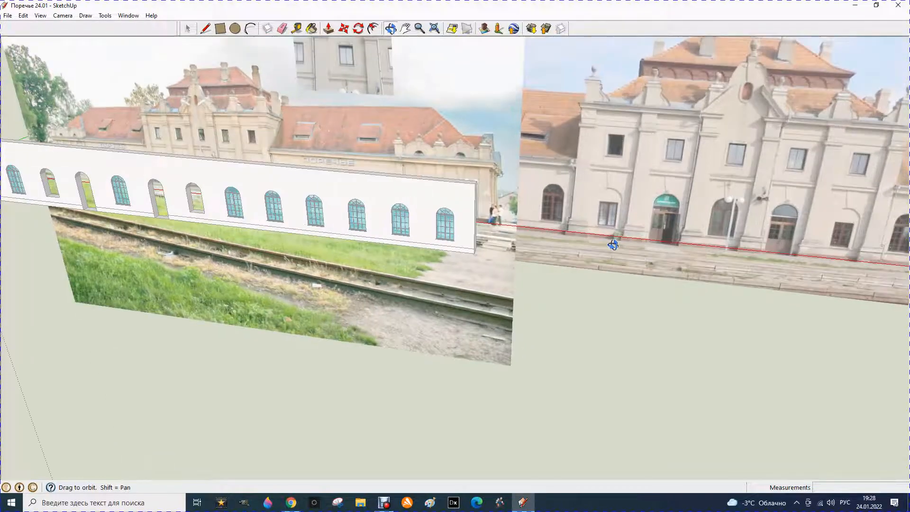
scroll(612, 245, up, 1)
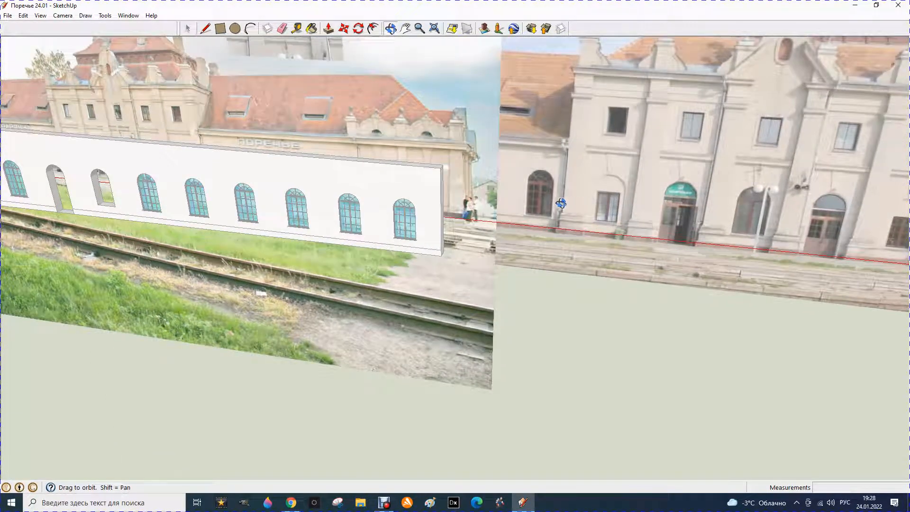
scroll(524, 233, down, 1)
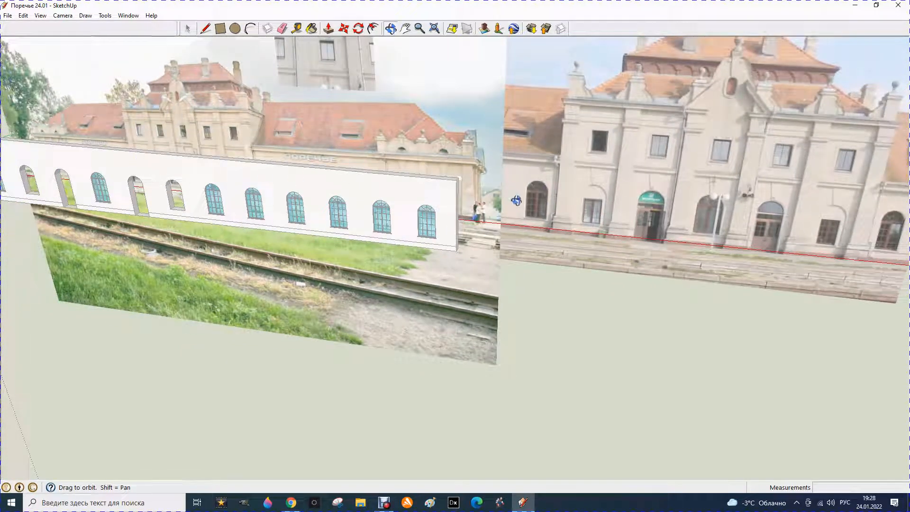
scroll(516, 202, down, 1)
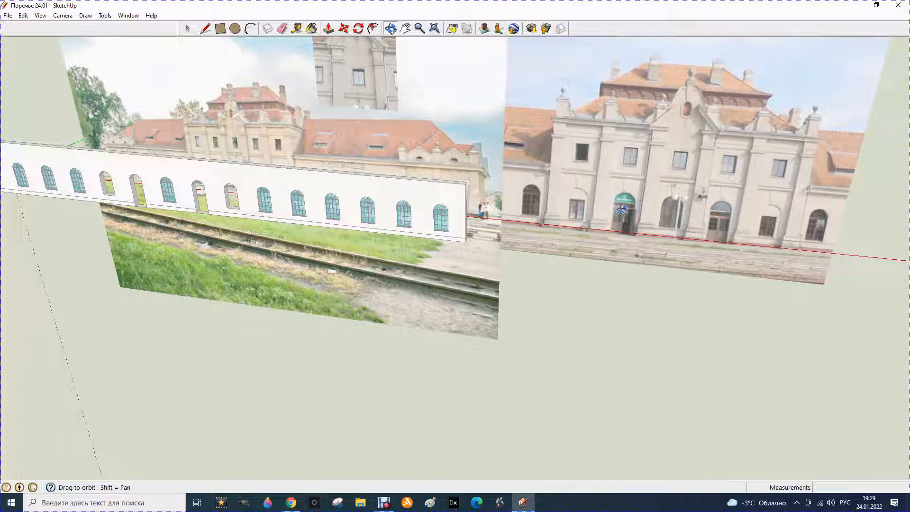
scroll(553, 221, down, 2)
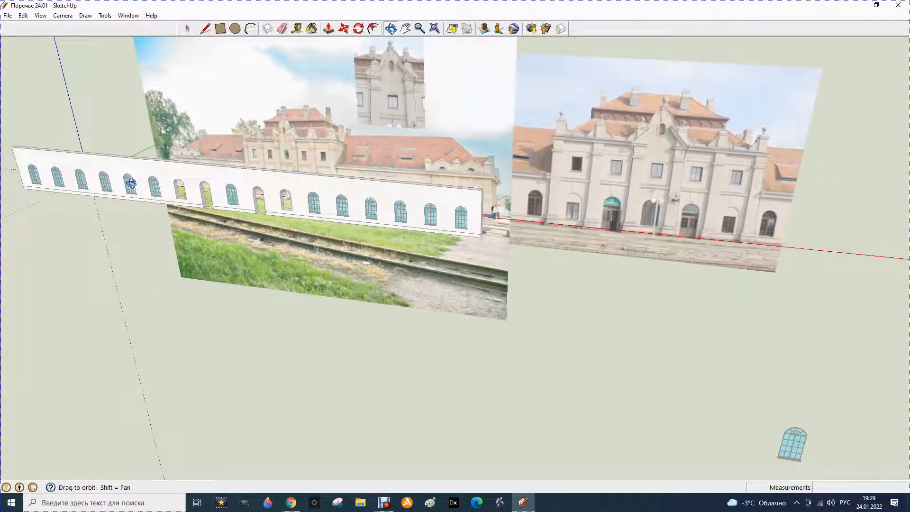
Step: Place a vertical guide 950 mm from the first doorway's edge, toward the glazed window between the two doorways
scroll(131, 183, up, 3)
scroll(131, 184, up, 2)
scroll(158, 191, up, 2)
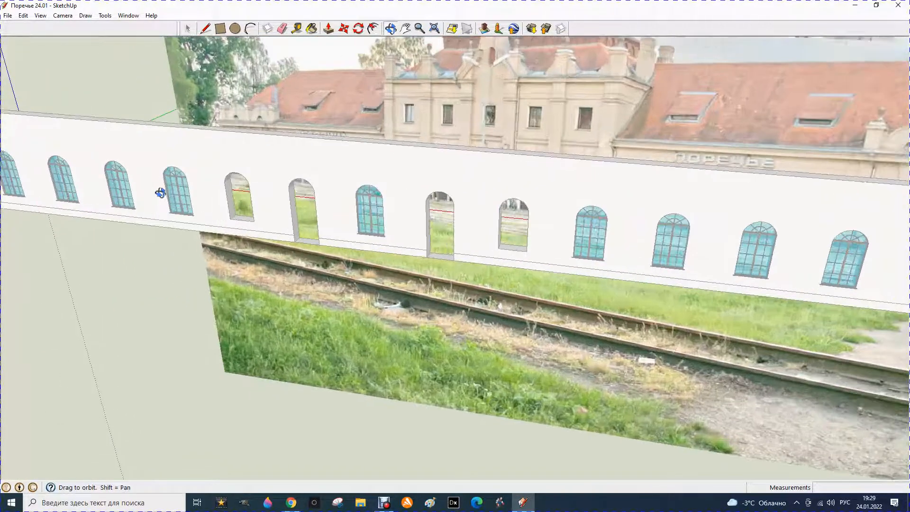
click(297, 28)
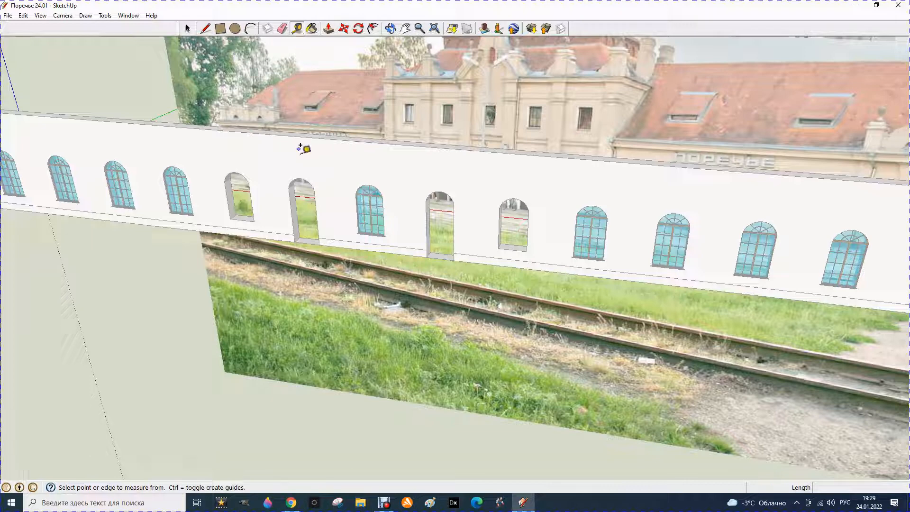
click(316, 214)
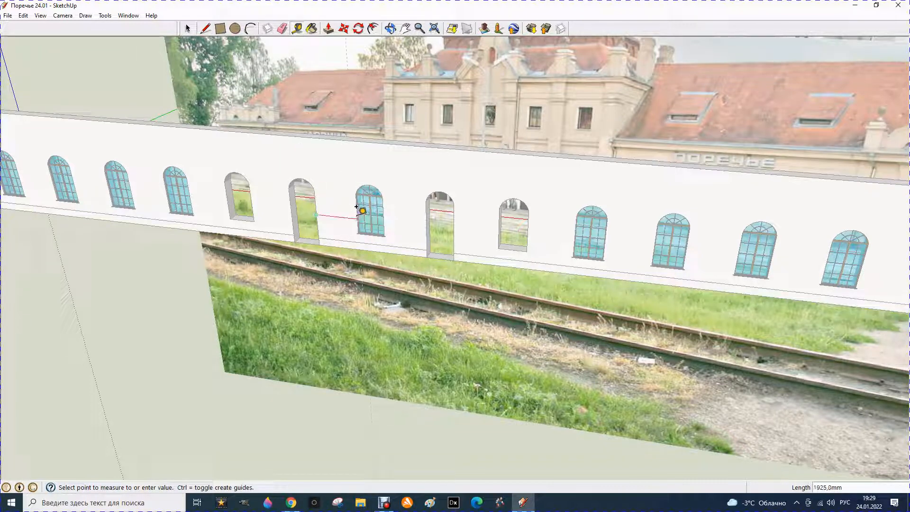
scroll(350, 216, up, 2)
scroll(337, 214, up, 2)
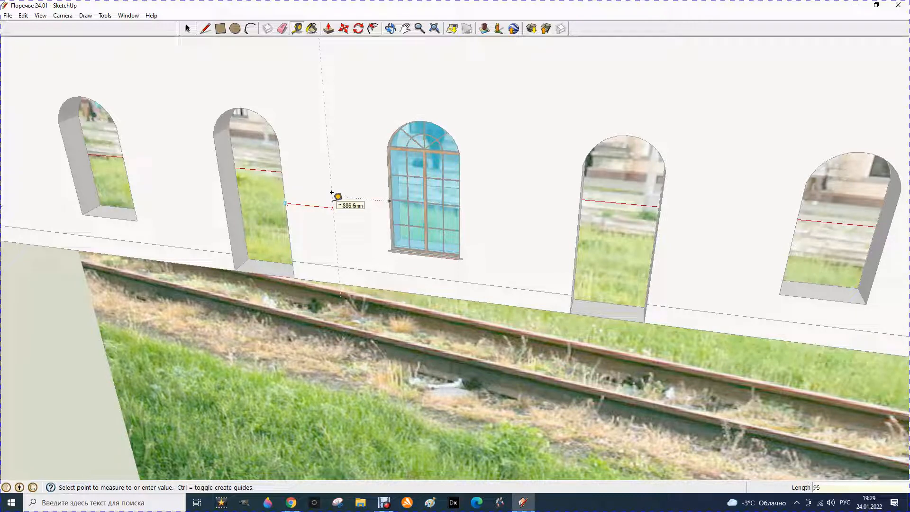
key(Return)
Step: Place a vertical guide on the wall between the first doorway and the empty arched window beside it
click(285, 203)
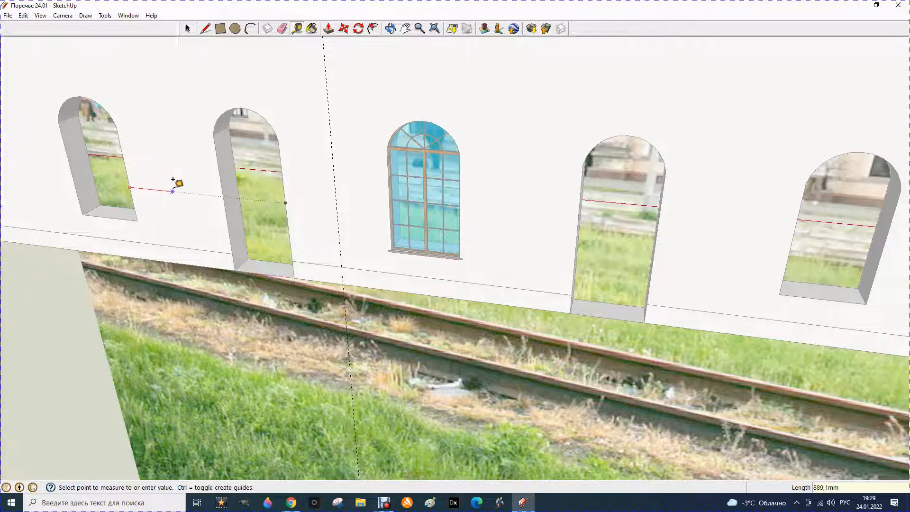
click(127, 140)
click(121, 151)
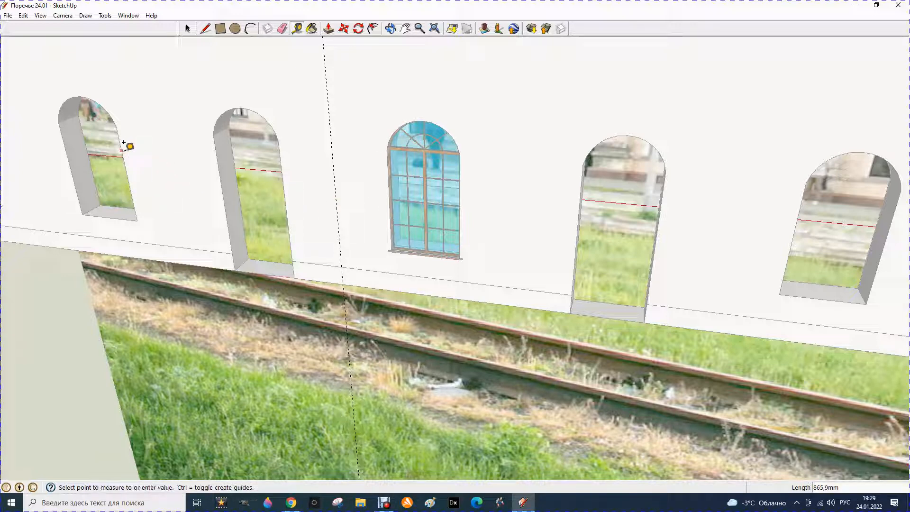
click(165, 154)
scroll(228, 149, down, 4)
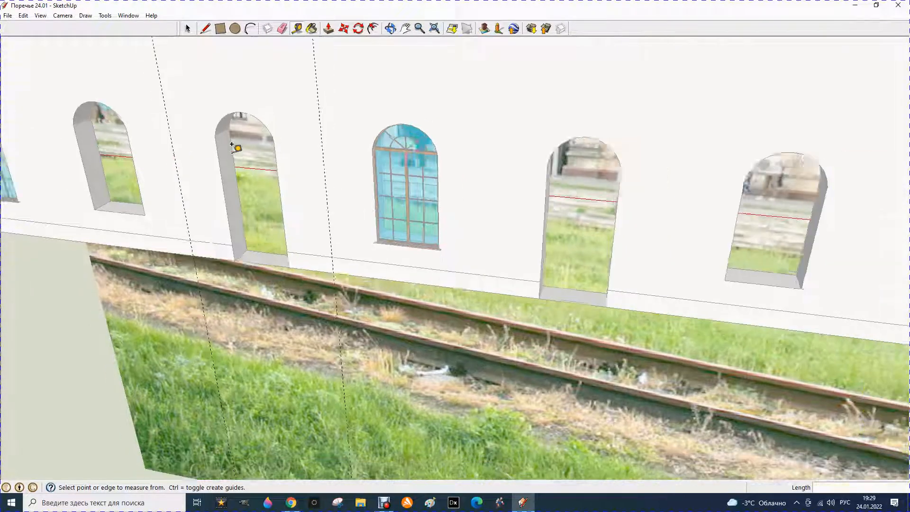
Step: Place vertical guides 950 mm out from both side edges of the second doorway
scroll(397, 168, up, 1)
scroll(399, 172, up, 1)
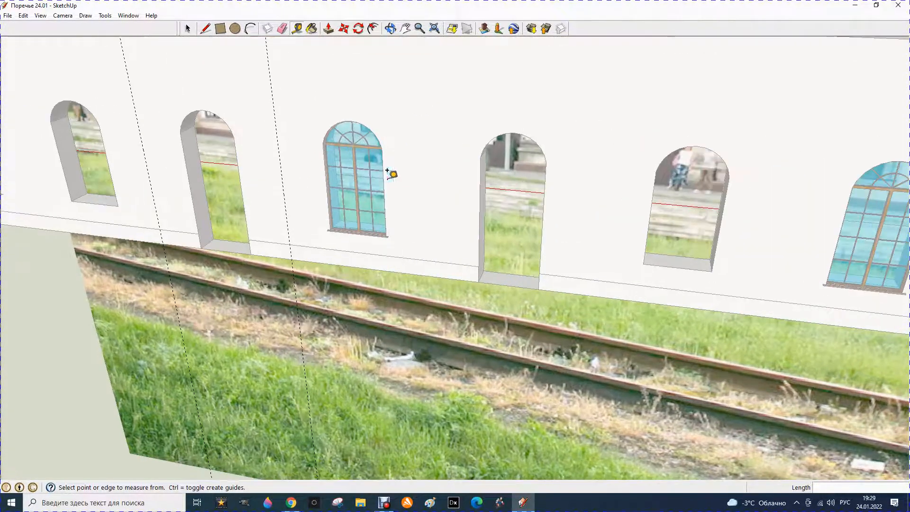
click(484, 185)
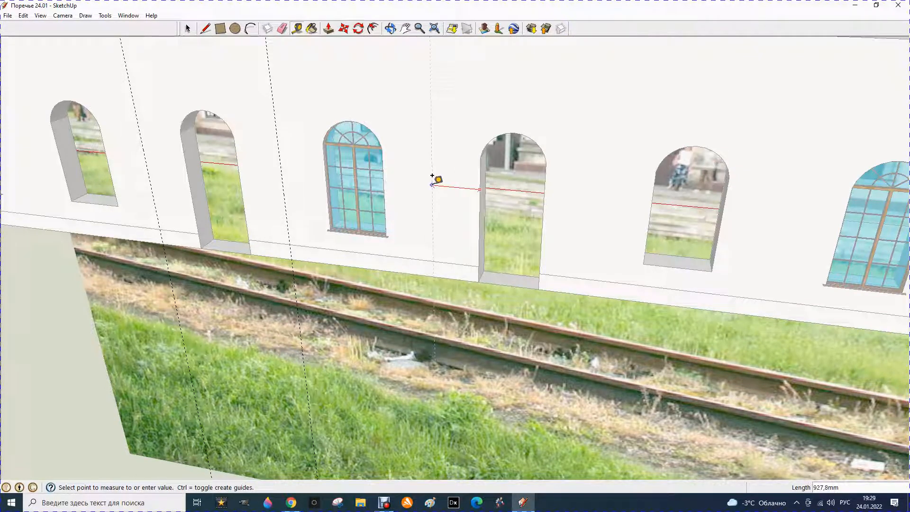
key(Return)
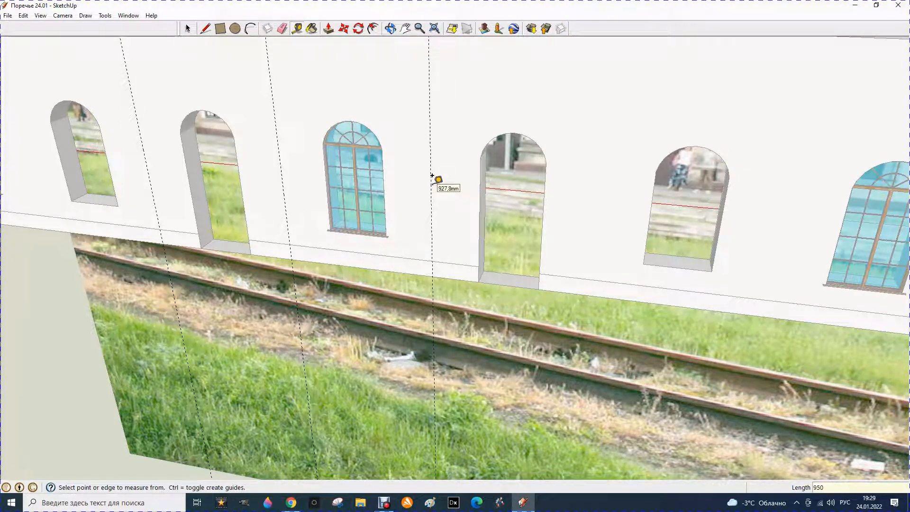
click(543, 212)
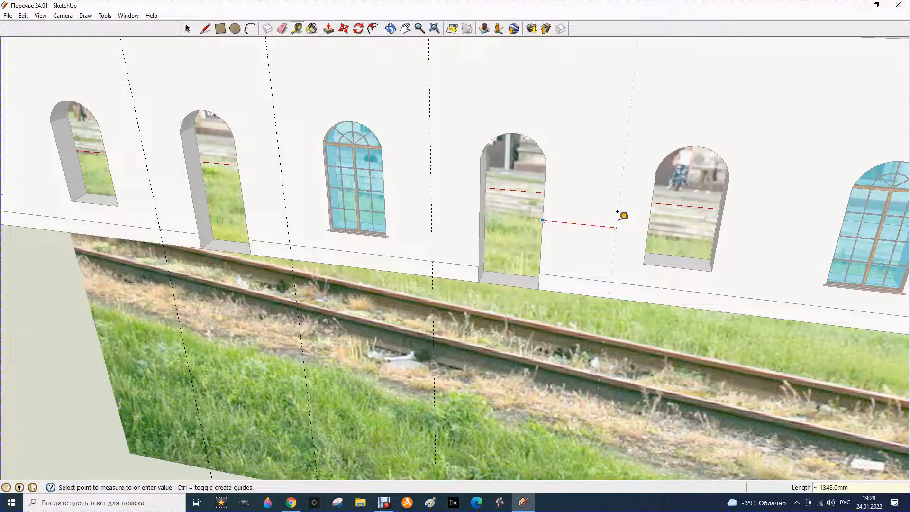
text(950)
key(Return)
scroll(462, 218, down, 4)
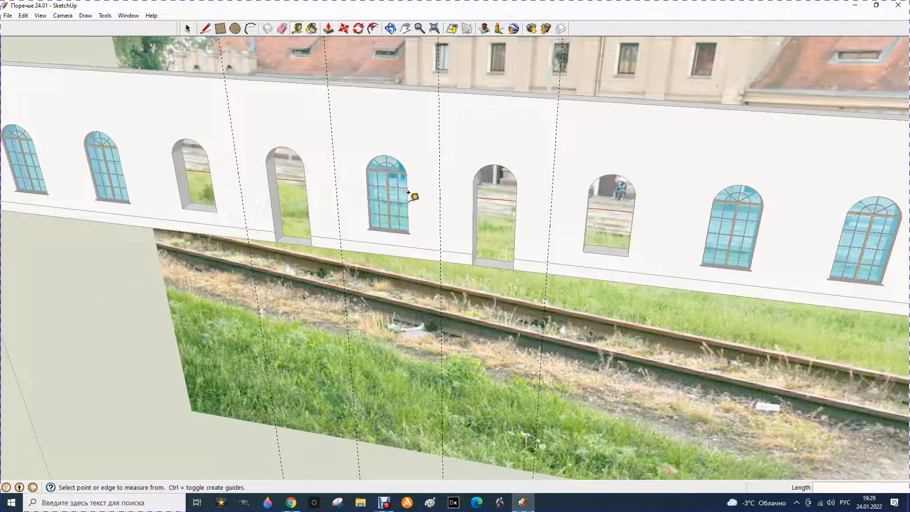
Step: Place a vertical guide 950 mm beyond the outer edge of the empty arched window next to the second doorway
scroll(628, 201, up, 5)
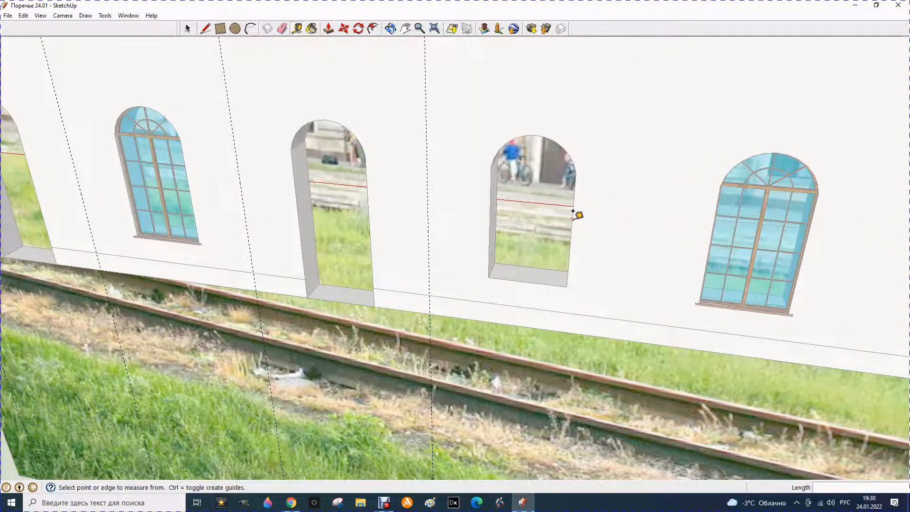
click(573, 211)
text(950)
key(Return)
Step: Place a vertical guide 950 mm beyond the outer edge of the empty arched window next to the first doorway
scroll(611, 211, down, 4)
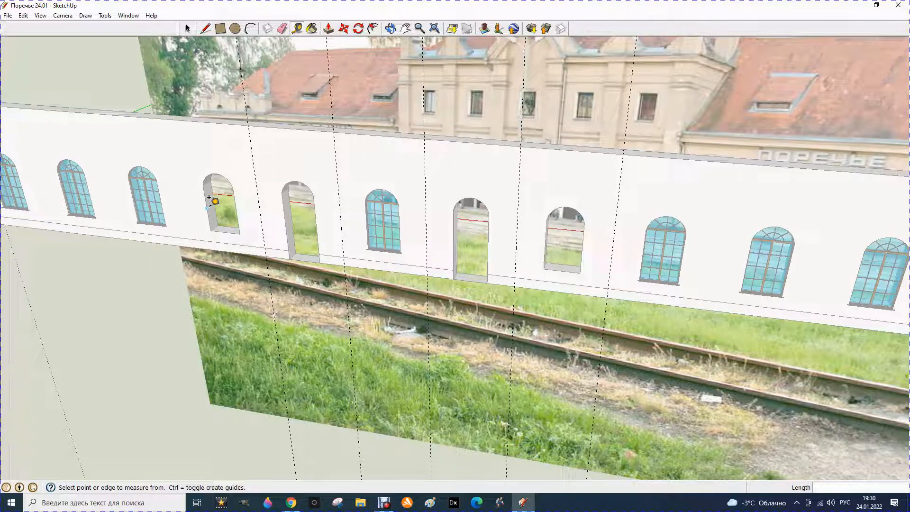
click(208, 198)
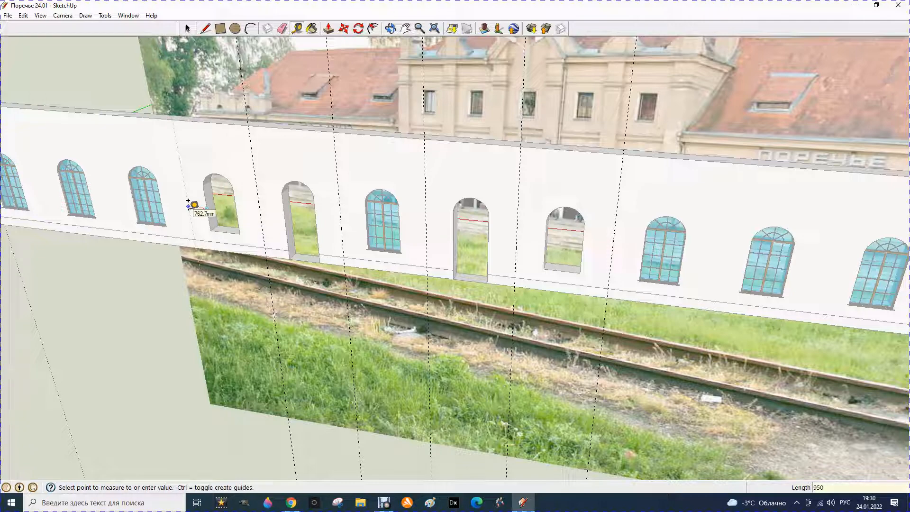
key(Return)
scroll(178, 189, down, 2)
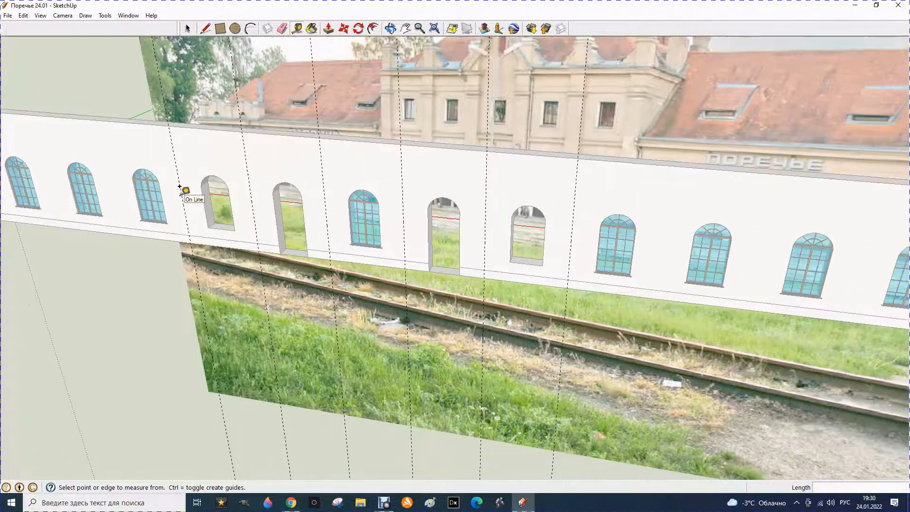
Step: Measure the height of the plinth strip below the empty arched window next to the second doorway
scroll(459, 258, up, 5)
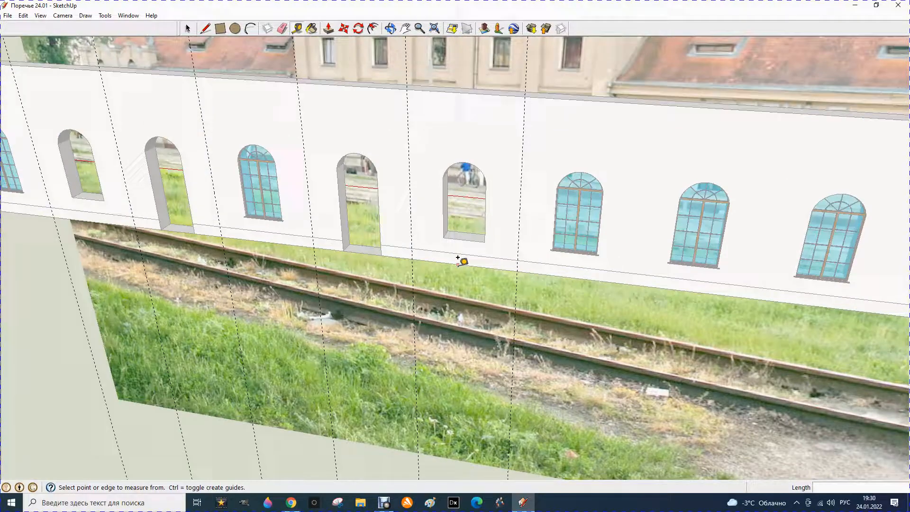
scroll(459, 259, up, 1)
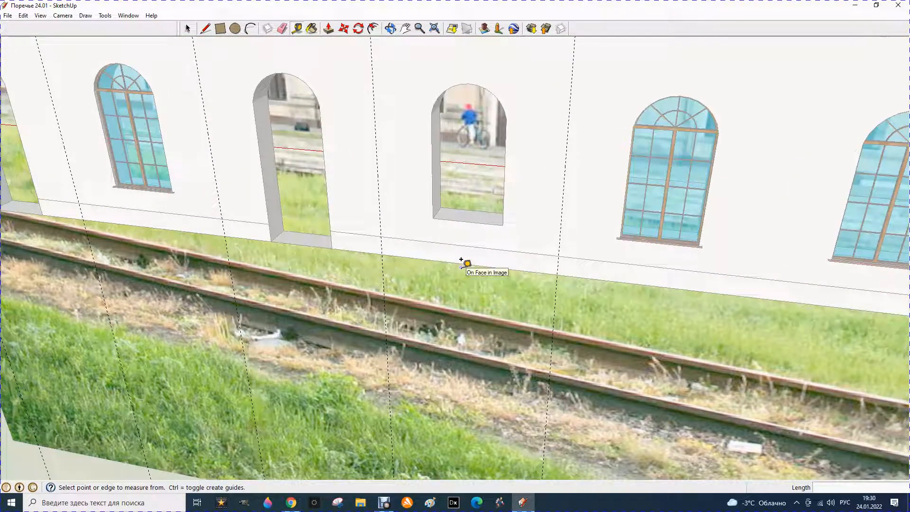
click(469, 264)
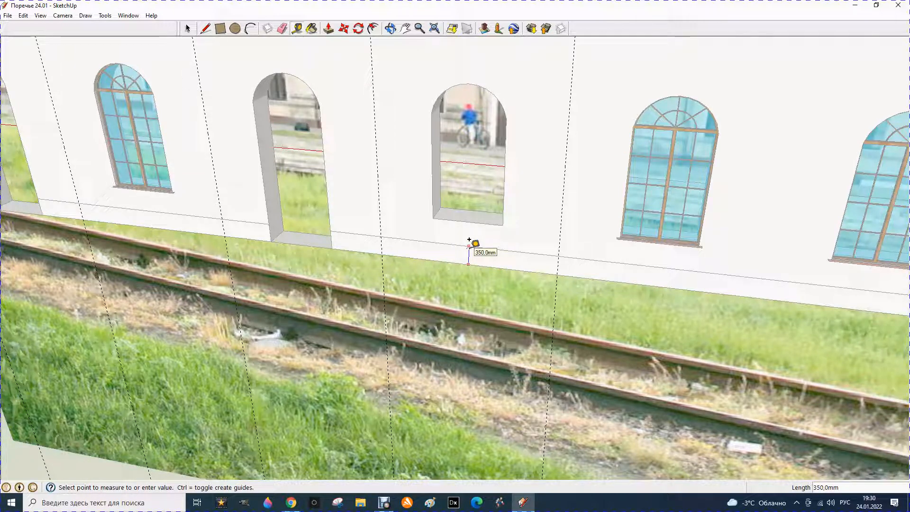
click(469, 239)
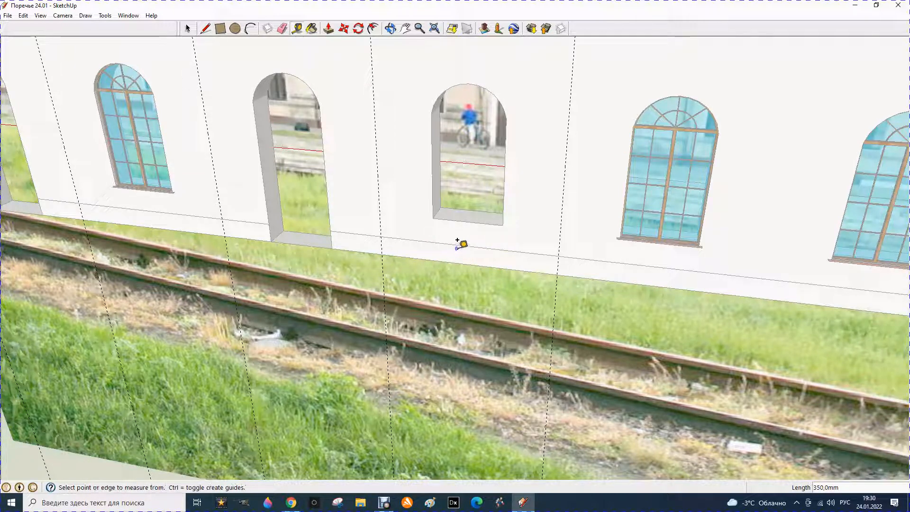
Step: Measure the vertical distance from the plinth line to the sill of the empty arched window next to the second doorway
click(459, 245)
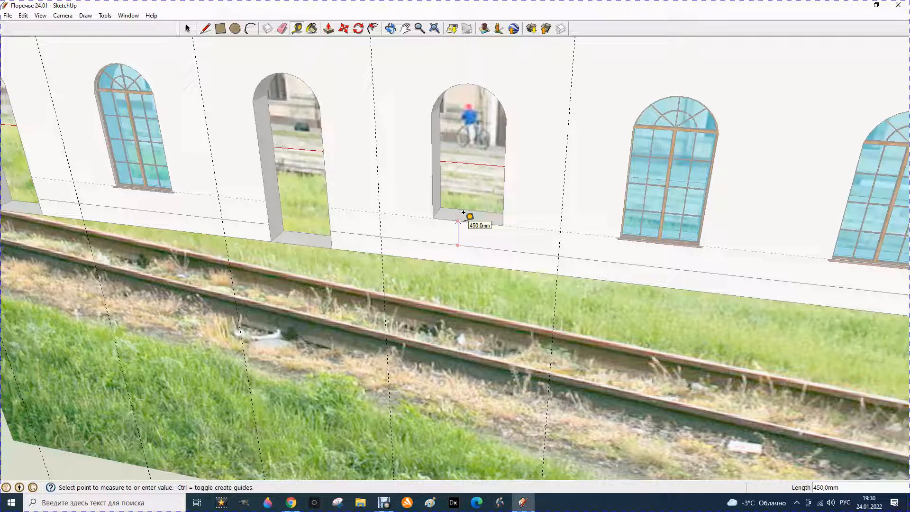
click(462, 214)
scroll(412, 241, down, 2)
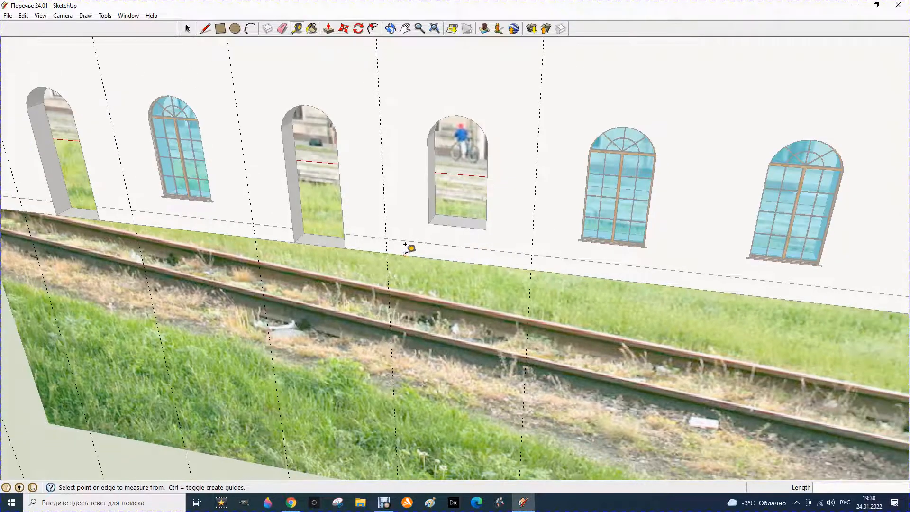
Step: Measure the height of the pilaster base between the rectangular window and the green-topped doorway on the close-up reference photo
scroll(396, 256, down, 10)
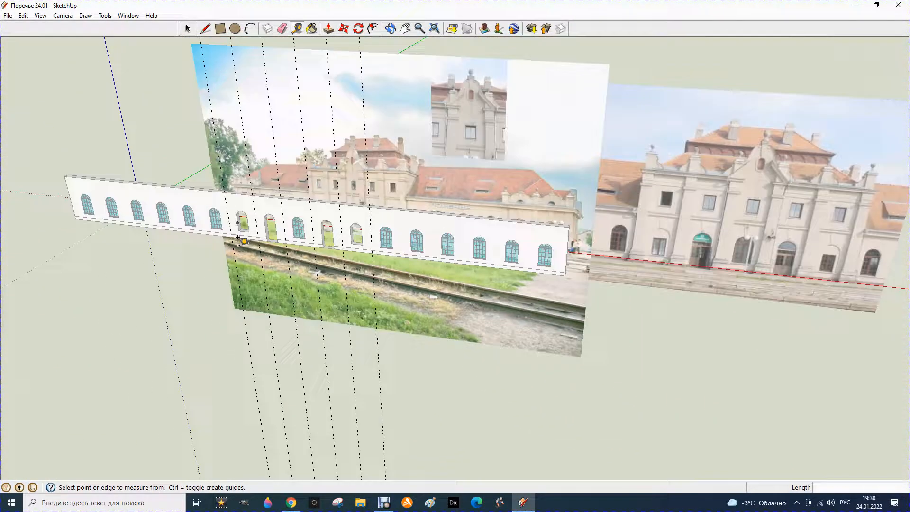
scroll(773, 237, up, 8)
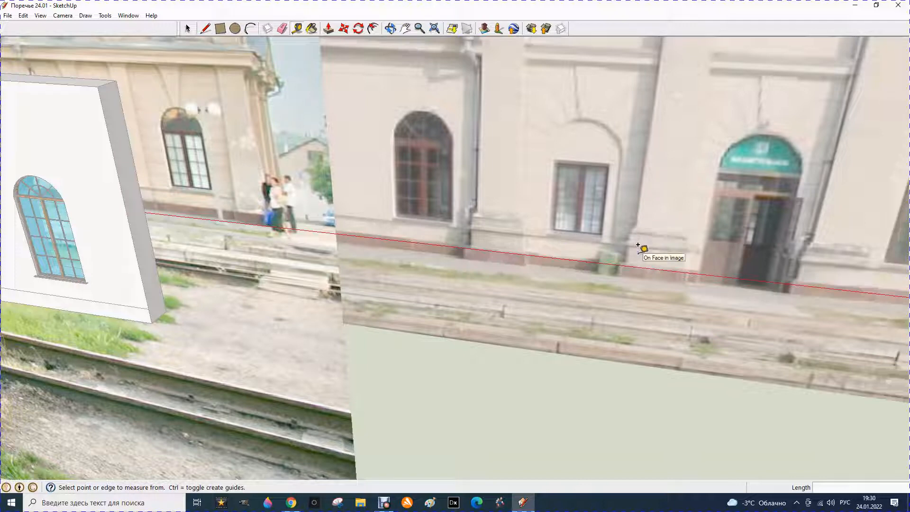
scroll(647, 244, up, 3)
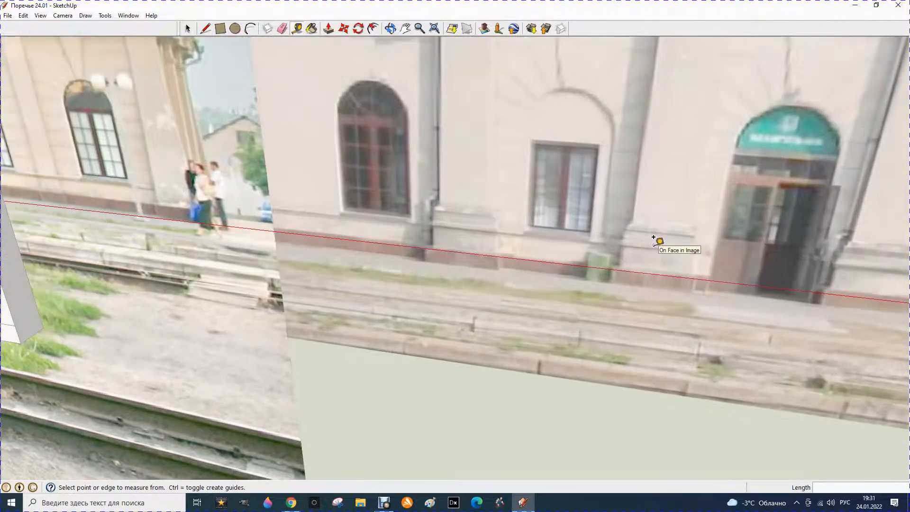
scroll(638, 243, up, 2)
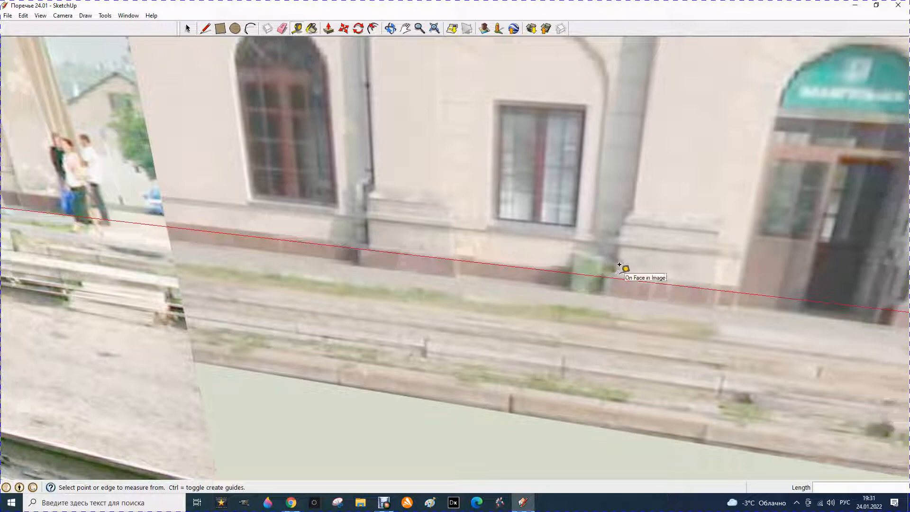
click(620, 265)
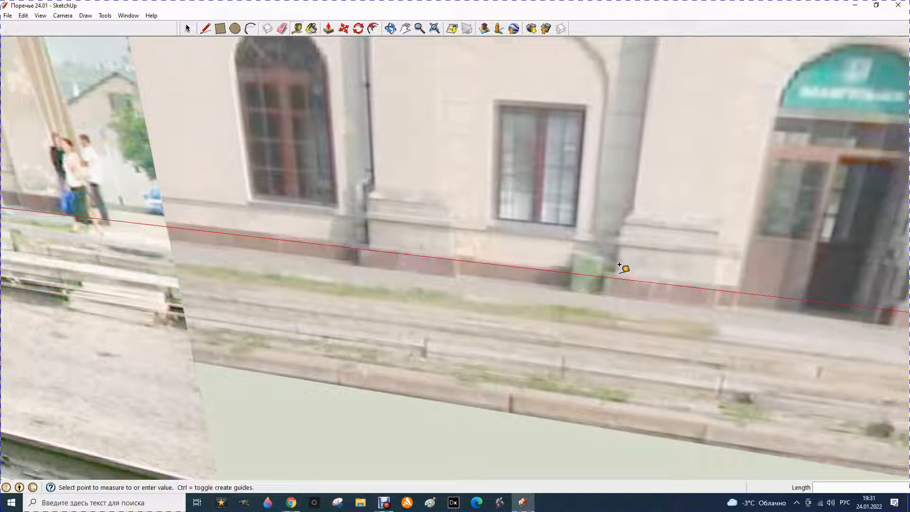
click(626, 216)
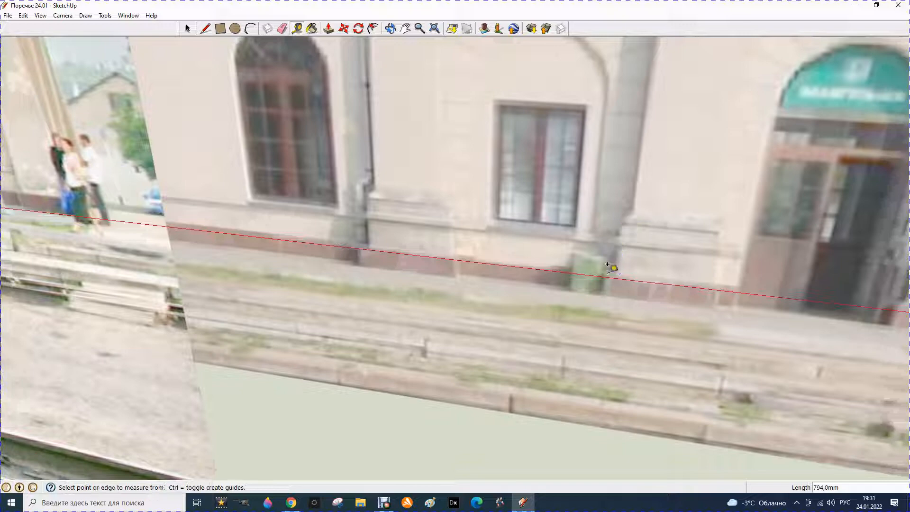
Step: Examine the pilasters, their bases and the upper mouldings of the central section on the close-up reference photo
scroll(609, 267, down, 1)
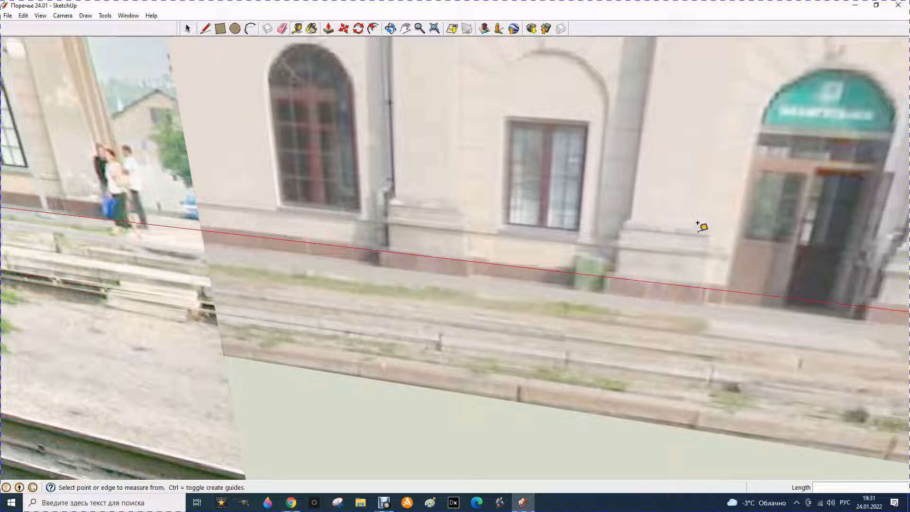
scroll(590, 254, down, 4)
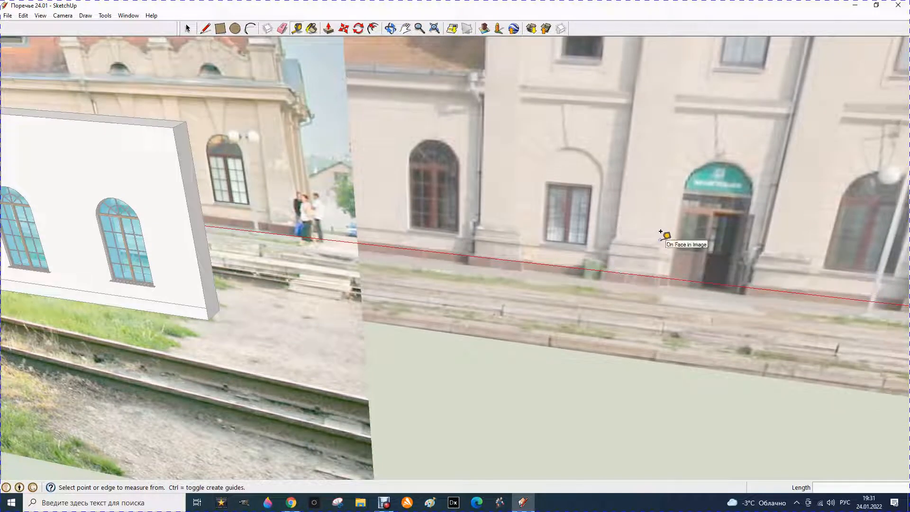
scroll(648, 258, down, 3)
scroll(676, 75, up, 3)
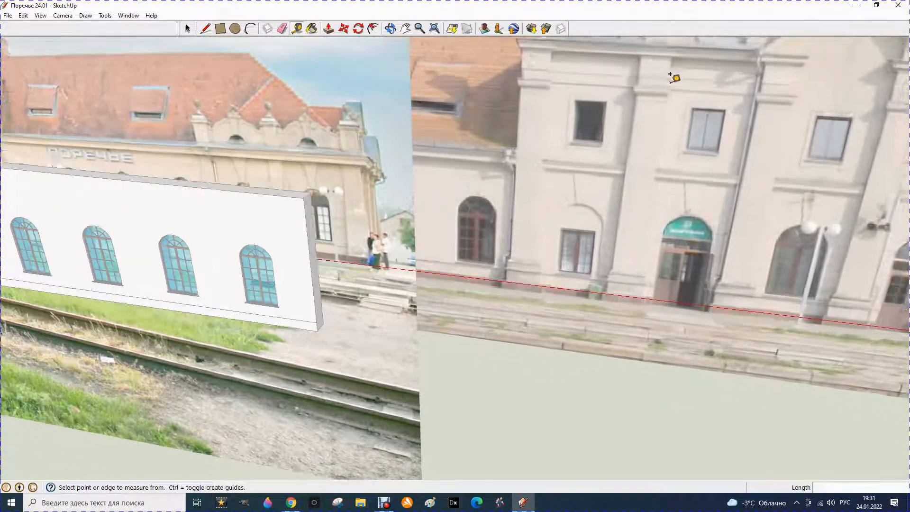
scroll(650, 89, up, 2)
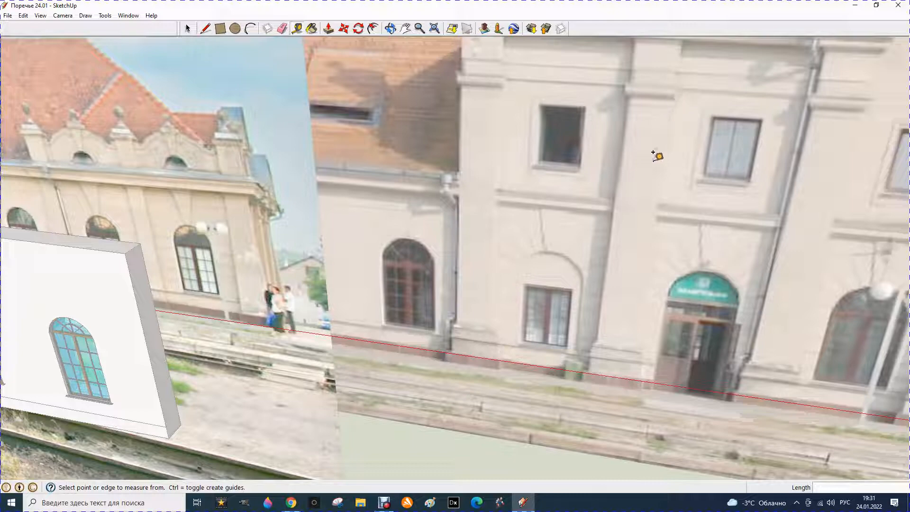
scroll(640, 189, down, 4)
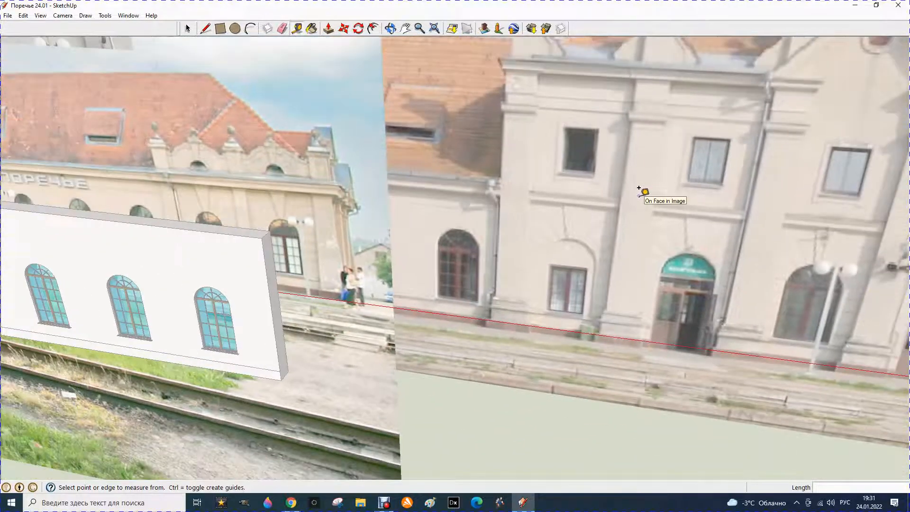
scroll(603, 226, down, 1)
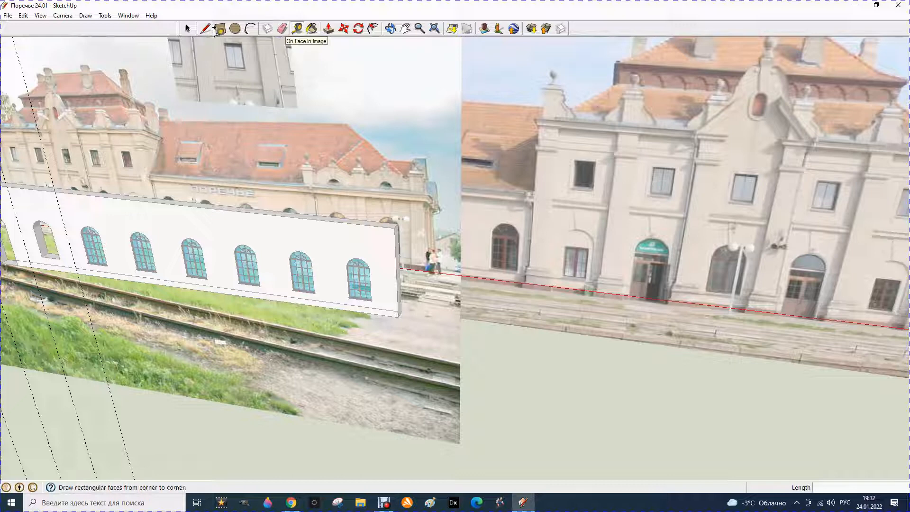
Step: Draw a 1400 × 150 mm rectangle on the ground in front of the close-up reference photo
click(204, 30)
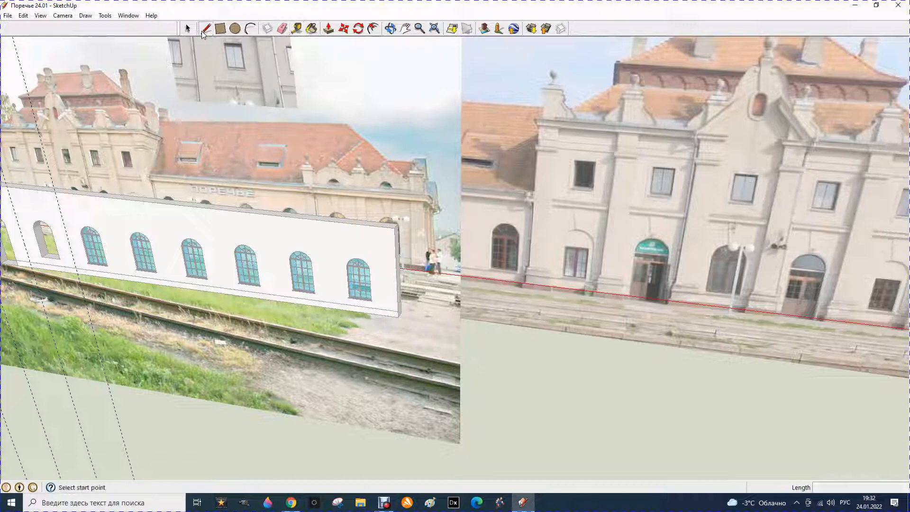
click(561, 383)
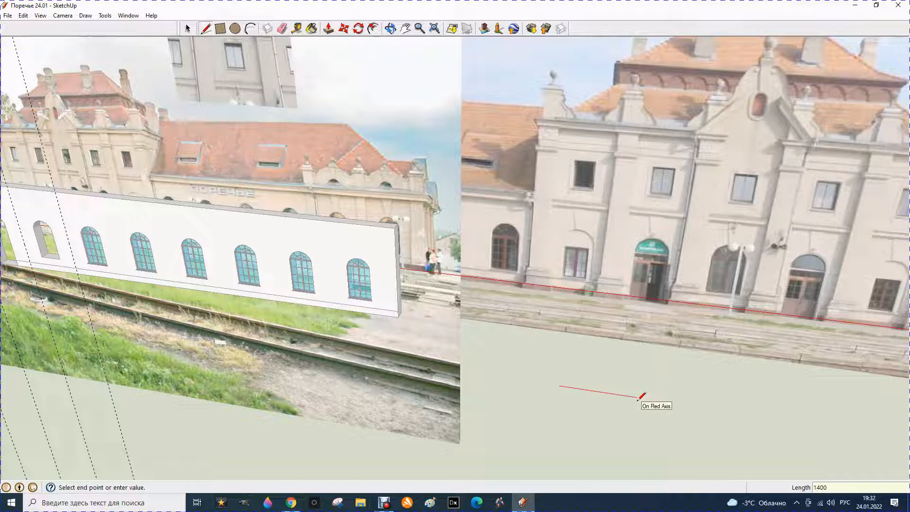
key(Return)
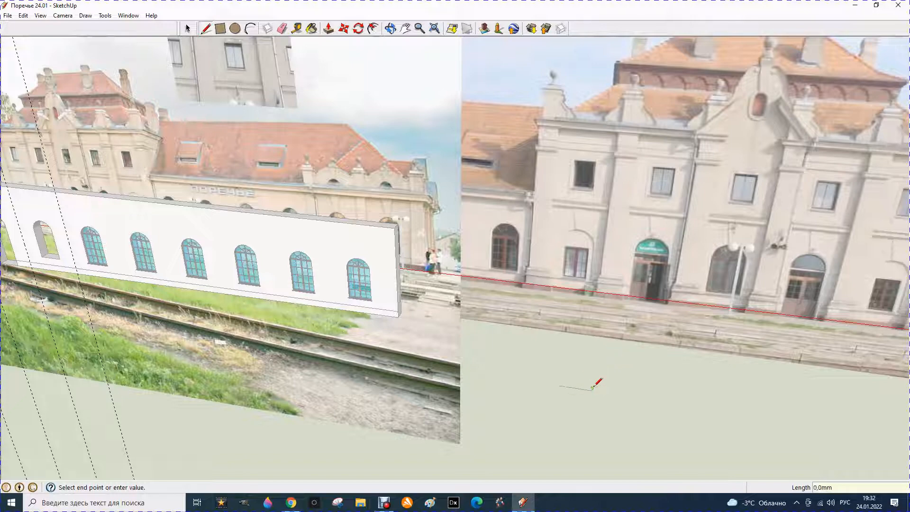
scroll(585, 383, up, 3)
scroll(571, 387, up, 2)
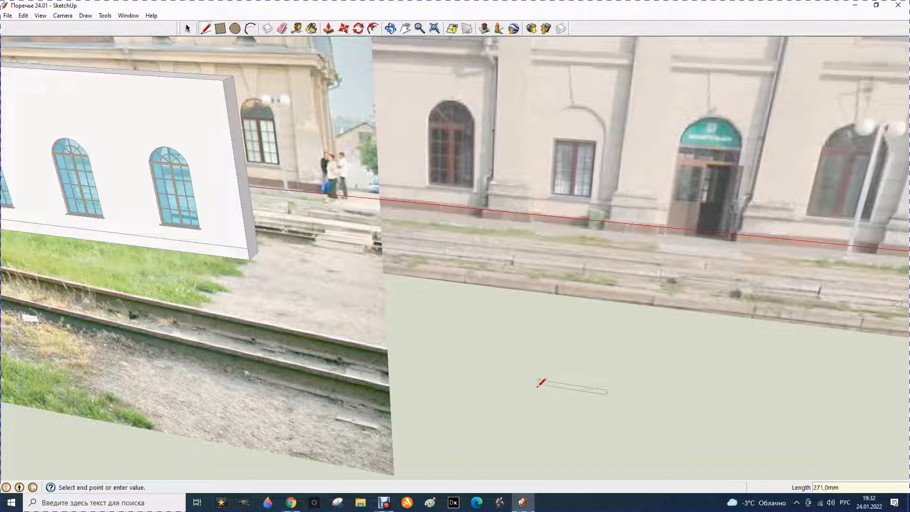
click(541, 383)
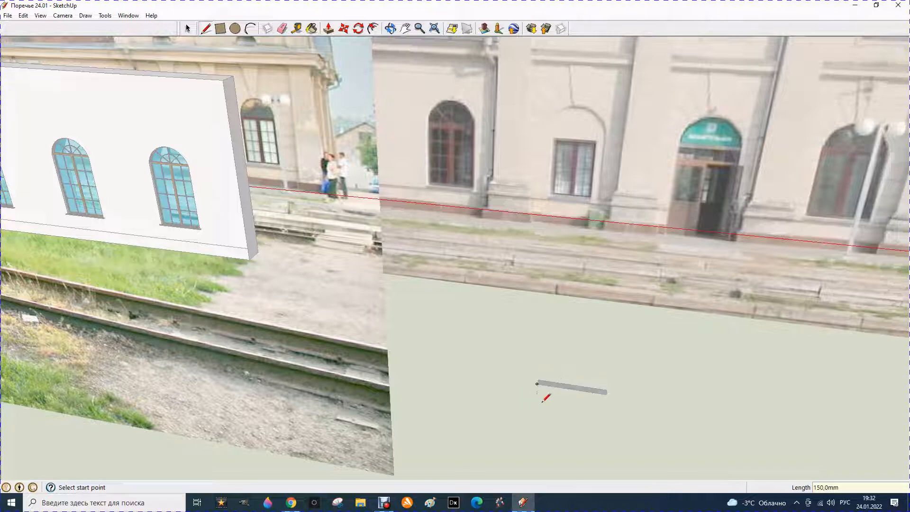
scroll(562, 370, down, 3)
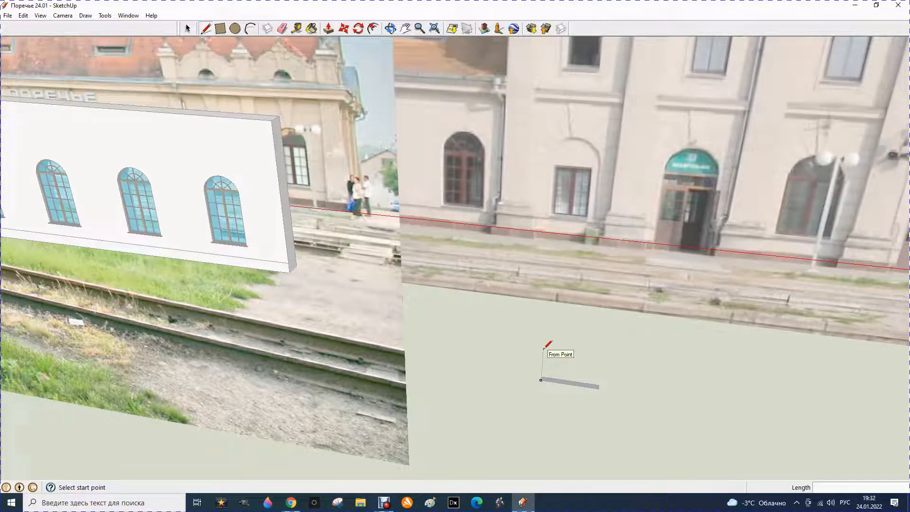
Step: Extrude the rectangle in front of the reference photo upward by 350 mm with Push/Pull
click(329, 30)
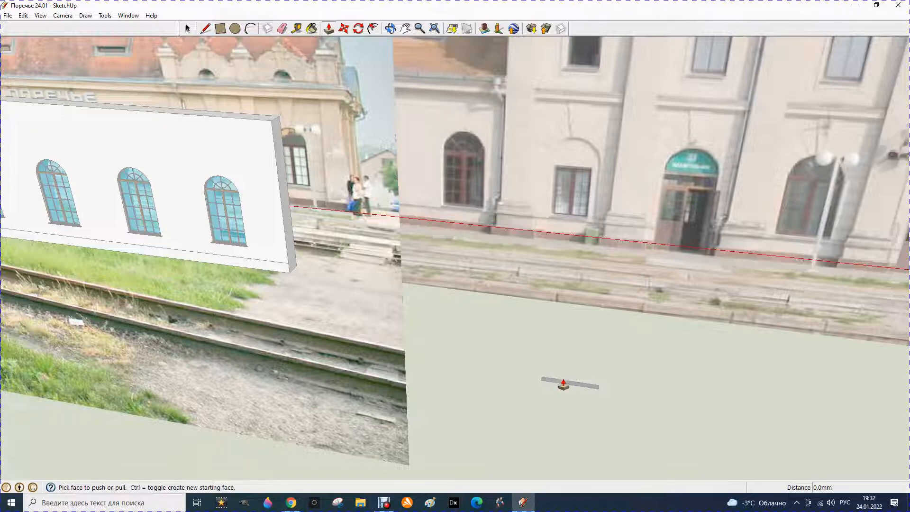
scroll(569, 385, up, 3)
drag(559, 386, 563, 368)
text(350)
key(Return)
Step: Turn the whole extruded block into a component, keeping the default component settings
click(188, 28)
drag(484, 315, 704, 430)
right_click(571, 386)
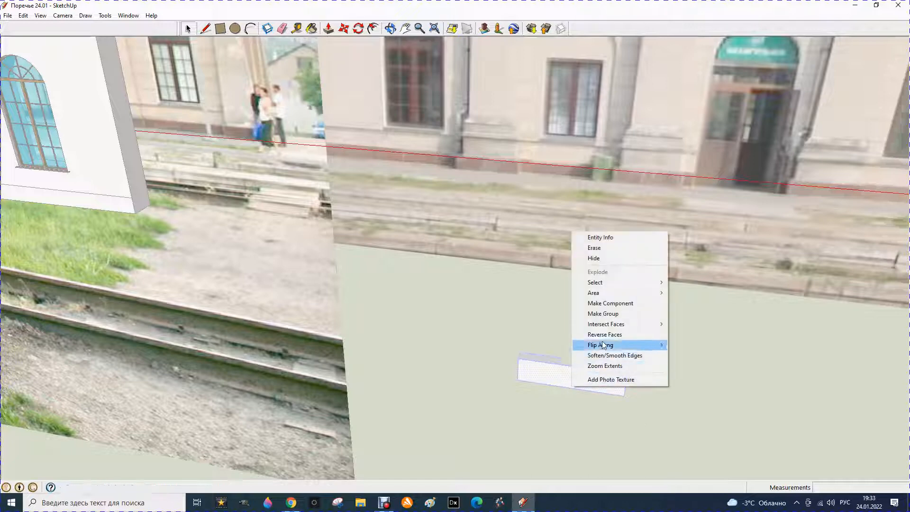
click(609, 302)
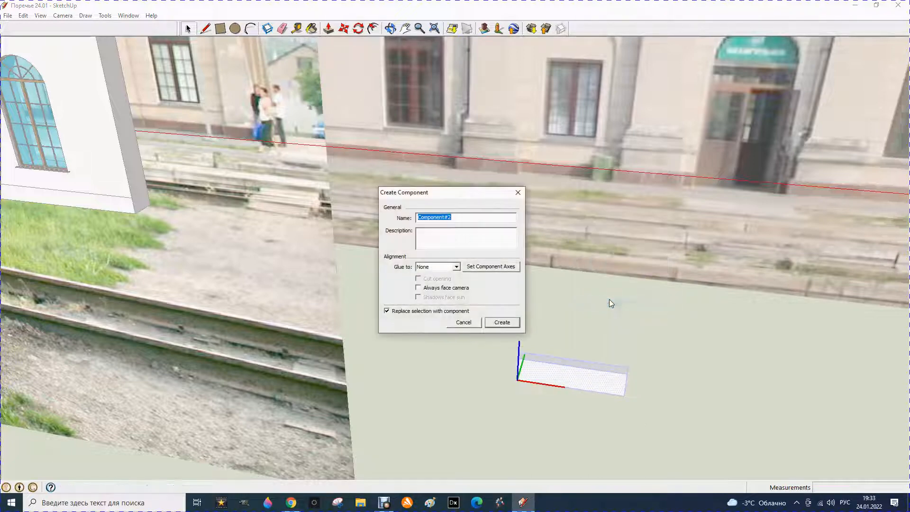
click(497, 324)
click(342, 30)
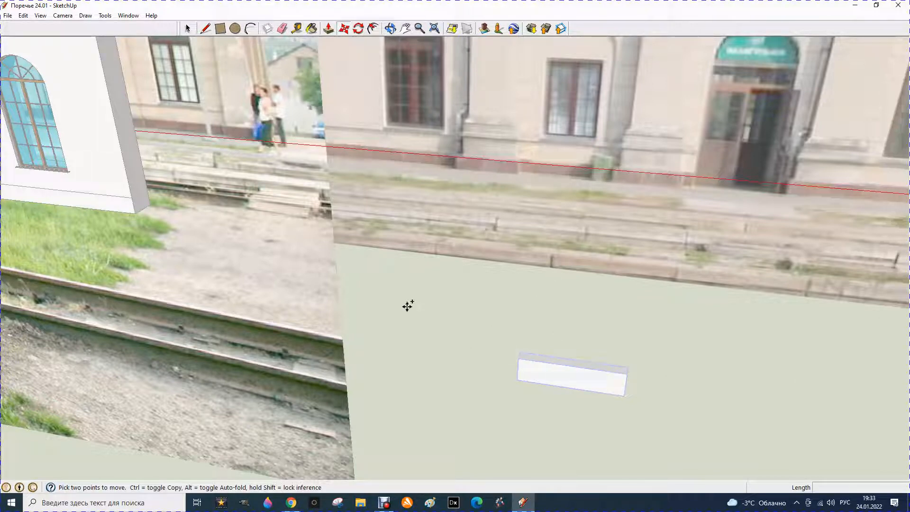
click(188, 28)
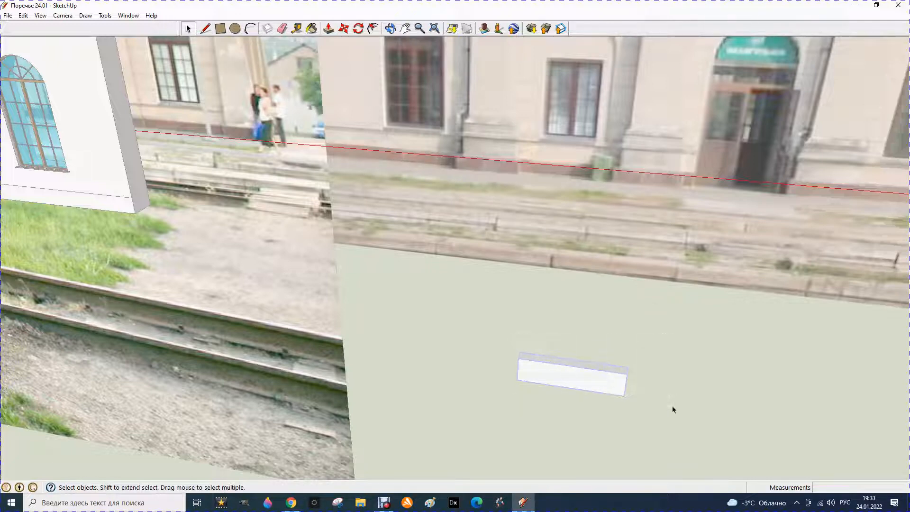
right_click(560, 362)
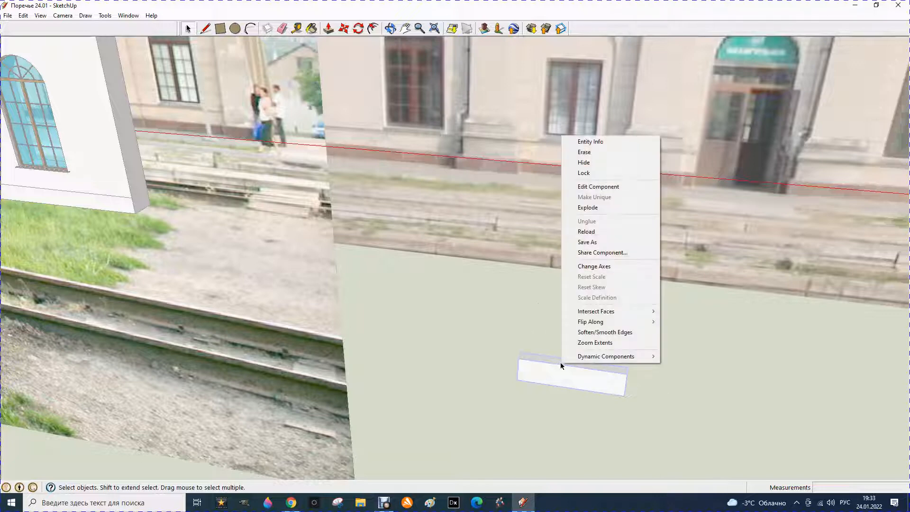
click(344, 28)
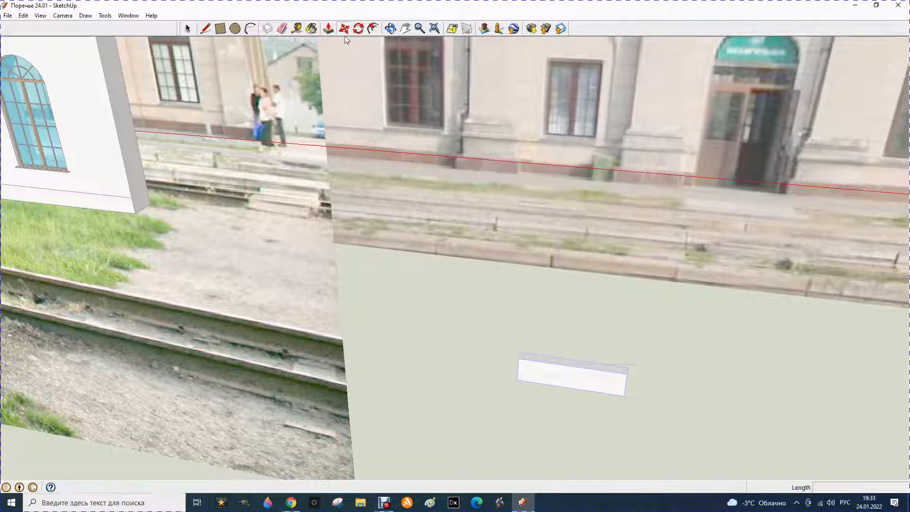
click(563, 366)
key(ctrl)
scroll(474, 359, down, 2)
scroll(597, 322, down, 6)
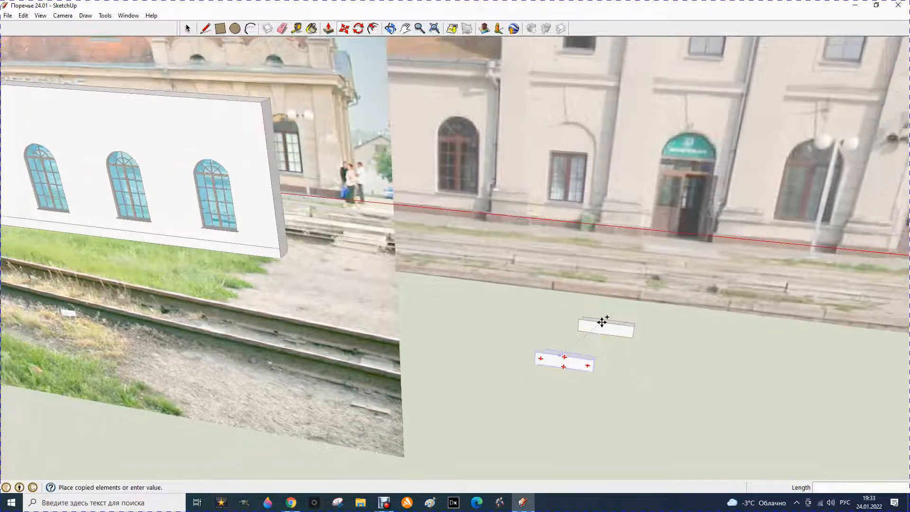
scroll(602, 315, down, 1)
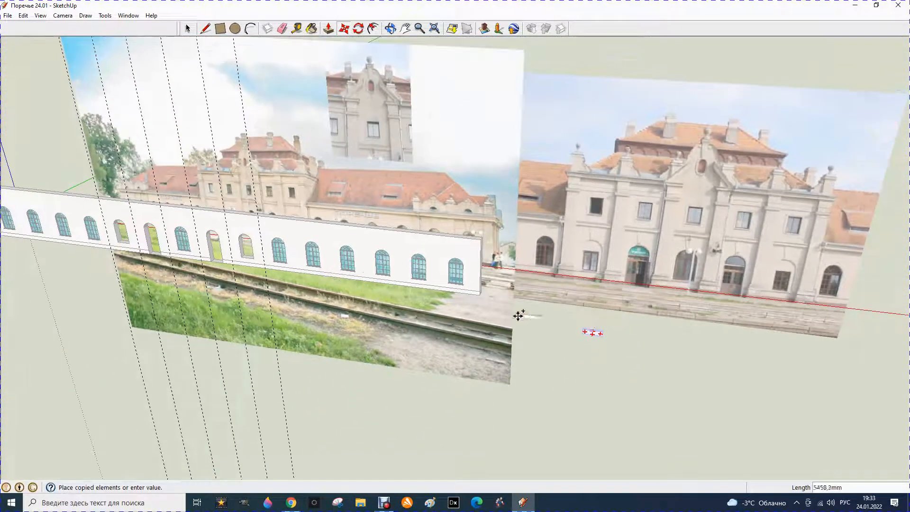
scroll(240, 264, up, 5)
scroll(264, 262, up, 5)
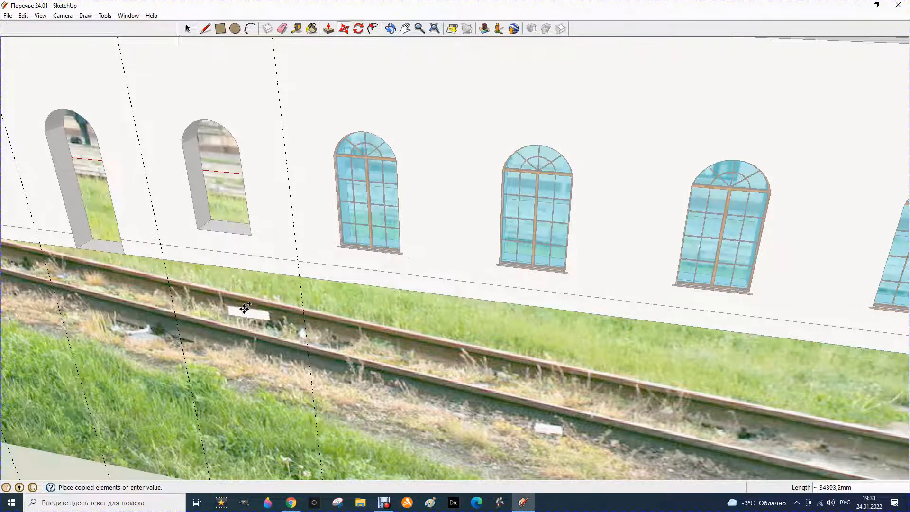
scroll(209, 342, down, 2)
scroll(195, 303, down, 5)
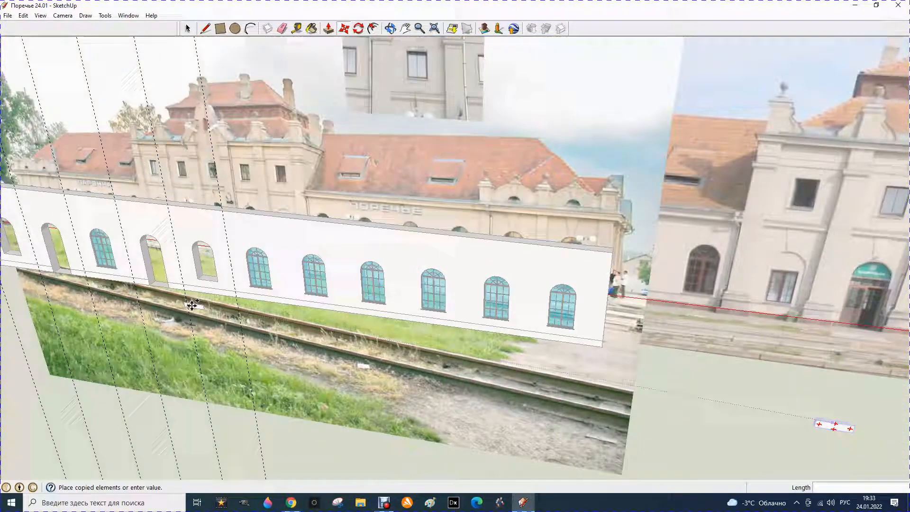
click(458, 362)
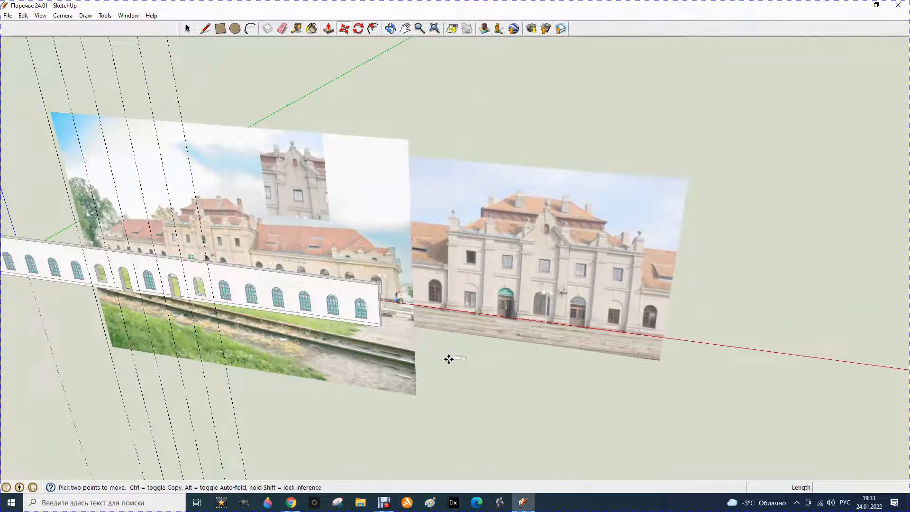
Step: Check the block's component options and its editing context, leaving the geometry as it is
scroll(457, 361, up, 6)
scroll(463, 360, up, 3)
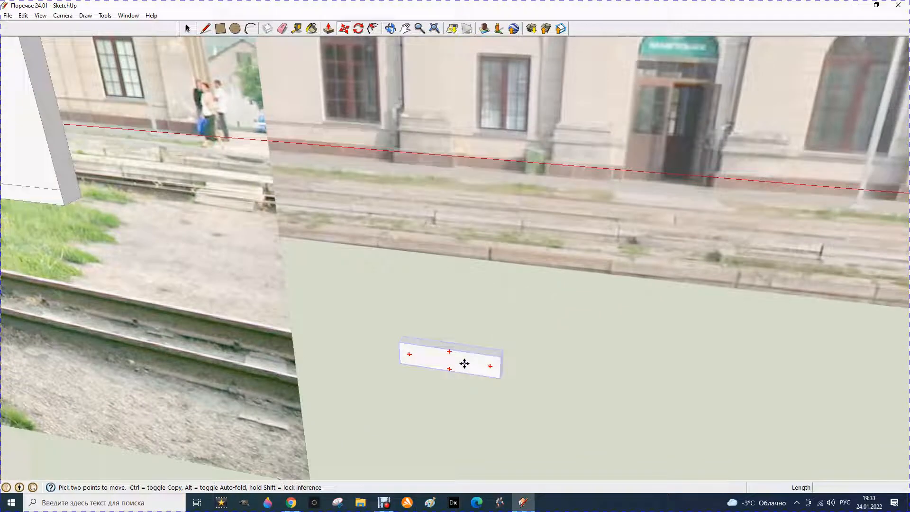
click(188, 29)
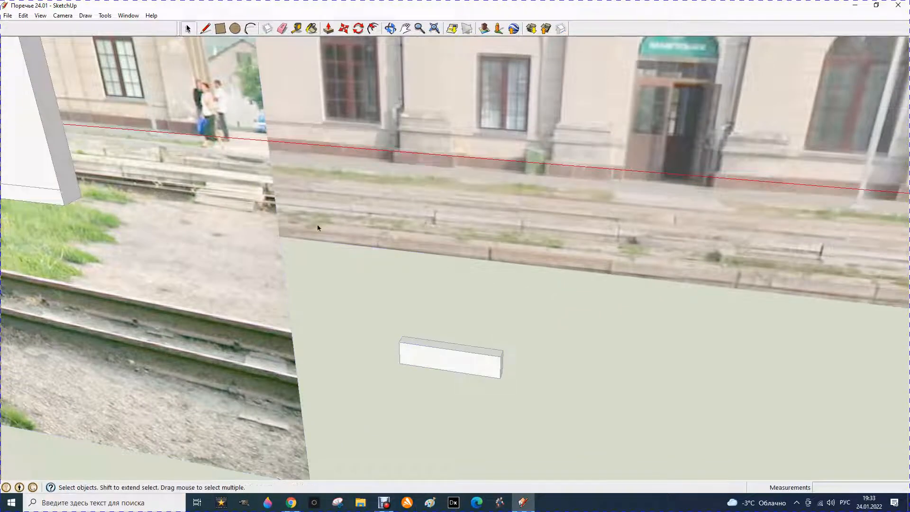
drag(374, 304, 557, 412)
right_click(425, 351)
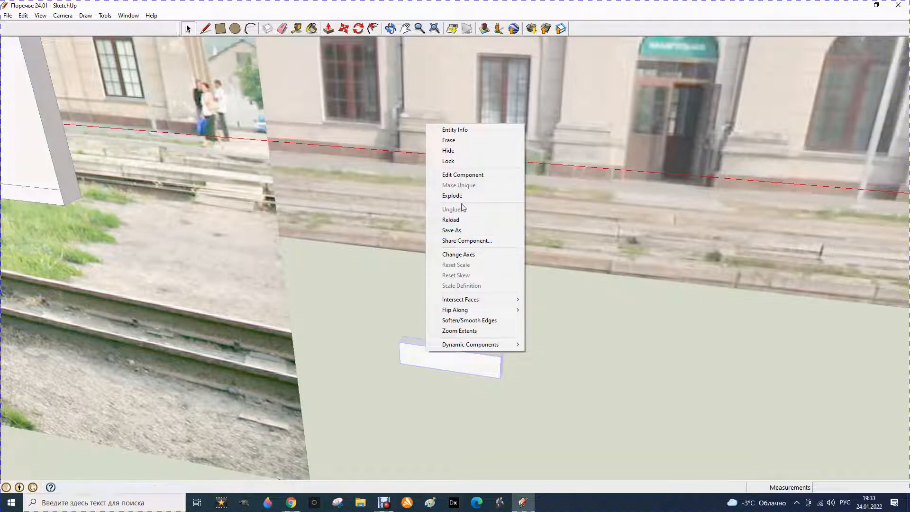
click(384, 328)
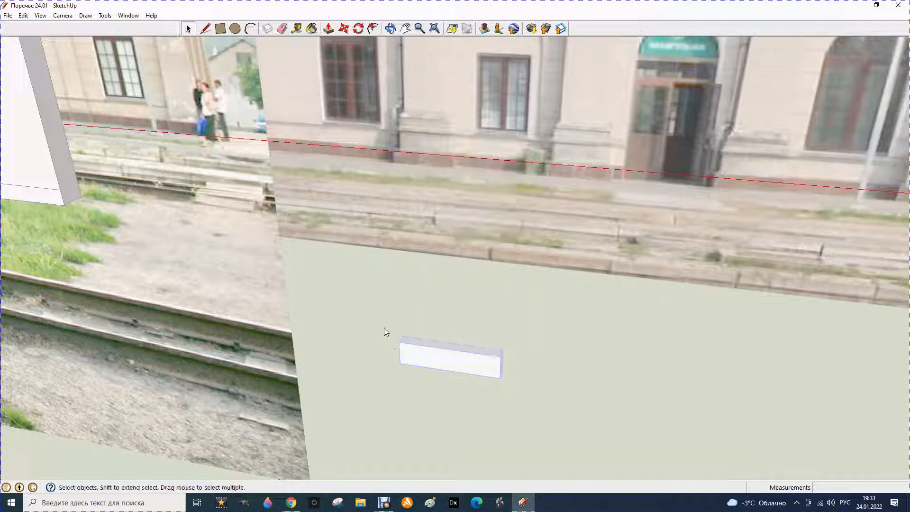
double_click(443, 347)
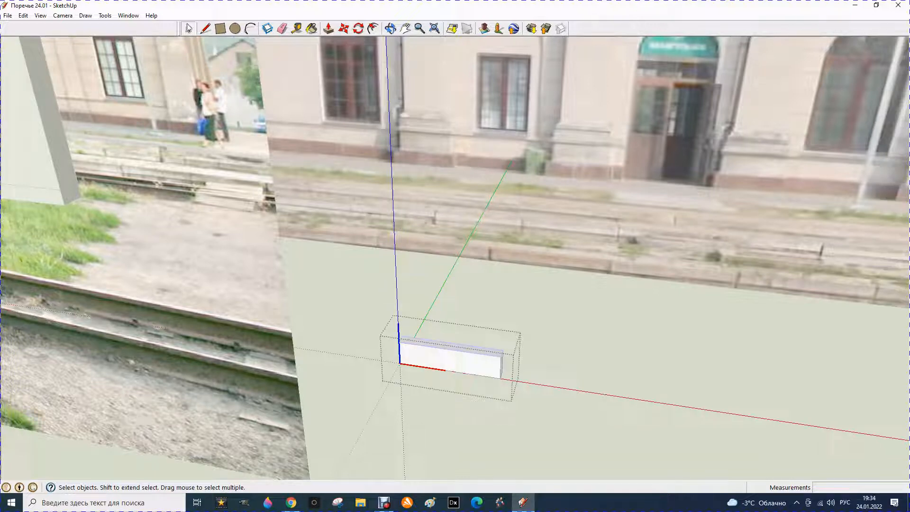
click(408, 304)
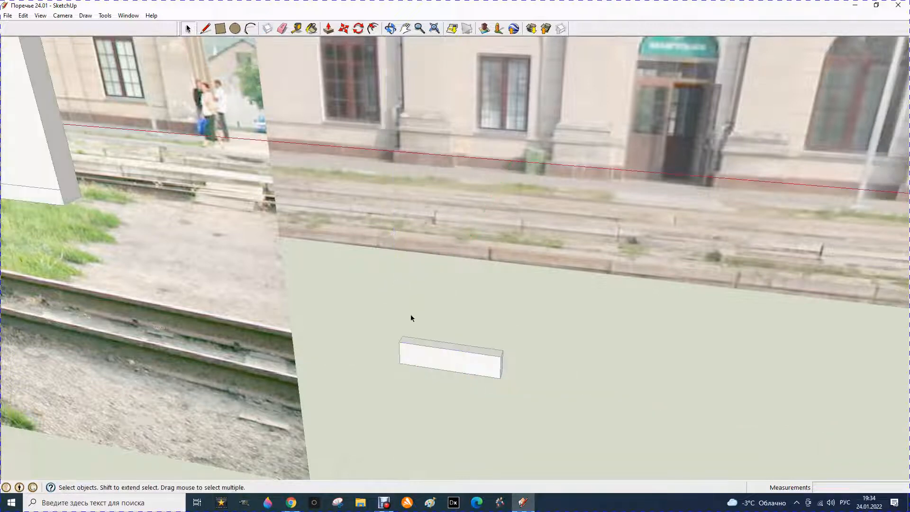
Step: Copy the block component onto the facade, centring its top back edge where the rightmost vertical guide meets the plinth line
click(430, 348)
click(342, 30)
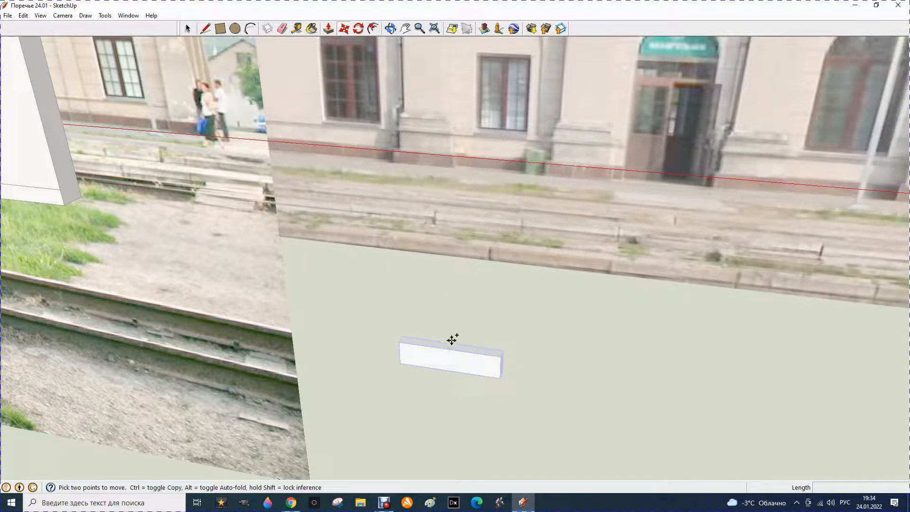
click(453, 342)
key(ctrl)
scroll(479, 343, down, 2)
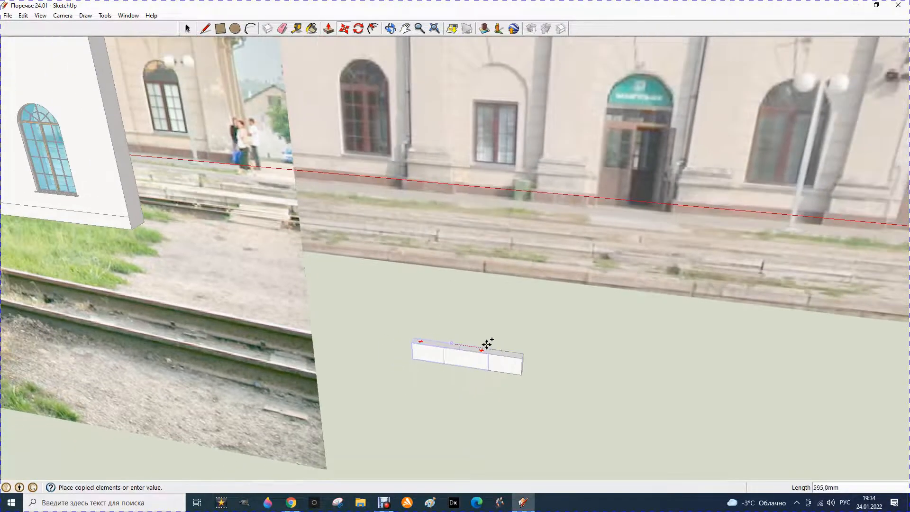
scroll(573, 321, down, 5)
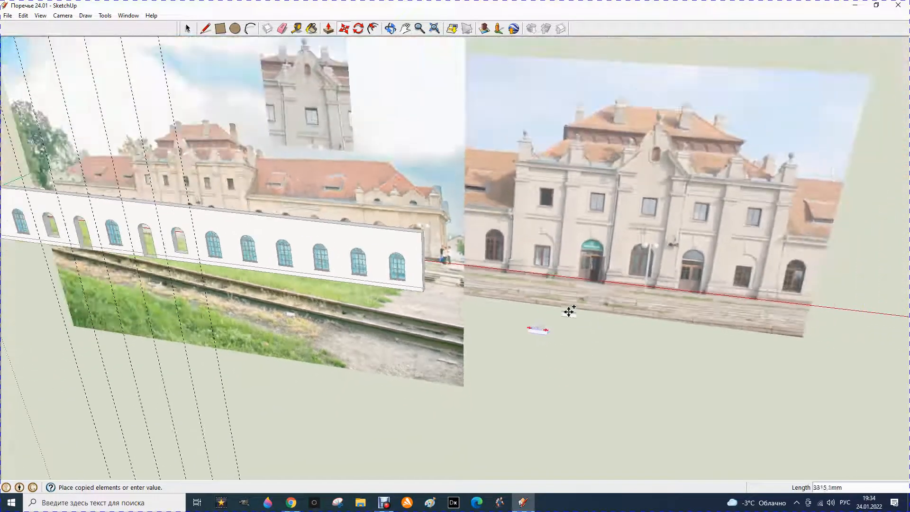
scroll(121, 280, up, 6)
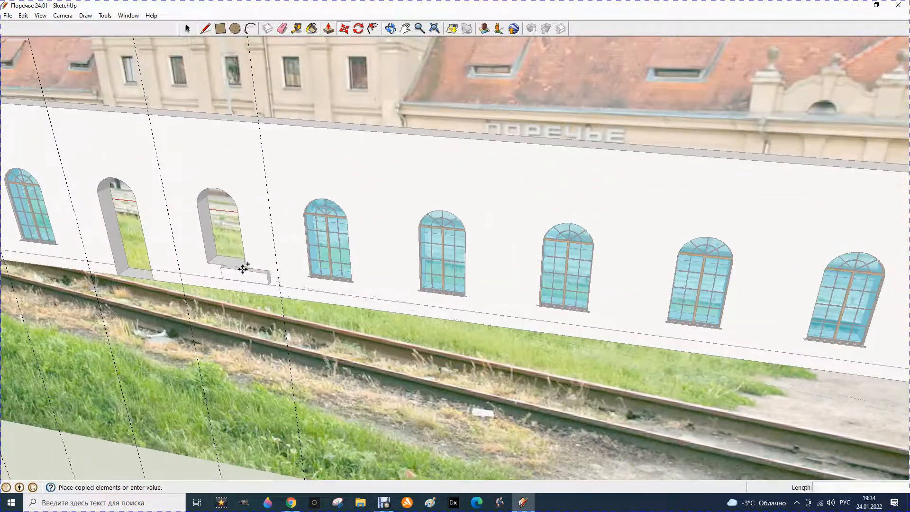
scroll(267, 280, up, 5)
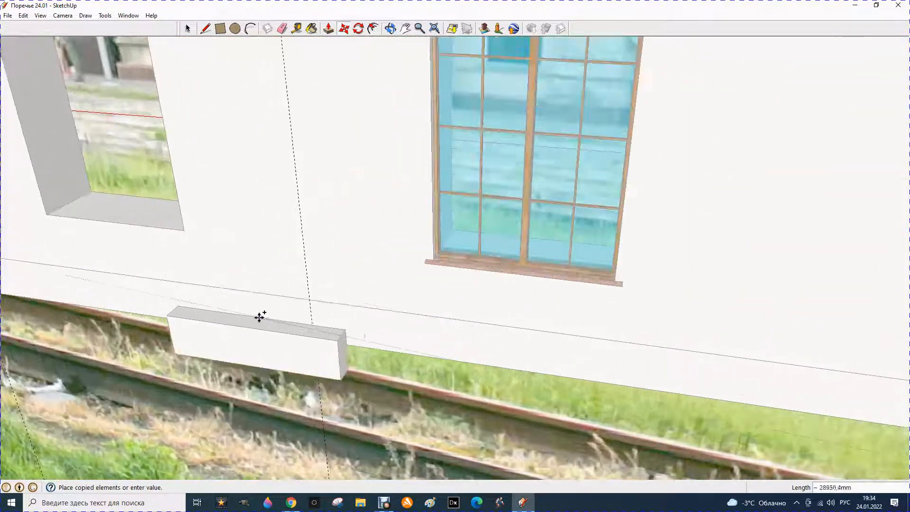
click(306, 304)
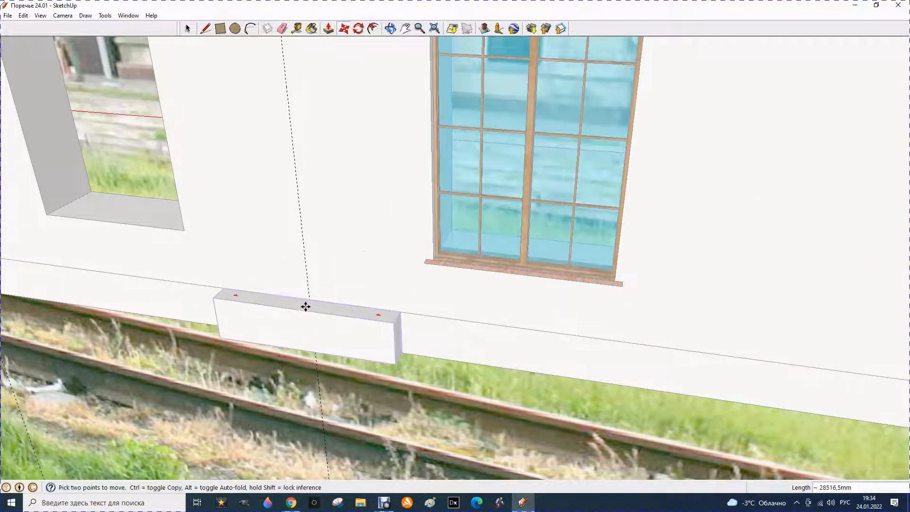
Step: Copy the placed base block 3100 mm left along the plinth line to the guide between the open doorway and open window
key(ctrl)
click(309, 300)
scroll(332, 305, down, 6)
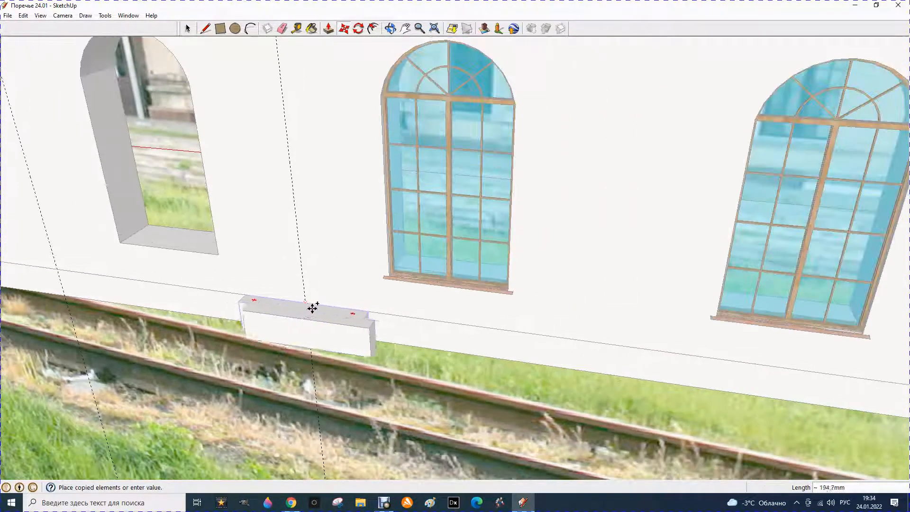
scroll(264, 297, down, 1)
scroll(251, 292, up, 6)
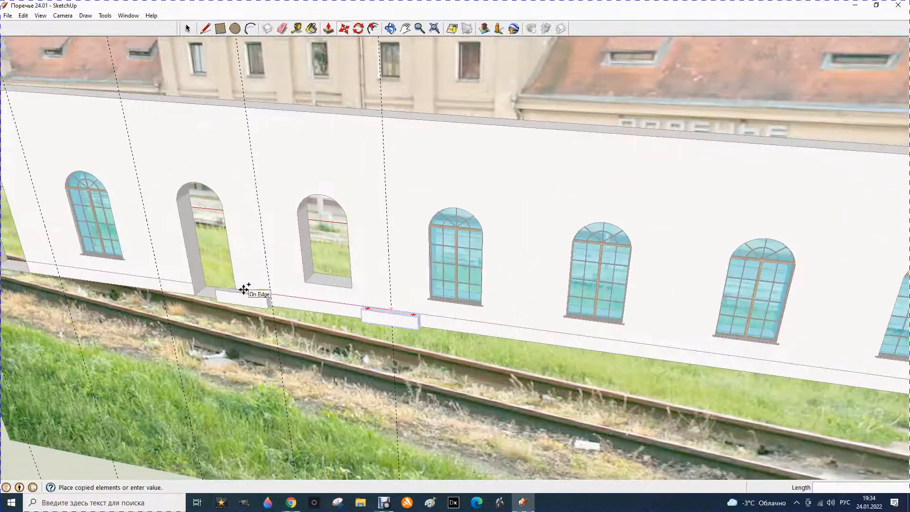
scroll(266, 293, up, 1)
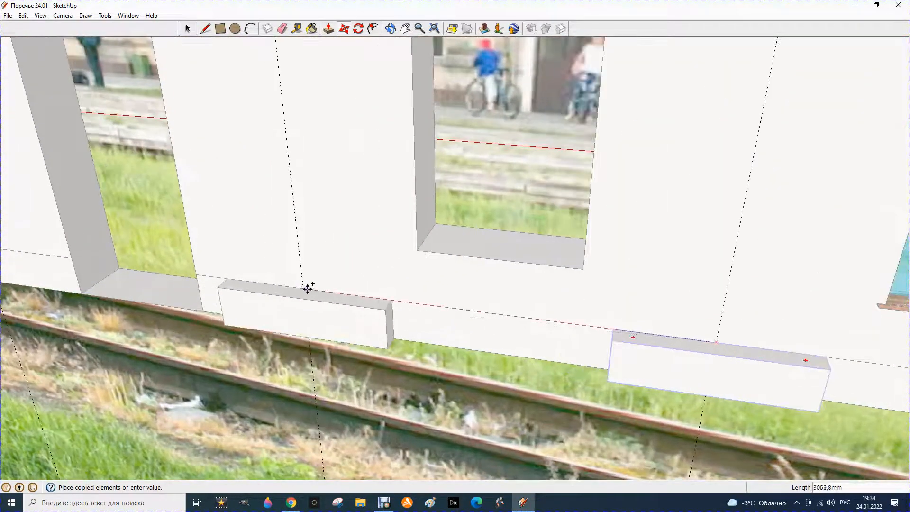
click(302, 290)
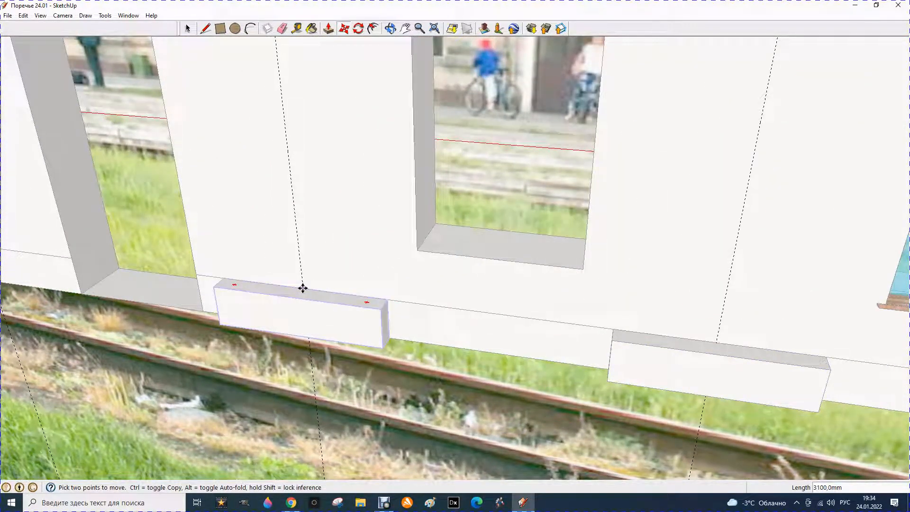
Step: Copy the second base block 3100 mm left across the doorway to the guide beside the central glazed window
click(303, 287)
key(ctrl)
scroll(298, 297, down, 6)
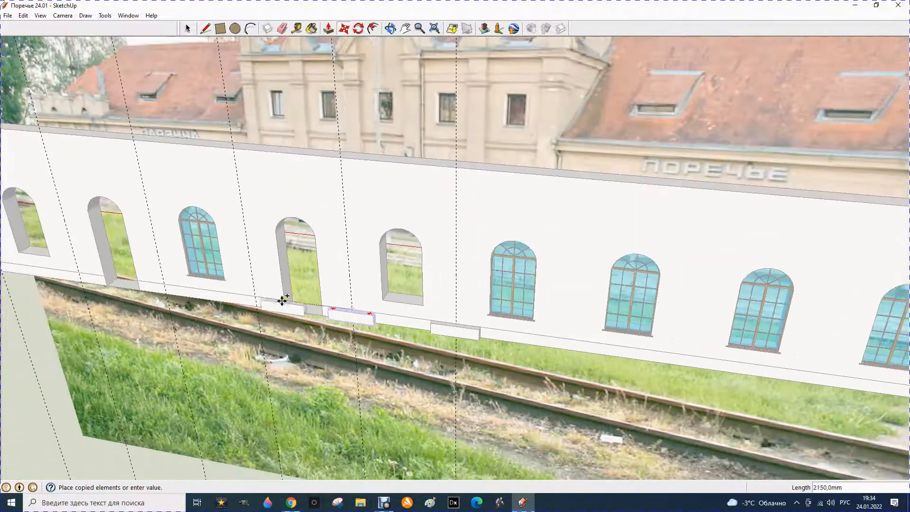
scroll(290, 301, up, 5)
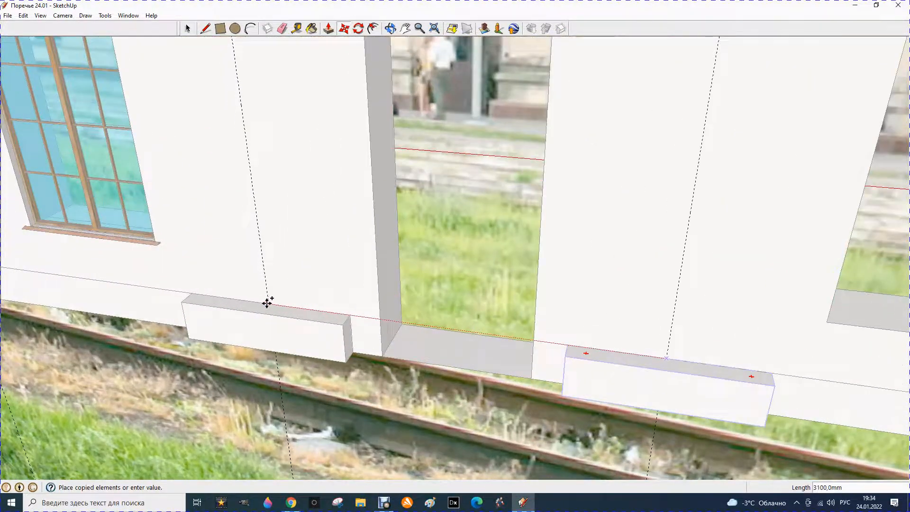
click(270, 306)
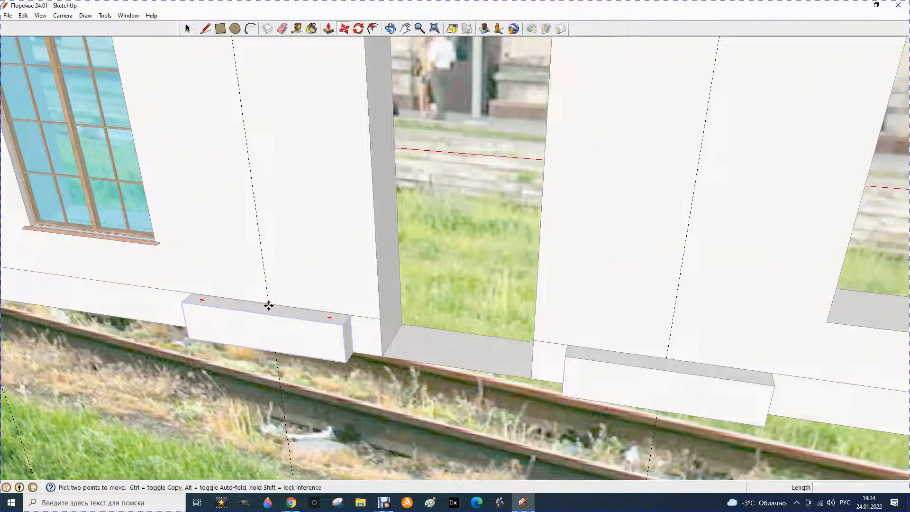
Step: Copy the third base block 3100 mm left to the guide on the other side of the central glazed window
click(270, 306)
key(ctrl)
scroll(392, 306, down, 5)
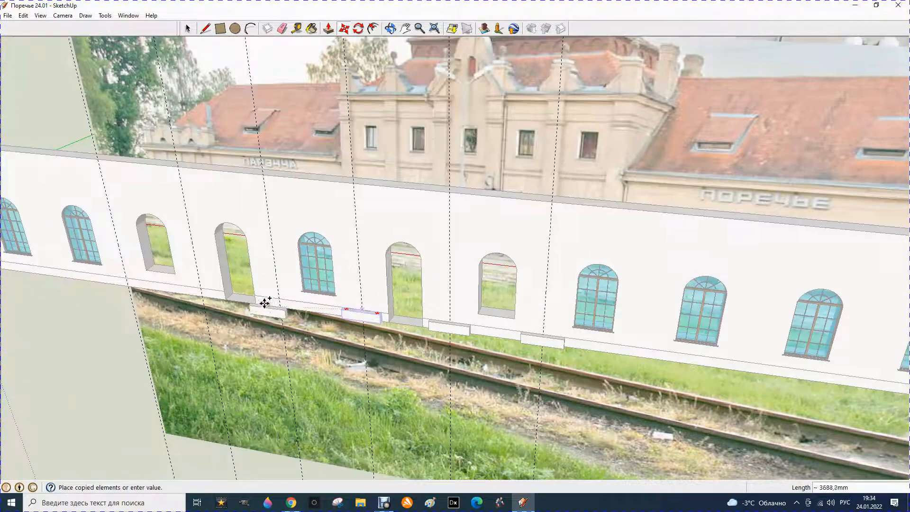
scroll(275, 298, up, 3)
scroll(275, 297, up, 3)
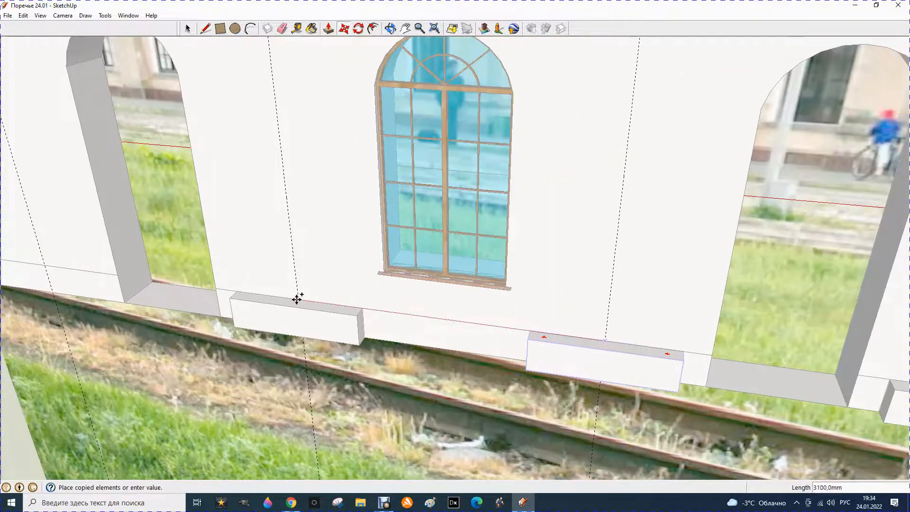
click(297, 298)
Step: Copy the fourth base block 3100 mm left to the guide between the left doorway and the left open window
key(ctrl)
click(298, 301)
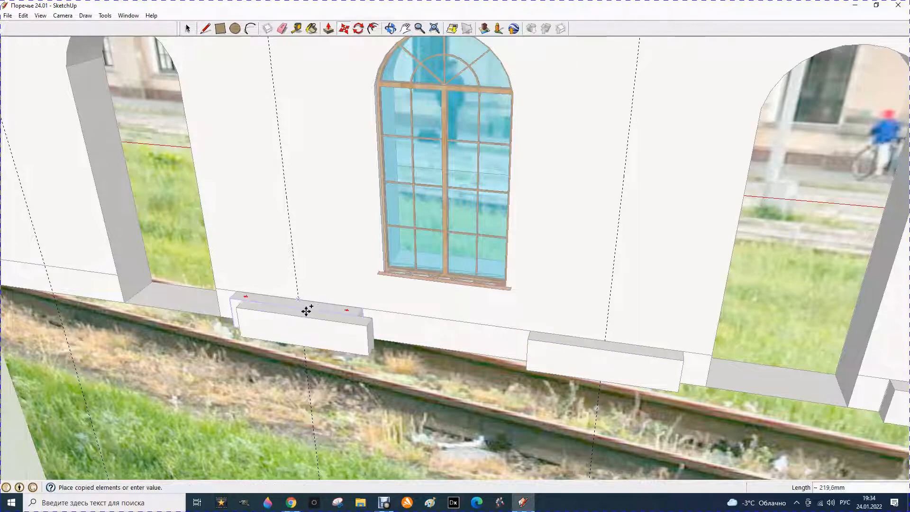
scroll(305, 308, down, 4)
scroll(192, 298, up, 3)
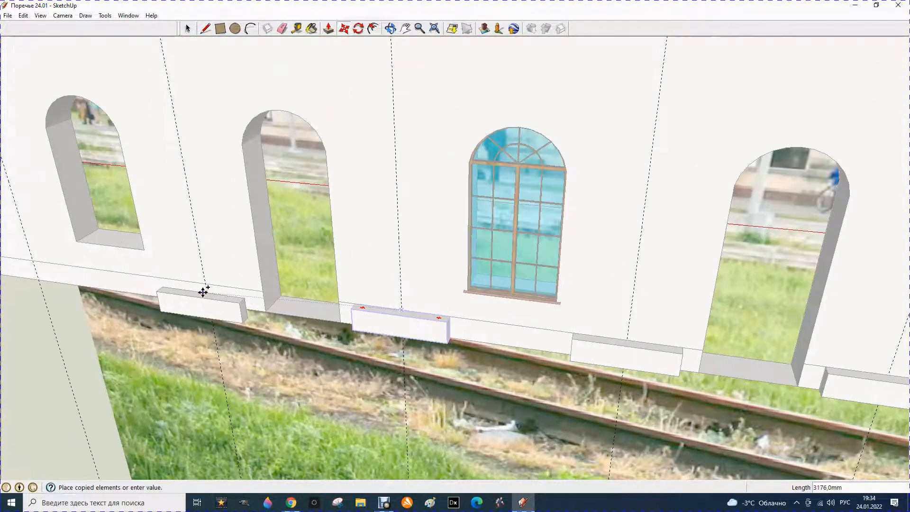
click(207, 283)
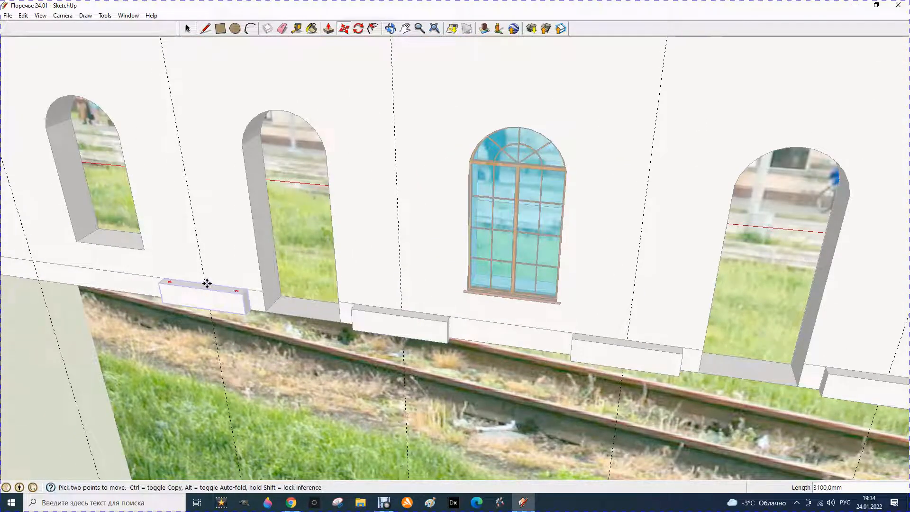
Step: Copy the fifth base block 3100 mm left to the leftmost guide, completing the row of six pilaster bases
key(ctrl)
click(207, 283)
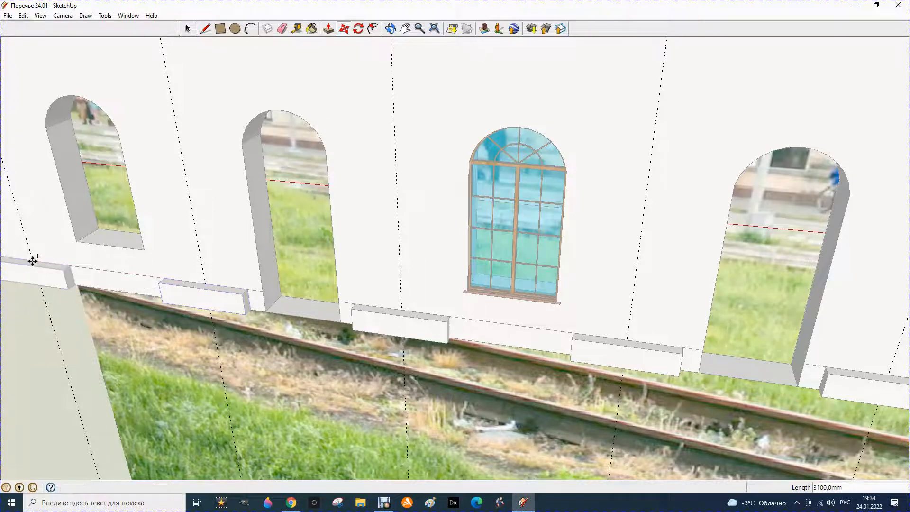
click(33, 260)
Step: Open the spare base block component standing in front of the central facade reference photo for editing
scroll(163, 254, down, 6)
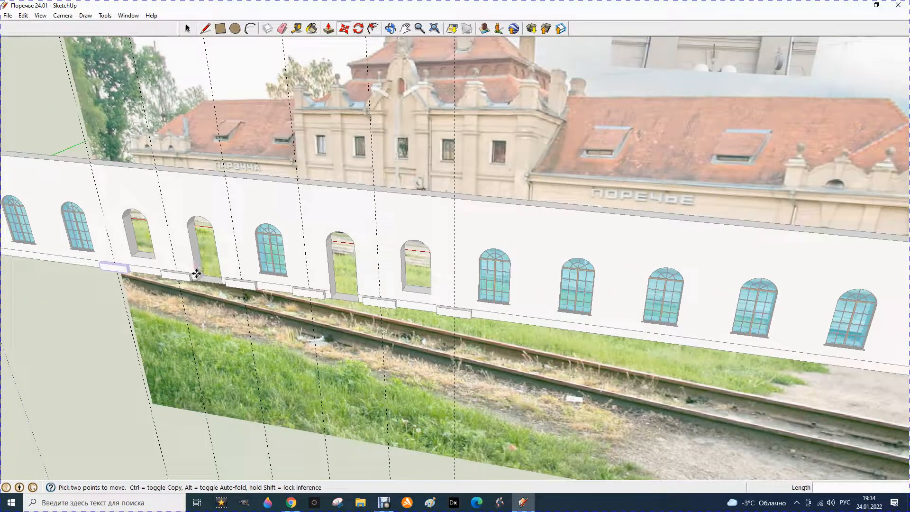
scroll(237, 322, down, 5)
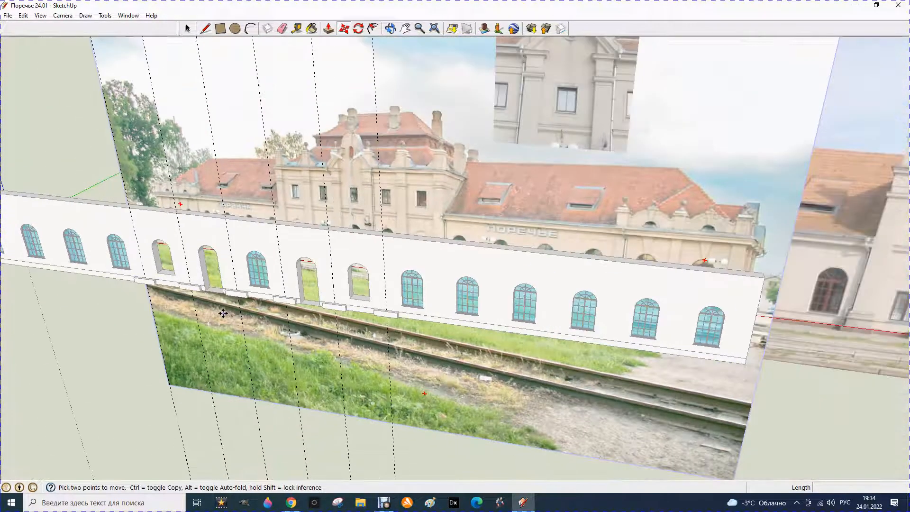
scroll(607, 379, up, 10)
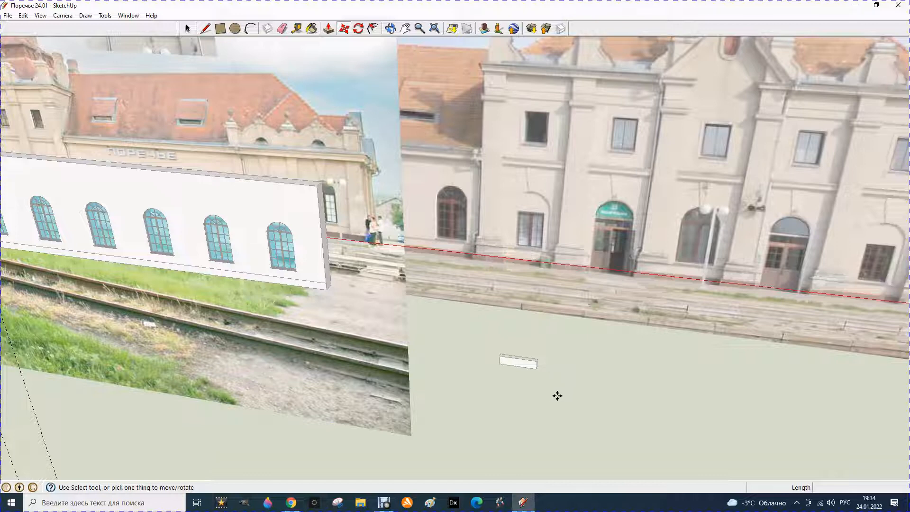
click(188, 28)
double_click(521, 362)
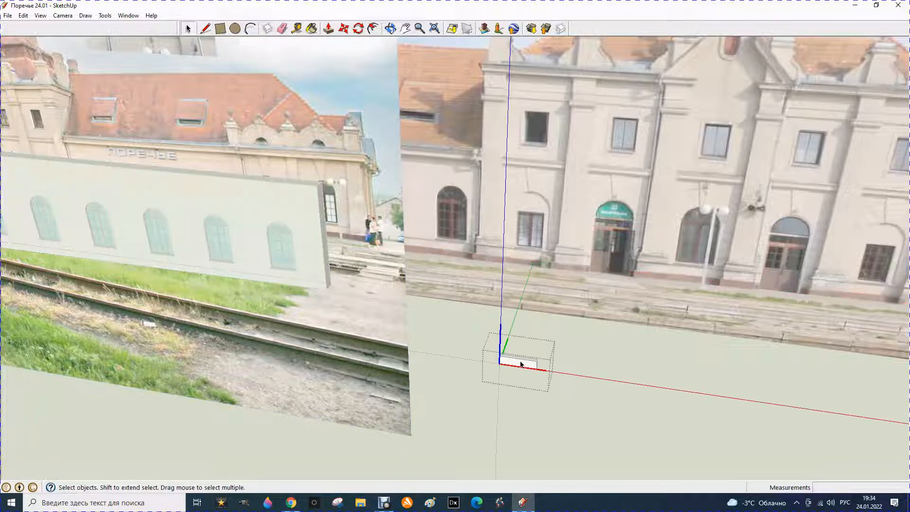
Step: Place a guide on the base block's upper face, 50 mm behind its front edge
scroll(526, 363, up, 3)
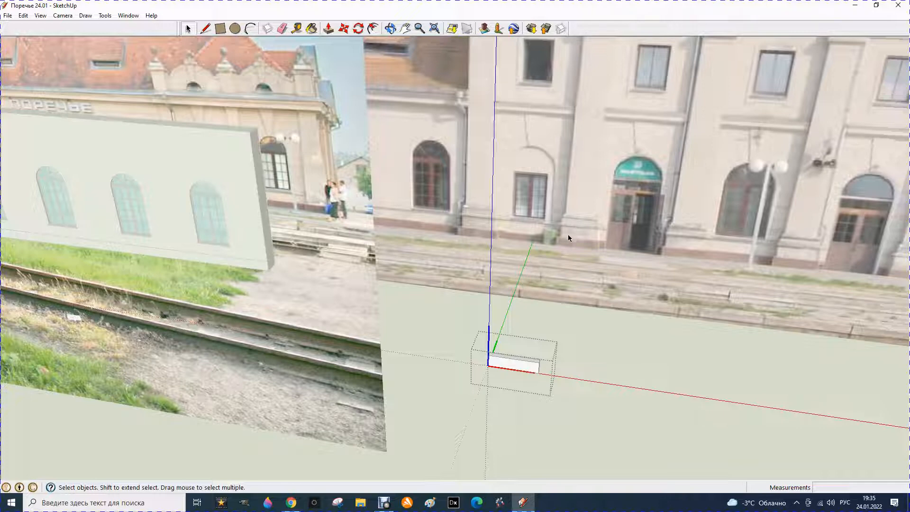
scroll(570, 220, up, 2)
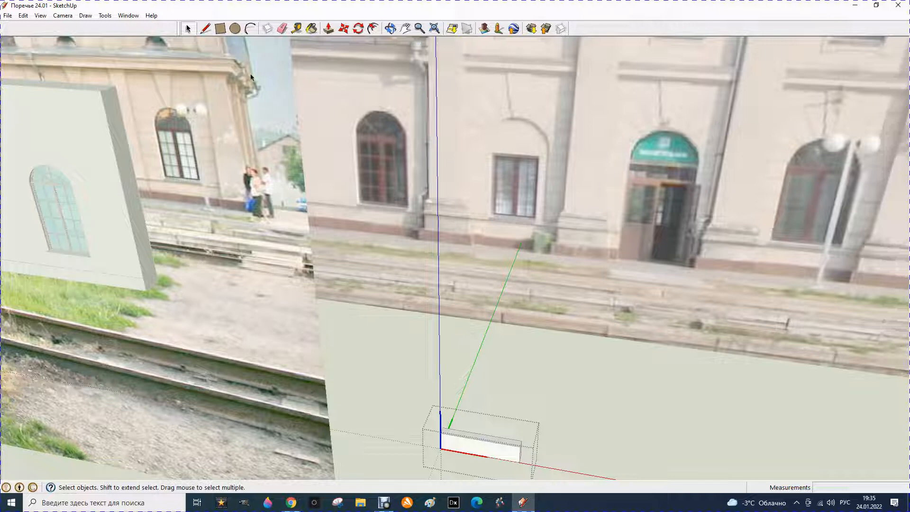
click(329, 29)
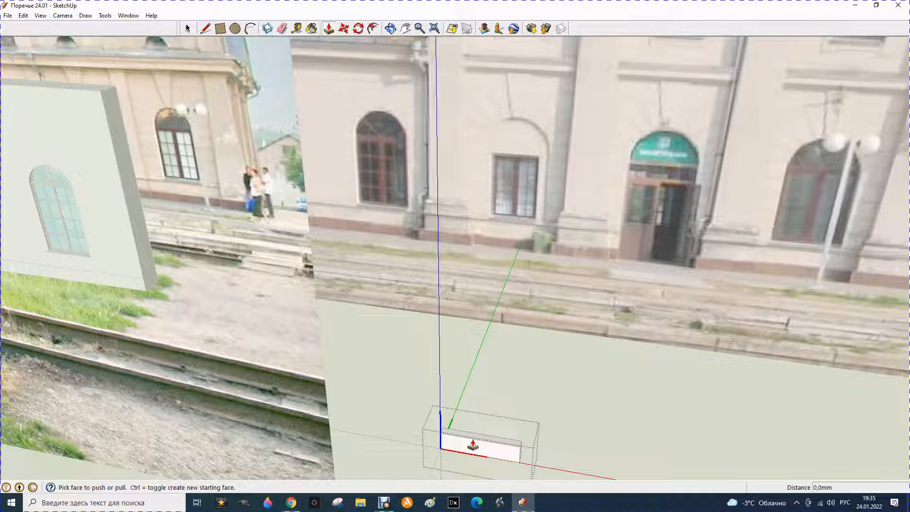
scroll(474, 446, up, 2)
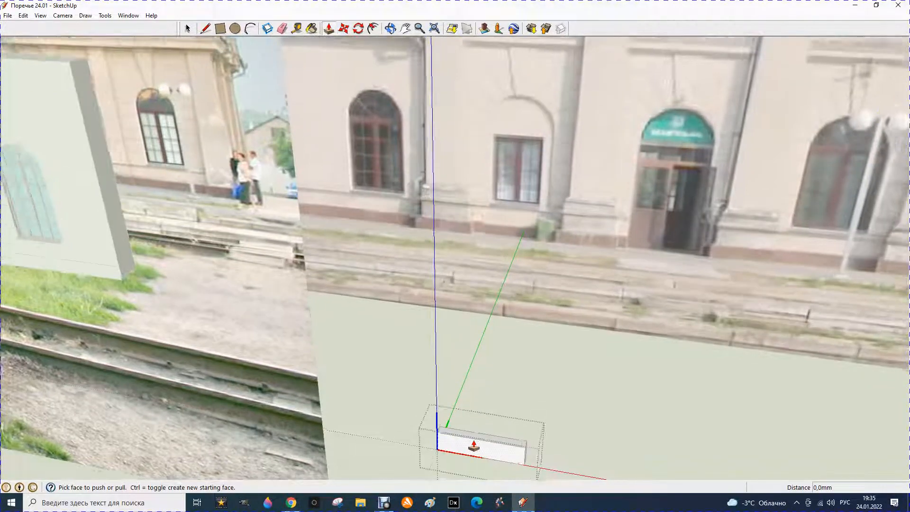
scroll(474, 449, up, 2)
scroll(421, 355, down, 2)
scroll(488, 443, up, 5)
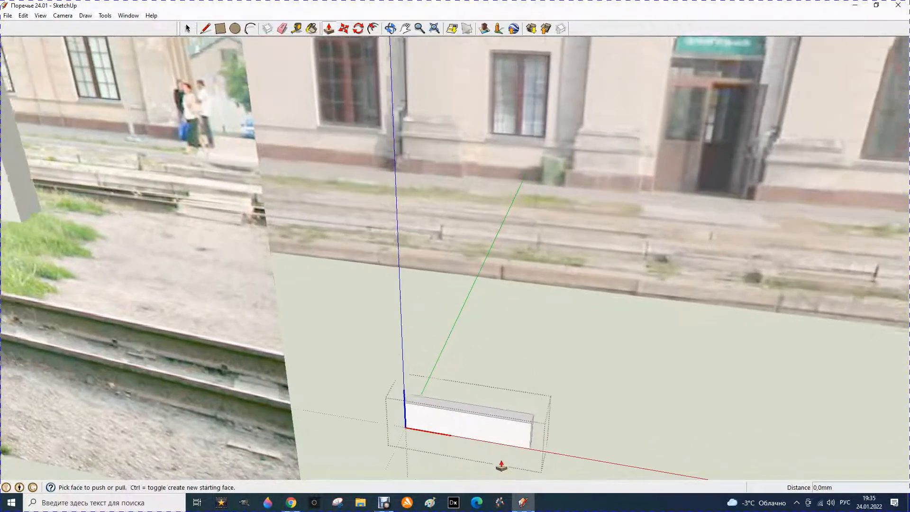
scroll(434, 419, up, 1)
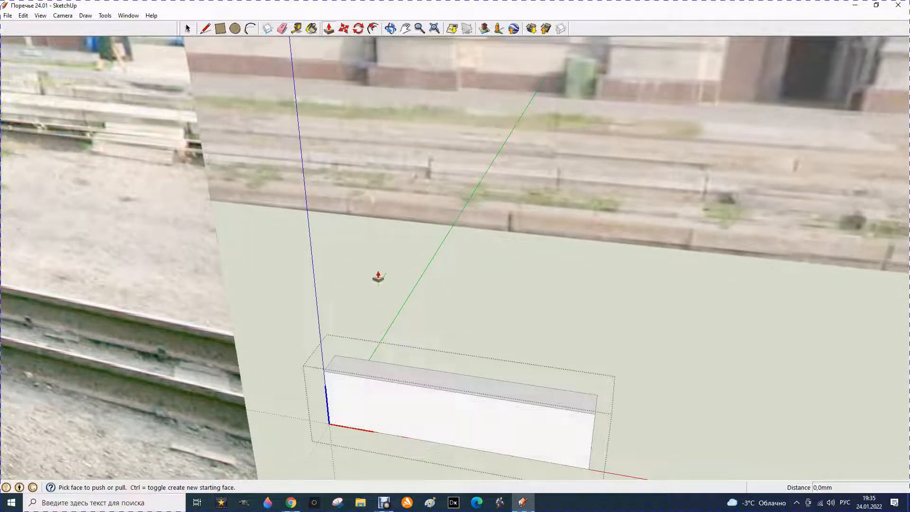
click(295, 28)
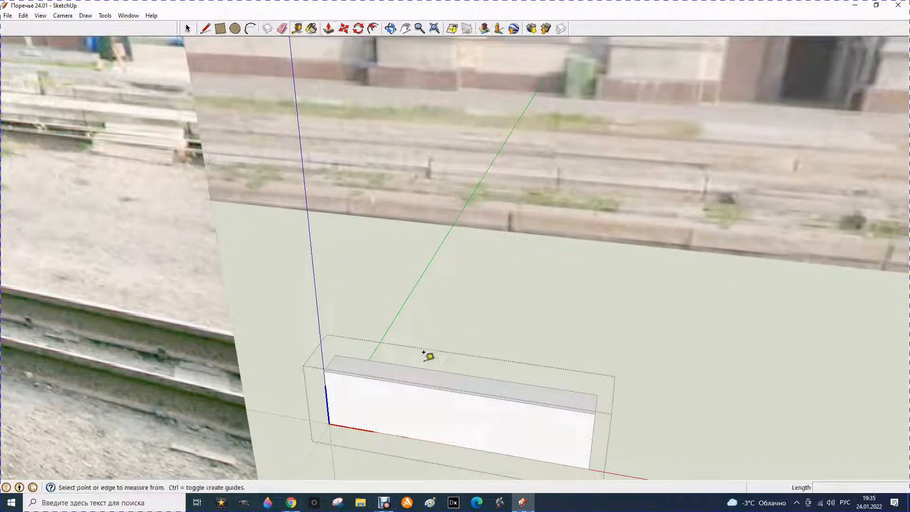
click(423, 385)
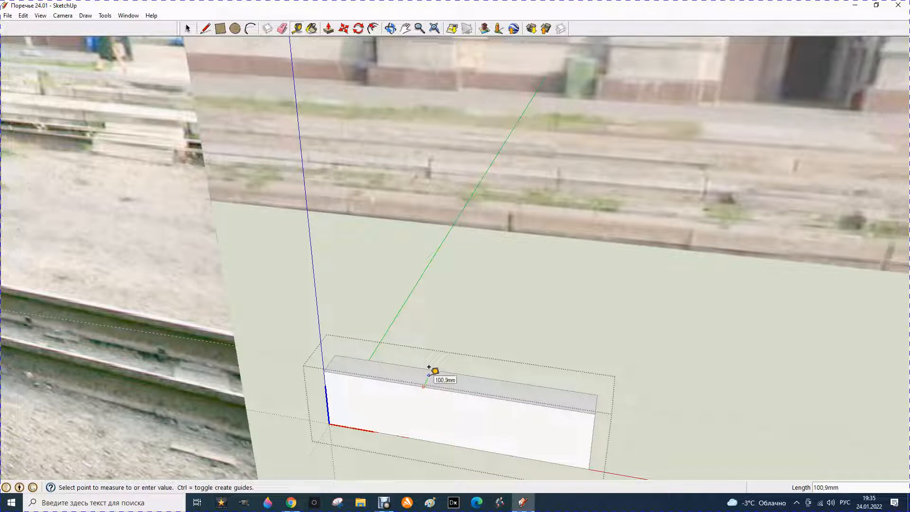
click(430, 368)
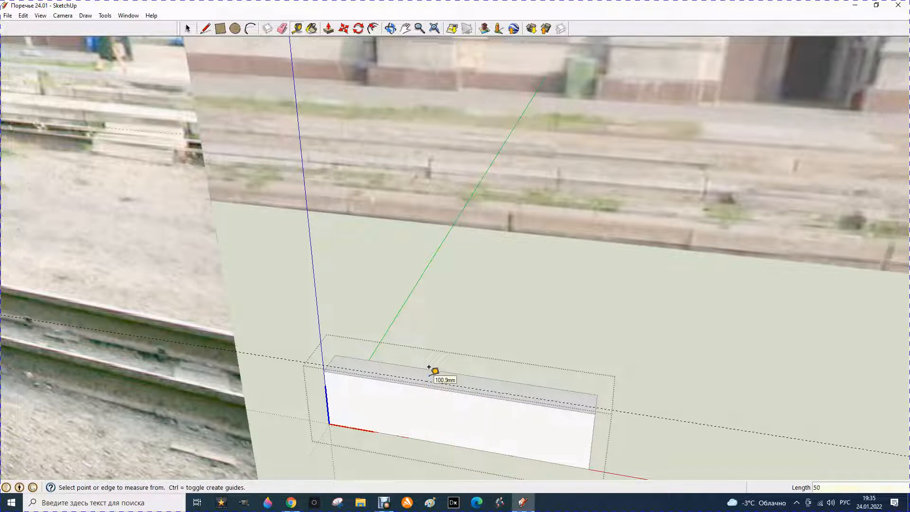
Step: Draw a line along the guide across the full length of the base block's upper face
click(205, 29)
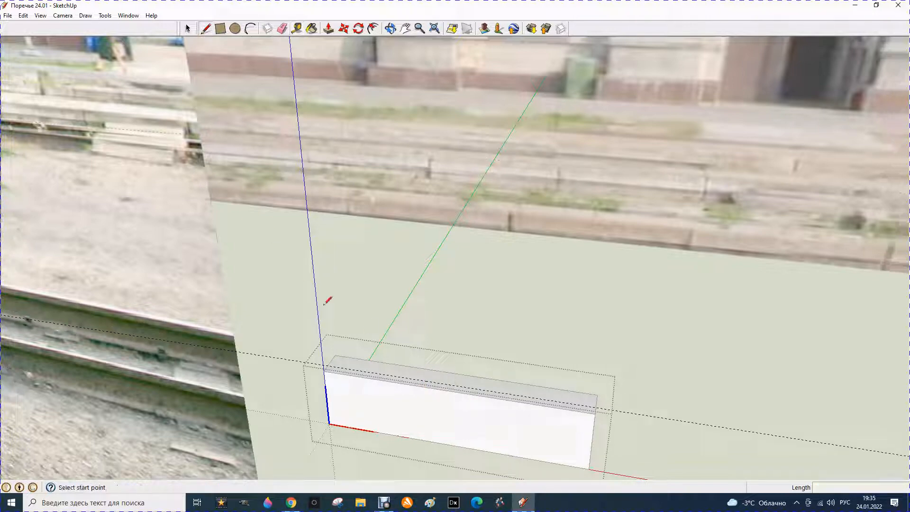
click(327, 365)
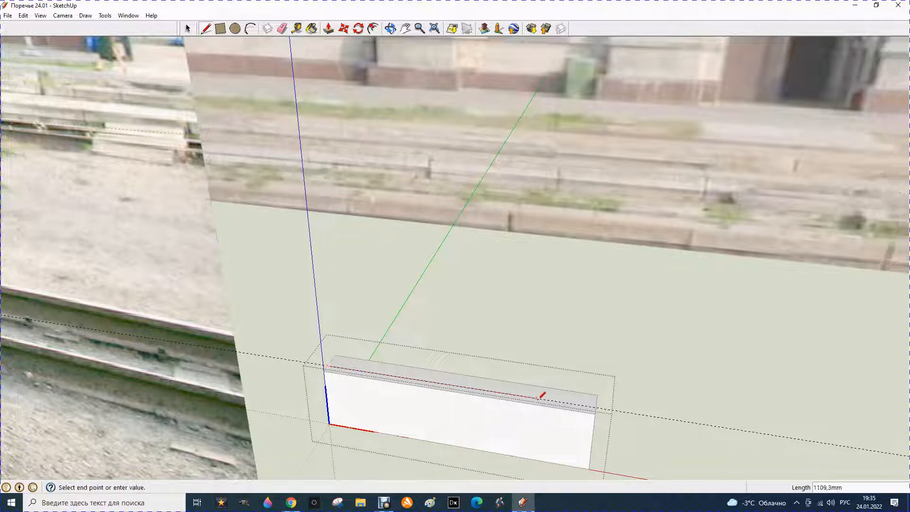
click(599, 406)
scroll(517, 401, up, 2)
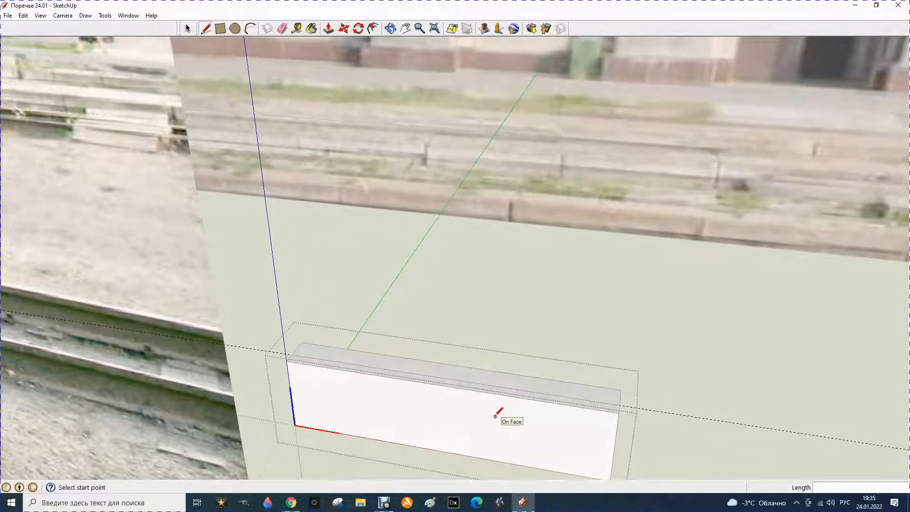
Step: Push/Pull the rear strip of the base block's upper face up by 450 mm
click(331, 30)
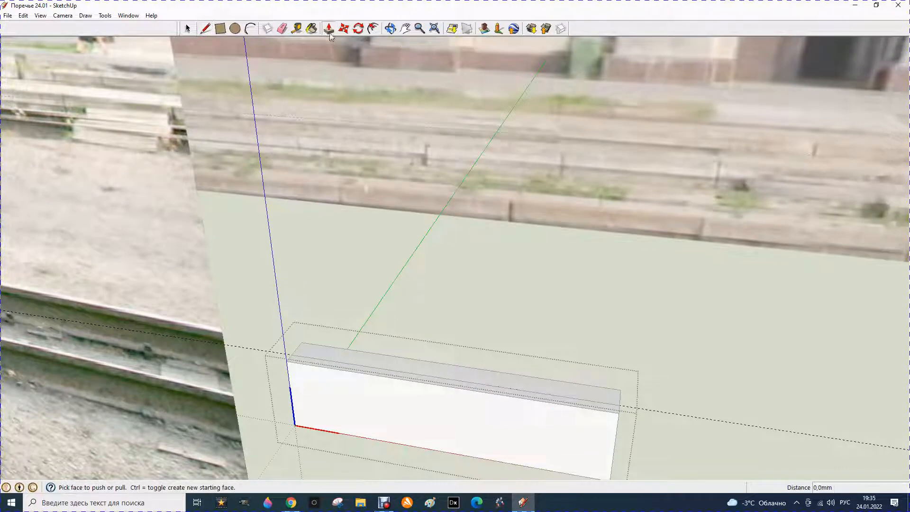
click(414, 373)
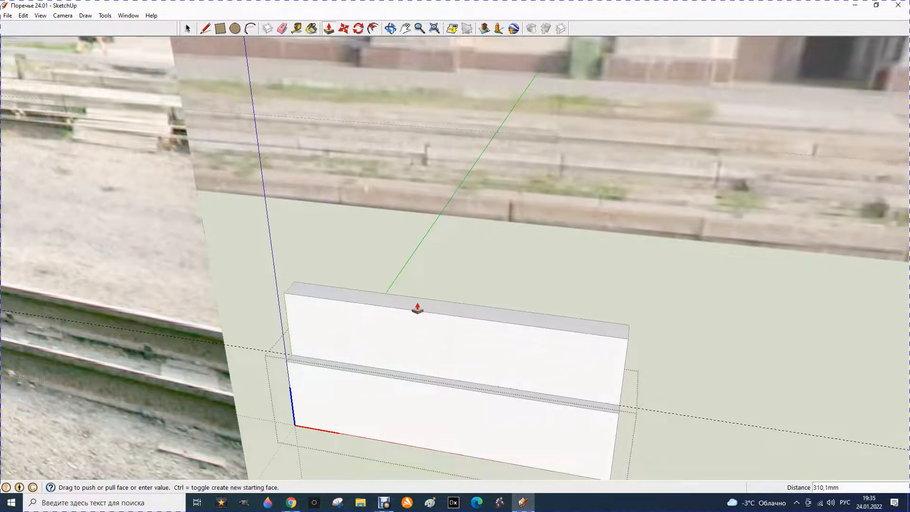
key(Return)
scroll(420, 312, down, 4)
scroll(423, 315, down, 3)
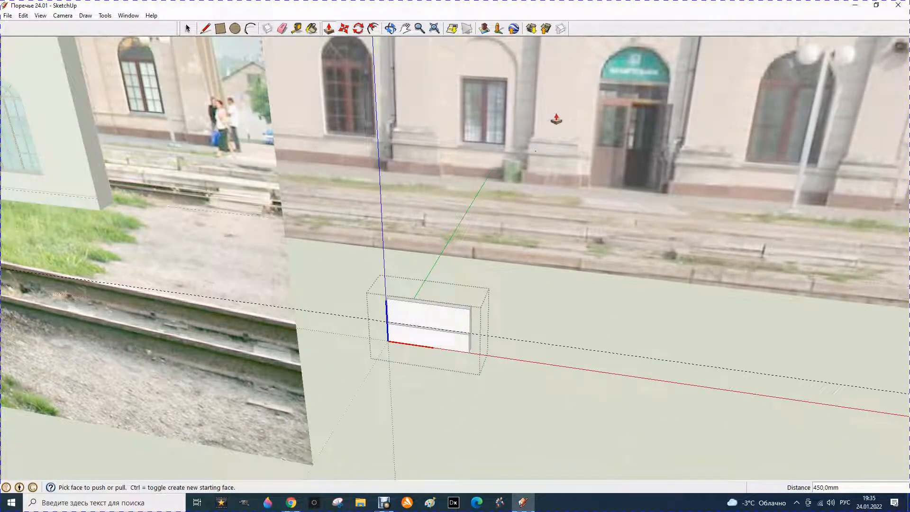
Step: Measure the height of the moulding on the pilaster base beside the green-signed doorway in the reference photo
scroll(532, 164, up, 4)
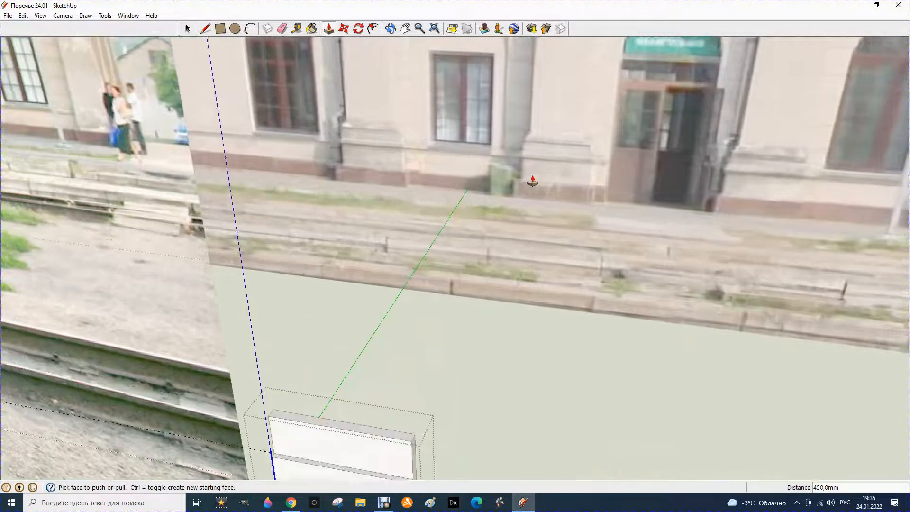
click(296, 28)
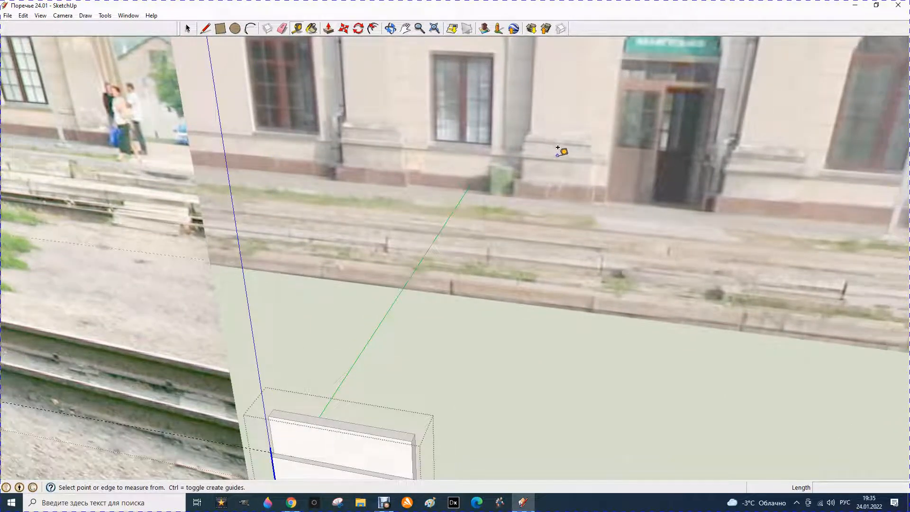
click(553, 153)
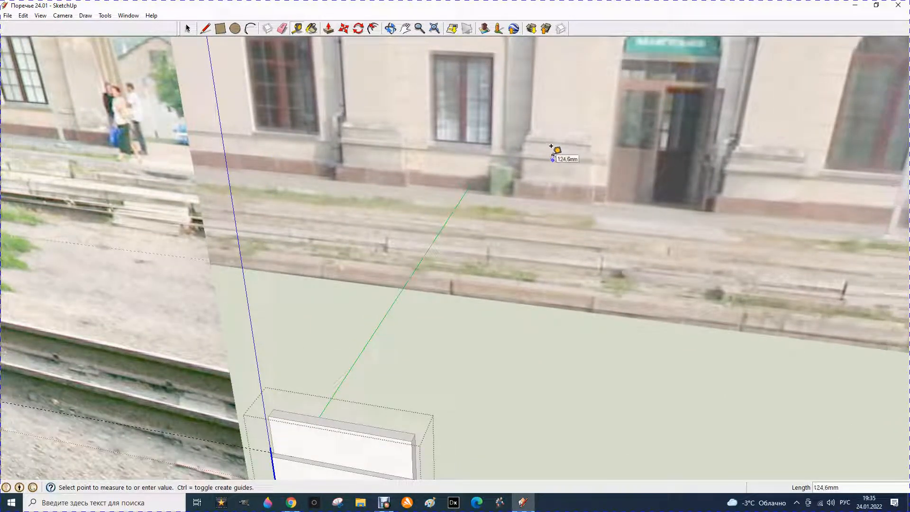
click(552, 168)
scroll(531, 147, down, 2)
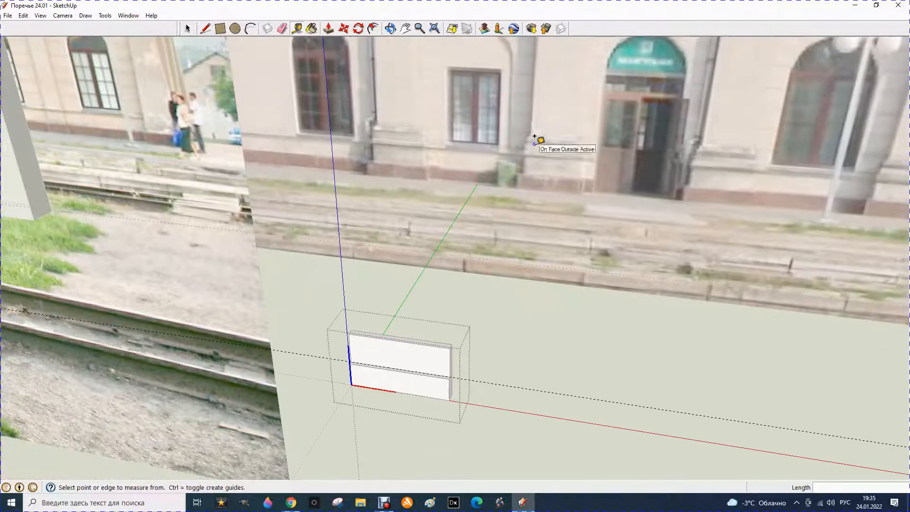
Step: Offset the outline of the raised block's upper face outward by 100 mm
scroll(363, 354, up, 2)
scroll(363, 353, up, 3)
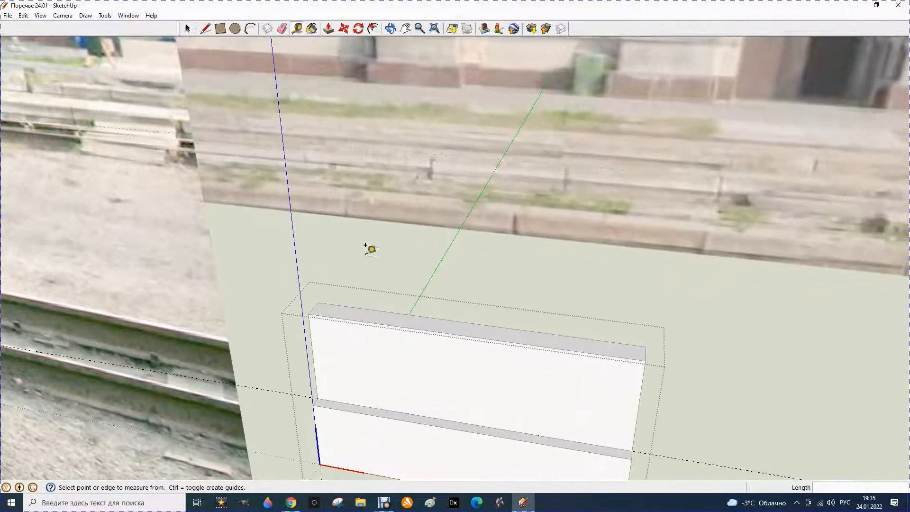
click(373, 29)
click(362, 321)
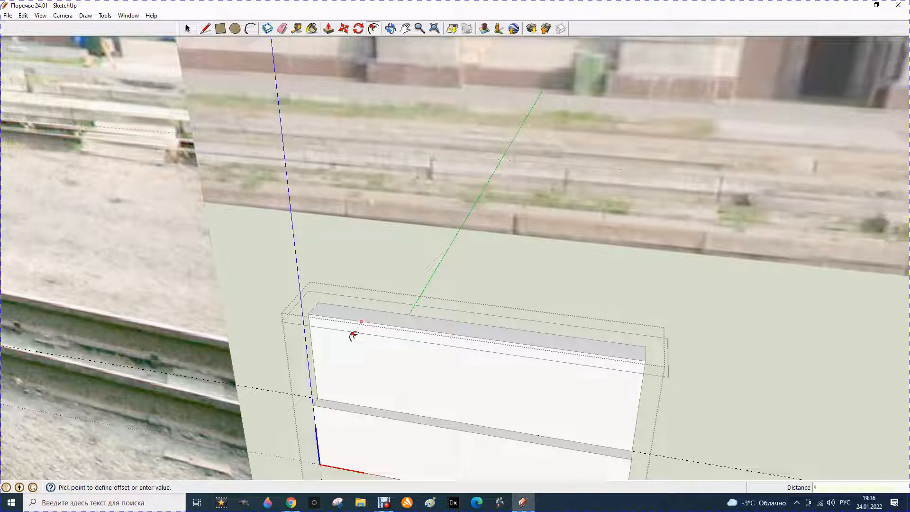
key(Return)
key(Escape)
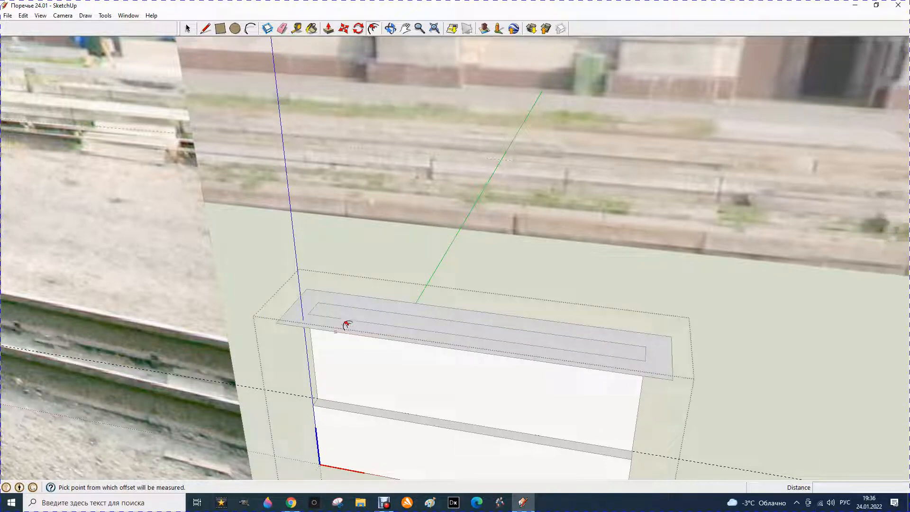
Step: Draw lines extending the upper face's rear edge to the offset outline at both ends
click(205, 29)
click(321, 303)
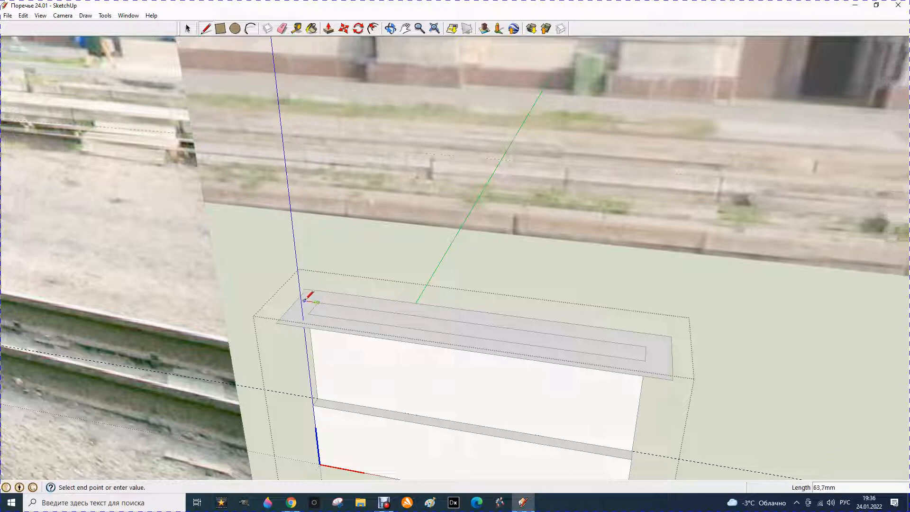
click(301, 300)
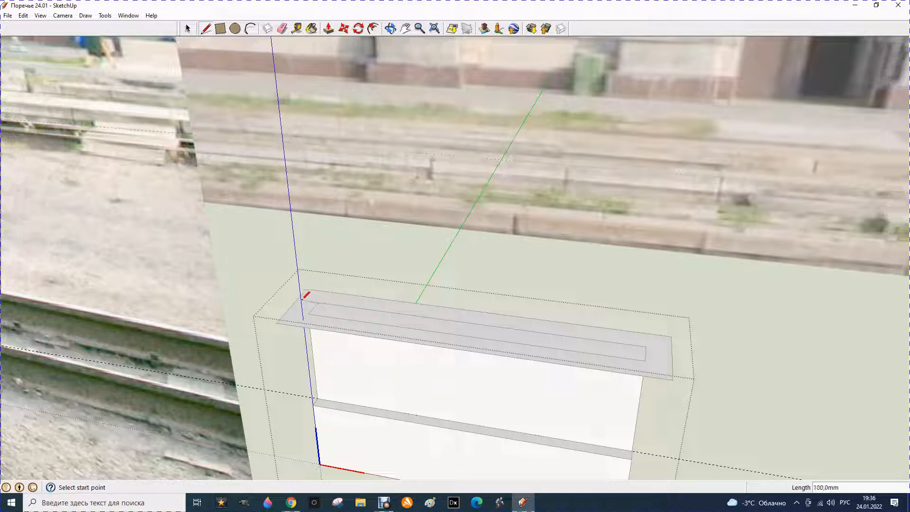
click(646, 345)
click(673, 349)
Step: Erase the part of the offset outline that projects behind the block's rear edge
click(283, 29)
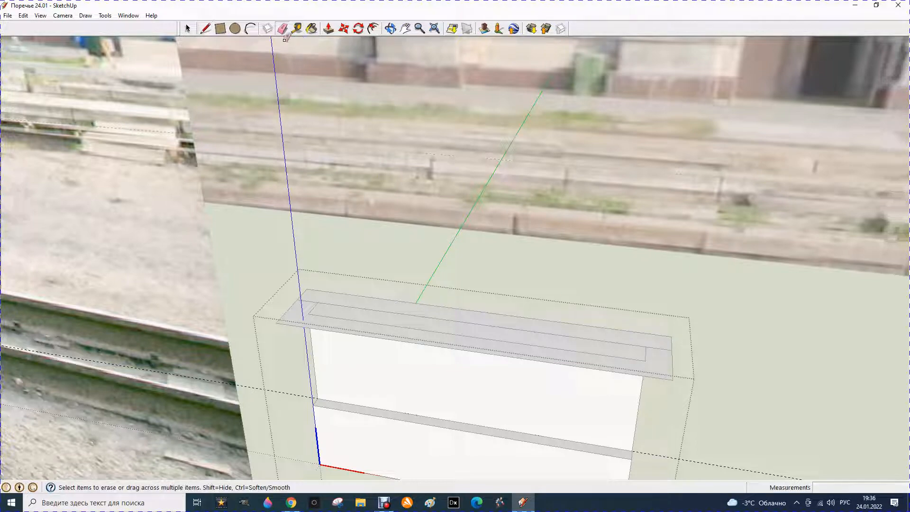
click(327, 293)
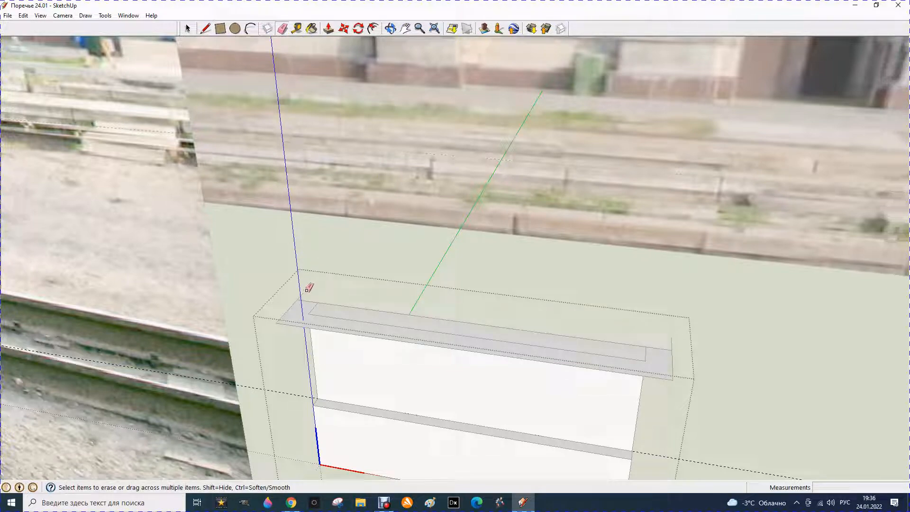
click(672, 339)
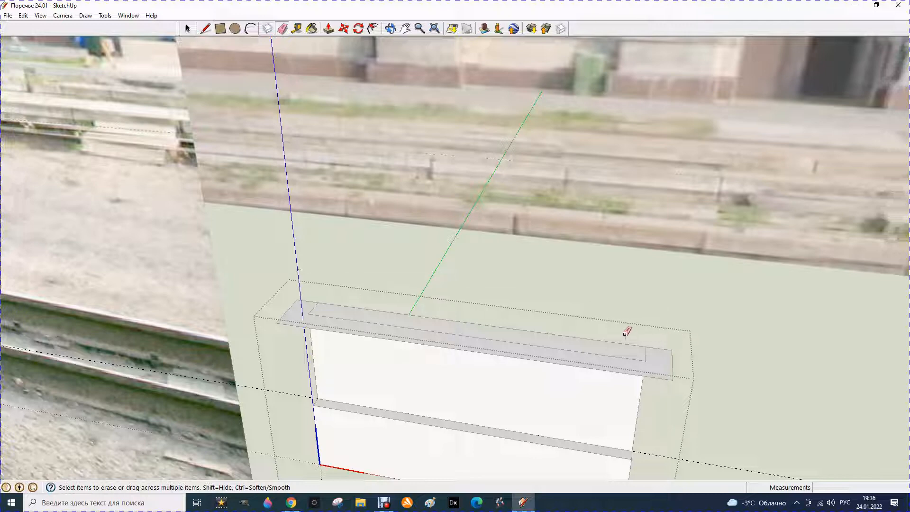
Step: Push/Pull the U-shaped offset face around the block's upper edge up by 100 mm to form a ledge
click(329, 28)
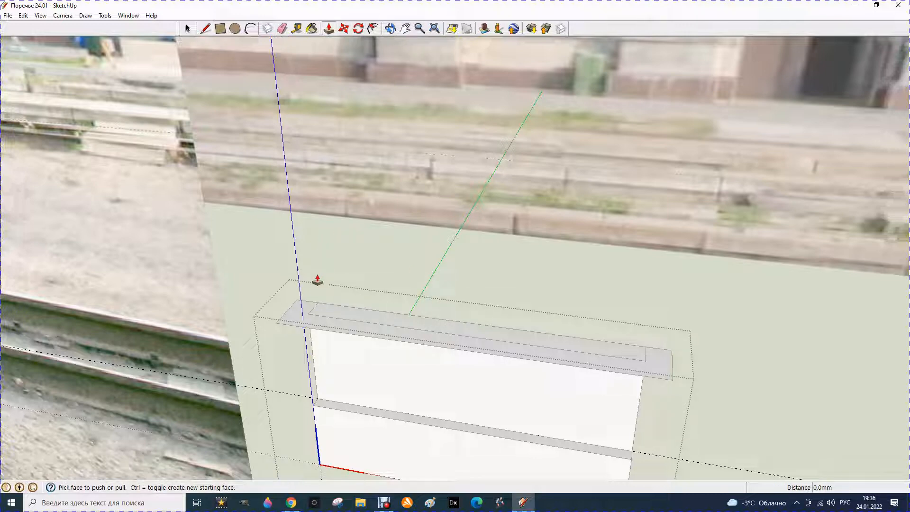
click(301, 318)
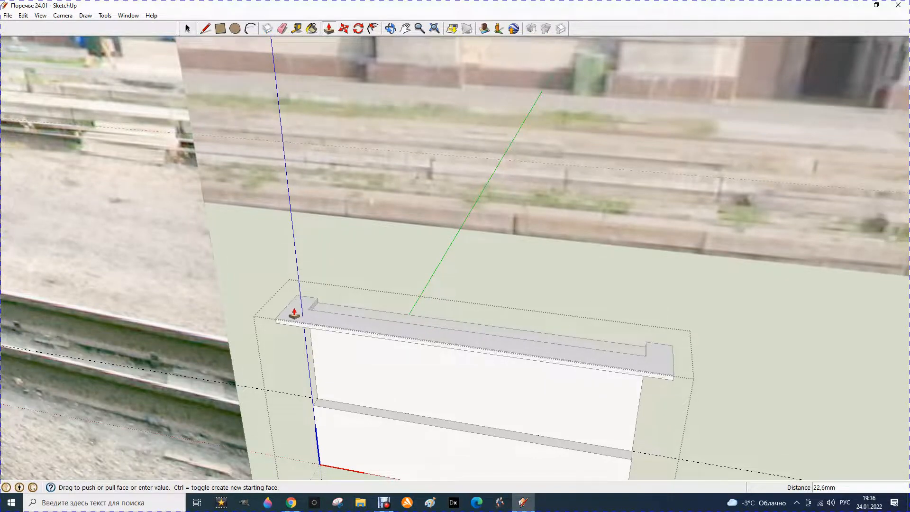
key(Return)
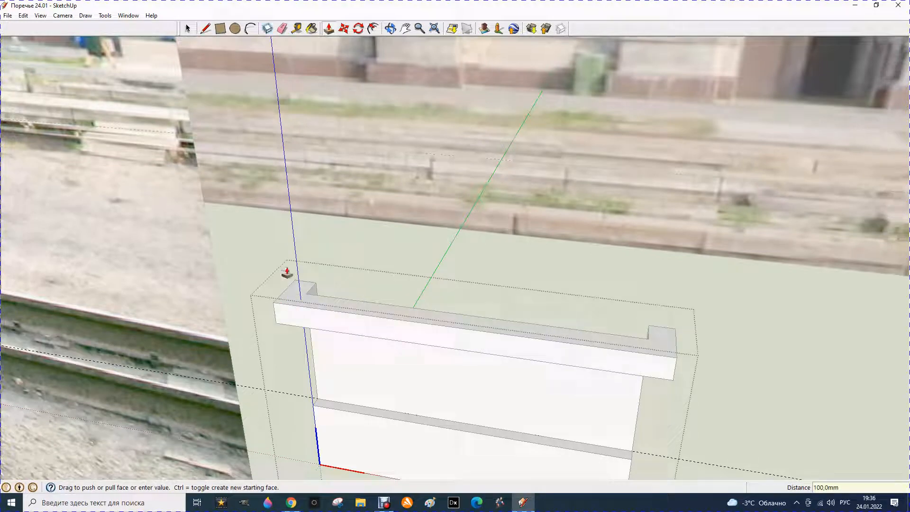
click(390, 29)
drag(392, 244, 343, 298)
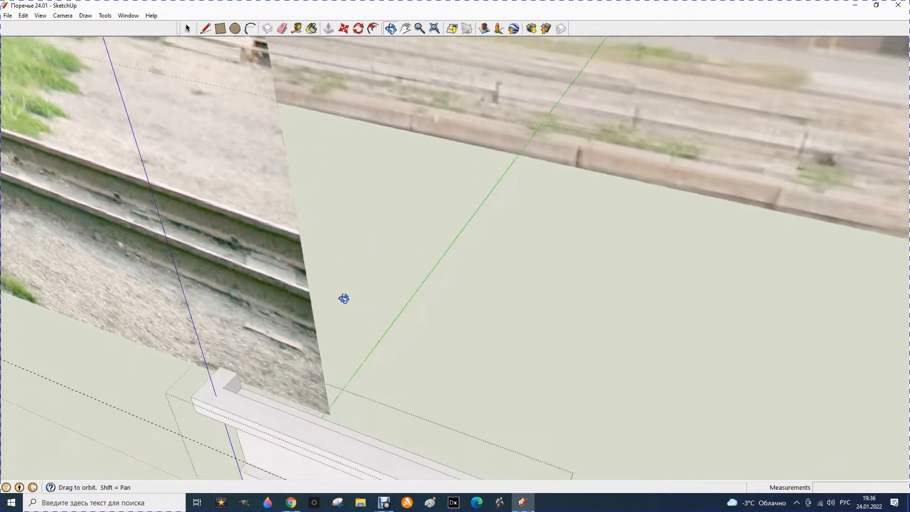
Step: Push/Pull the recessed upper face inside the U-shaped ledge up until it is flush with the ledge's top
click(328, 29)
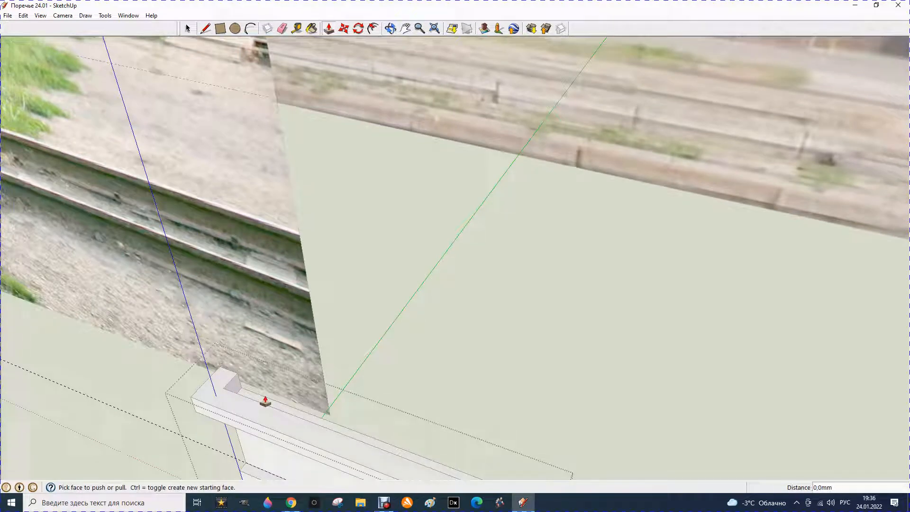
scroll(247, 394, up, 5)
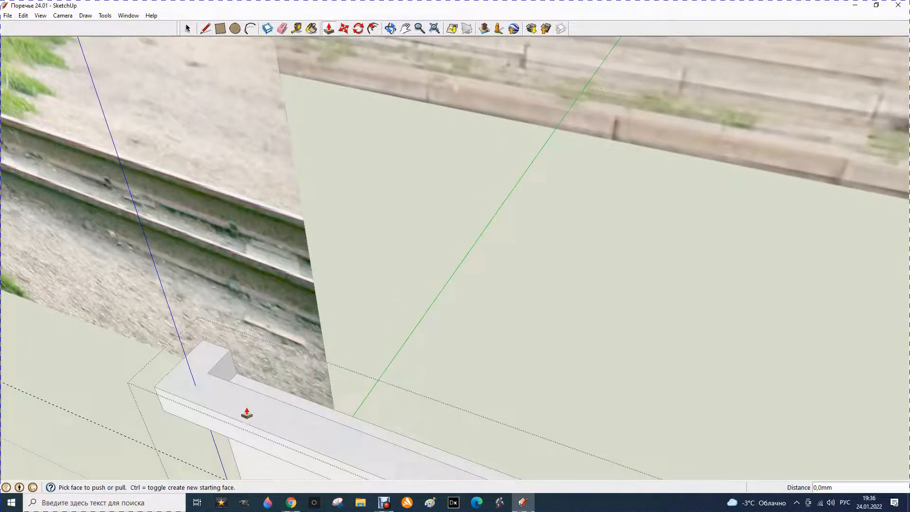
click(269, 383)
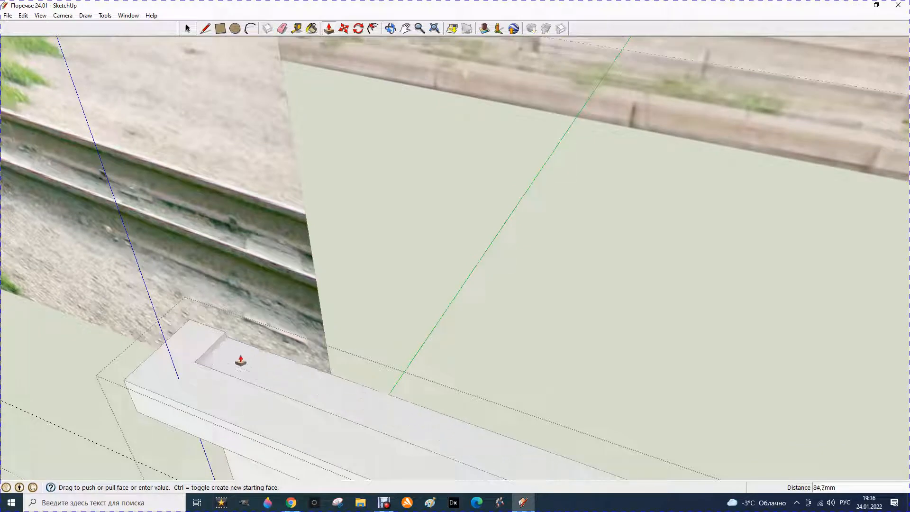
click(179, 377)
Step: Examine the base component's copies along the facade wall and compare its shape with the pilaster bases in the reference photo
click(390, 29)
drag(385, 213, 416, 238)
scroll(411, 237, down, 10)
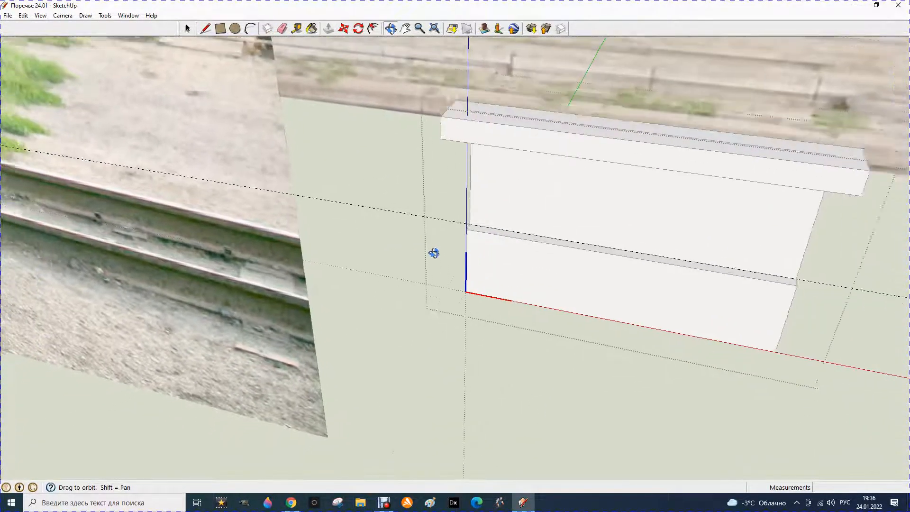
scroll(514, 233, down, 5)
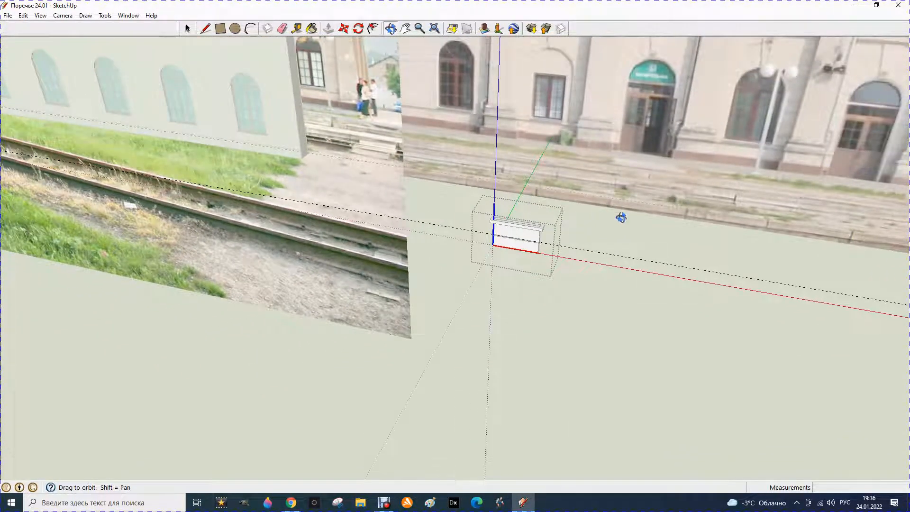
scroll(623, 217, down, 4)
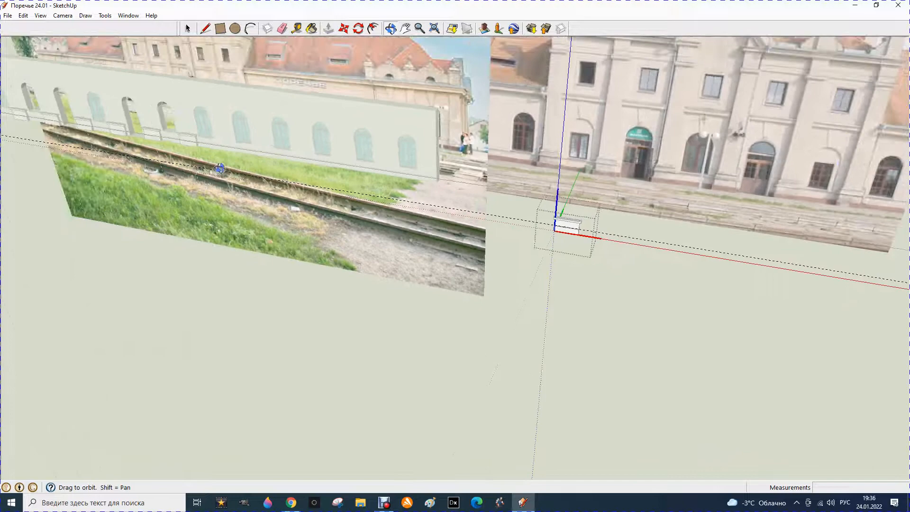
scroll(183, 136, up, 6)
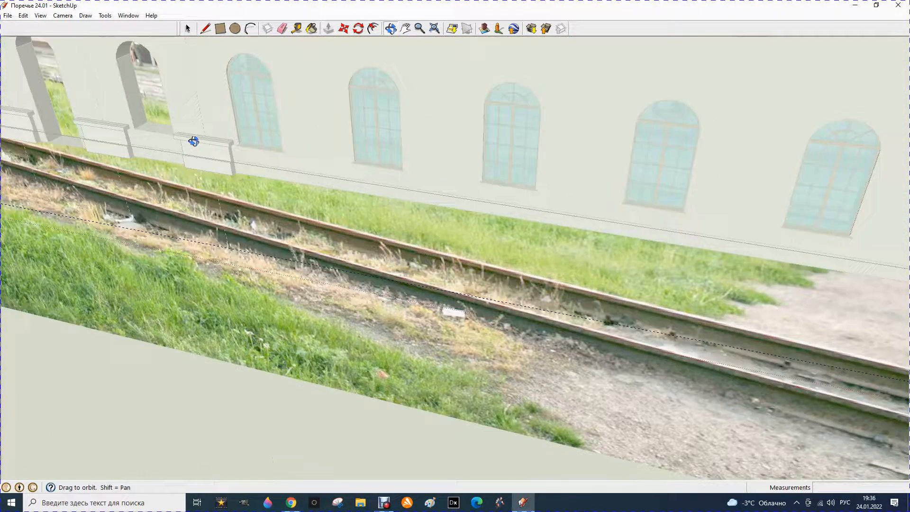
scroll(193, 141, down, 6)
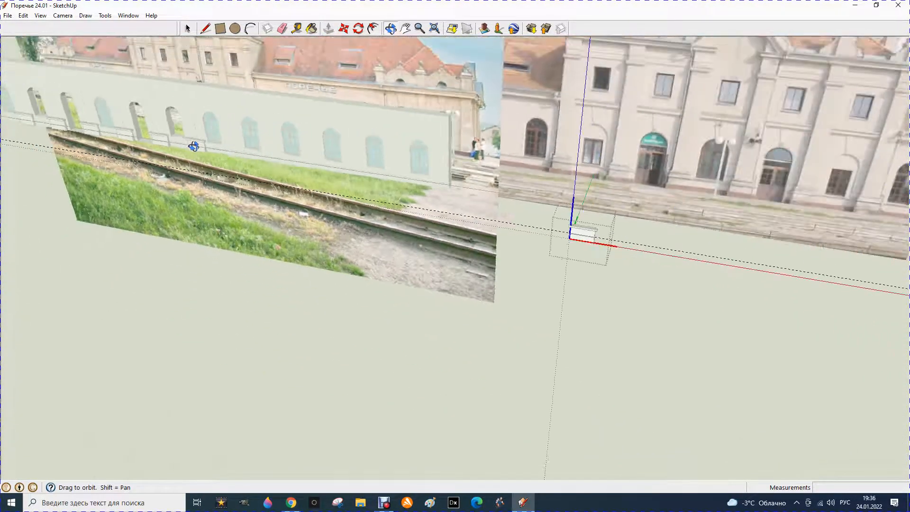
scroll(649, 235, up, 4)
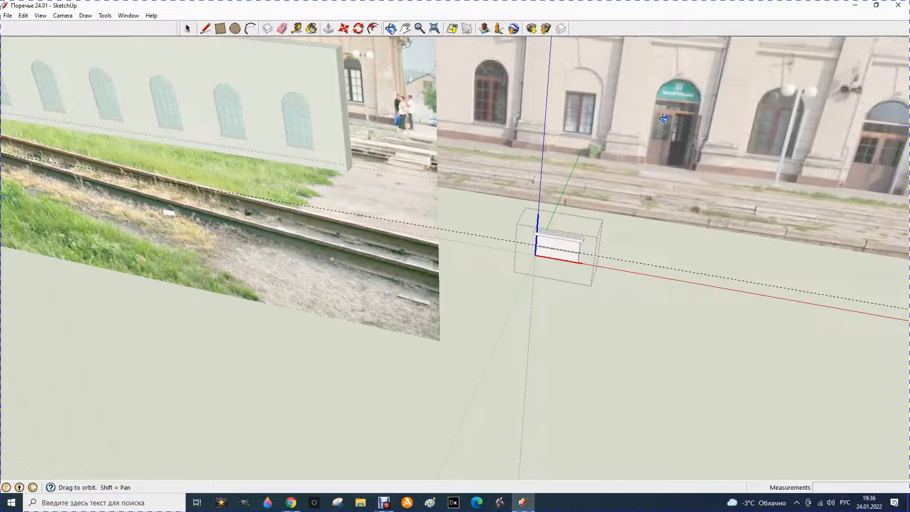
scroll(580, 235, up, 4)
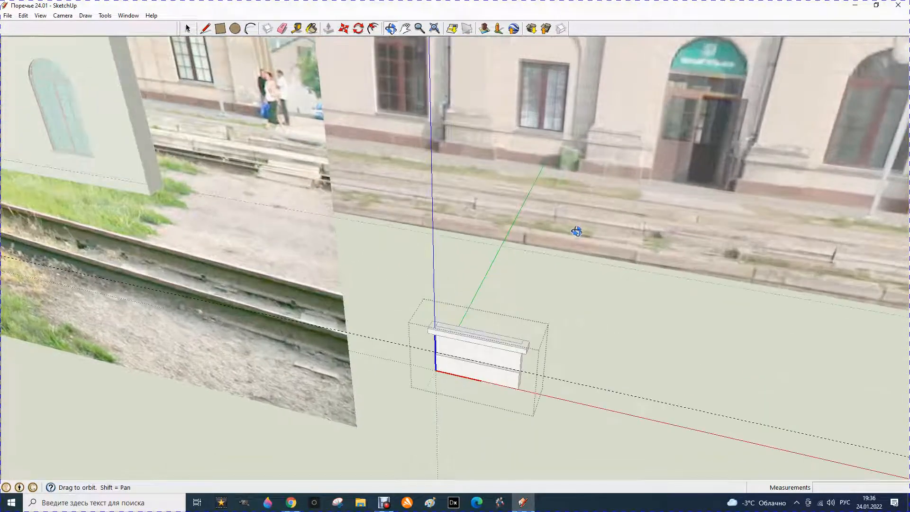
scroll(576, 231, up, 2)
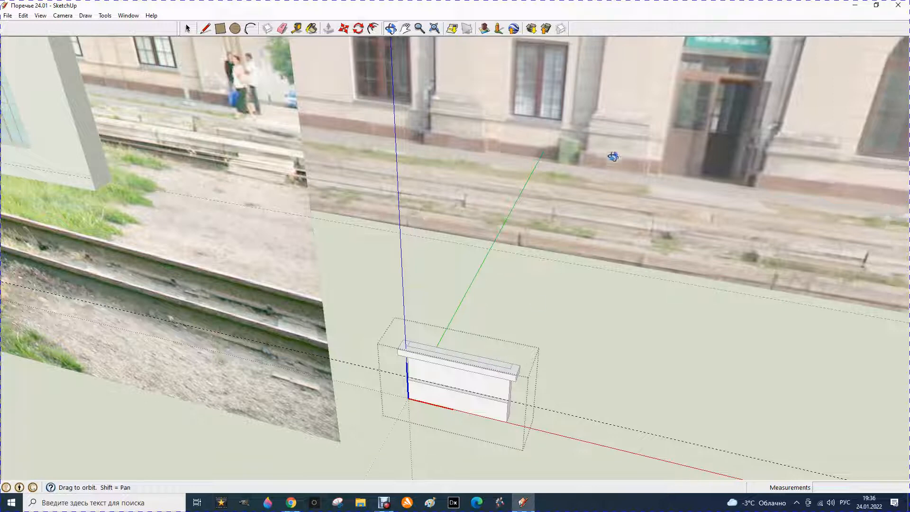
Step: Measure the height of the course above the moulding on the pilaster base beside the entrance door in the photo
click(298, 29)
click(608, 127)
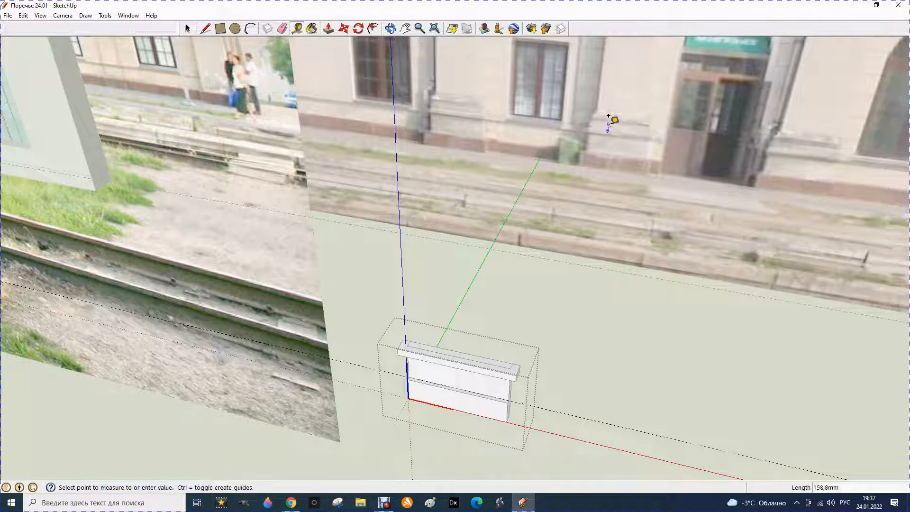
click(609, 119)
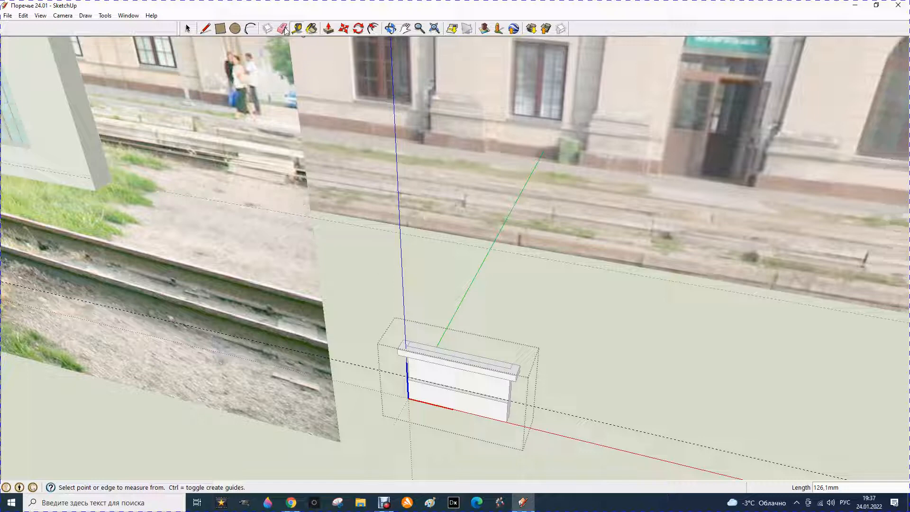
Step: Push/Pull the face inside the ledge up by 200 mm to add an upper block above the moulding
click(328, 28)
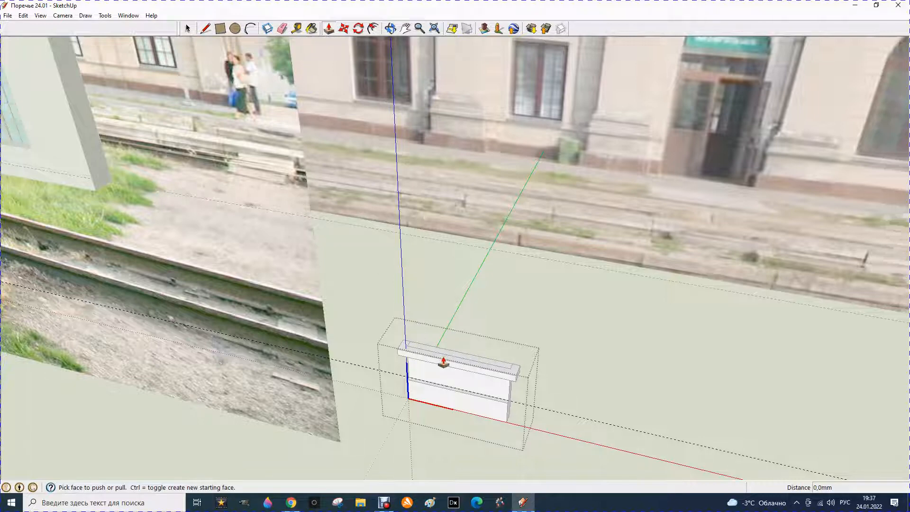
scroll(444, 347, up, 2)
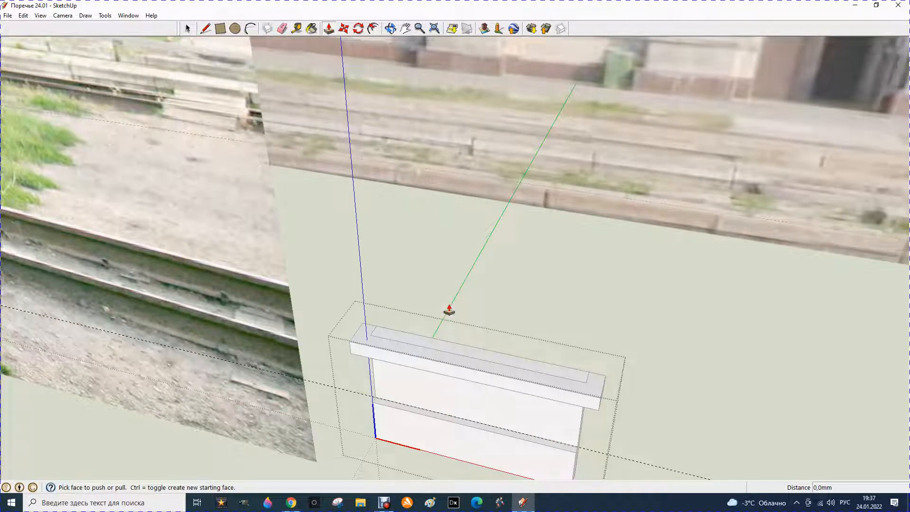
drag(434, 346, 446, 308)
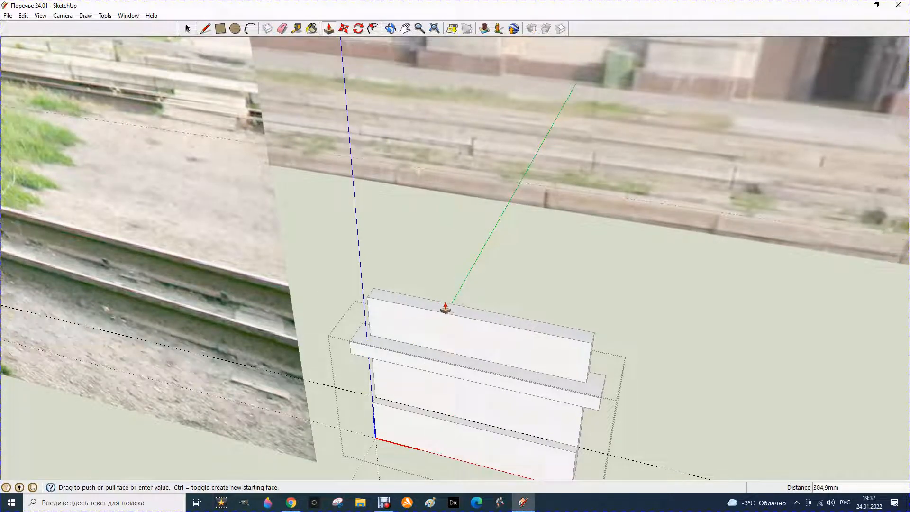
key(Return)
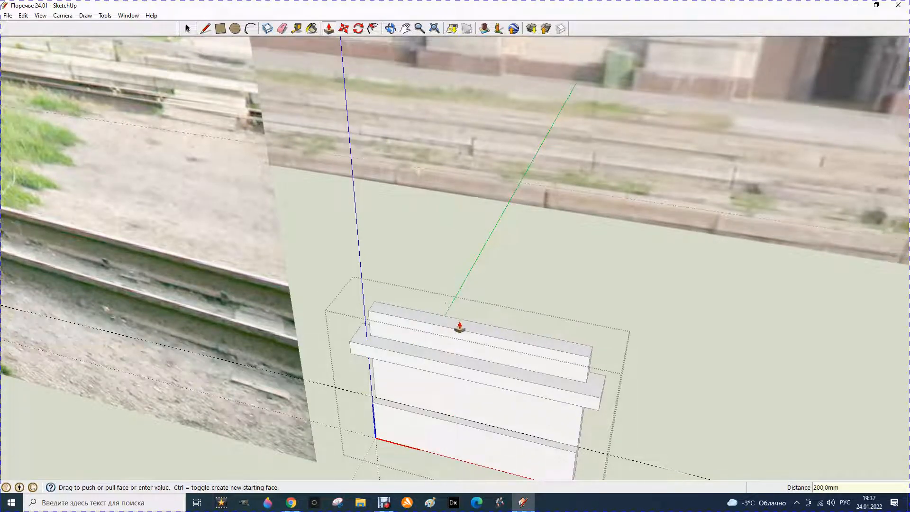
Step: Compare the new upper block with the pilaster bases in the photo and measure the depth of its top face
scroll(453, 313, down, 2)
scroll(461, 335, down, 2)
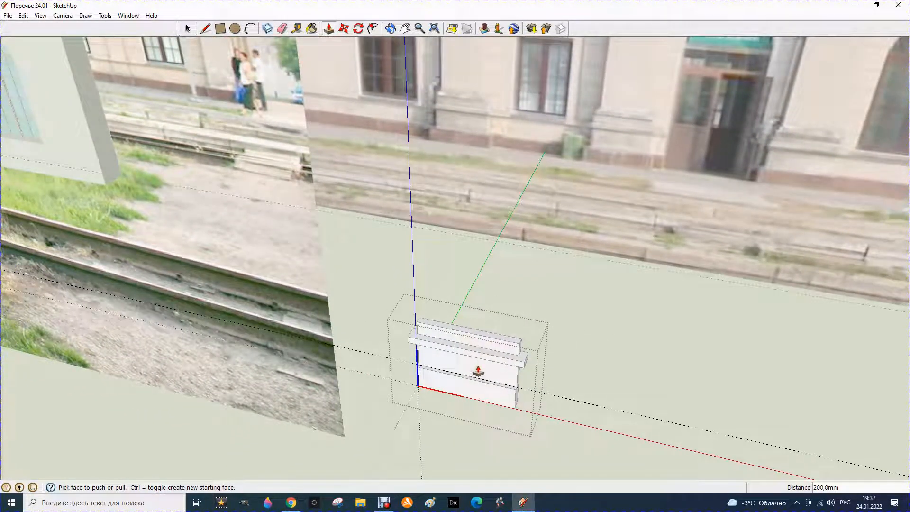
scroll(467, 370, down, 1)
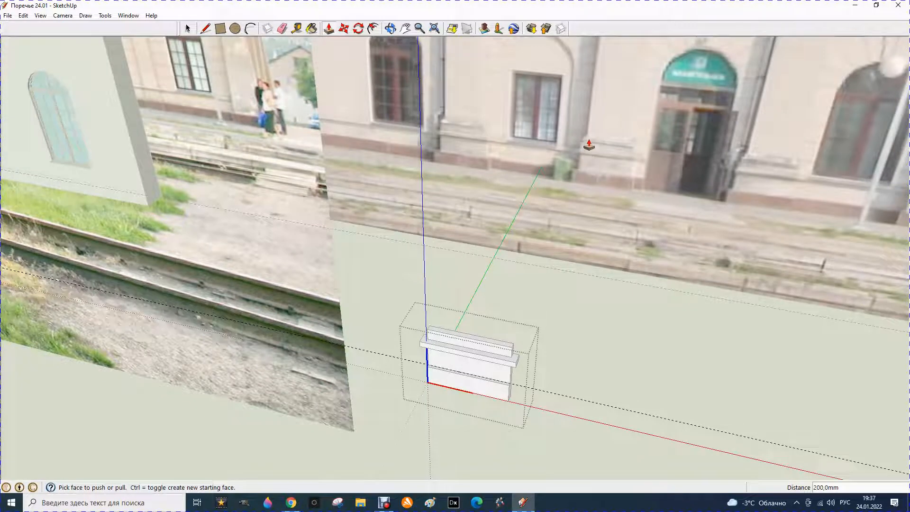
scroll(599, 120, up, 1)
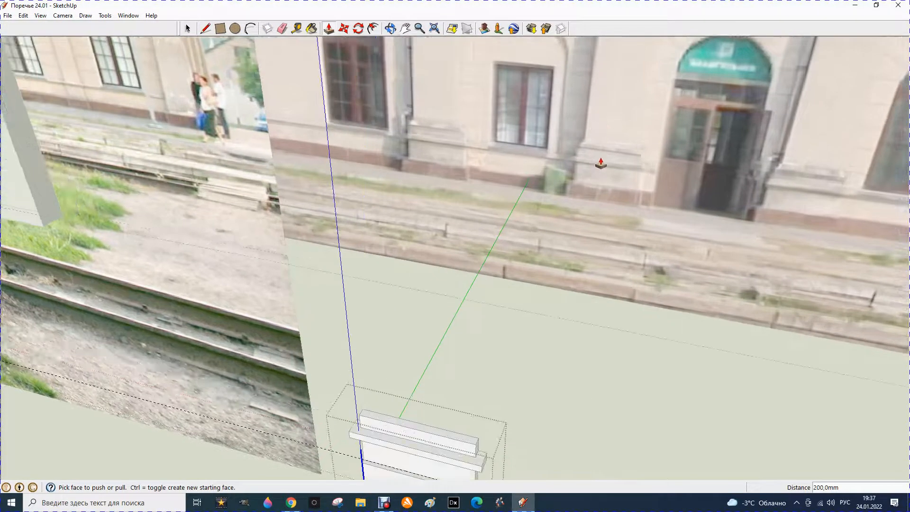
scroll(598, 142, up, 1)
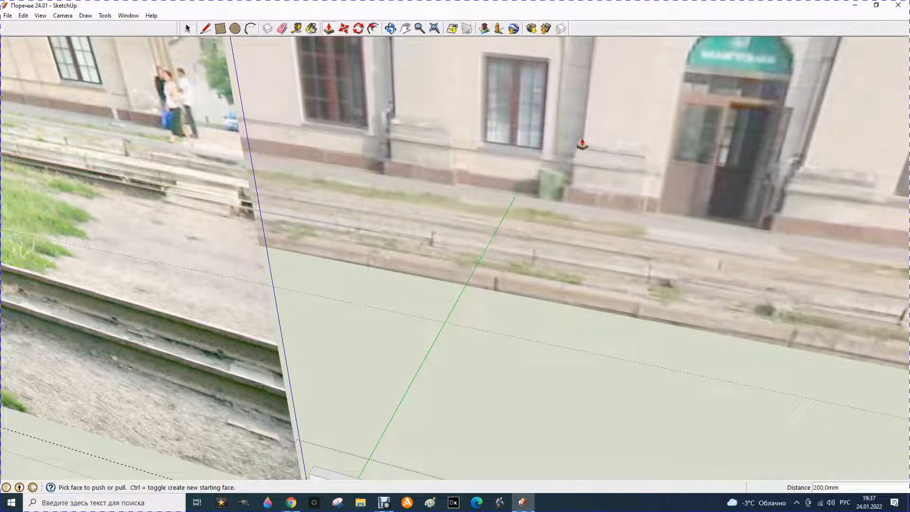
scroll(637, 151, down, 3)
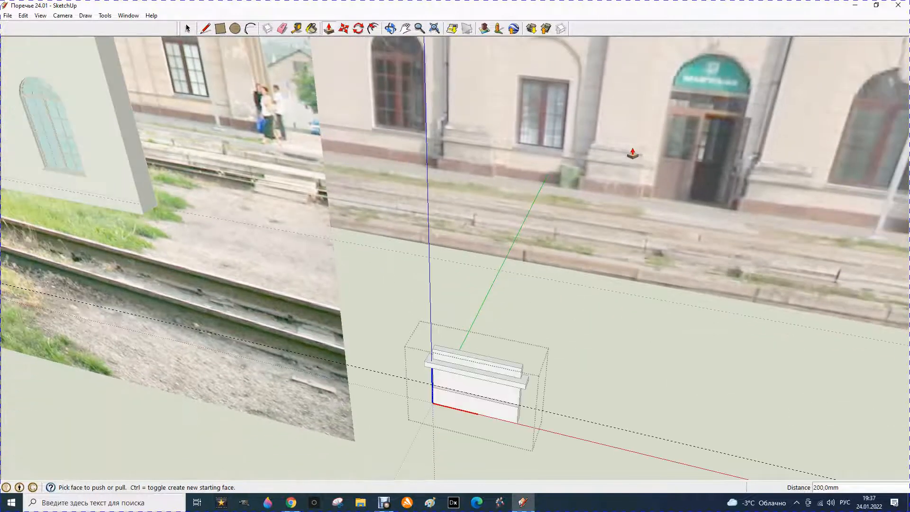
scroll(429, 398, up, 4)
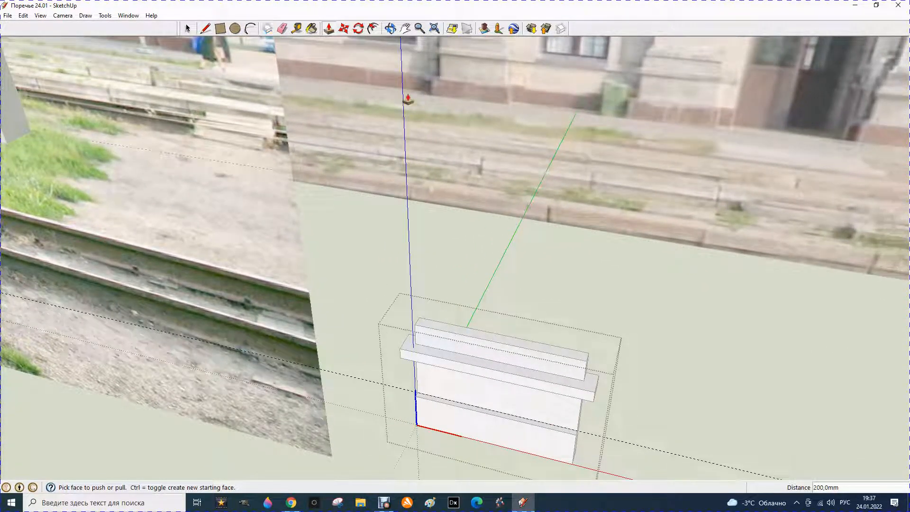
click(297, 29)
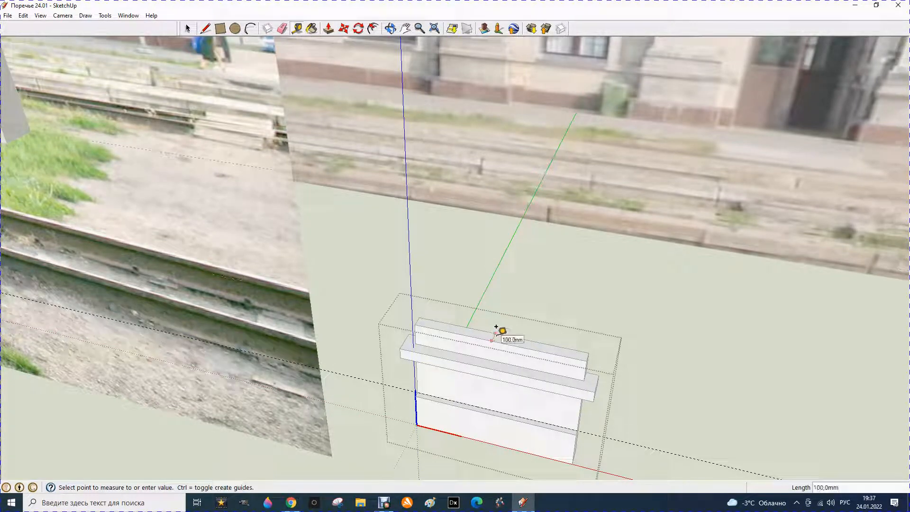
scroll(496, 326, down, 4)
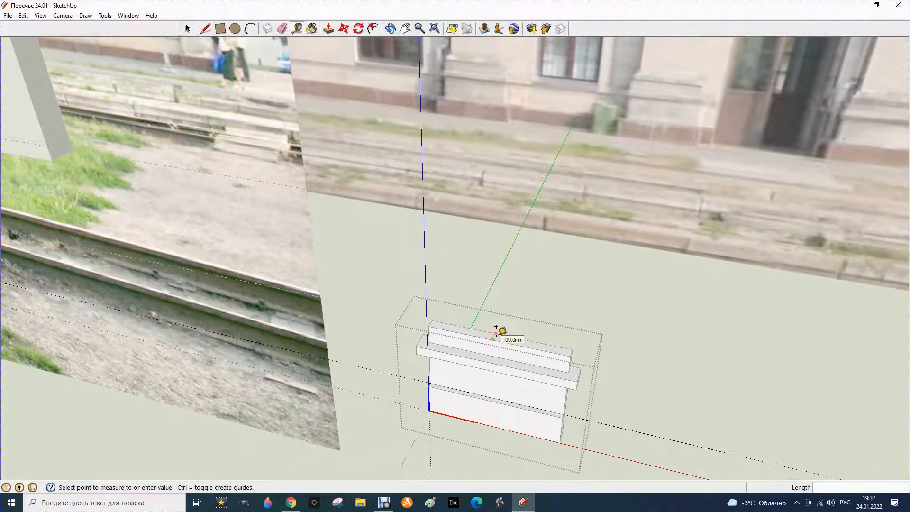
scroll(458, 323, up, 5)
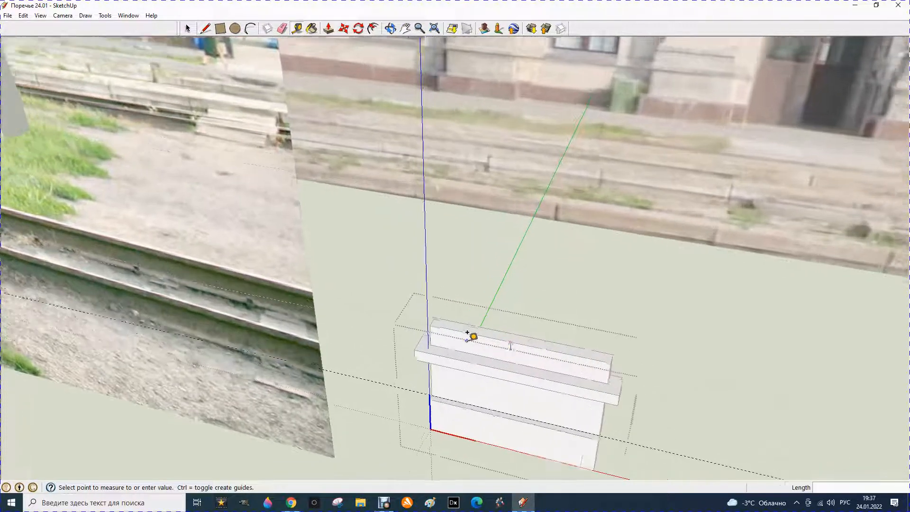
Step: Place a lengthwise guide midway across the upper block's top face and draw a 1400 mm line along it to split the face
click(297, 29)
click(511, 329)
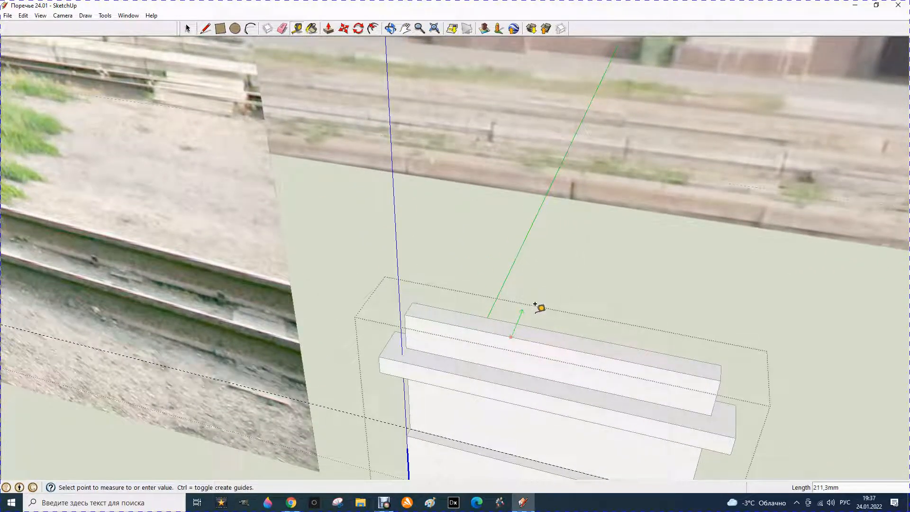
click(535, 305)
click(207, 29)
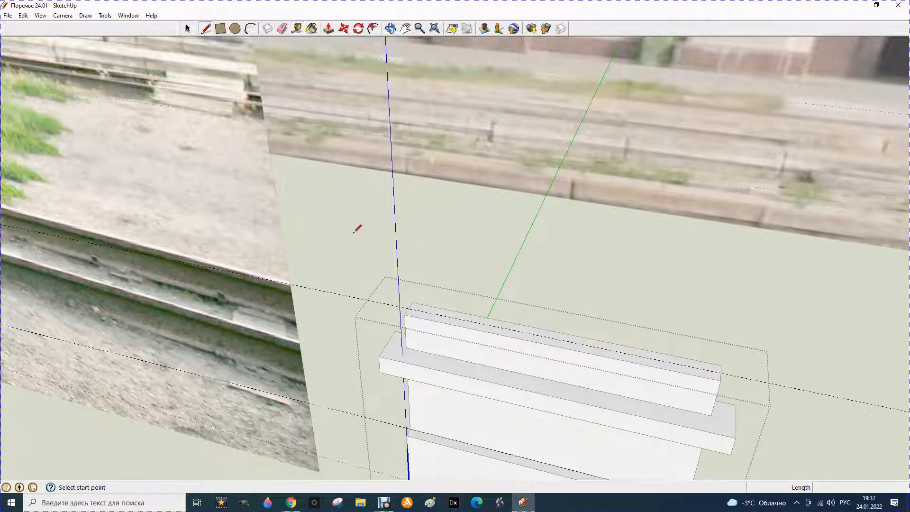
click(410, 307)
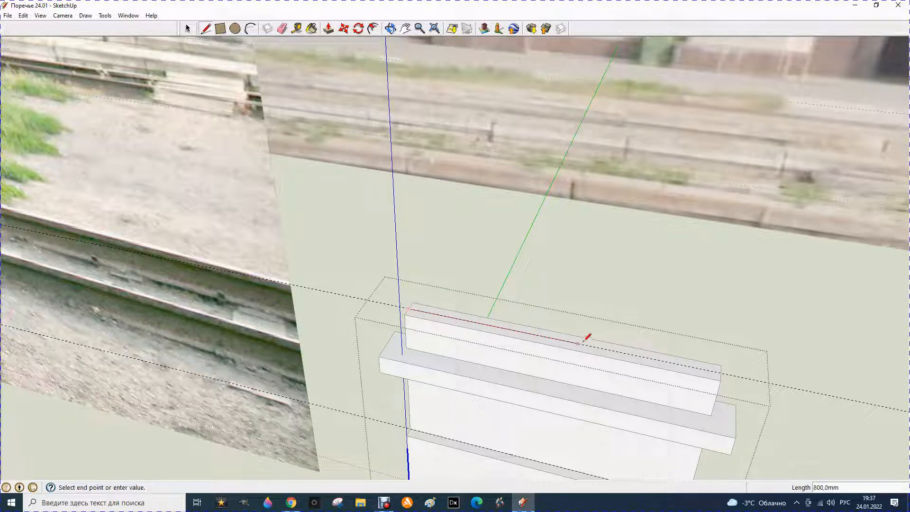
click(722, 372)
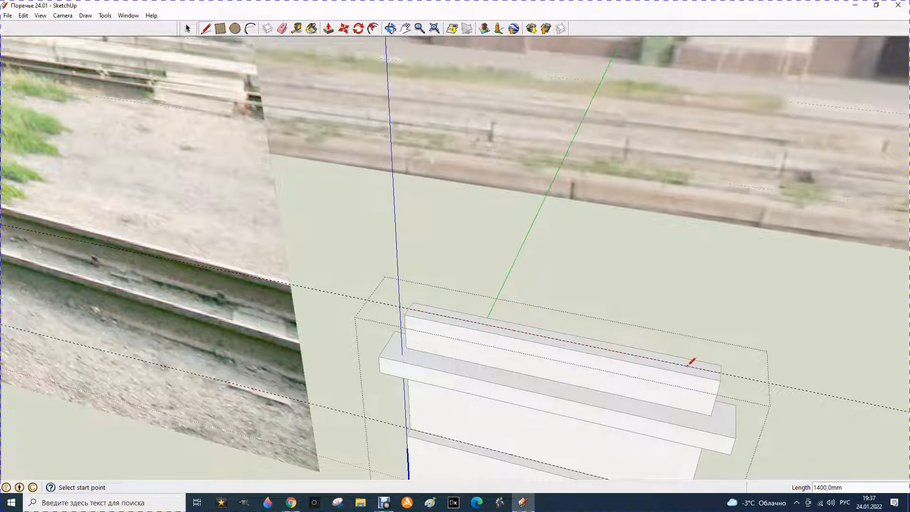
Step: Push/Pull the rear strip of the split top face up by 200 mm to form a narrower second tier
click(329, 28)
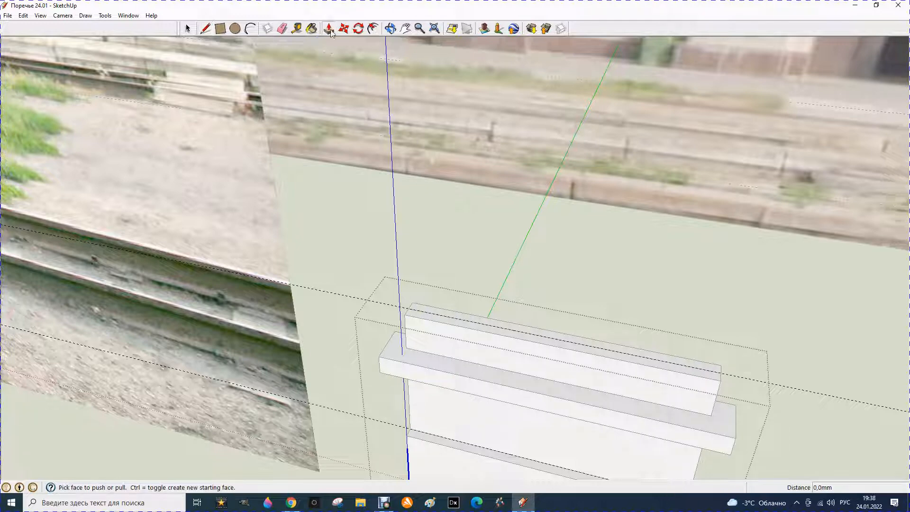
click(491, 326)
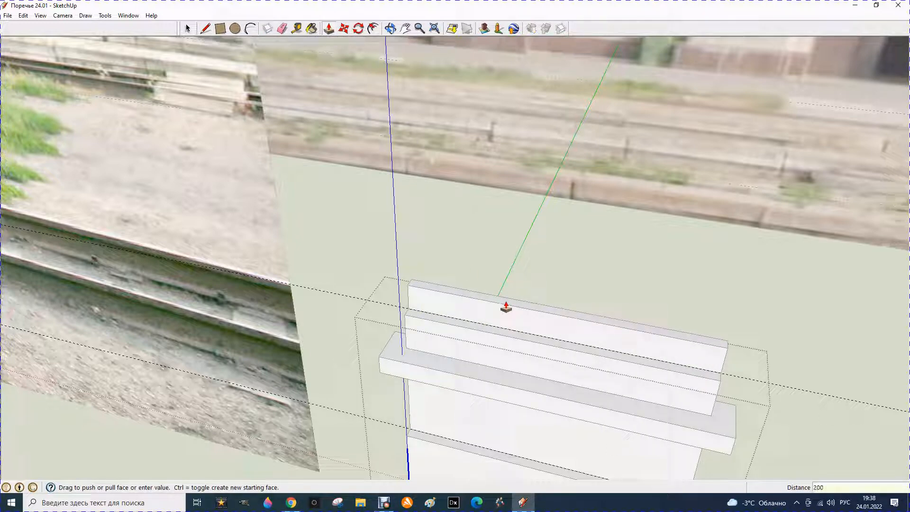
key(Return)
Step: Place a crosswise guide 200 mm in from the left end of the second tier's top face
scroll(506, 309, down, 5)
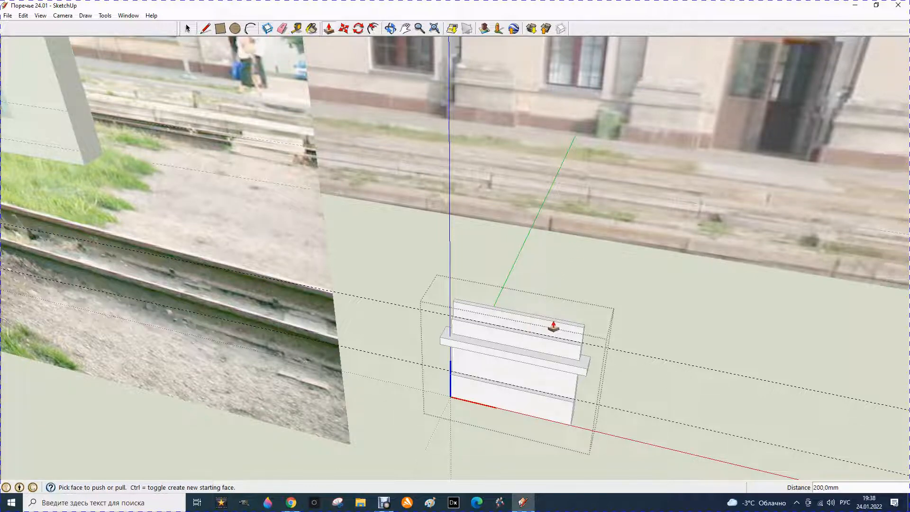
scroll(521, 332, up, 5)
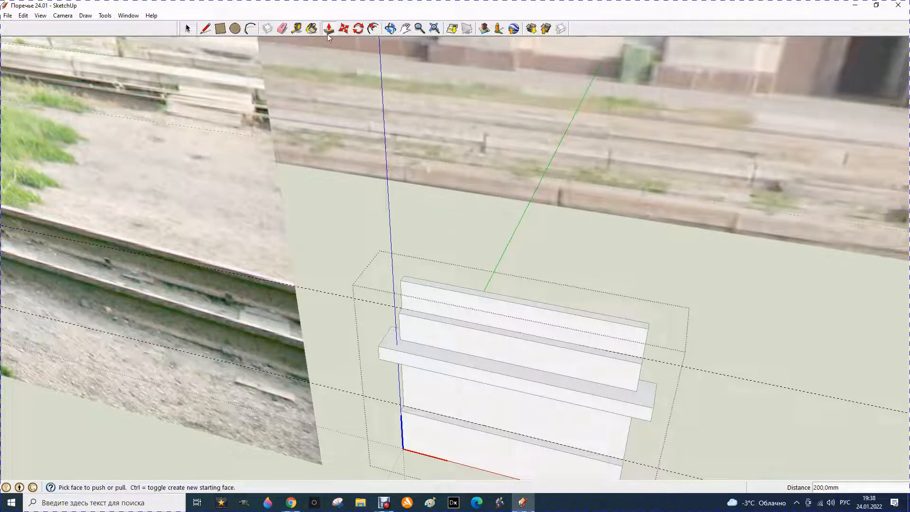
click(297, 29)
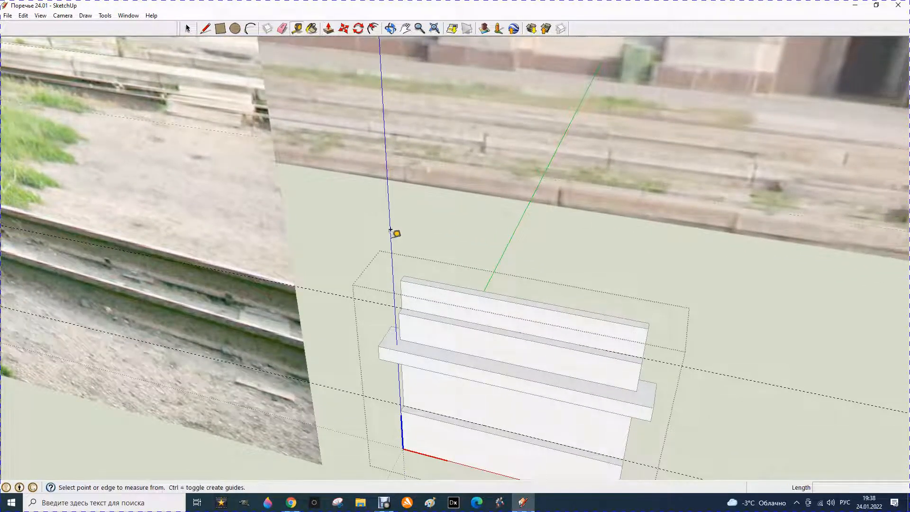
click(404, 270)
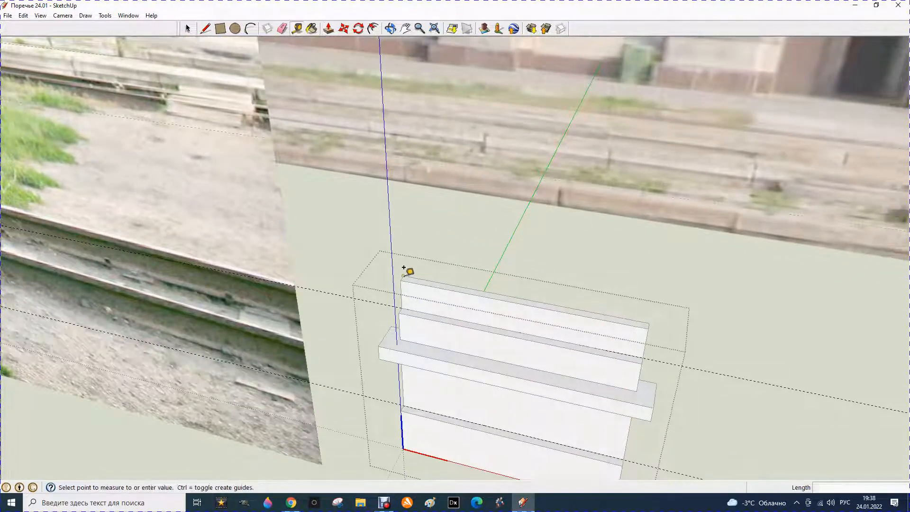
click(649, 314)
scroll(408, 276, up, 4)
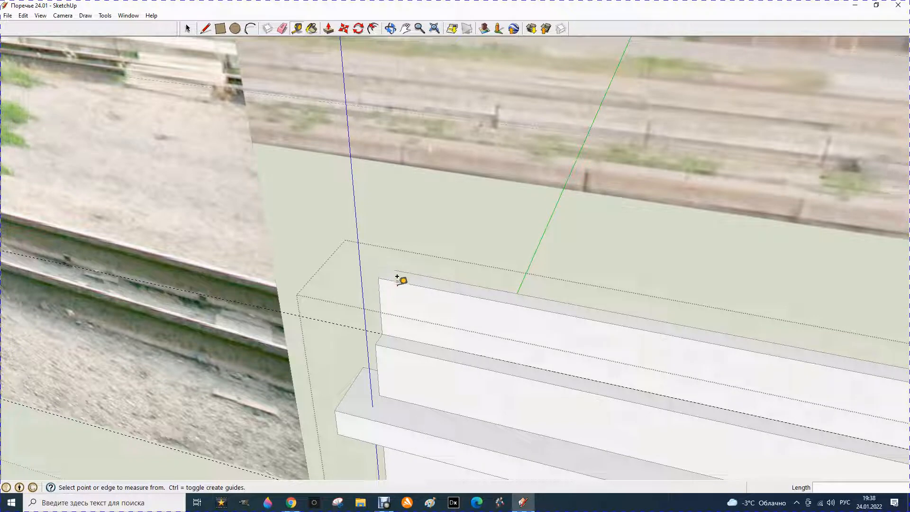
scroll(383, 264, up, 3)
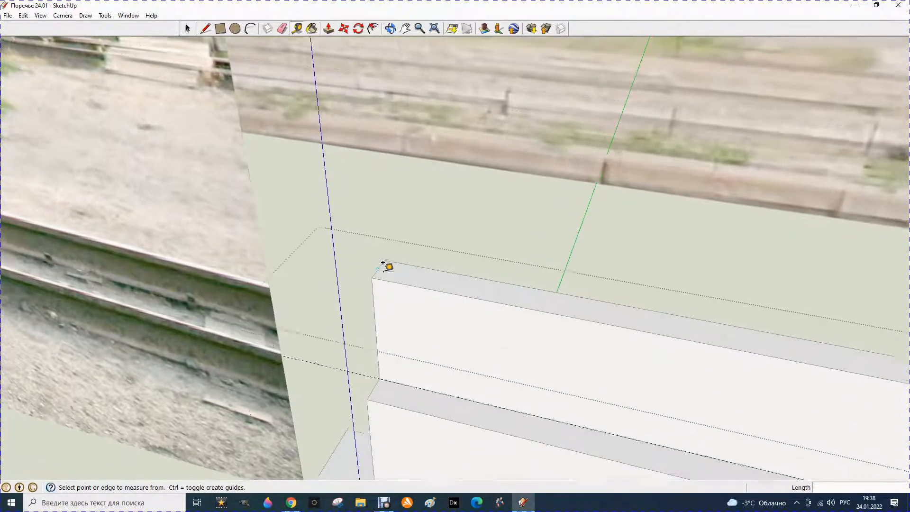
click(378, 263)
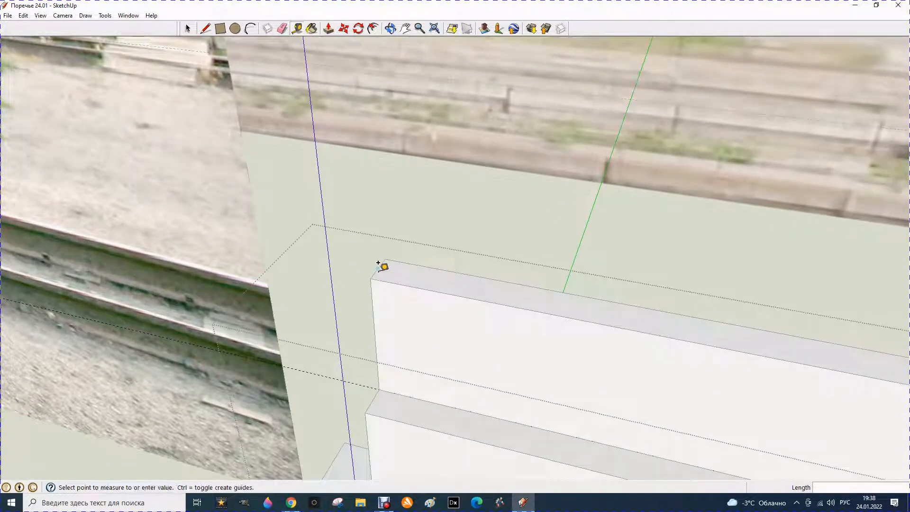
click(489, 287)
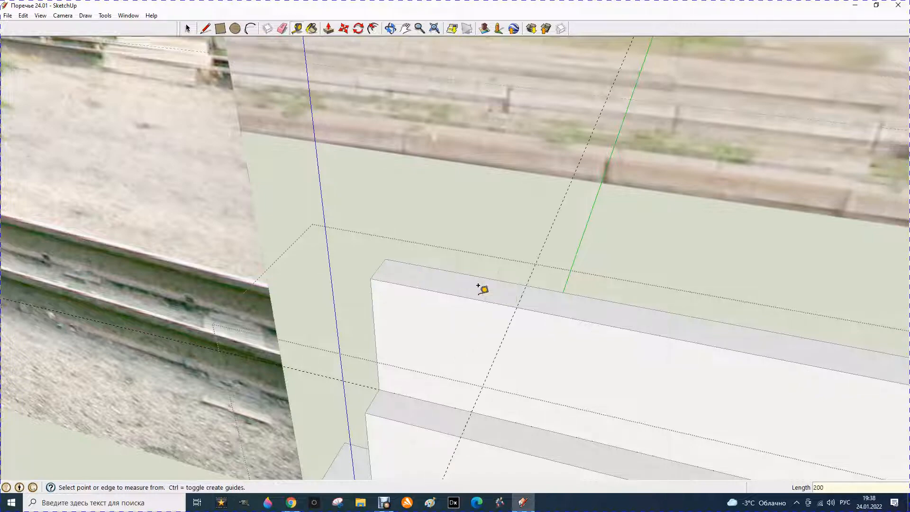
Step: Place a matching crosswise guide 200 mm in from the right end of the second tier's top face
scroll(406, 271, down, 4)
scroll(406, 273, down, 2)
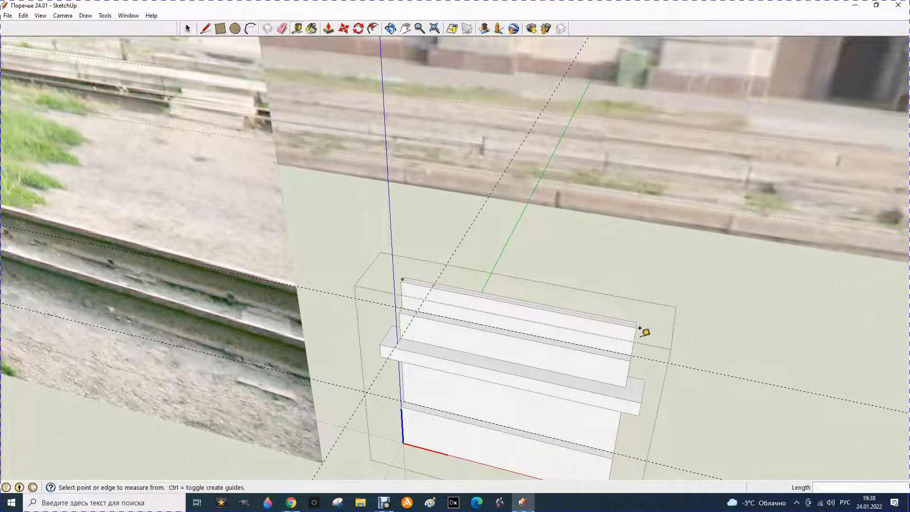
scroll(637, 317, up, 2)
scroll(635, 319, up, 3)
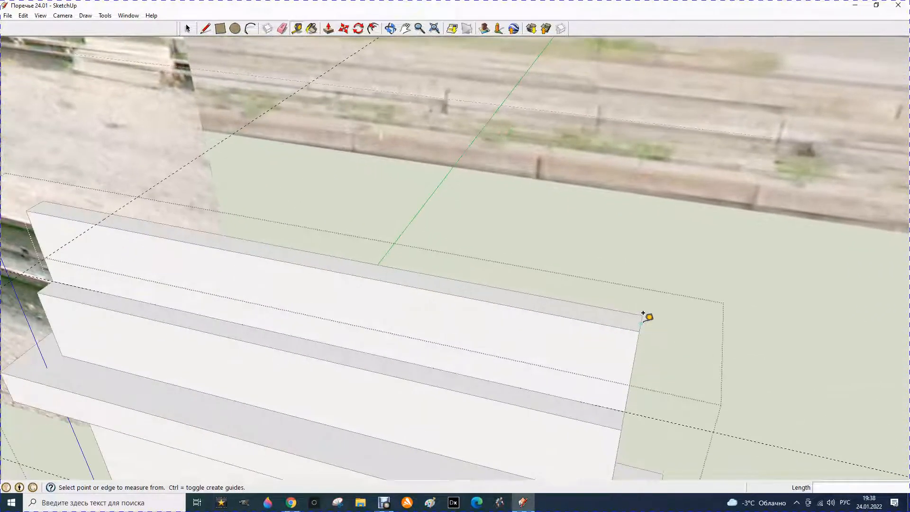
click(641, 323)
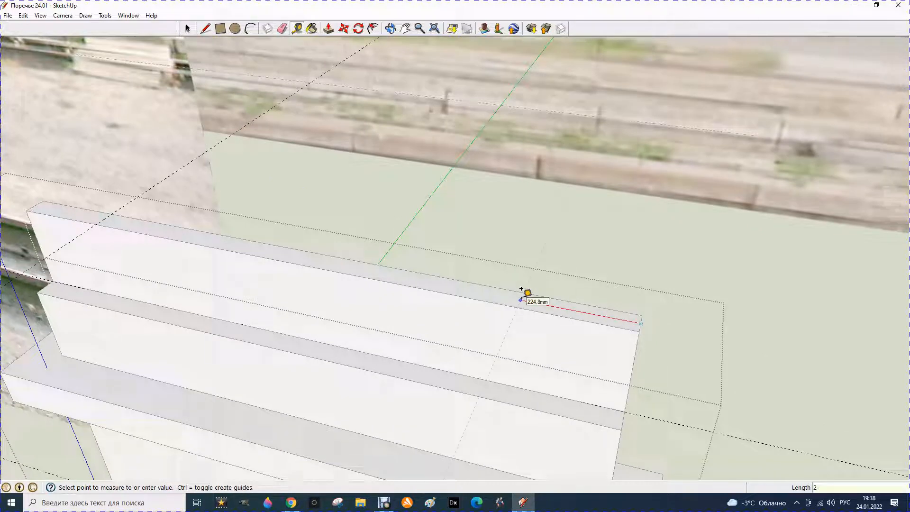
click(521, 288)
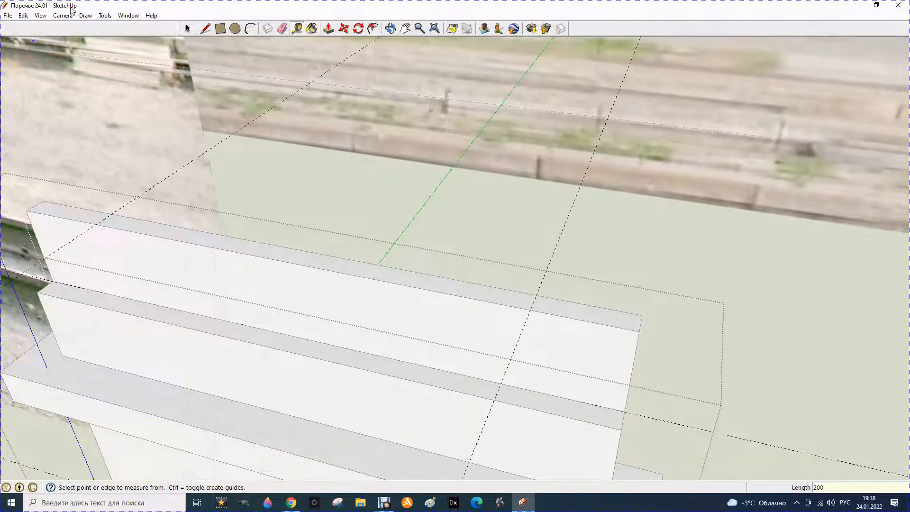
Step: Draw a 50 mm line across the top face along each crosswise guide to divide off its middle section
click(206, 29)
click(96, 224)
click(112, 215)
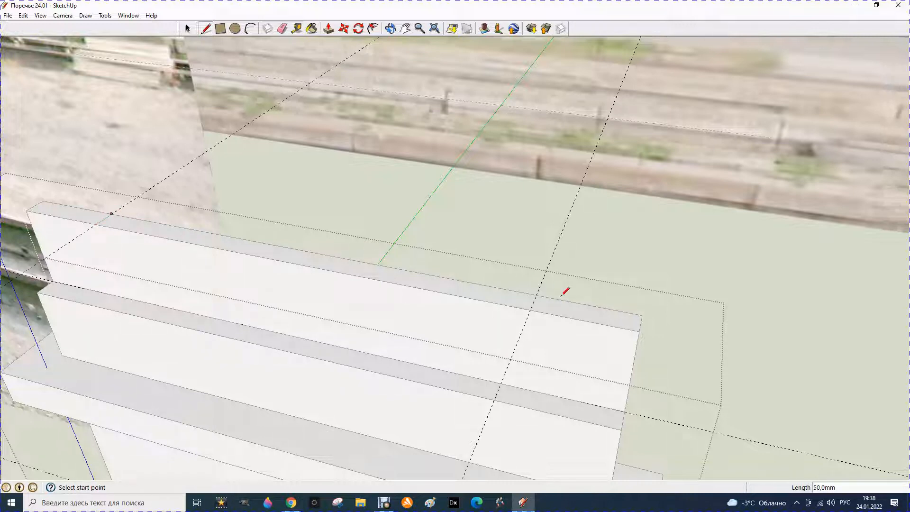
click(534, 309)
click(539, 294)
scroll(540, 289, down, 3)
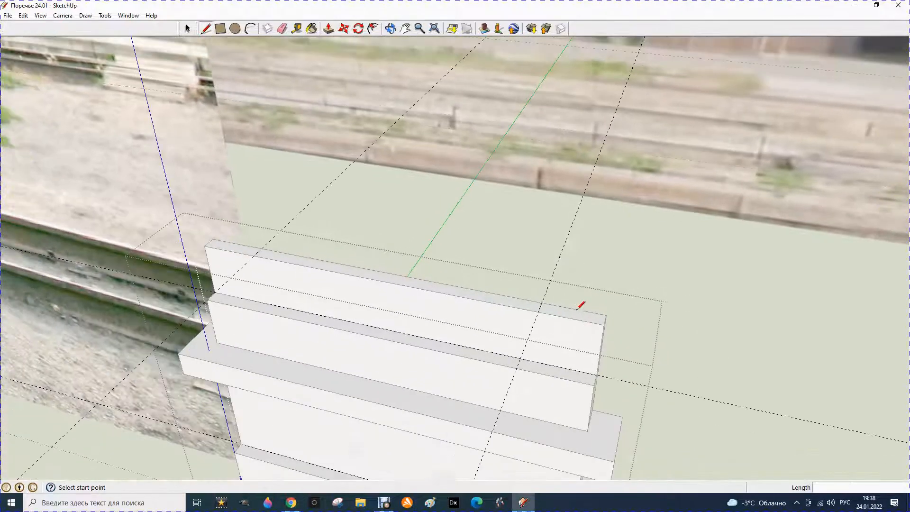
scroll(538, 222, down, 2)
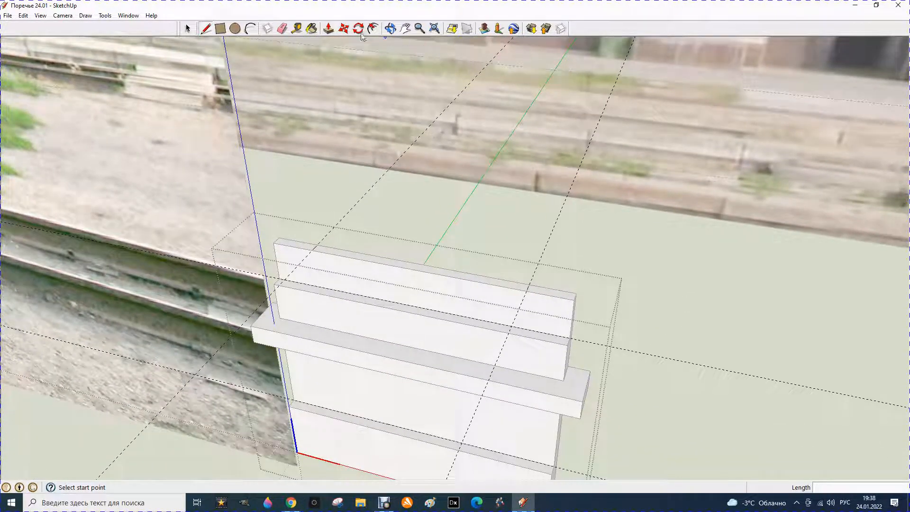
Step: Erase the two crosswise guides and the lengthwise guides around the base component
click(283, 29)
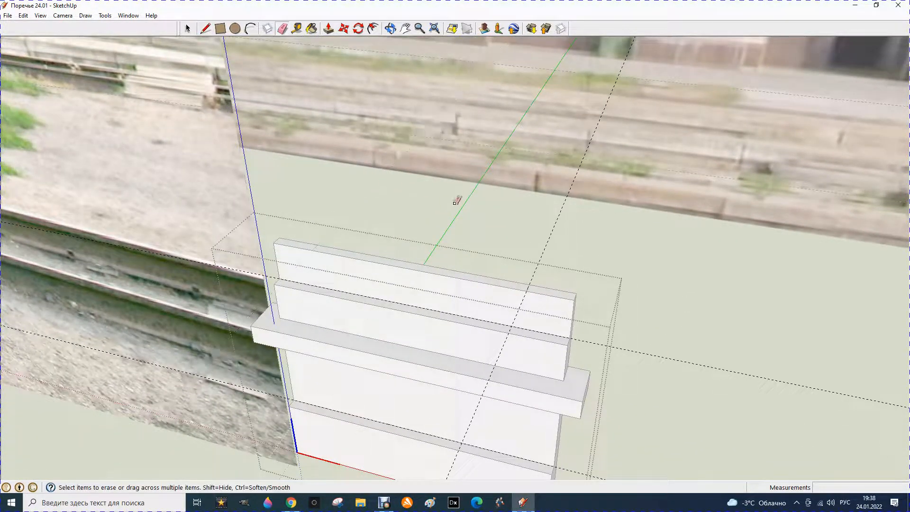
click(548, 222)
click(690, 363)
click(250, 395)
scroll(350, 301, down, 4)
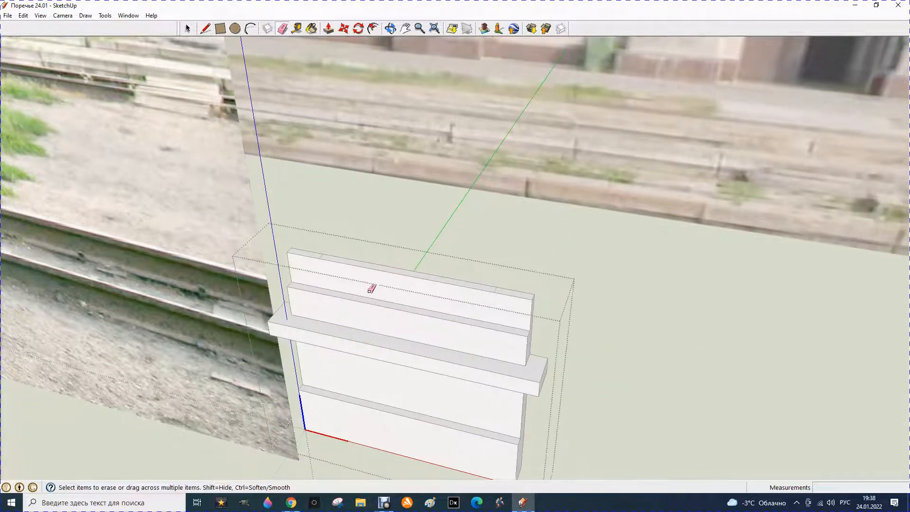
scroll(383, 300, down, 2)
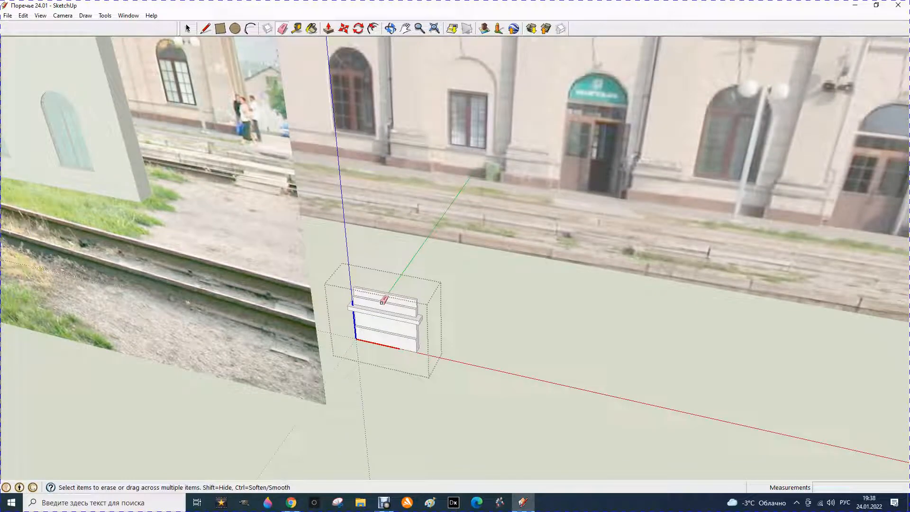
Step: Place a horizontal lengthwise guide high above the base, offset upward from the component's bottom back edge, to mark the shaft height
click(390, 29)
drag(426, 148, 444, 143)
scroll(371, 295, up, 5)
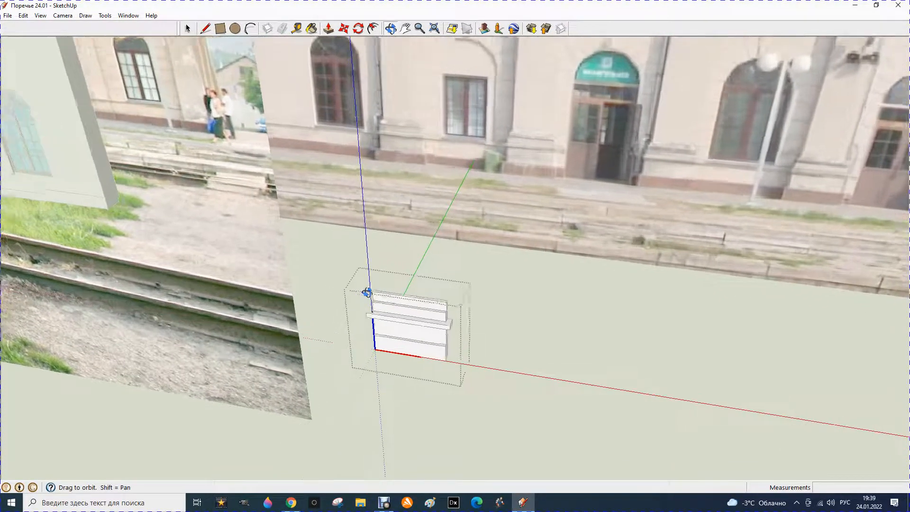
scroll(371, 295, down, 1)
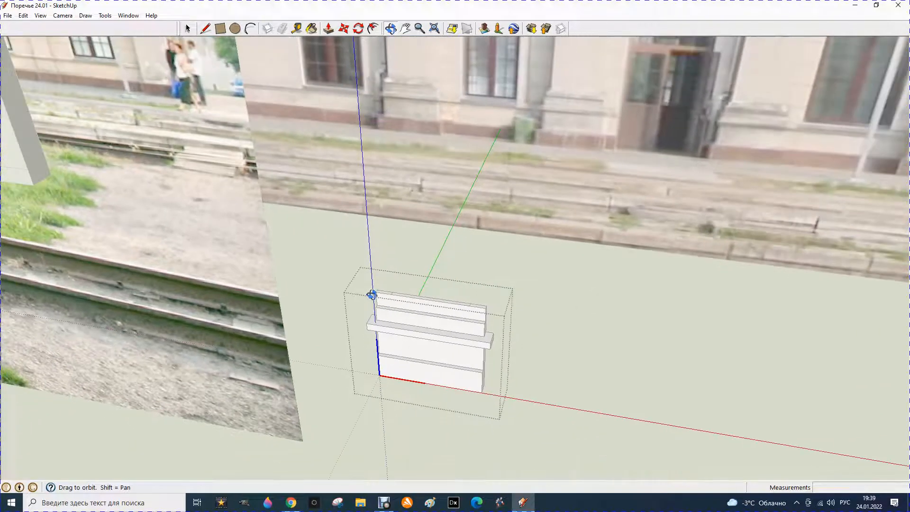
scroll(381, 296, down, 3)
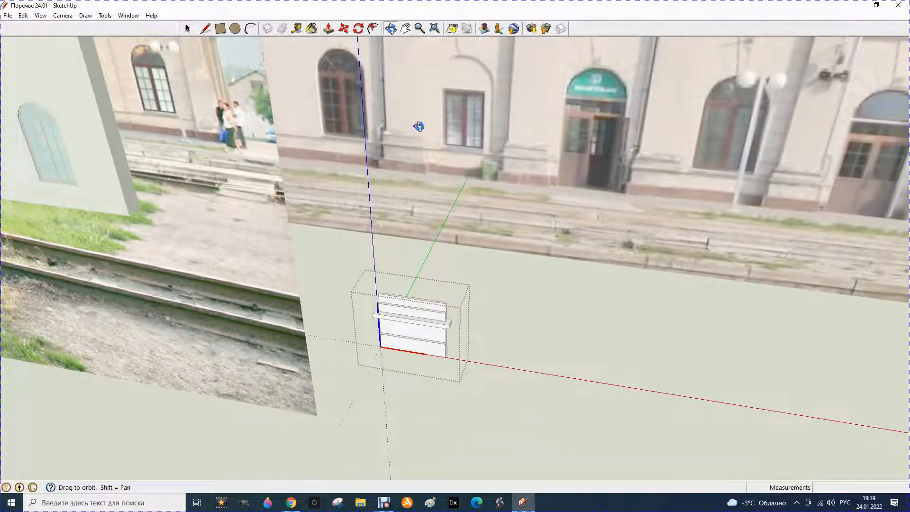
click(297, 29)
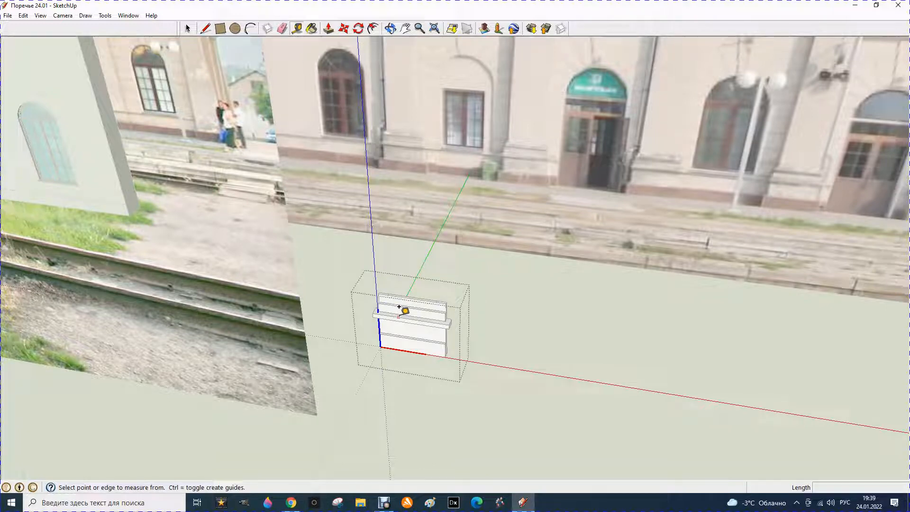
scroll(458, 343, up, 6)
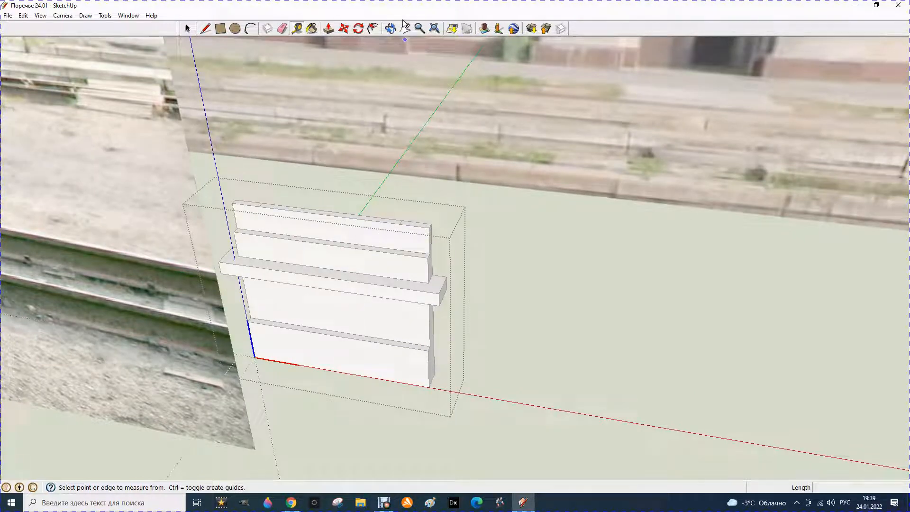
click(391, 29)
drag(493, 353, 690, 400)
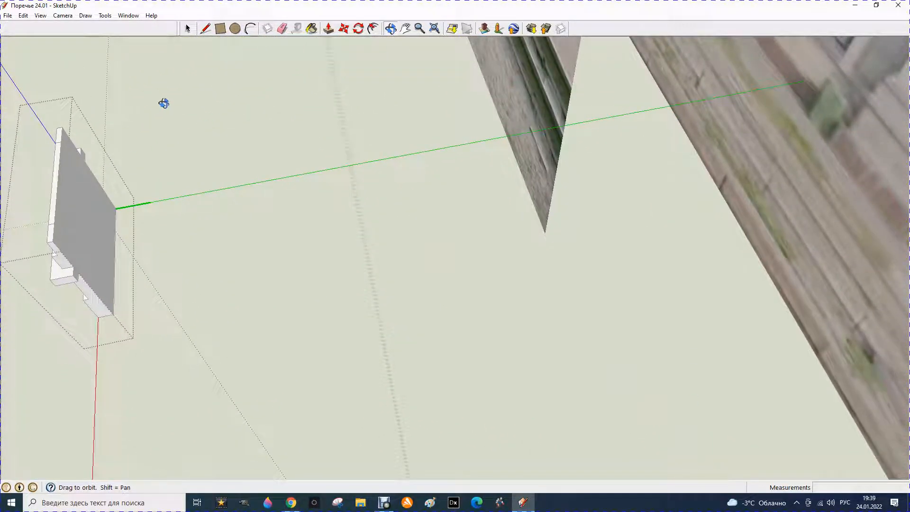
click(296, 29)
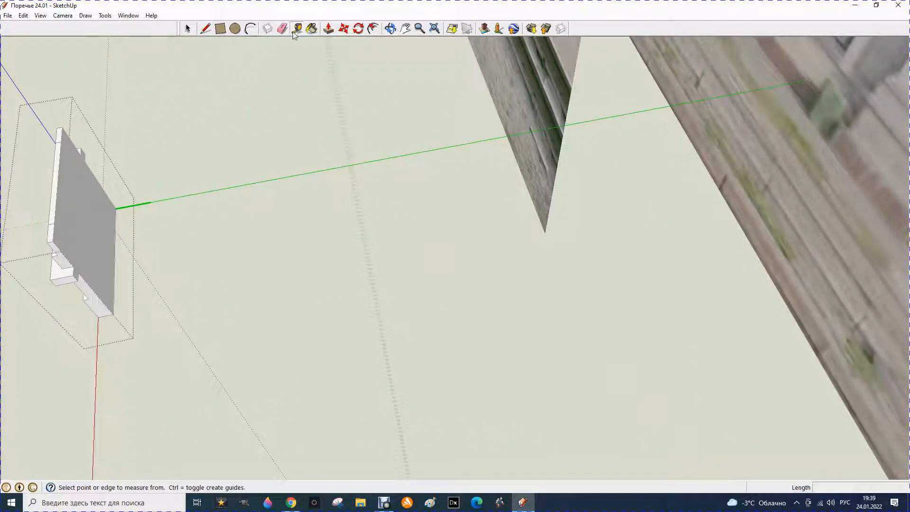
click(114, 256)
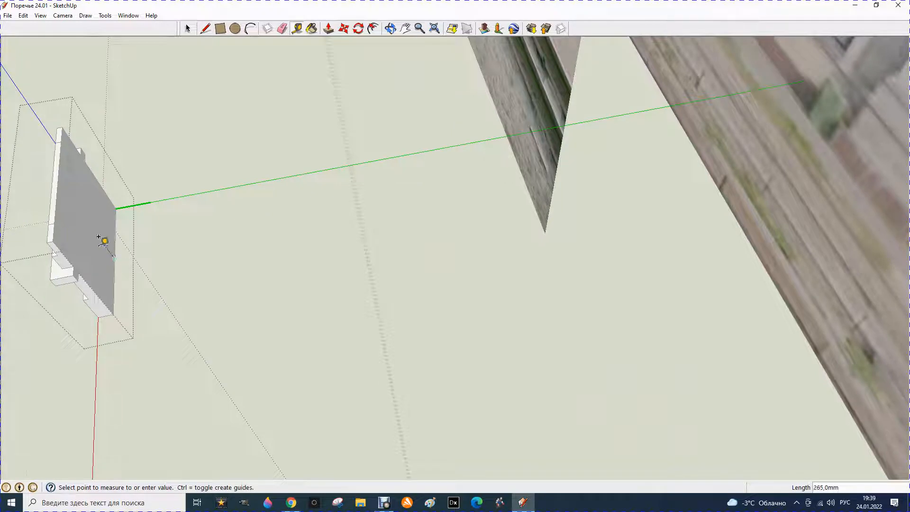
click(46, 149)
Step: Push/Pull the middle section of the second tier's top face up by 6500 mm to the height guide, forming the pilaster shaft
click(391, 28)
drag(246, 268, 474, 191)
drag(477, 282, 453, 243)
drag(415, 307, 335, 278)
click(328, 29)
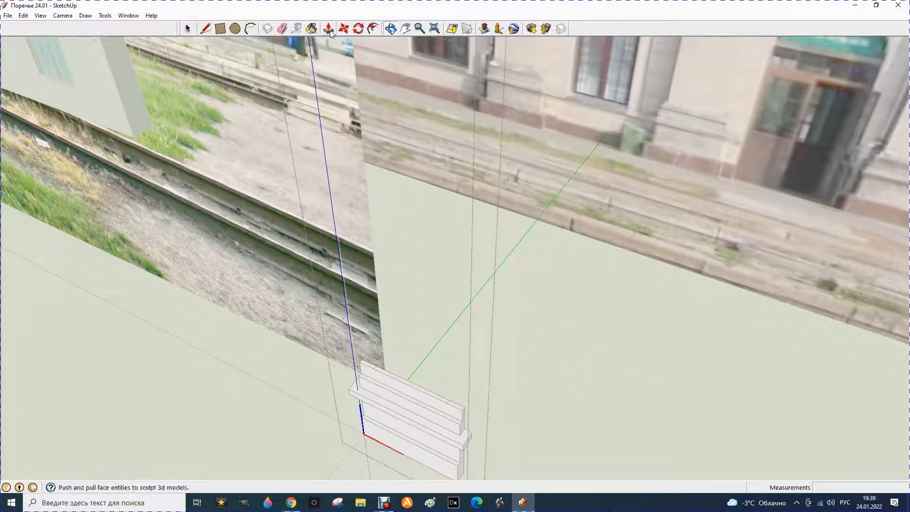
click(396, 382)
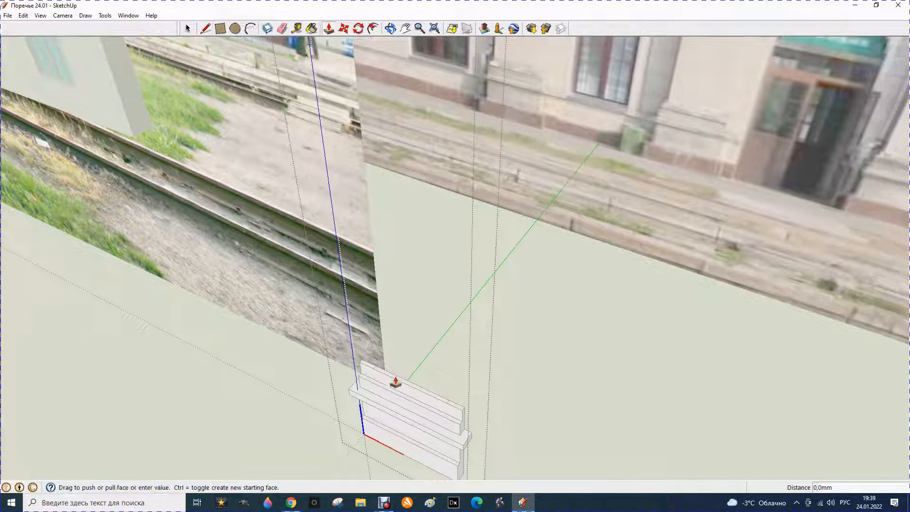
scroll(396, 362, down, 2)
scroll(395, 363, down, 2)
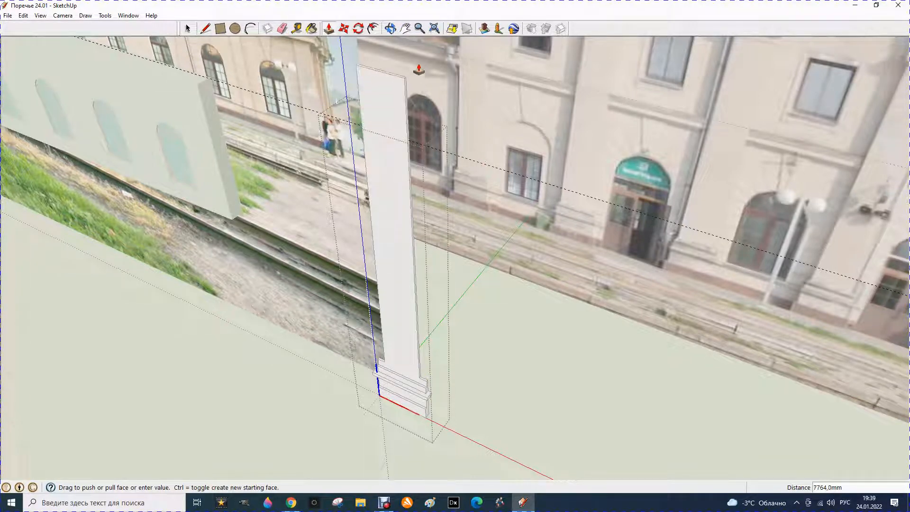
click(391, 29)
drag(399, 77, 502, 251)
scroll(444, 280, down, 2)
scroll(516, 226, up, 5)
scroll(516, 226, up, 3)
drag(455, 156, 417, 174)
click(328, 29)
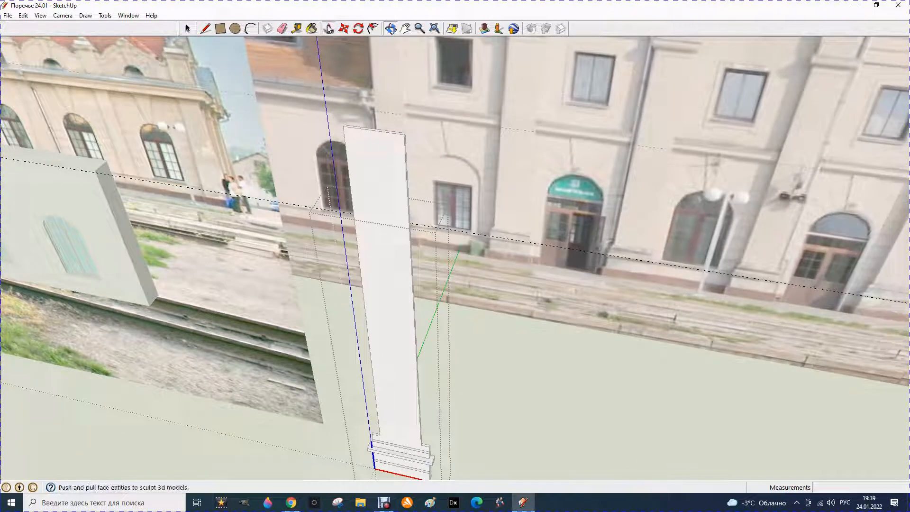
click(372, 131)
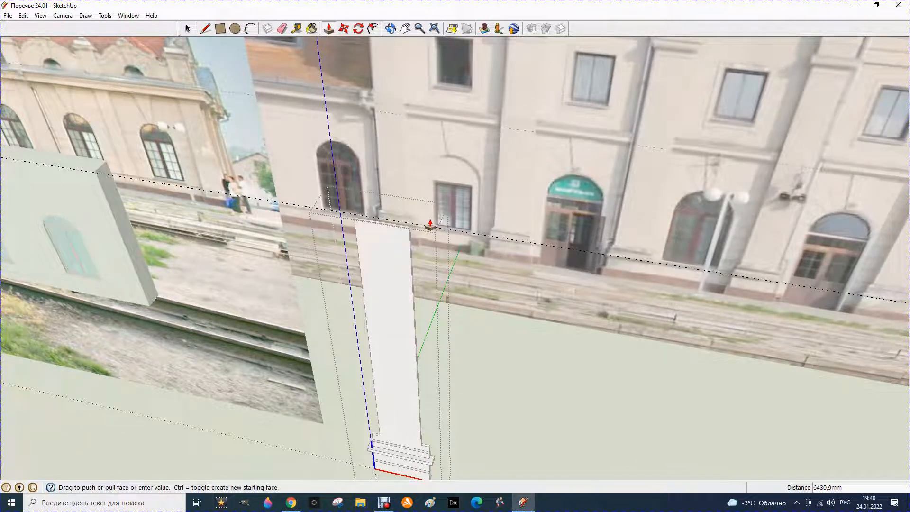
click(305, 209)
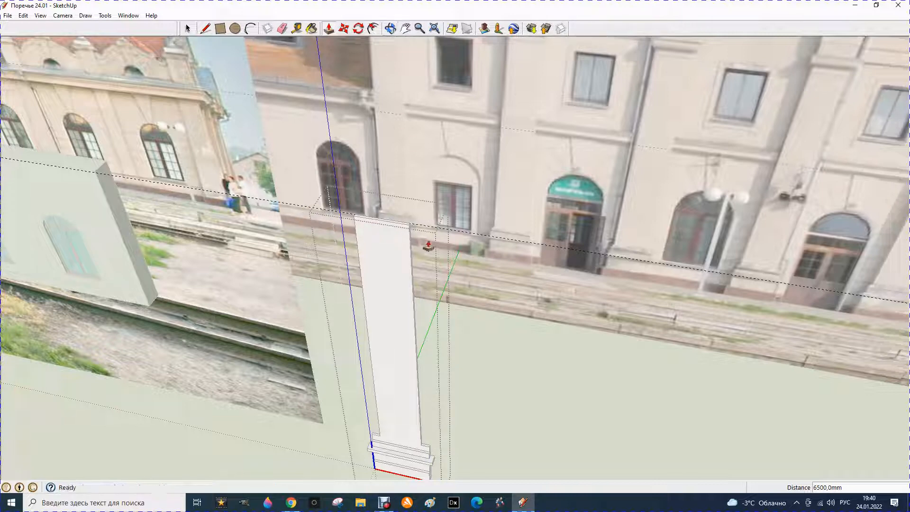
Step: Place a crosswise guide on the shaft's top face with the Tape Measure, offset 500 mm from its left end to mark the centre
scroll(370, 233, up, 5)
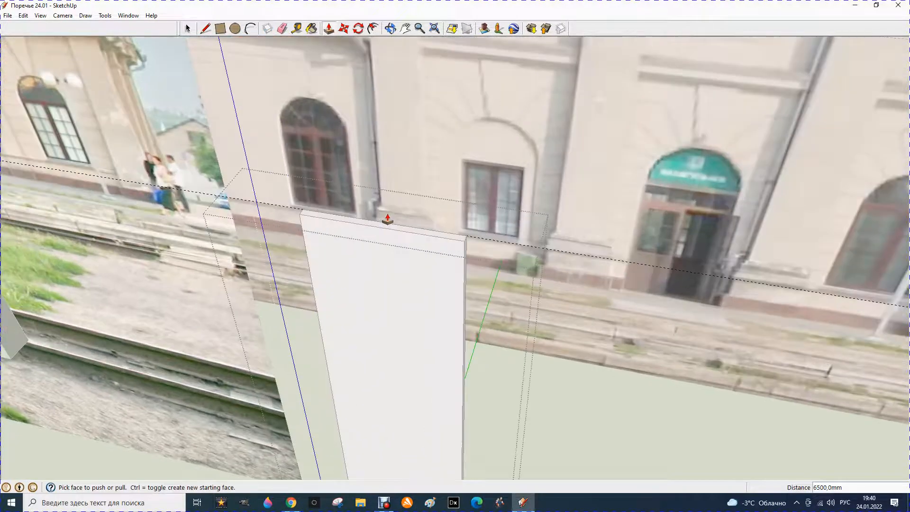
scroll(388, 219, down, 4)
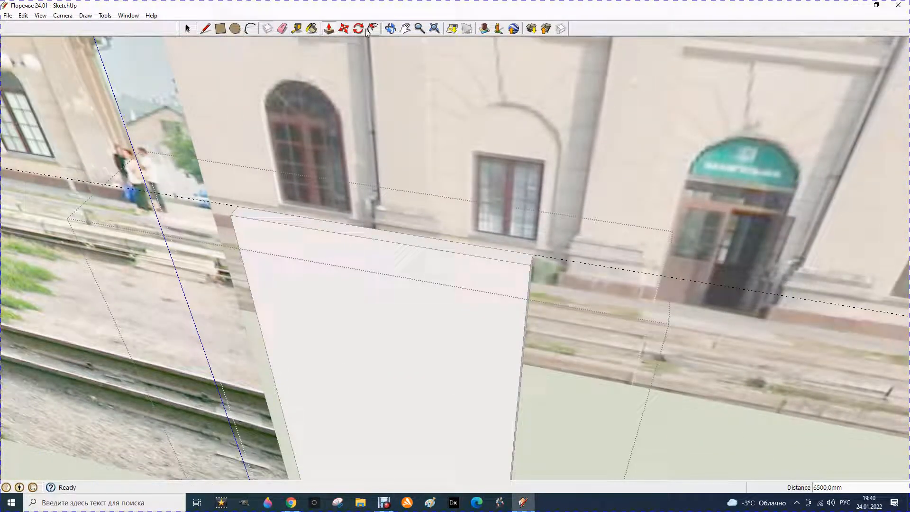
click(297, 29)
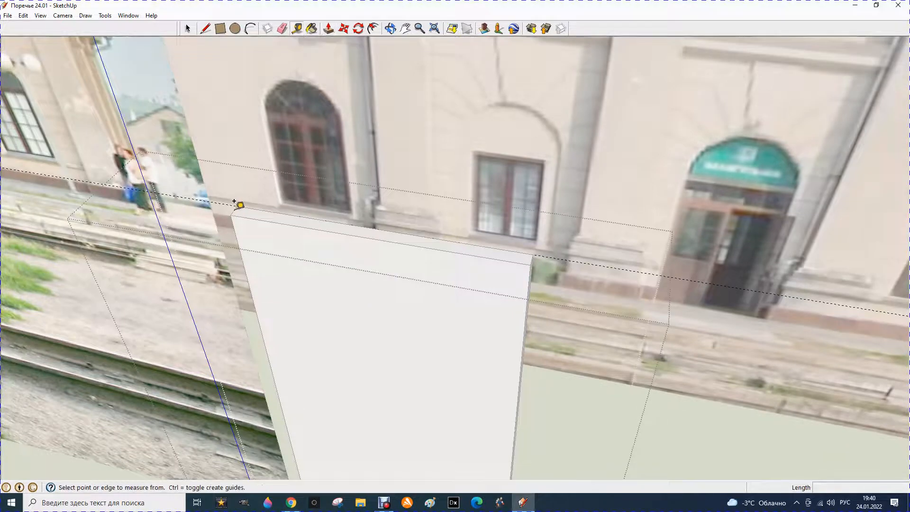
scroll(235, 208, up, 3)
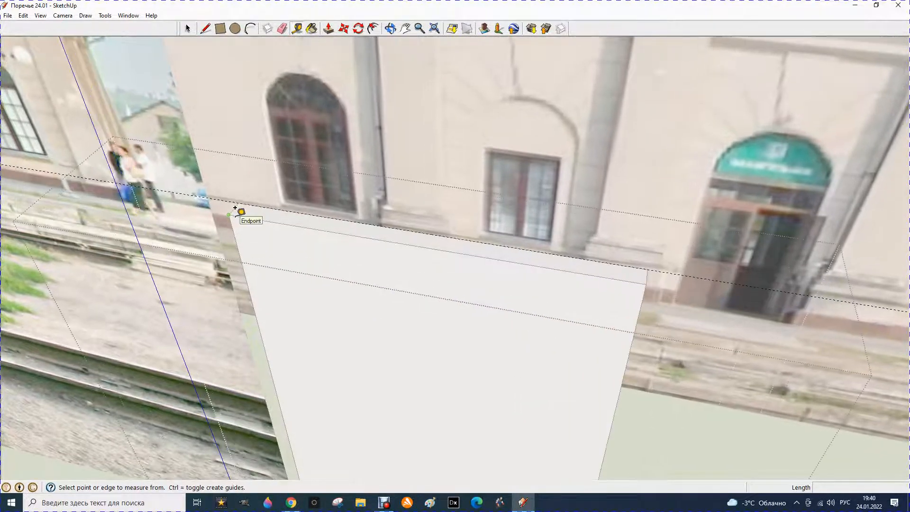
click(234, 205)
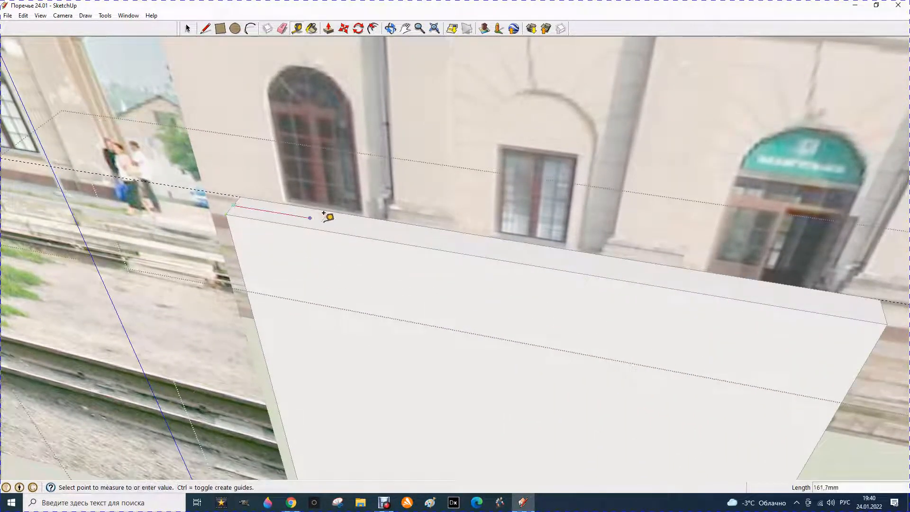
text(500,0mm)
key(Return)
Step: Add a parallel guide 425 mm to each side of the centre guide on the shaft's top face
click(523, 281)
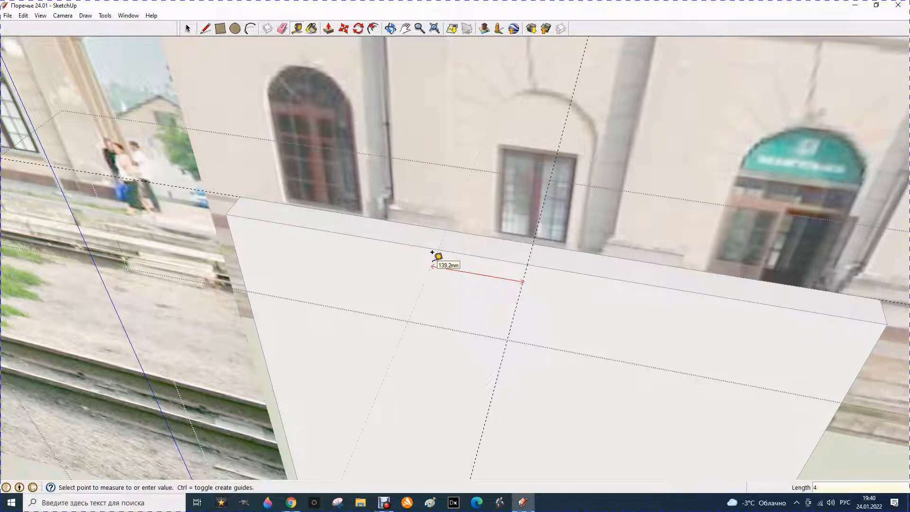
text(425)
key(Return)
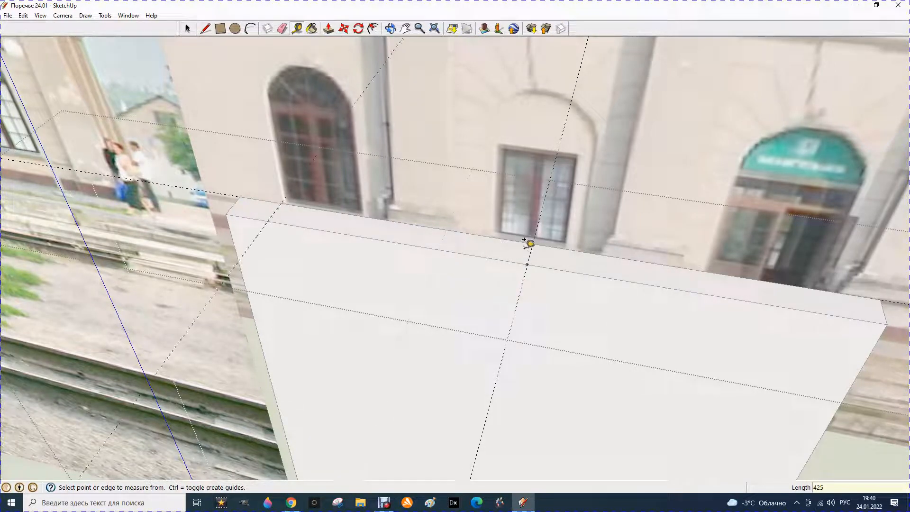
click(530, 255)
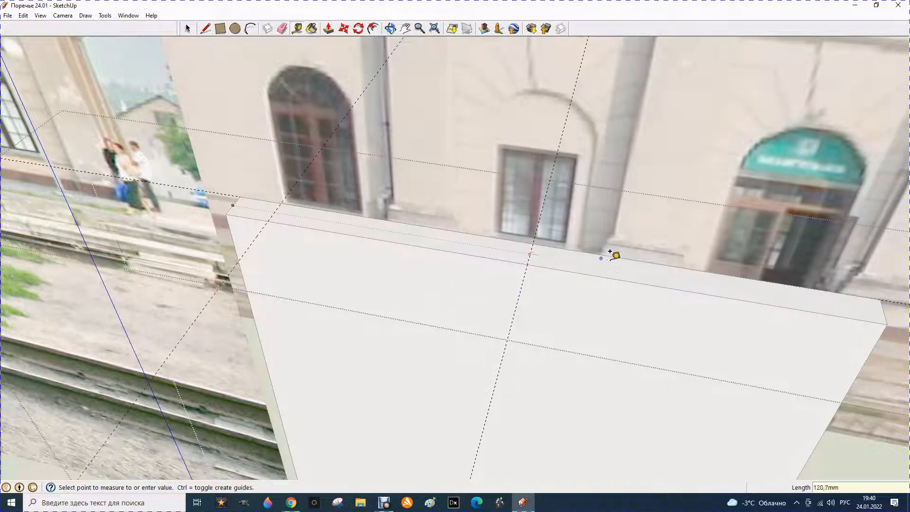
click(713, 274)
click(519, 291)
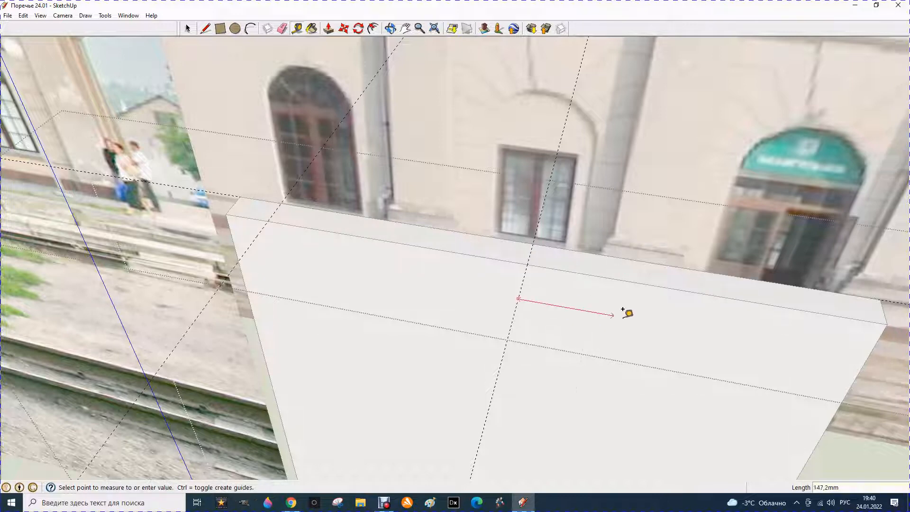
click(749, 286)
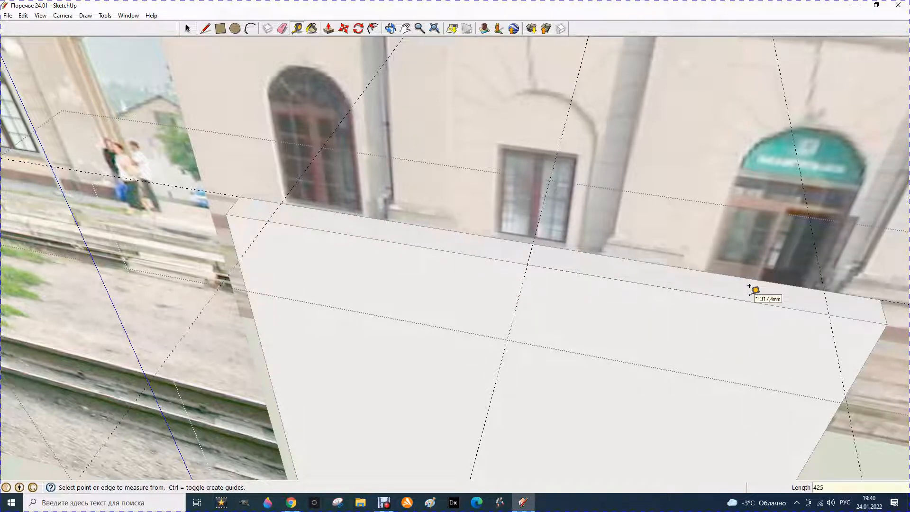
Step: Draw a 50 mm line across the shaft's top face along each of the two outer guides
key(l)
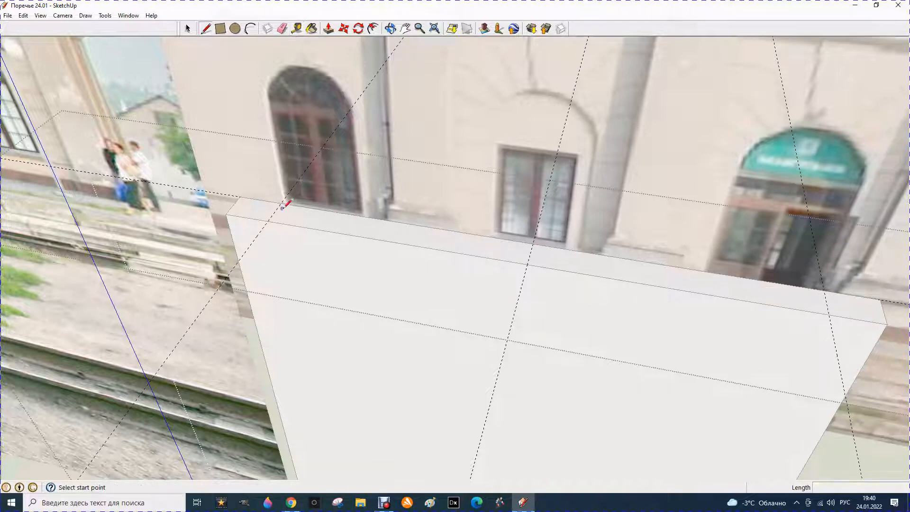
click(269, 221)
click(281, 204)
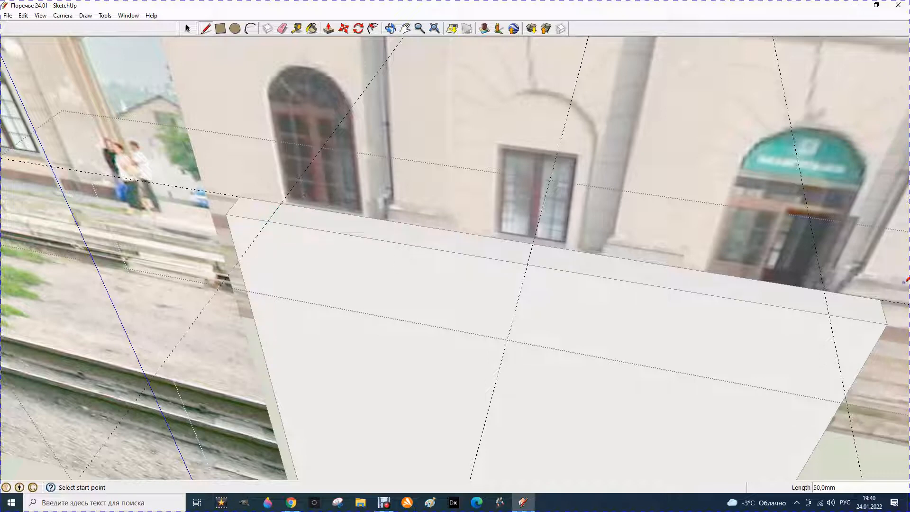
click(829, 315)
click(825, 291)
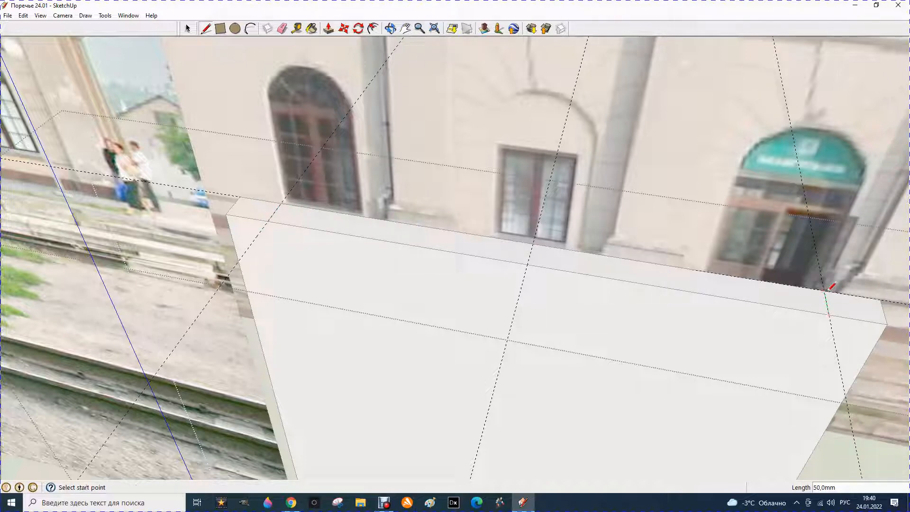
Step: Erase the centre guide and the two outer crosswise guides from the shaft's top
click(282, 28)
click(355, 100)
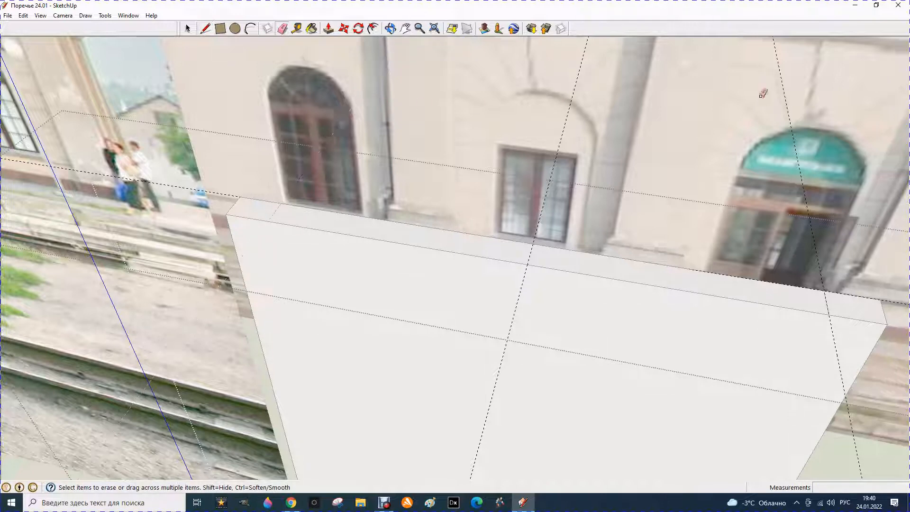
click(782, 95)
click(397, 28)
drag(419, 237, 329, 51)
click(282, 29)
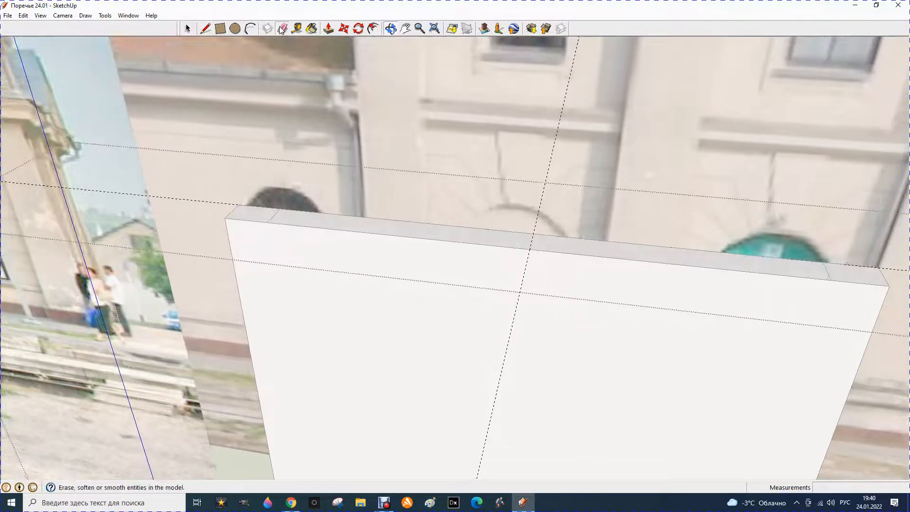
click(557, 129)
Step: Draw a slightly slanted line down the shaft's front face from the left top division line to the shaft's bottom left corner
scroll(502, 128, down, 4)
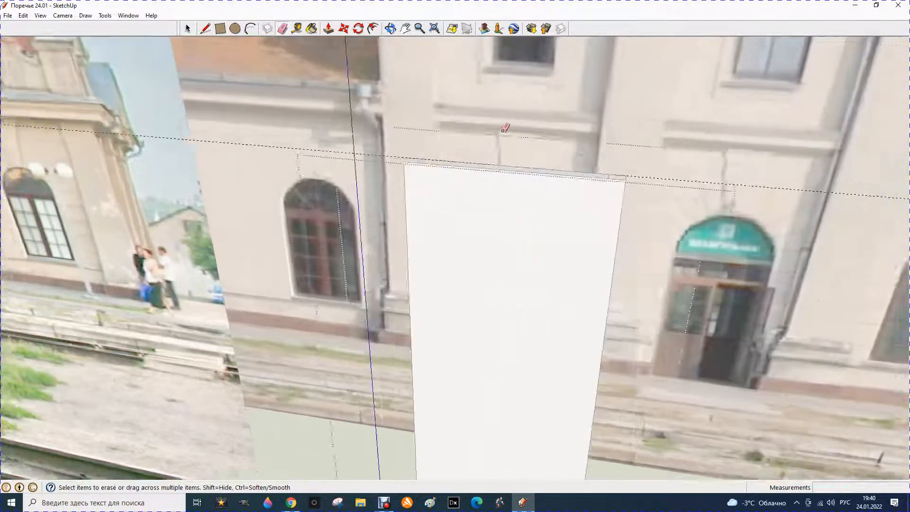
scroll(491, 229, down, 3)
scroll(490, 231, down, 5)
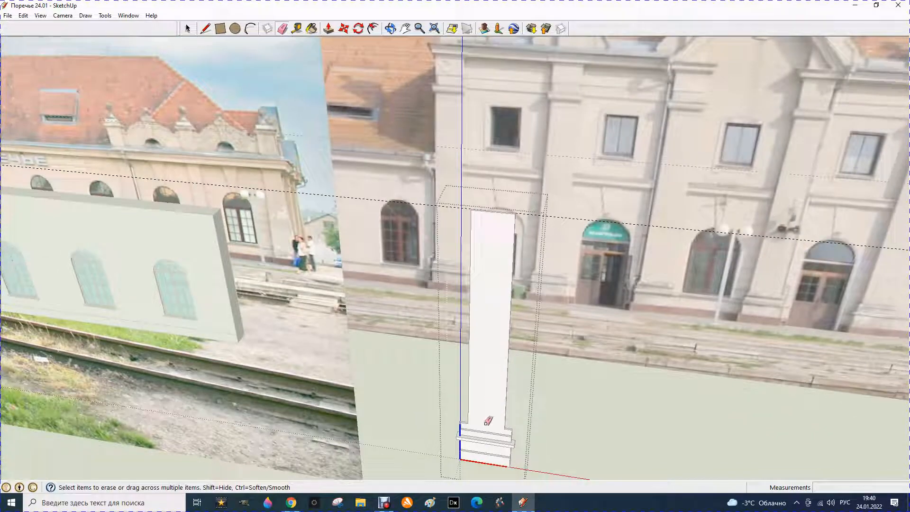
scroll(488, 421, up, 2)
click(205, 28)
click(468, 110)
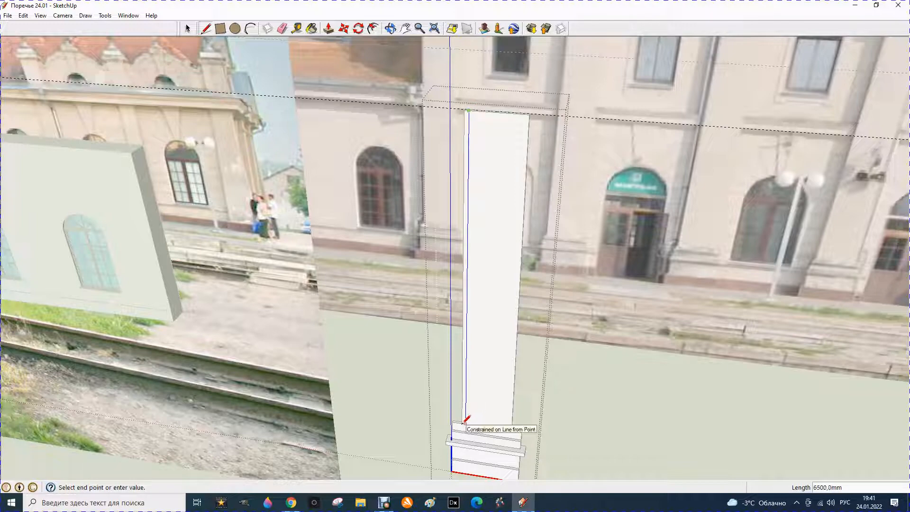
scroll(467, 436, up, 5)
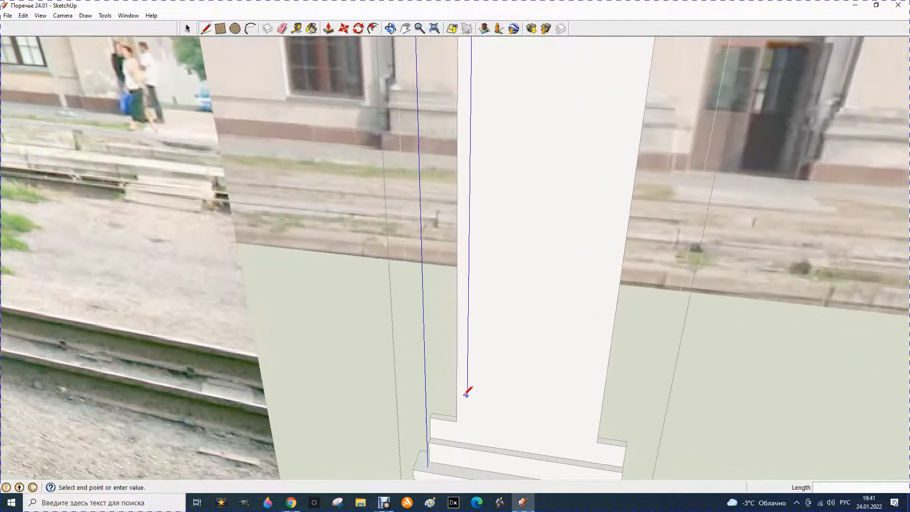
click(457, 420)
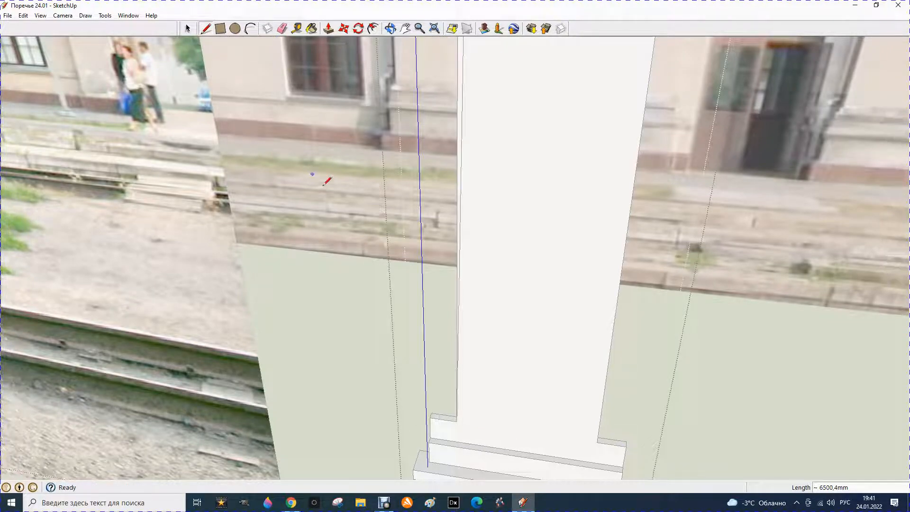
Step: Draw a matching slanted line from the right top division line down to the shaft's bottom right corner
scroll(426, 285, down, 10)
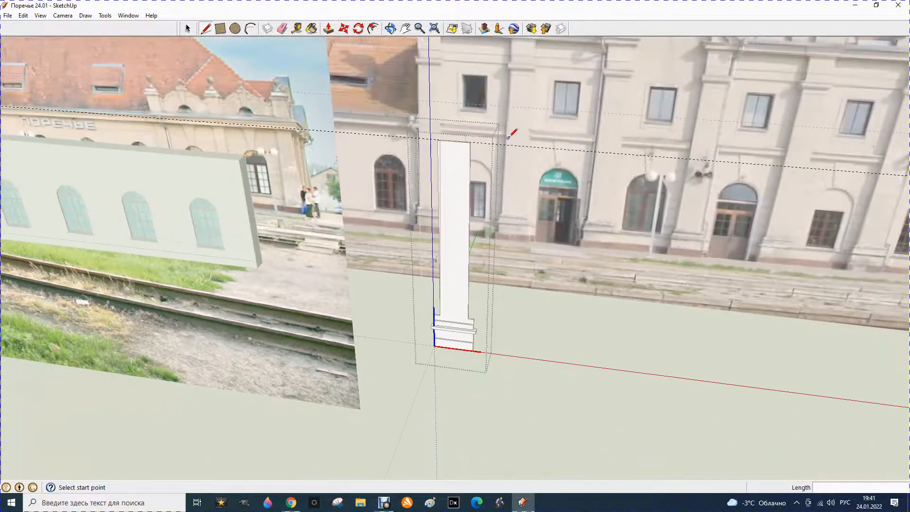
scroll(508, 141, up, 8)
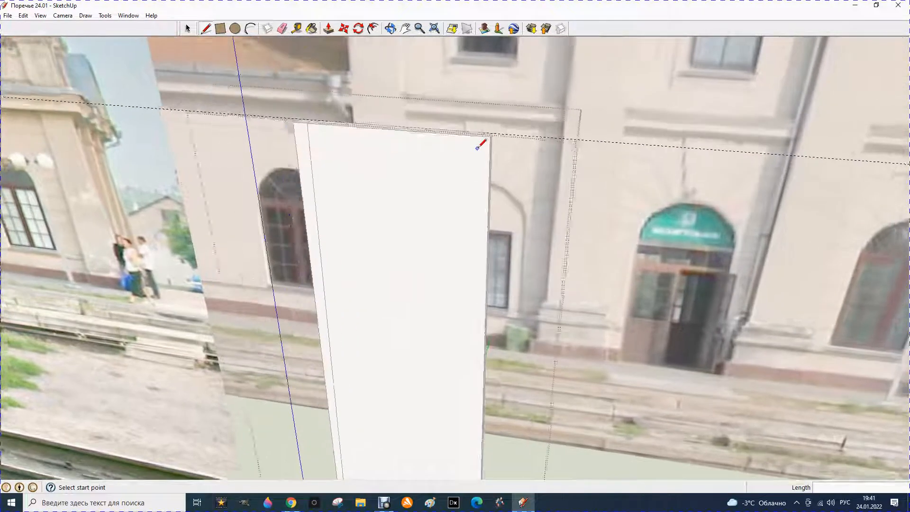
scroll(477, 148, up, 1)
click(478, 134)
scroll(474, 142, down, 3)
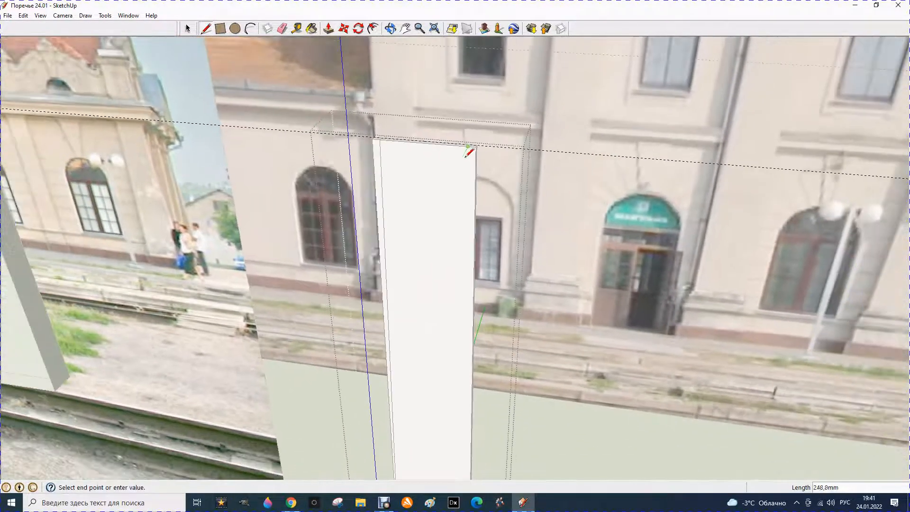
scroll(468, 152, down, 4)
scroll(474, 338, up, 1)
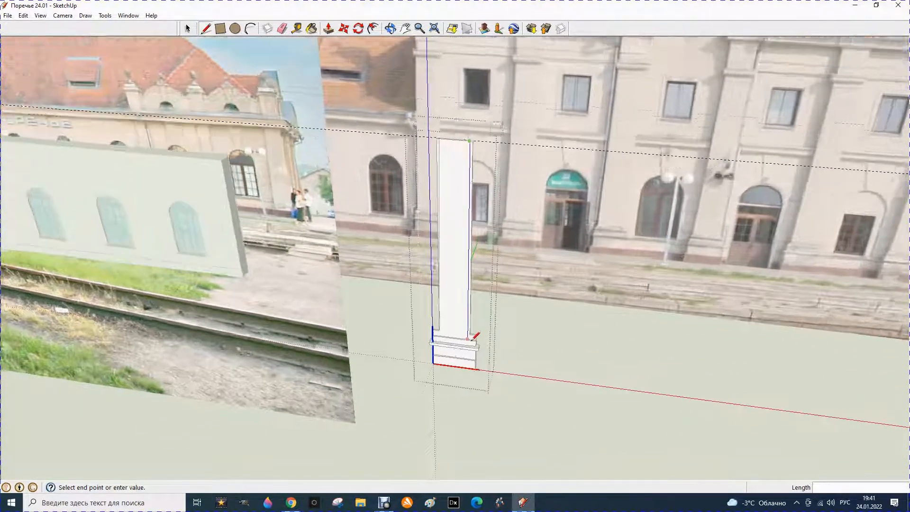
scroll(472, 339, up, 4)
click(474, 320)
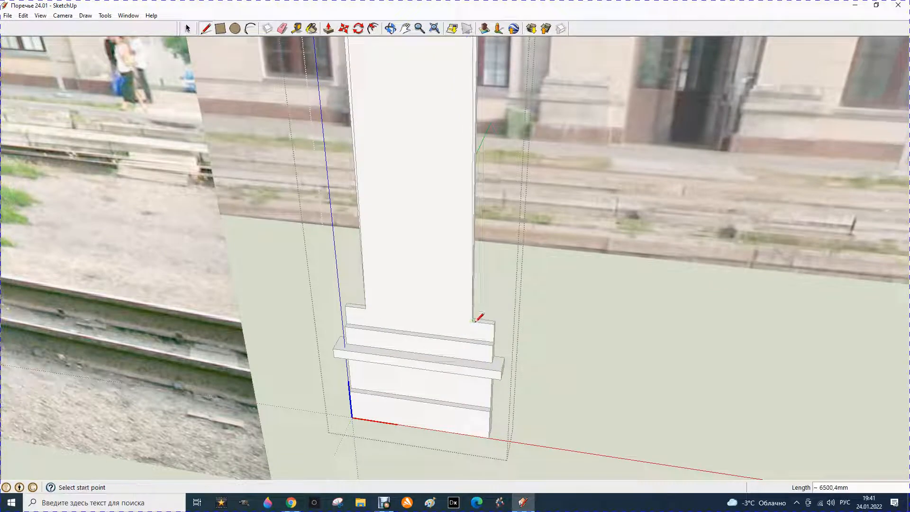
Step: Push/Pull the narrow slivers along both sides of the shaft's front face back 50 mm, cutting them away to taper the shaft
scroll(470, 280, down, 3)
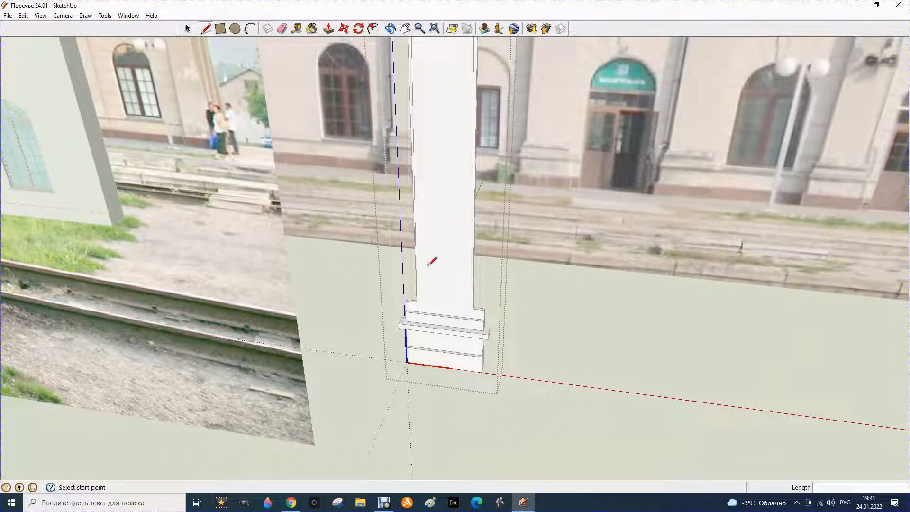
scroll(521, 88, up, 4)
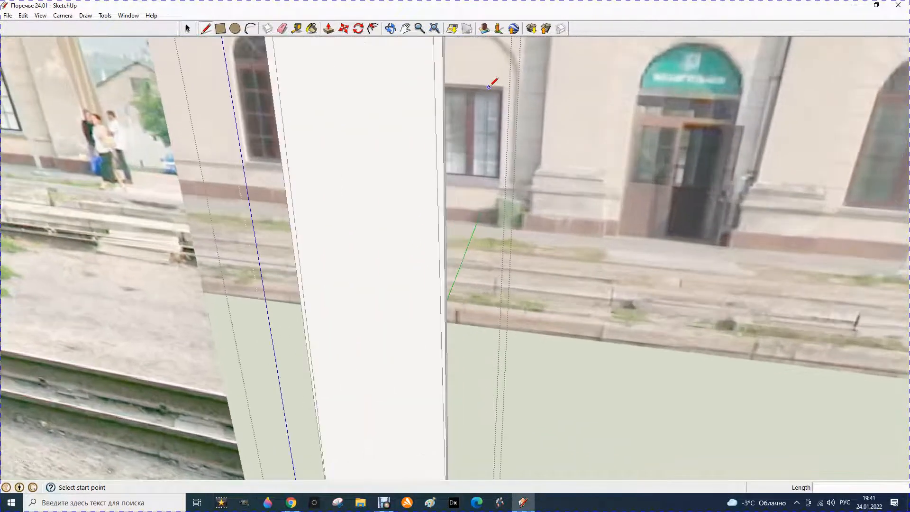
click(329, 29)
click(440, 129)
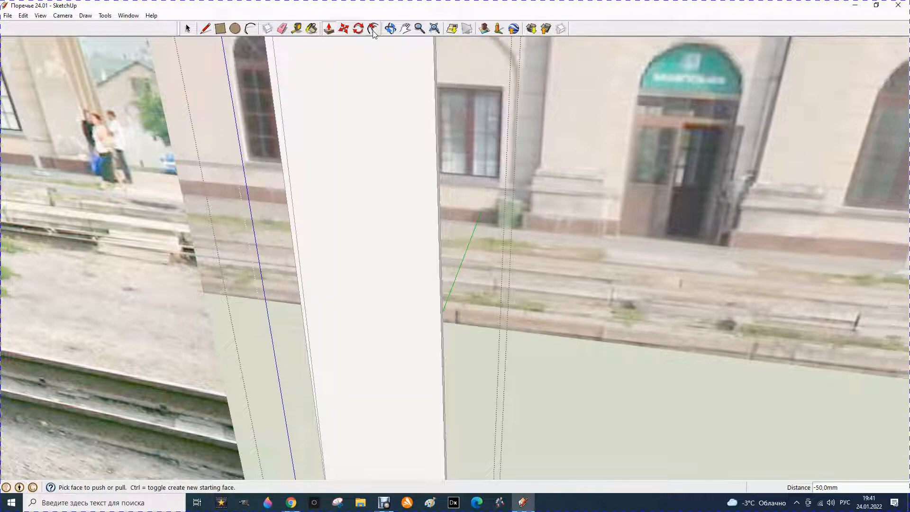
click(391, 28)
drag(297, 146, 575, 137)
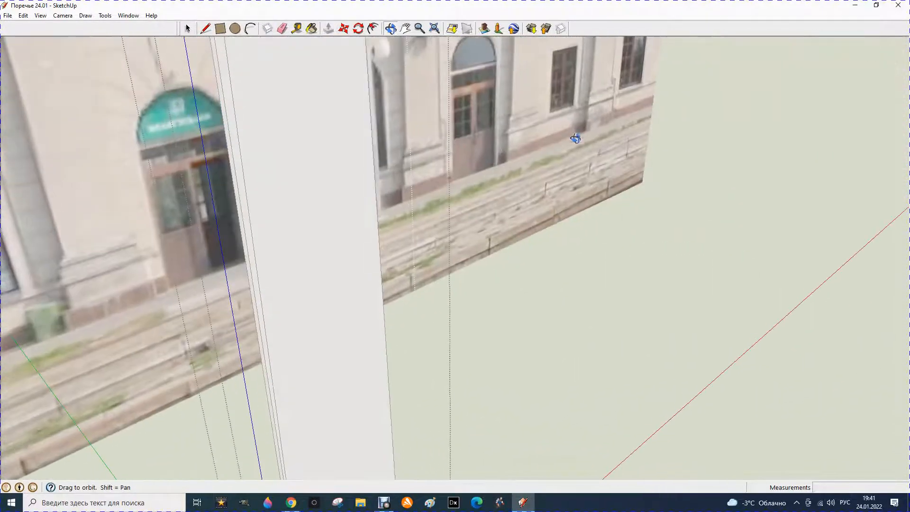
click(328, 28)
click(228, 125)
click(221, 125)
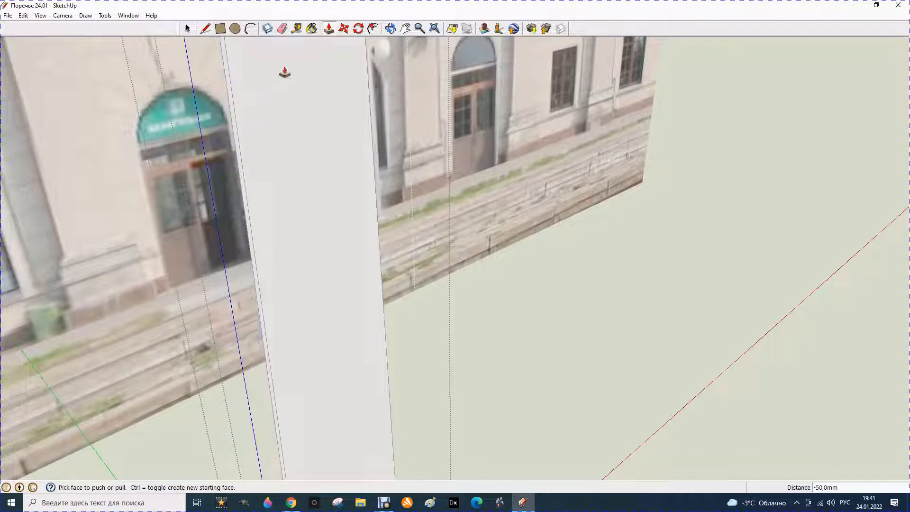
Step: Examine the tapered pilaster and its copies along the wall model against the station reference photos
click(390, 29)
scroll(446, 197, down, 10)
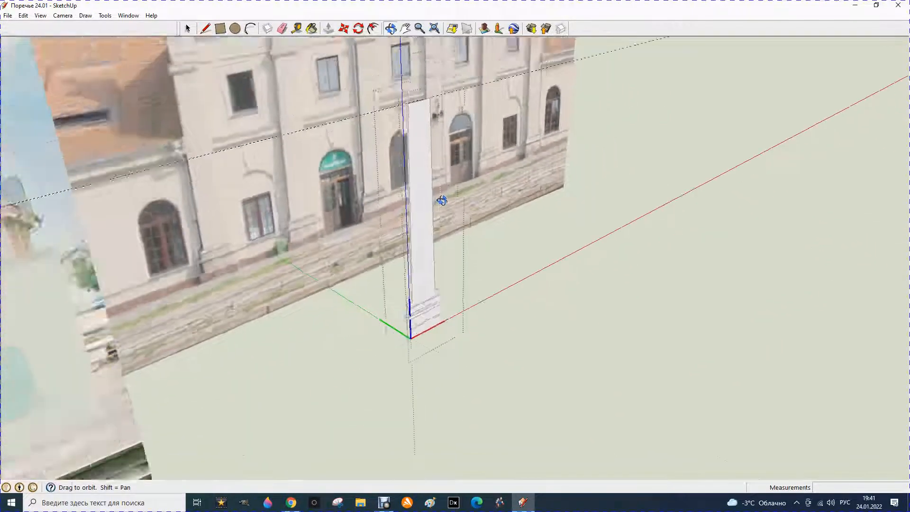
drag(195, 204, 47, 188)
scroll(58, 291, up, 2)
scroll(493, 193, down, 3)
scroll(426, 231, down, 3)
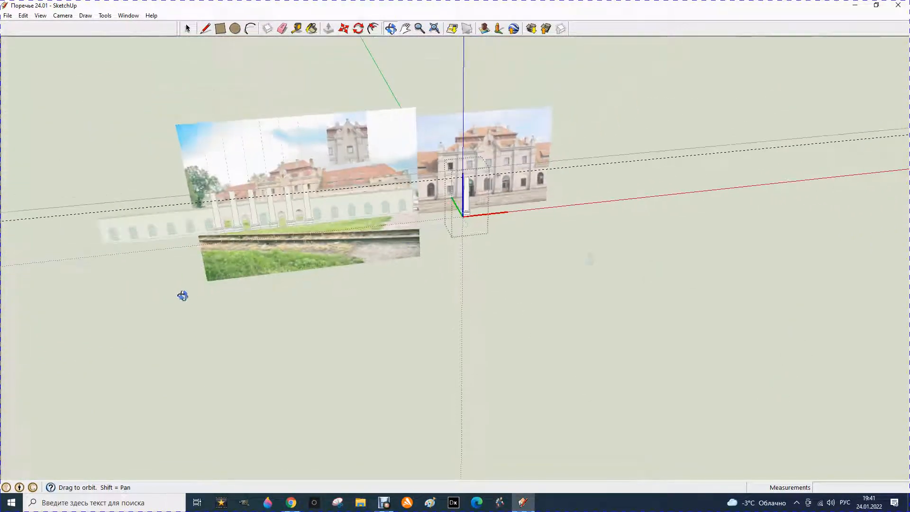
scroll(173, 285, up, 2)
scroll(270, 230, up, 2)
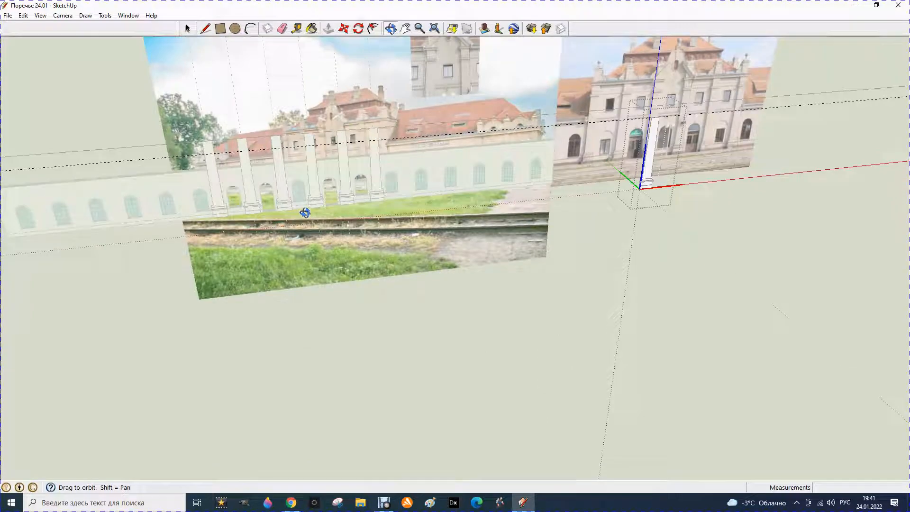
scroll(384, 99, up, 2)
scroll(381, 104, up, 4)
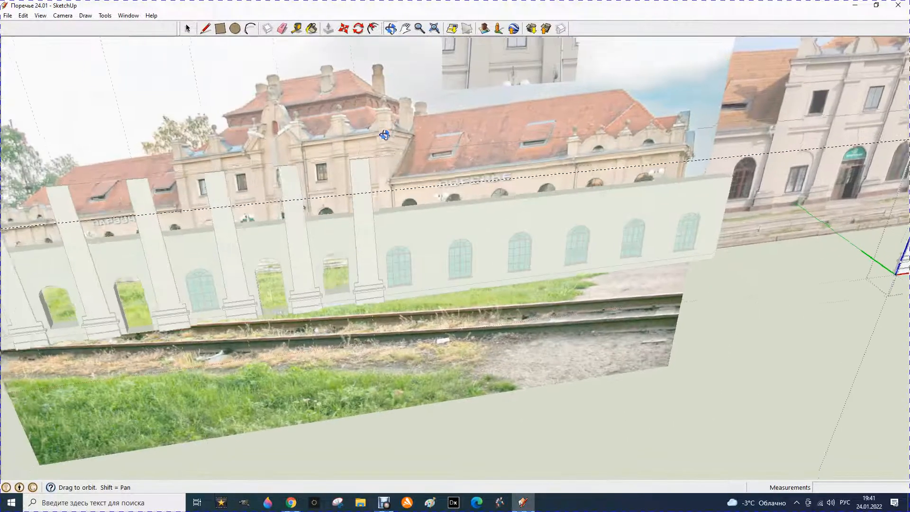
scroll(379, 114, down, 3)
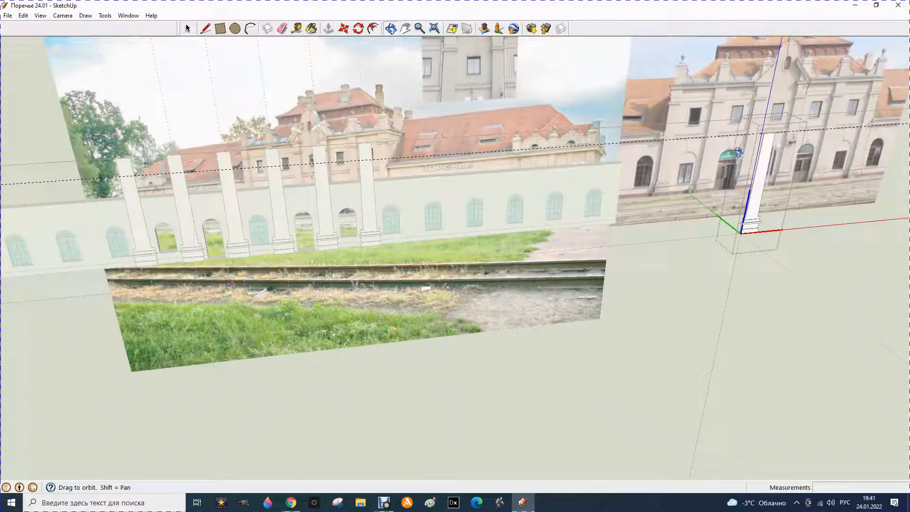
Step: Draw a line about 1000 mm long between the shaft's two bottom corners, separating its front face from the base's top block
drag(489, 248, 475, 185)
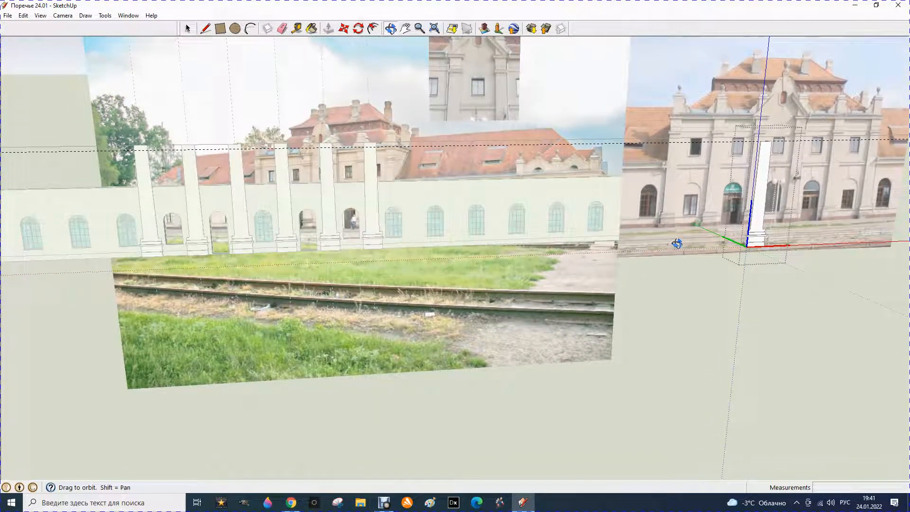
scroll(676, 244, up, 2)
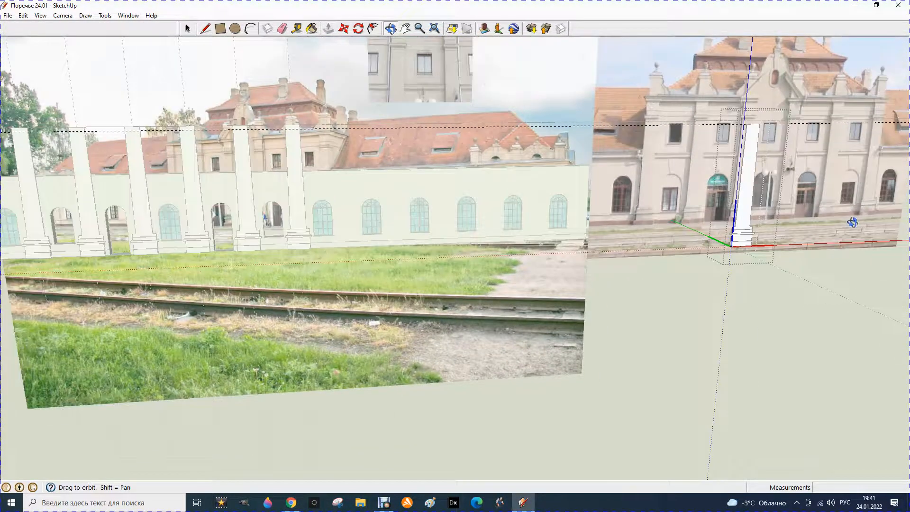
scroll(854, 222, up, 4)
scroll(771, 235, up, 2)
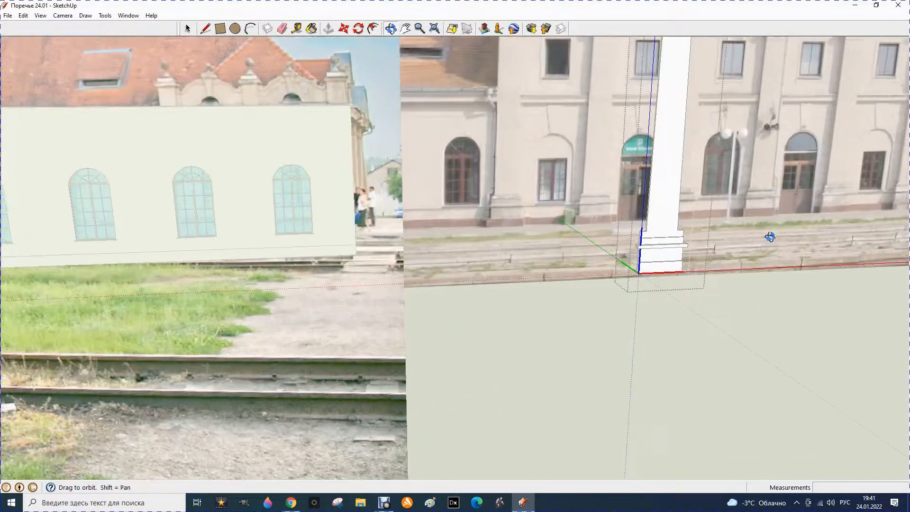
drag(741, 243, 656, 240)
scroll(661, 239, up, 4)
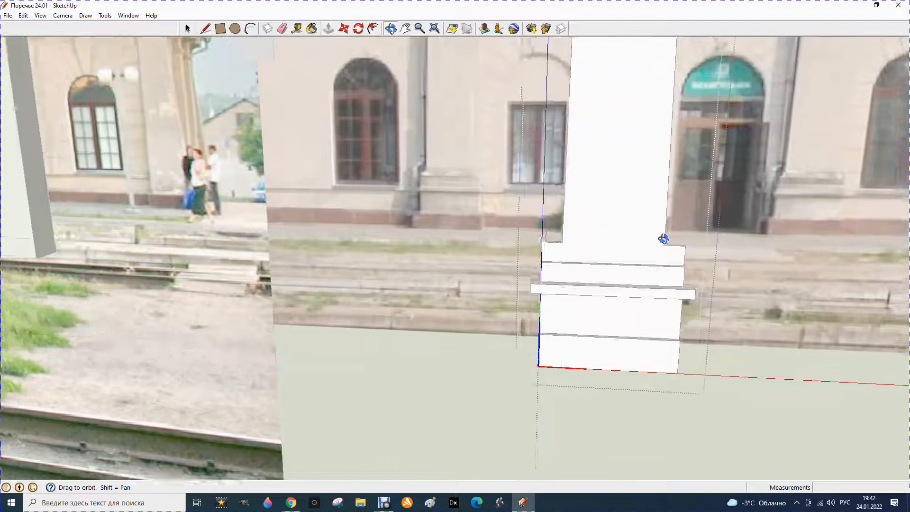
click(206, 28)
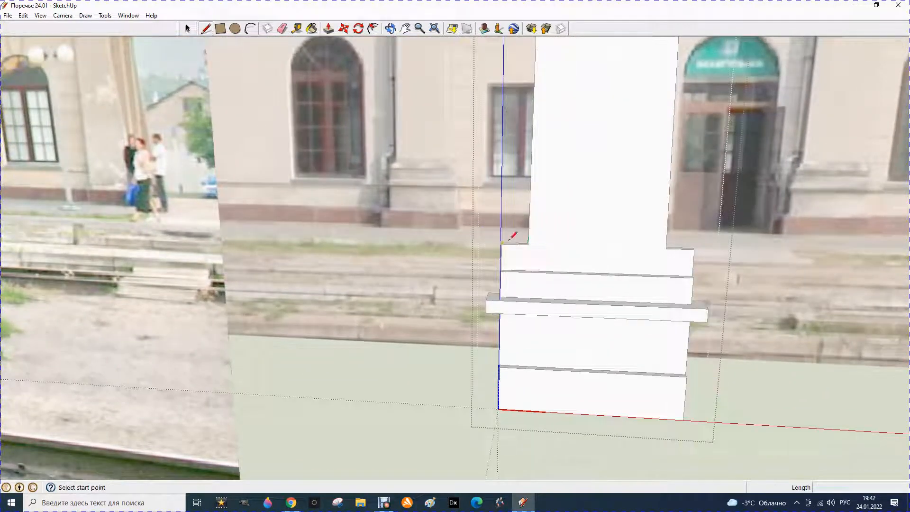
click(528, 245)
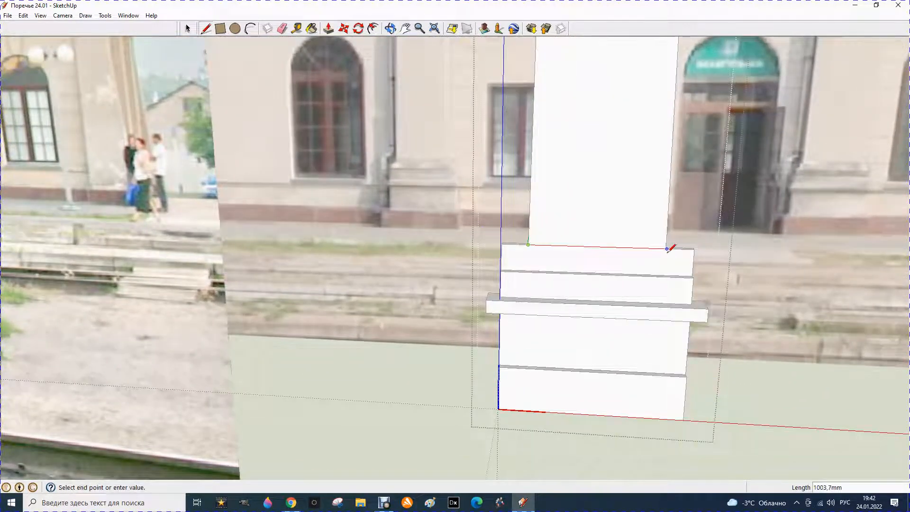
click(666, 248)
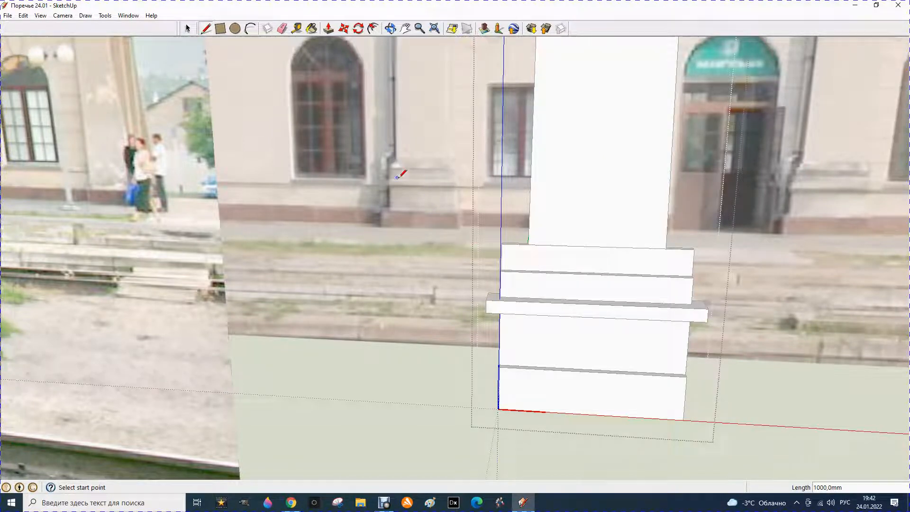
Step: Place a horizontal guide 100 mm above the lower edge of the base's top block and measure the block's height
scroll(526, 243, up, 1)
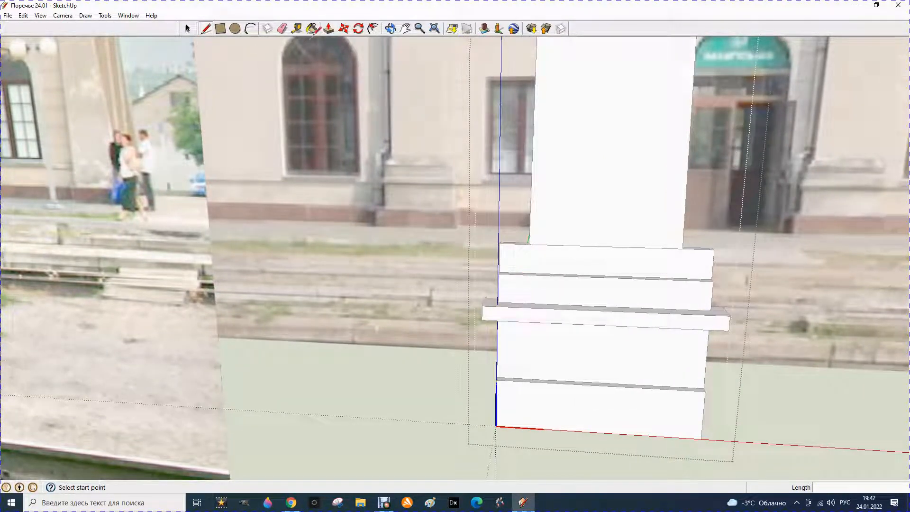
click(296, 28)
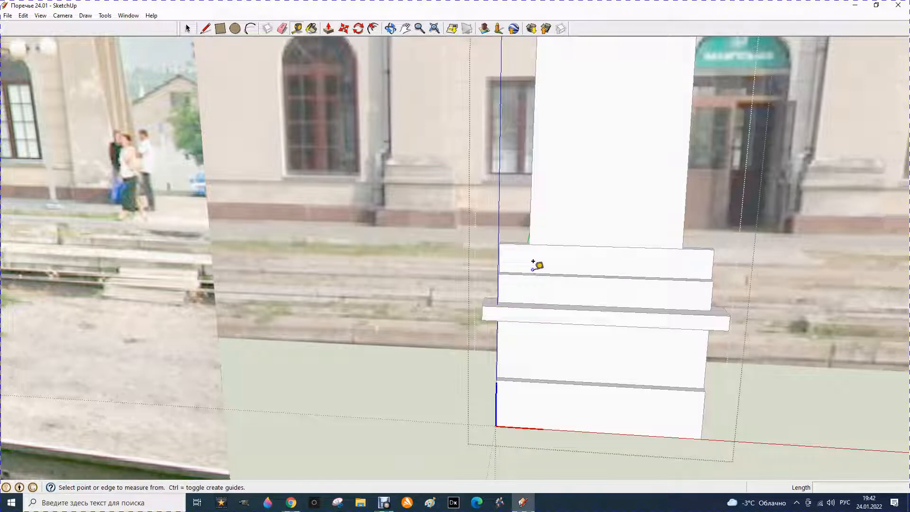
click(535, 273)
text(100,0mm)
key(Return)
click(205, 30)
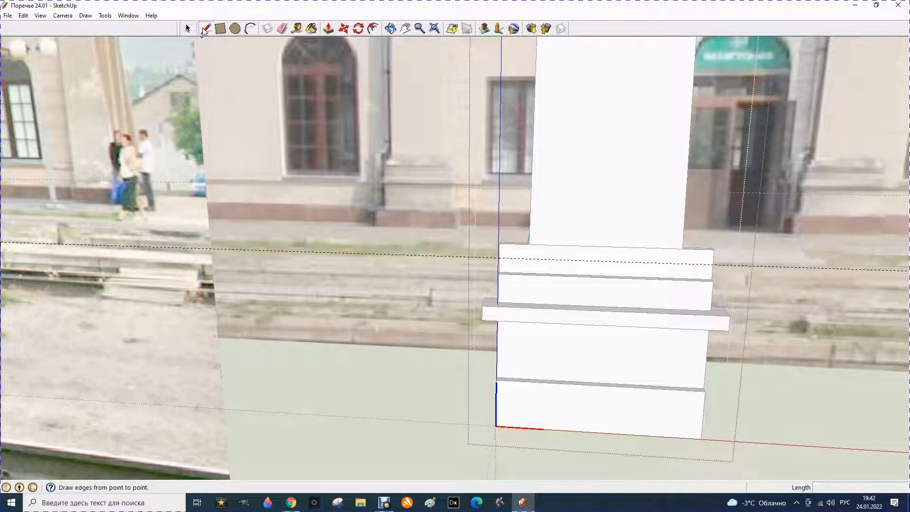
click(297, 29)
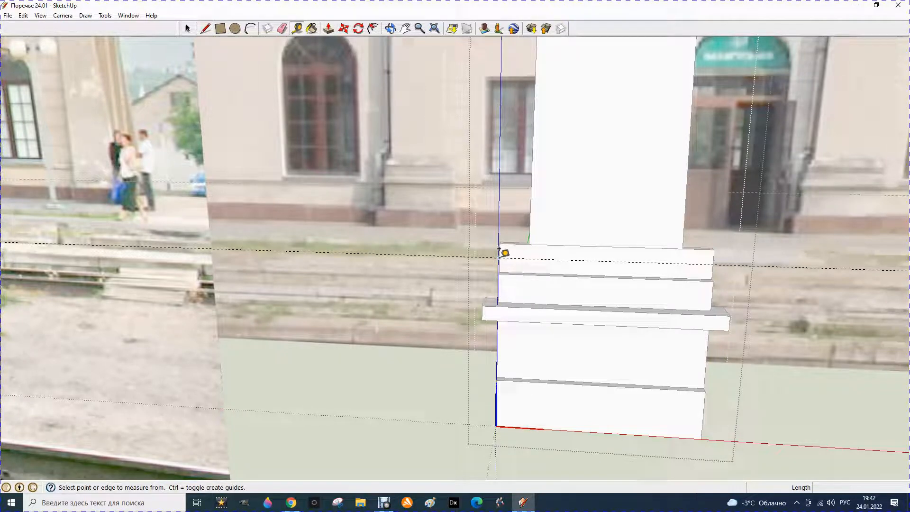
click(527, 273)
click(530, 242)
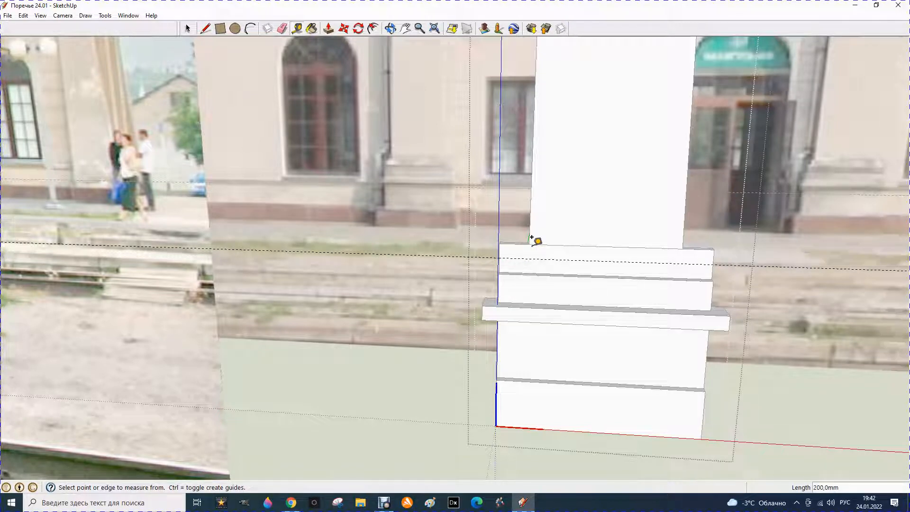
Step: Place vertical guides 100 mm inward from both side edges of the base's top block
scroll(528, 242, up, 2)
click(481, 246)
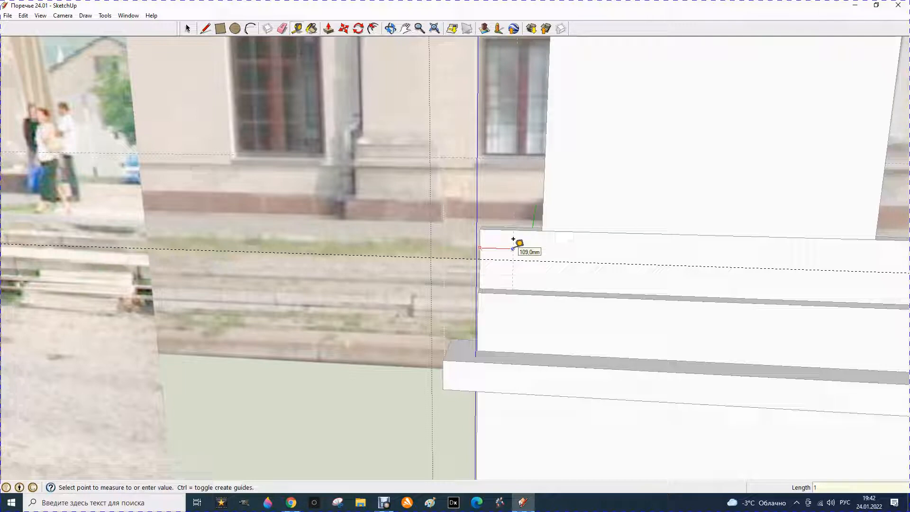
key(Return)
scroll(474, 235, down, 3)
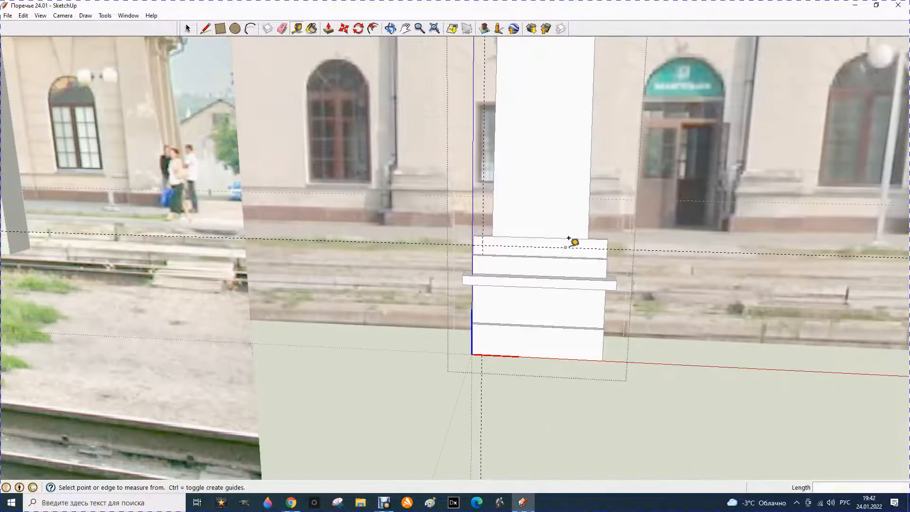
scroll(609, 244, up, 4)
scroll(593, 246, down, 2)
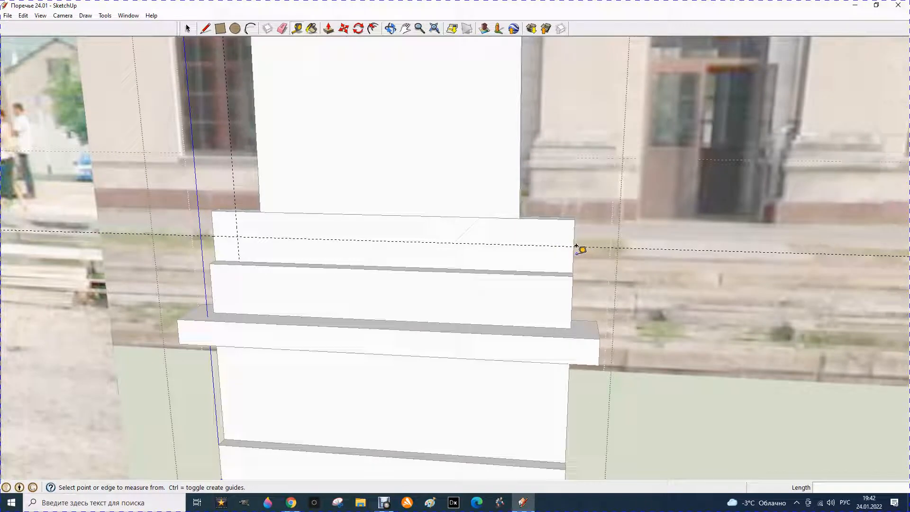
click(576, 246)
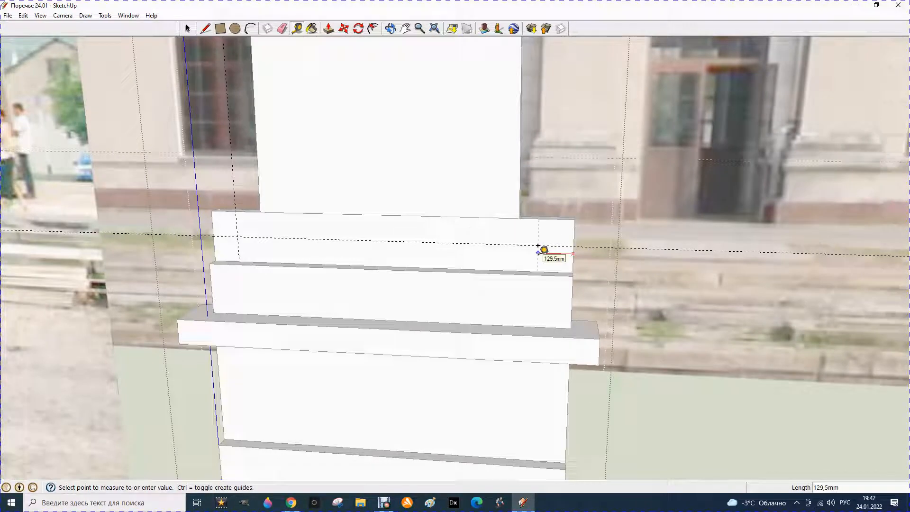
click(545, 247)
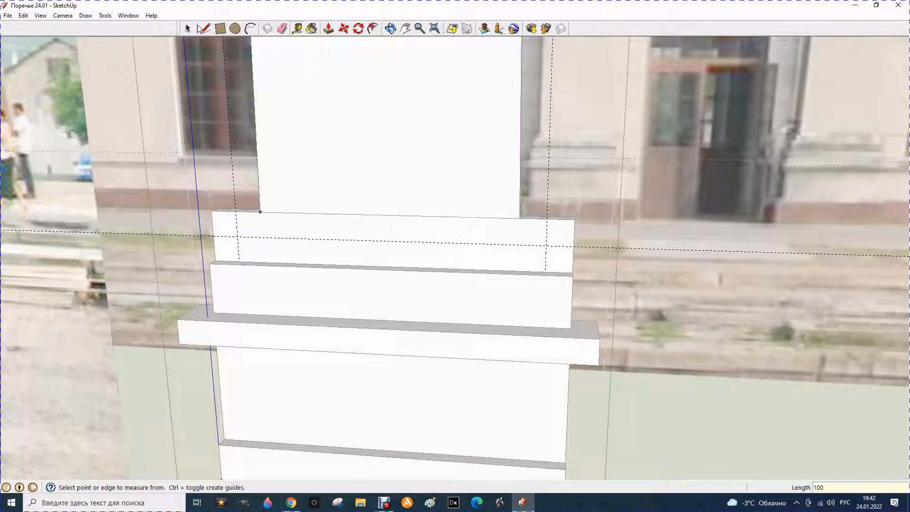
Step: Draw diagonal lines across both upper corners of the base's top block, connecting the points where the guides cross its edges
click(205, 29)
click(260, 211)
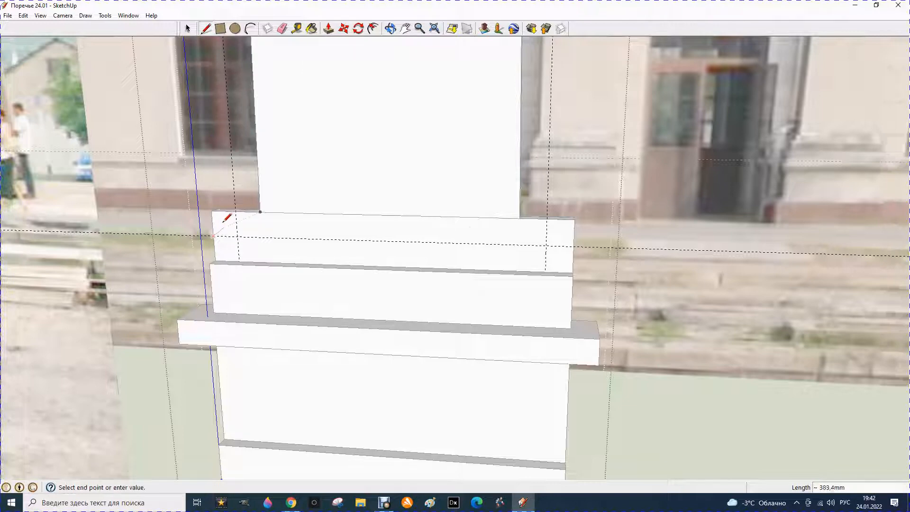
click(237, 210)
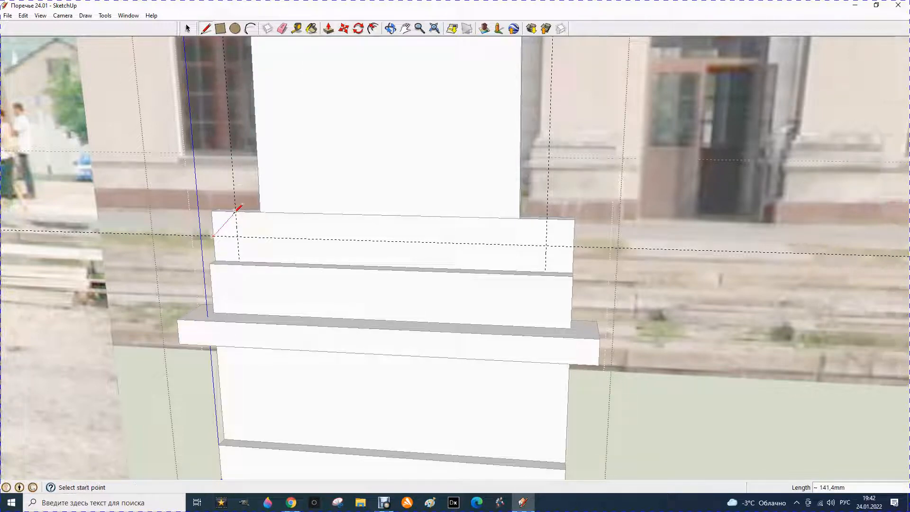
click(548, 218)
click(573, 245)
Step: Push/Pull the two triangular corners of the base's top block back 50 mm to cut them away
click(329, 29)
click(567, 228)
click(566, 220)
click(211, 218)
click(227, 202)
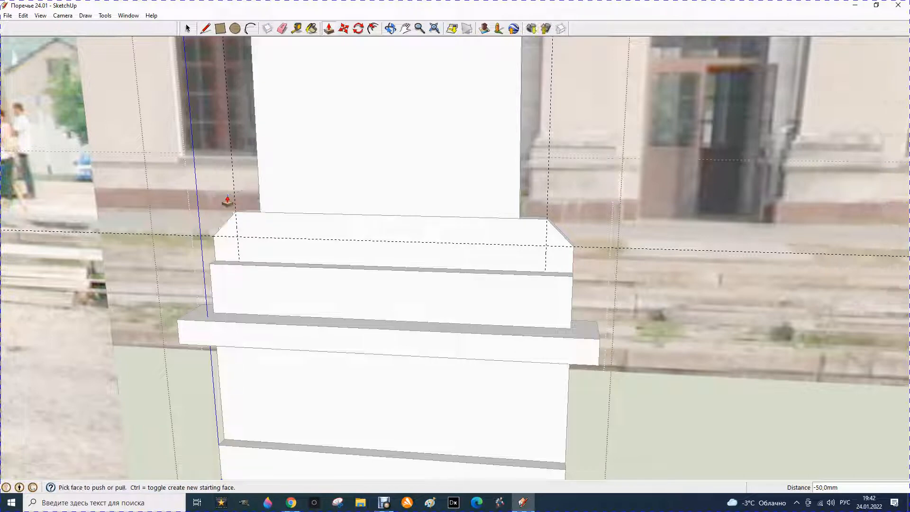
Step: Erase the construction guides and Push/Pull the front face of the base's top block by 20 mm
click(282, 30)
scroll(408, 241, down, 2)
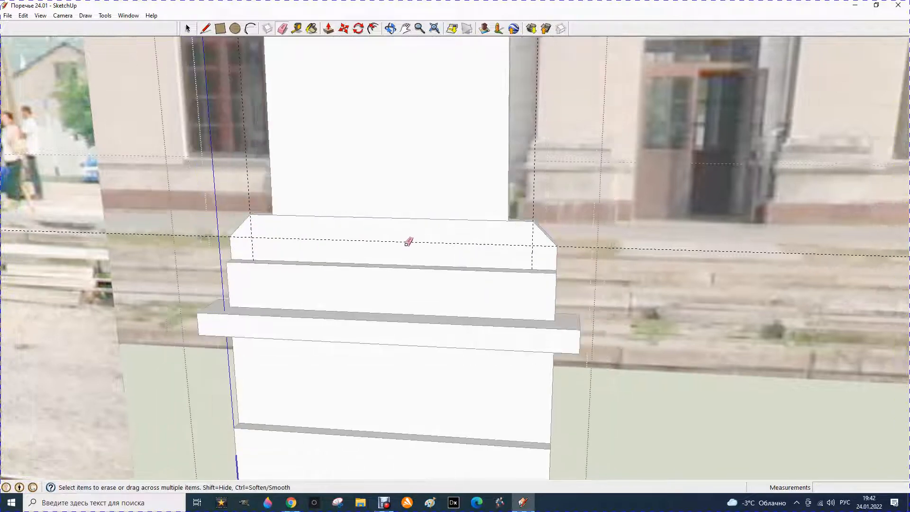
drag(280, 242, 279, 237)
drag(515, 252, 502, 248)
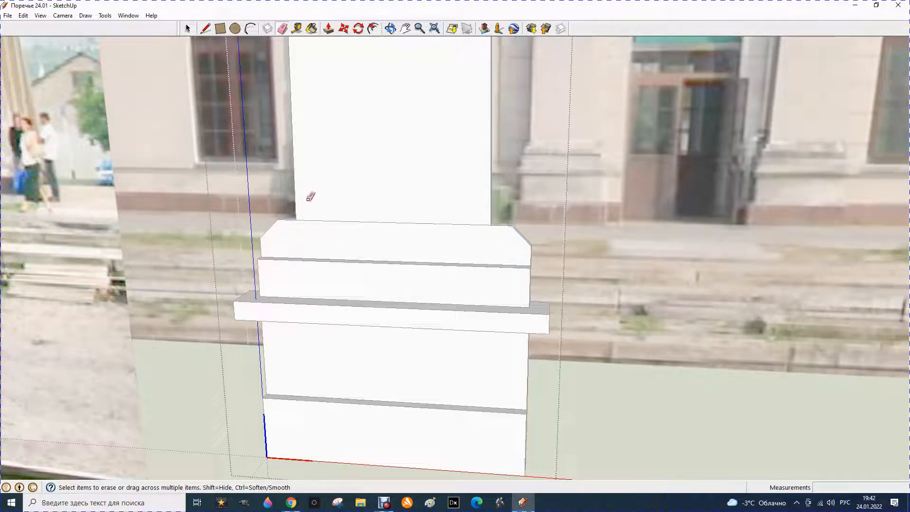
click(328, 28)
click(332, 240)
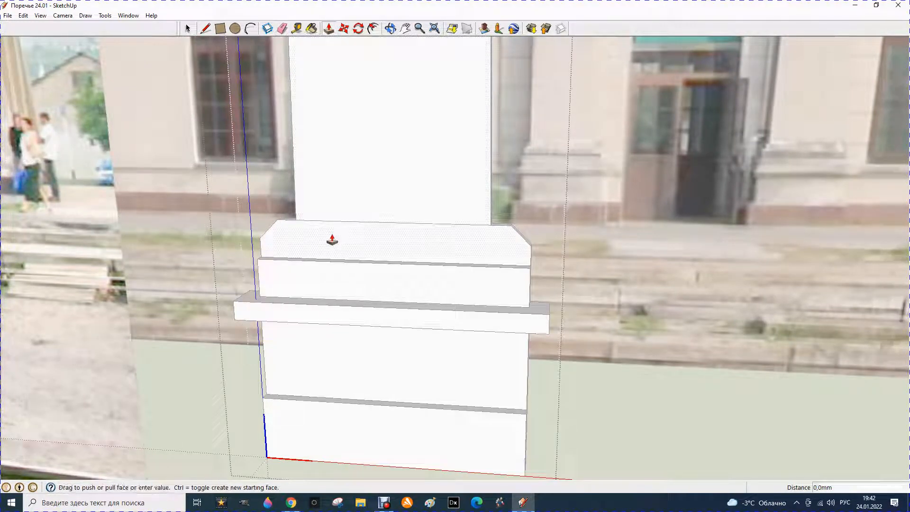
text(20)
key(Return)
scroll(493, 299, down, 4)
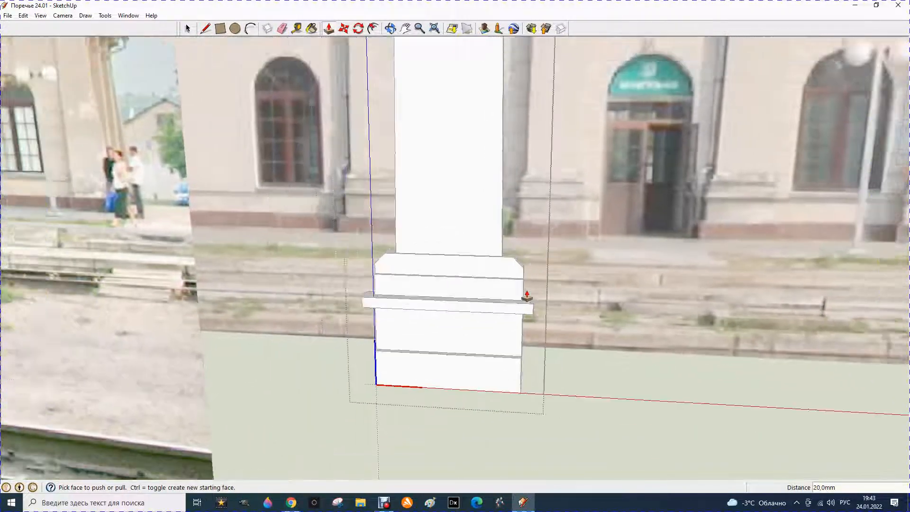
Step: Compare the pilaster base with the reference photo, and undo the 20 mm Push/Pull, the guide erasures and both corner cuts
scroll(527, 296, down, 3)
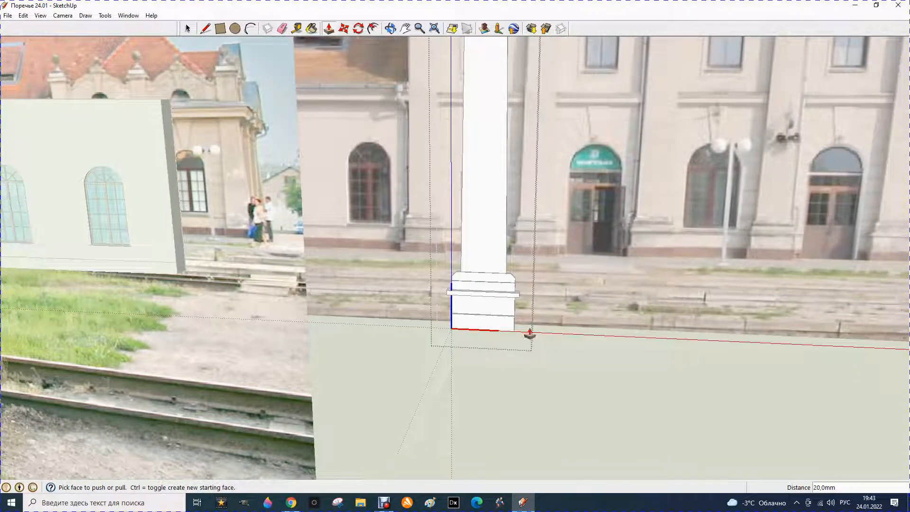
click(390, 30)
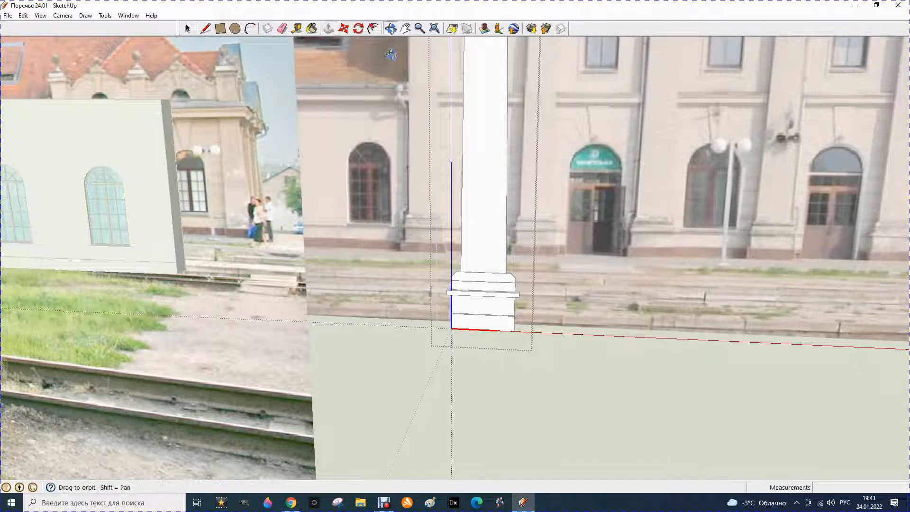
drag(451, 319, 423, 310)
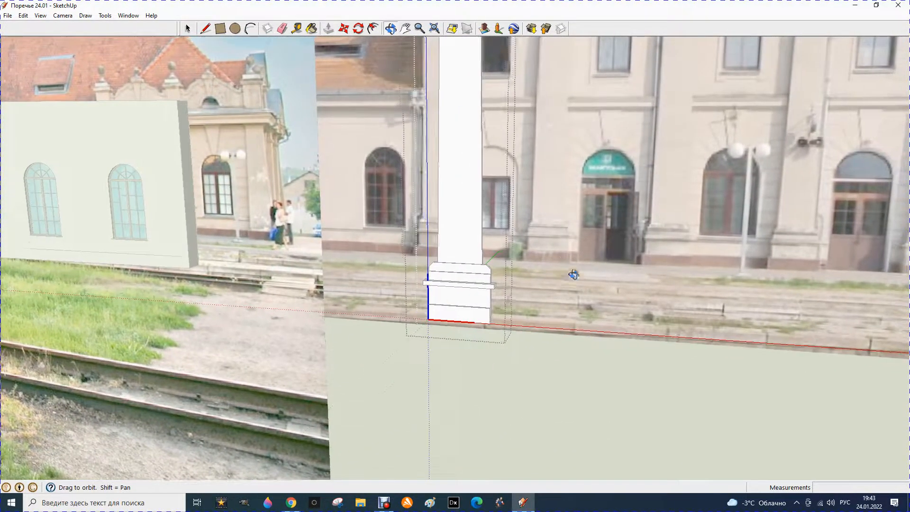
drag(511, 324, 533, 335)
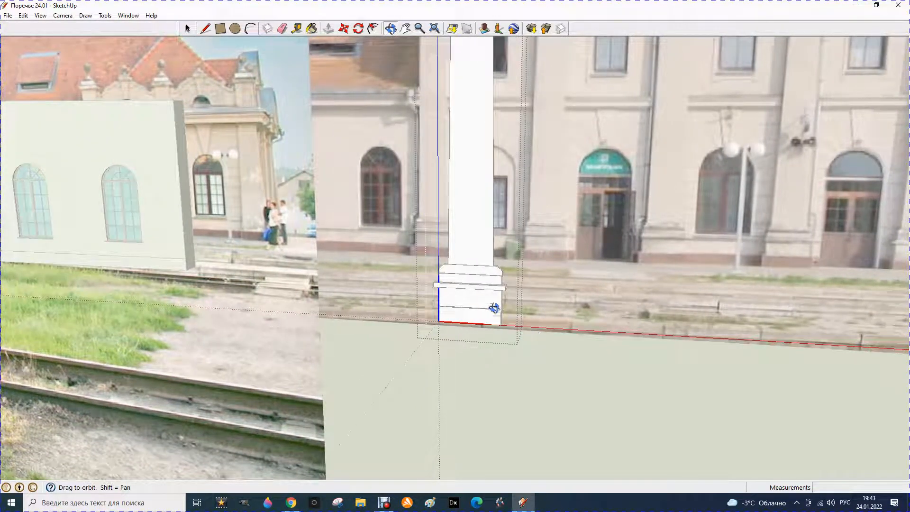
scroll(488, 280, up, 2)
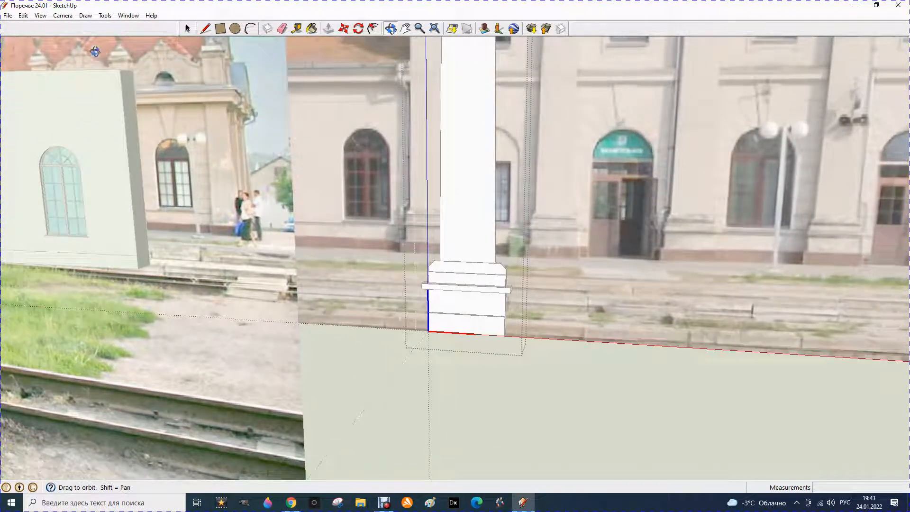
click(23, 16)
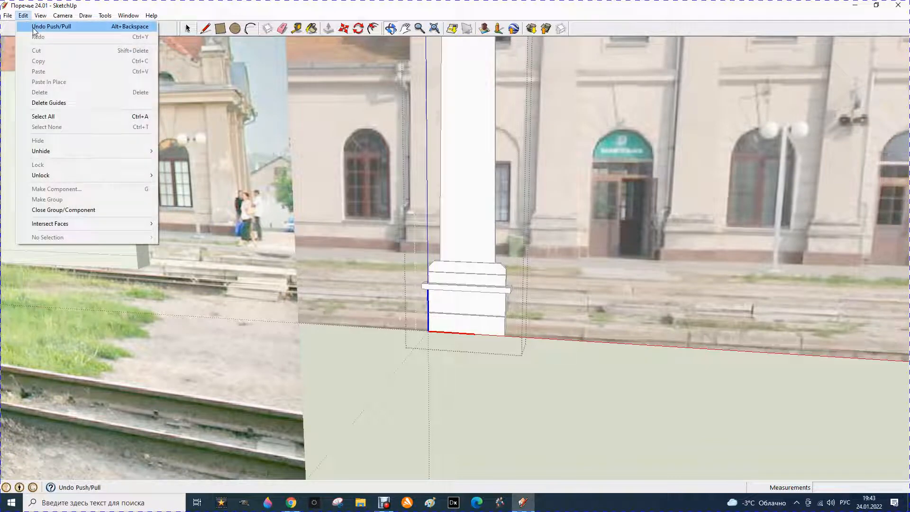
click(32, 27)
click(23, 16)
click(32, 26)
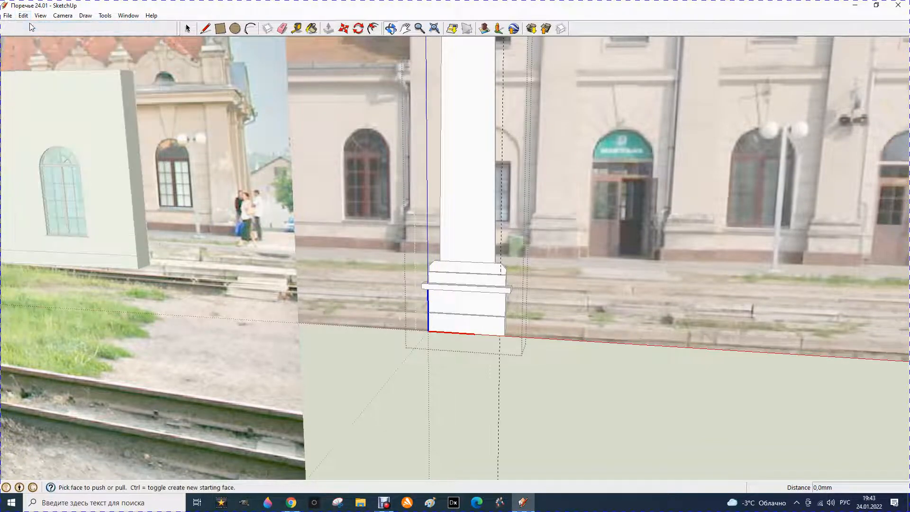
click(23, 16)
click(35, 27)
click(23, 15)
click(35, 27)
click(22, 15)
click(39, 26)
scroll(485, 308, up, 2)
scroll(503, 304, up, 1)
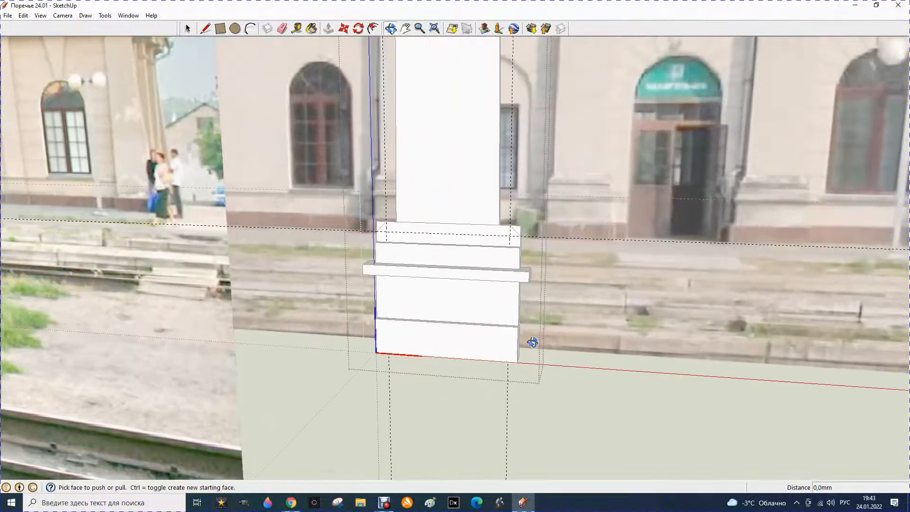
Step: Measure the width of the pilaster's bottom plinth and examine the base against the photo
click(296, 29)
click(379, 334)
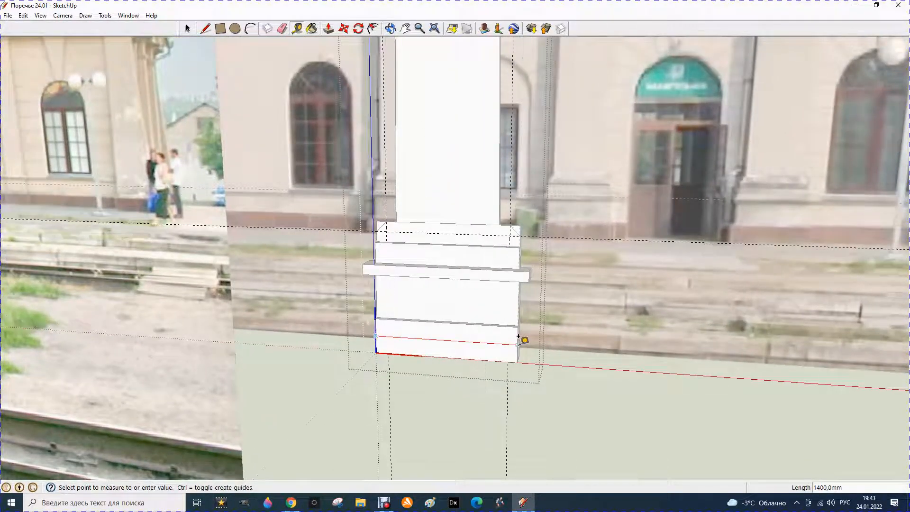
scroll(503, 342, down, 1)
key(Escape)
scroll(488, 342, down, 2)
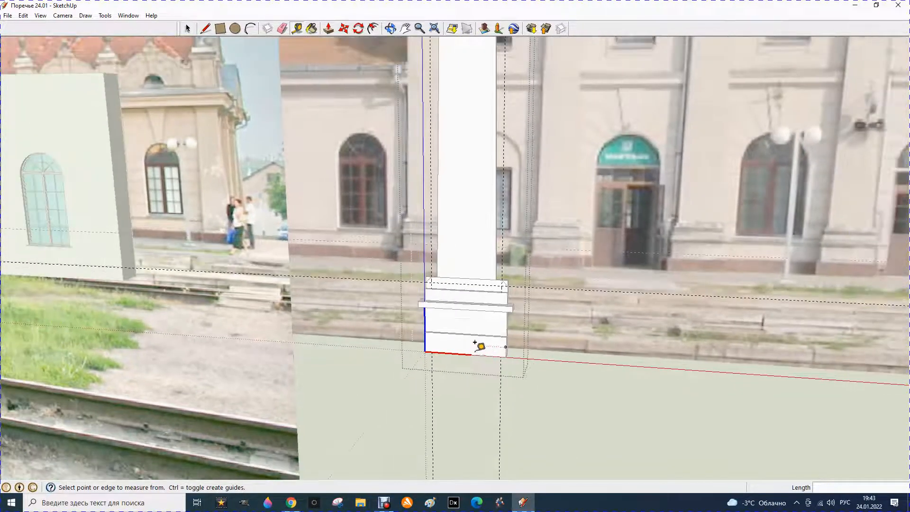
scroll(455, 326, up, 1)
scroll(458, 326, up, 3)
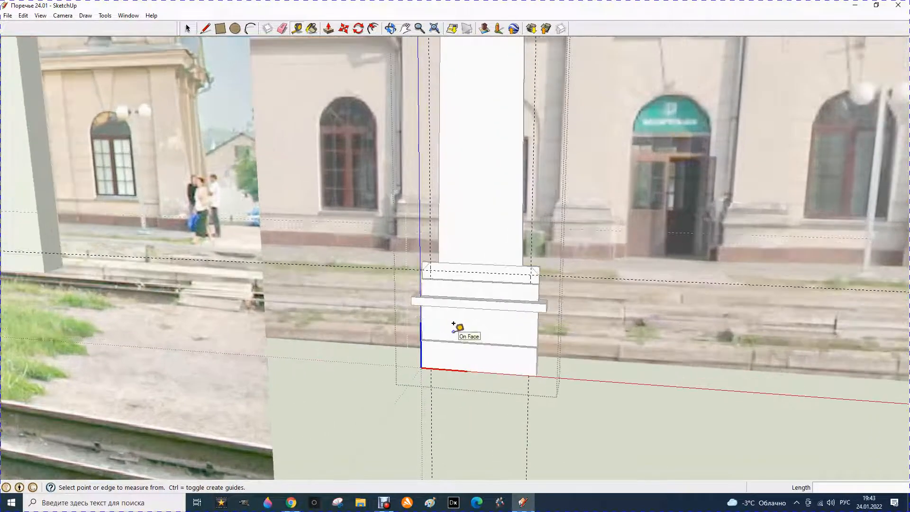
Step: Measure the width of the block above the bottom plinth, and draw a 150 mm edge along the plinth's top on the right side face
click(405, 316)
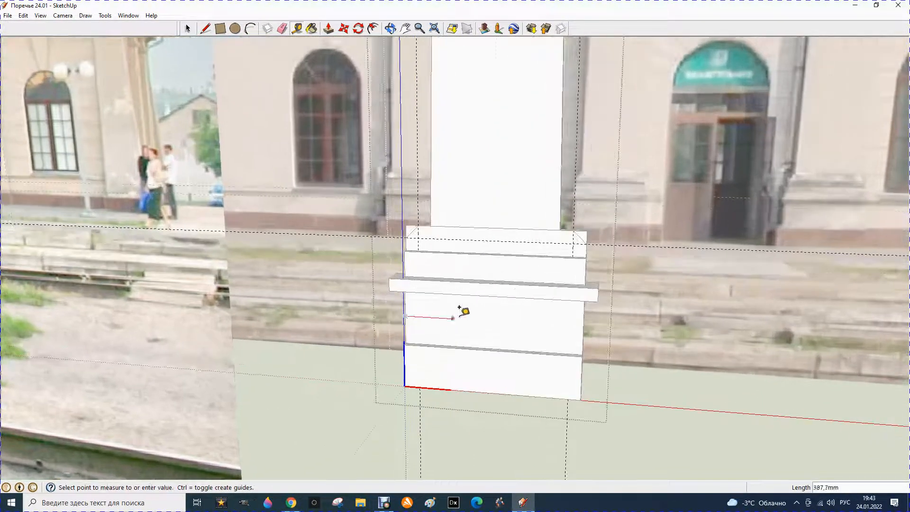
click(584, 320)
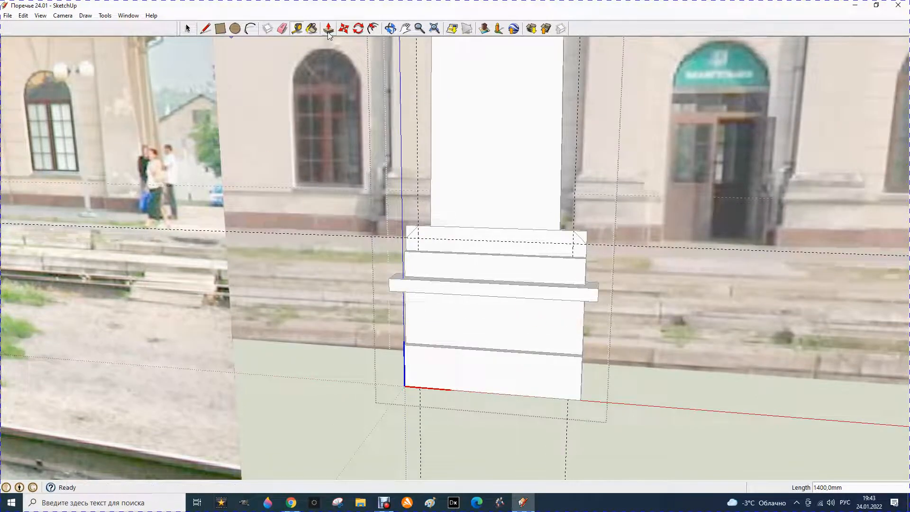
click(390, 29)
drag(436, 155, 382, 160)
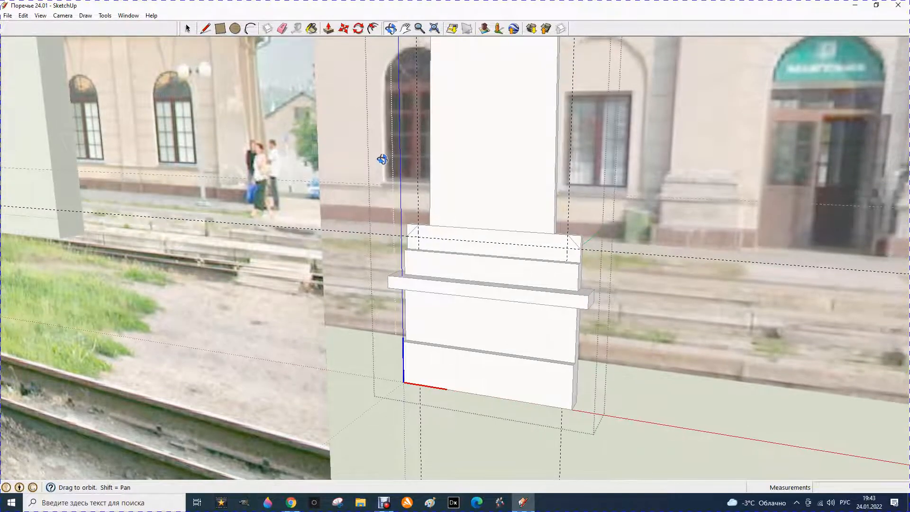
drag(382, 160, 318, 157)
click(207, 29)
click(557, 372)
text(150,0mm)
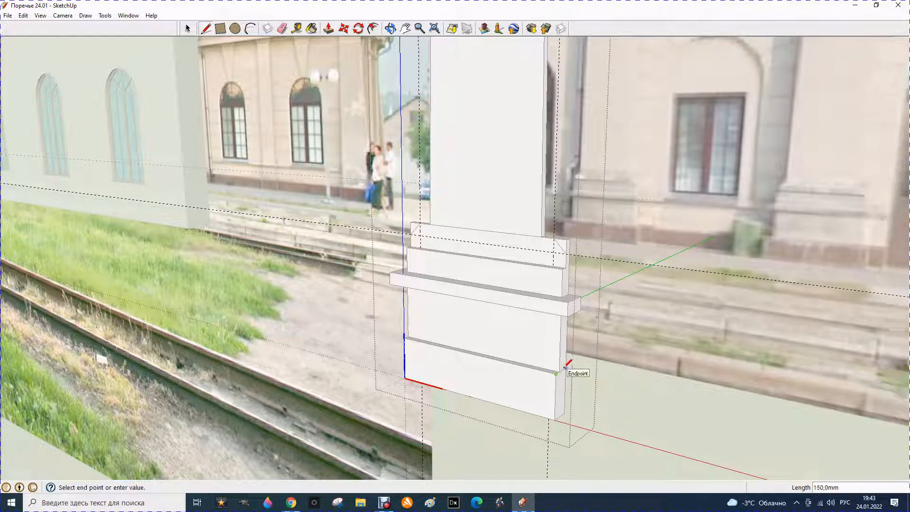
key(Return)
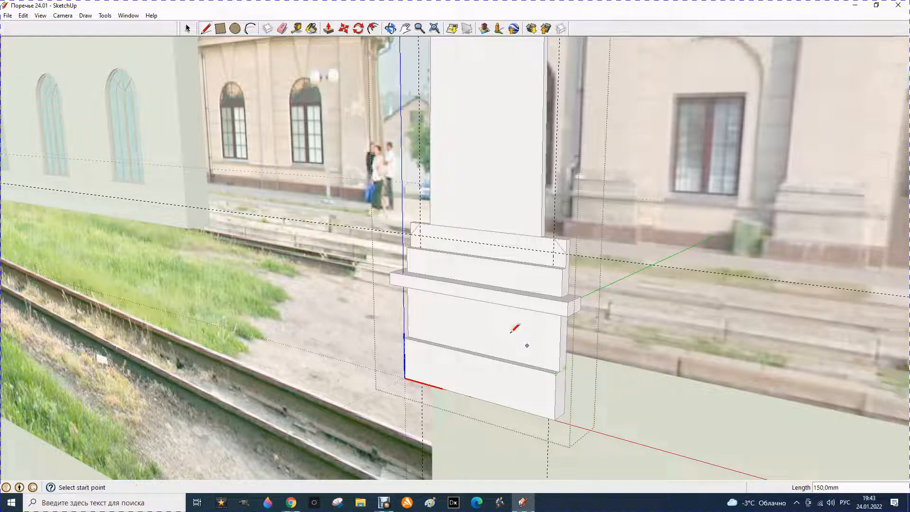
Step: Push/Pull the right side of the block above the plinth and the right end of the projecting slab inward by 100 mm each
click(329, 30)
drag(565, 347, 548, 344)
text(10)
text(0)
key(Return)
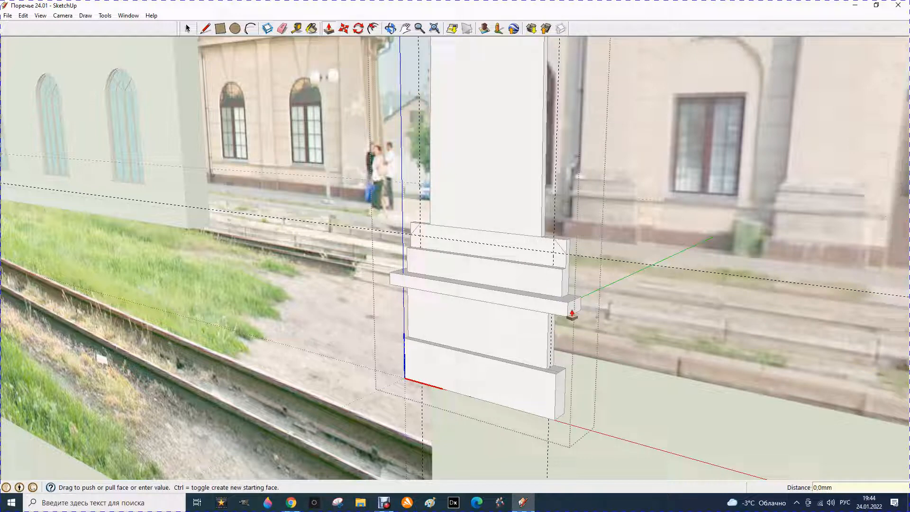
drag(572, 314, 560, 312)
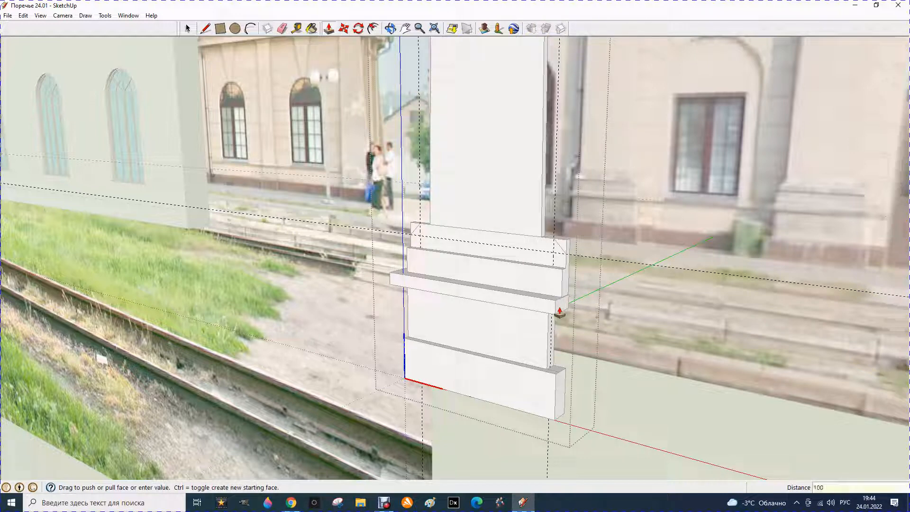
key(Return)
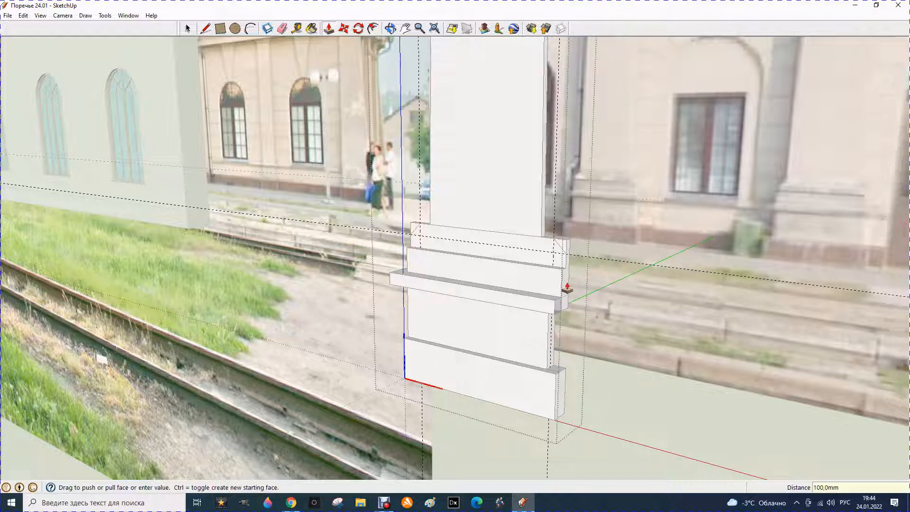
Step: Draw a diagonal edge about 141 mm long across the right end of the projecting slab
scroll(578, 283, up, 2)
scroll(579, 283, up, 2)
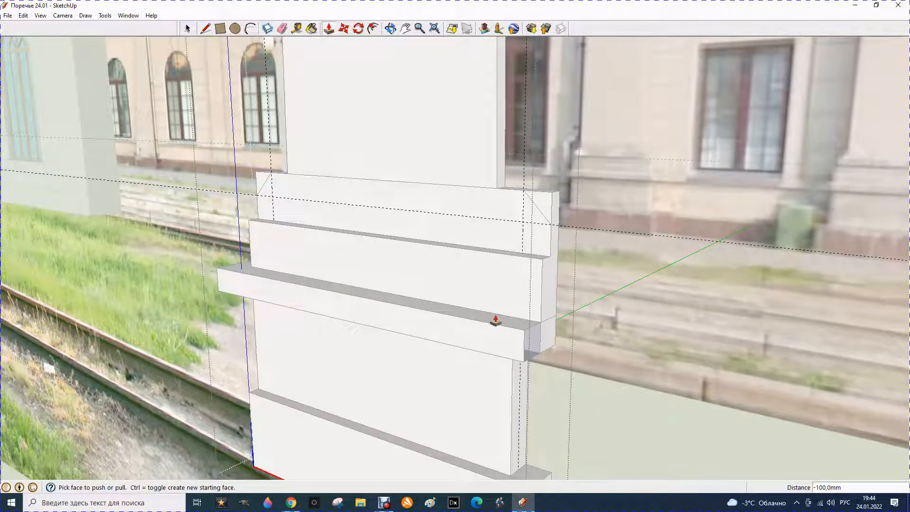
click(206, 28)
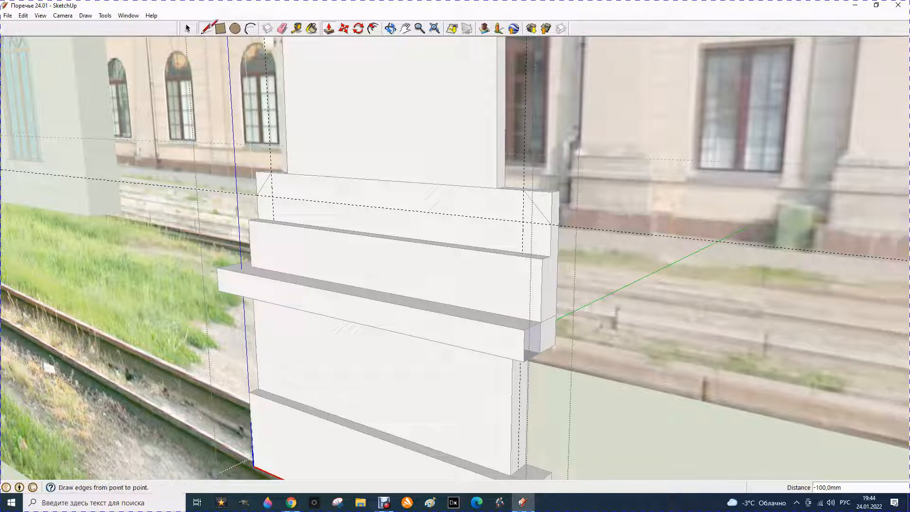
click(530, 356)
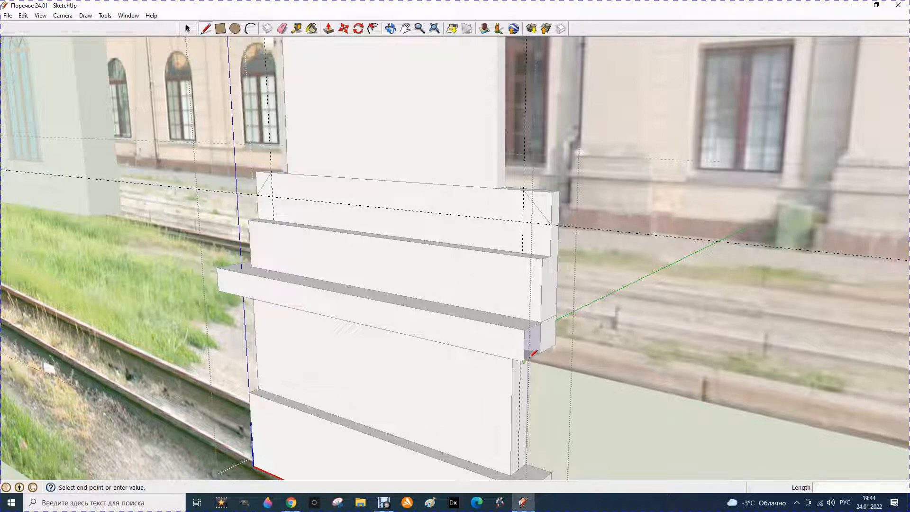
click(542, 322)
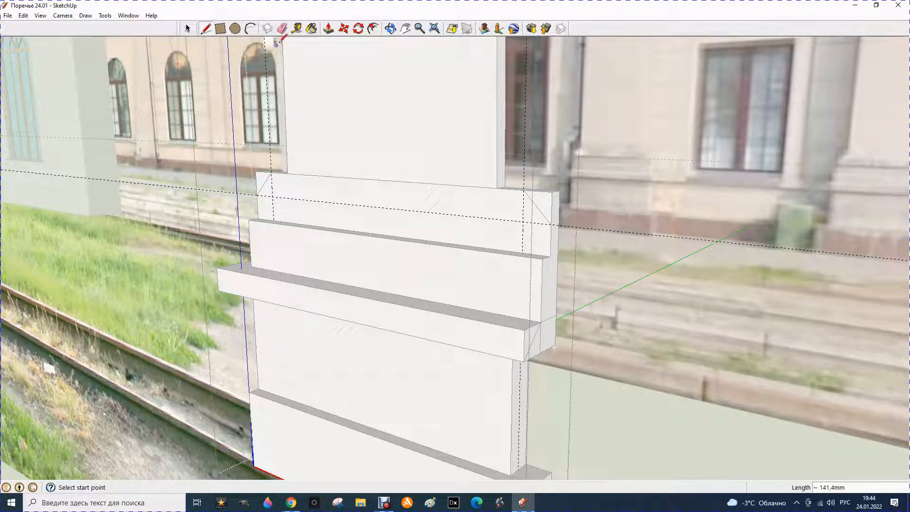
Step: Push/Pull the right side of the two blocks above the projecting slab inward by 100 mm
click(327, 29)
drag(554, 300, 536, 294)
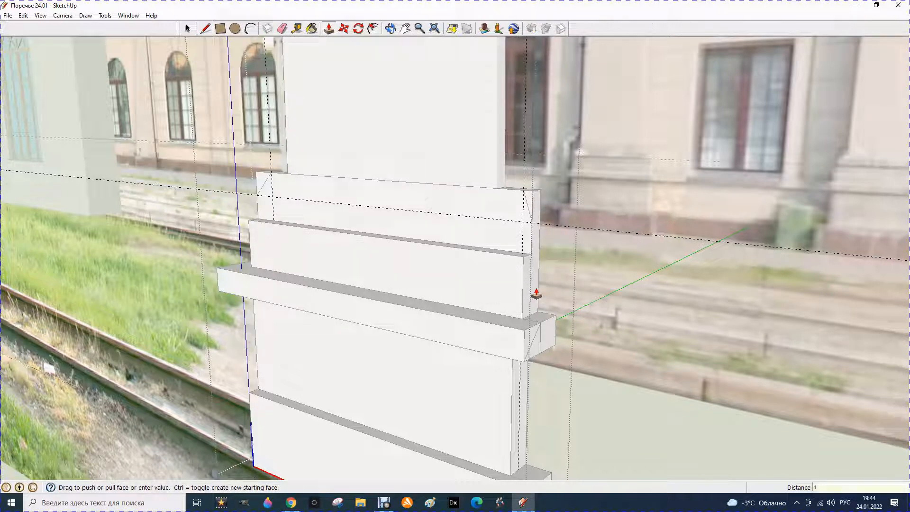
key(Return)
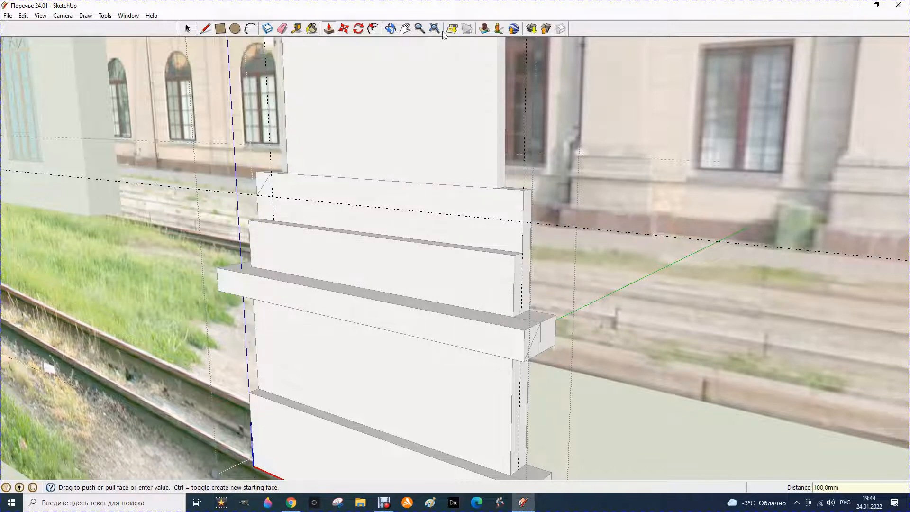
Step: Draw a 100 mm edge on the base's left side face, level with the bottom plinth's top
click(394, 29)
drag(370, 248, 694, 225)
drag(532, 336, 591, 310)
click(205, 28)
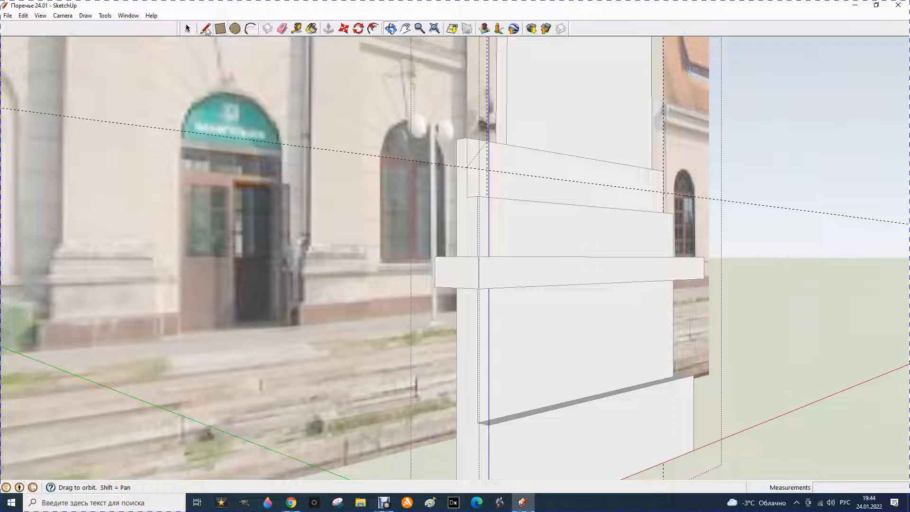
click(478, 421)
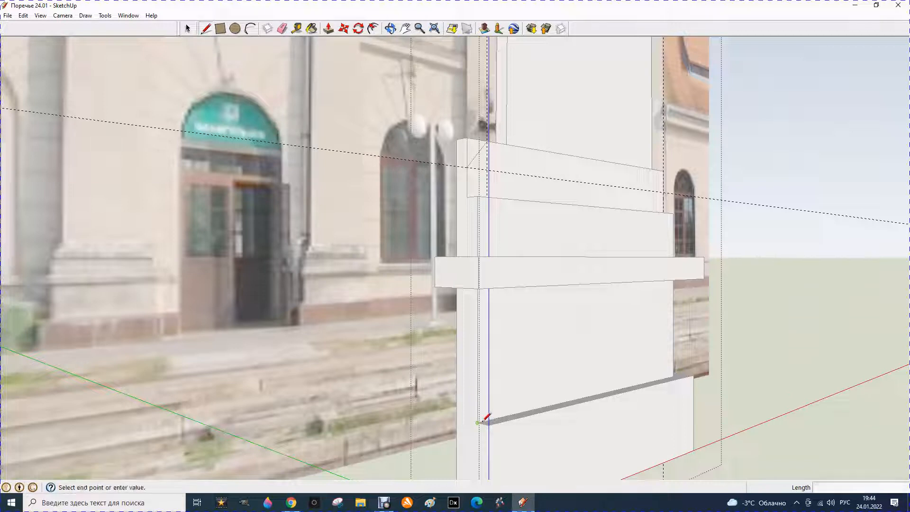
click(456, 416)
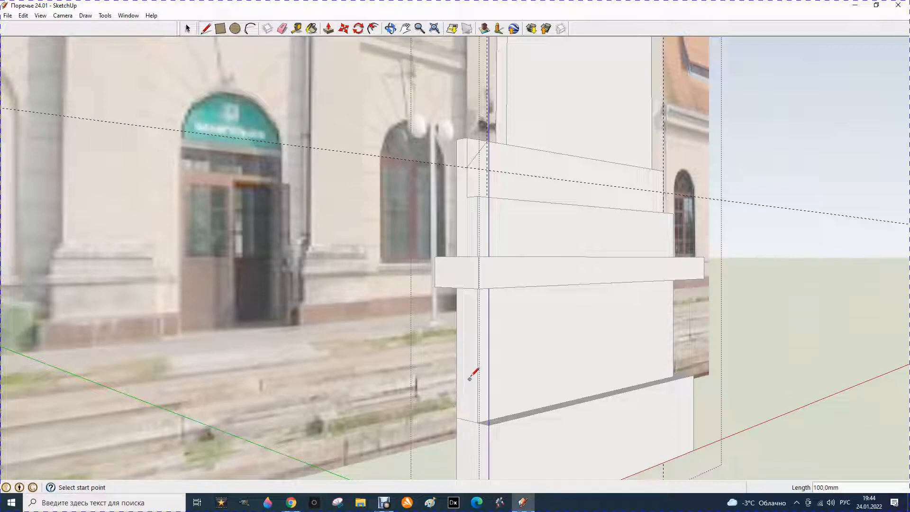
Step: Push/Pull the left sides of the block above the plinth, the projecting slab and the two upper blocks inward by 100 mm each
click(328, 29)
click(465, 368)
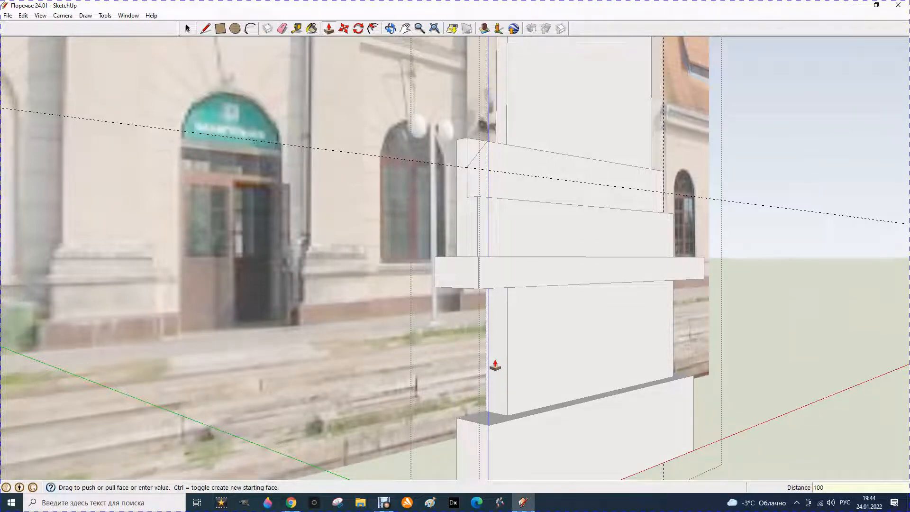
text(100)
key(Return)
click(451, 278)
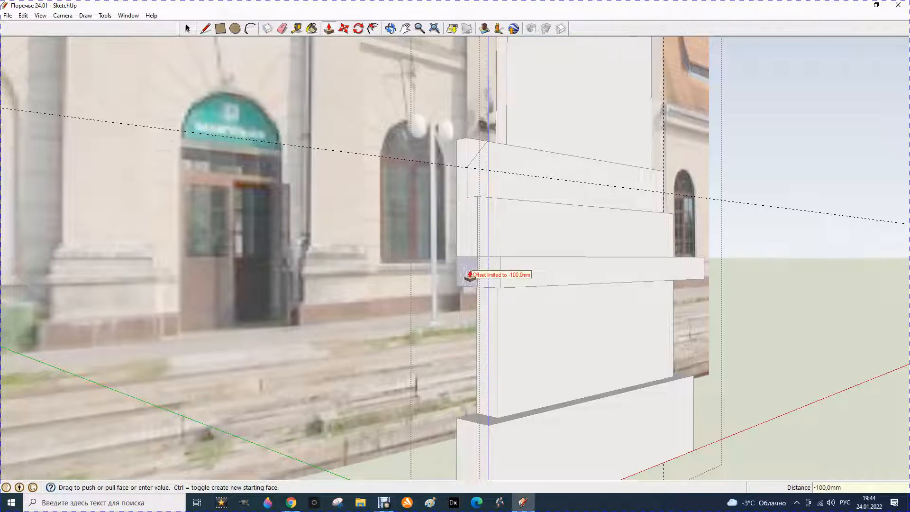
key(Return)
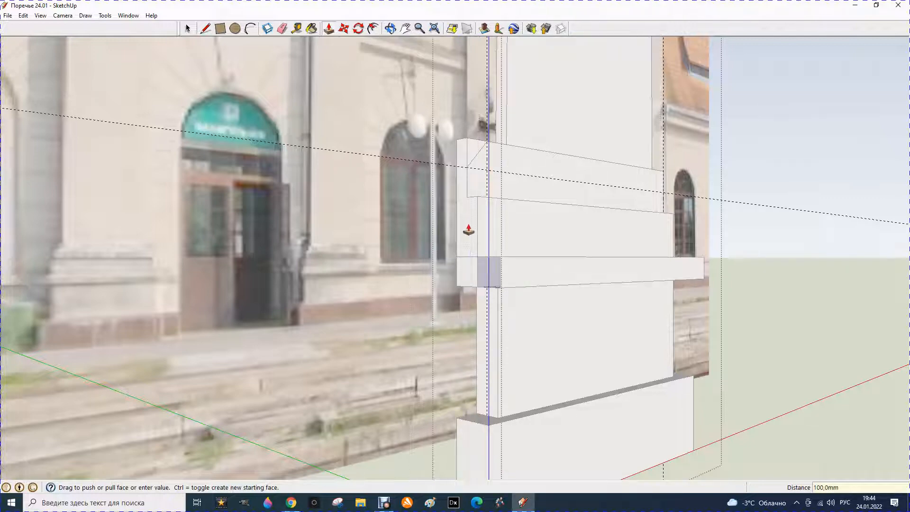
click(468, 231)
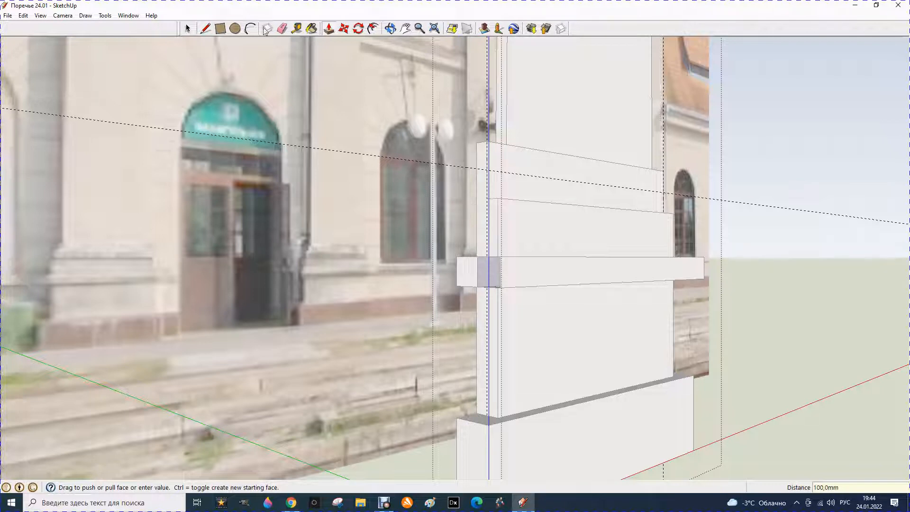
Step: Draw a diagonal edge about 141 mm long across the left end of the projecting slab
click(205, 29)
click(478, 256)
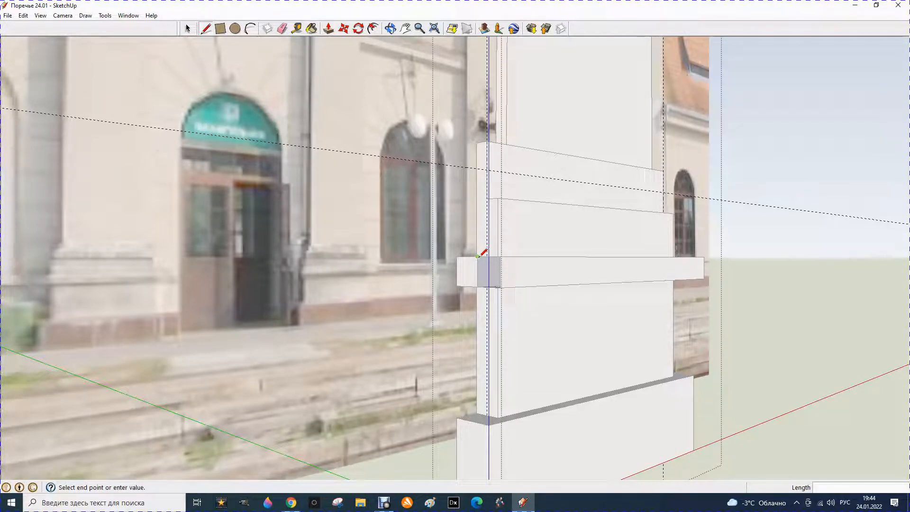
click(500, 287)
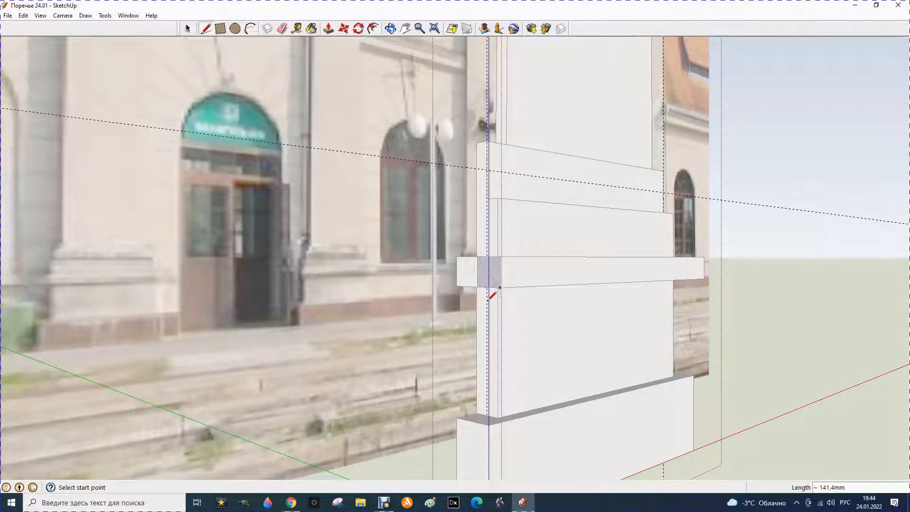
Step: Draw a diagonal about 141 mm long across each upper front corner of the top block, ending at the shaft's lower corners
click(389, 28)
drag(508, 180, 300, 256)
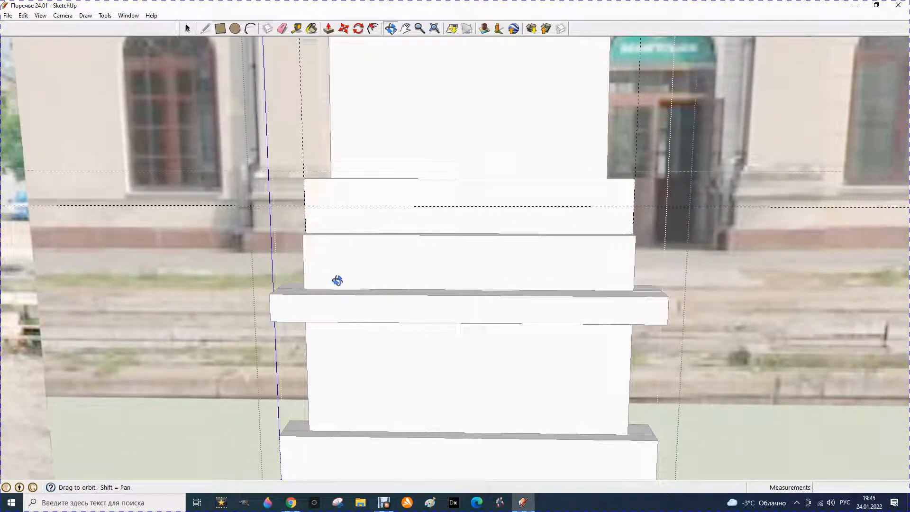
scroll(345, 269, down, 3)
scroll(347, 266, down, 1)
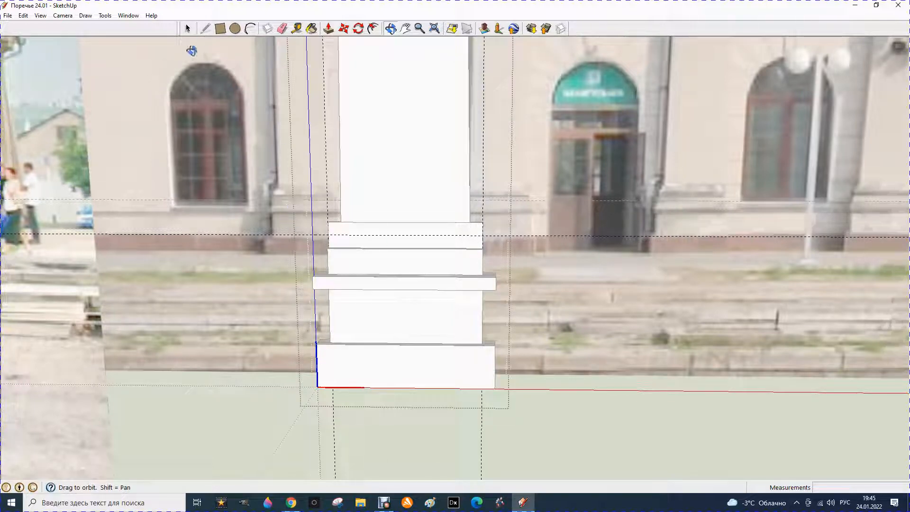
click(205, 30)
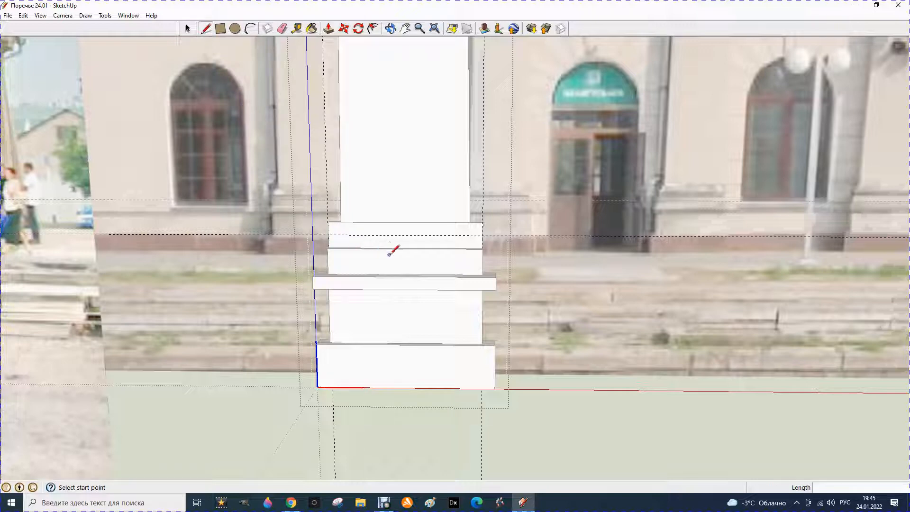
click(330, 234)
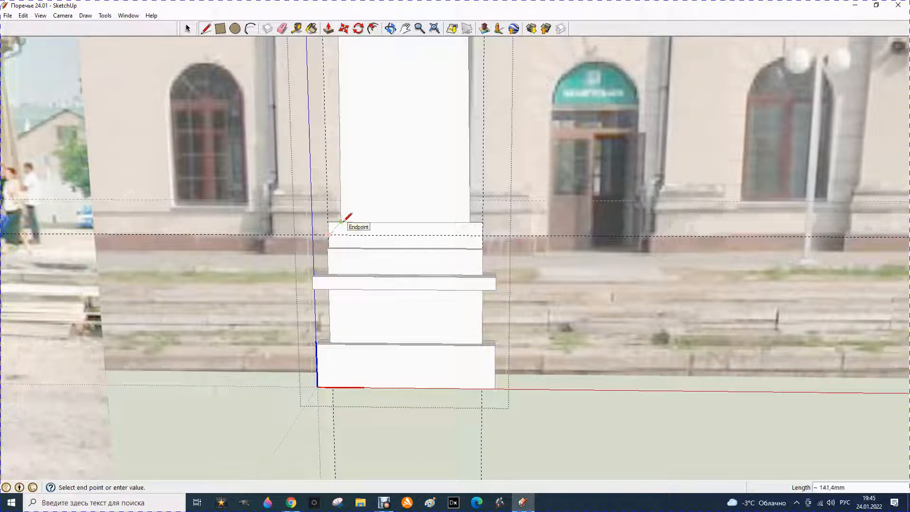
click(484, 234)
click(470, 222)
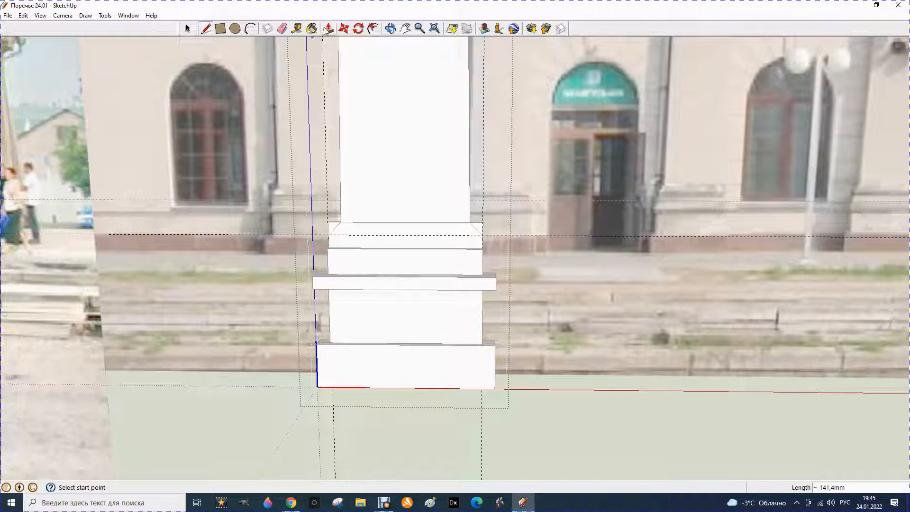
Step: Try to Push/Pull the top block's left corner triangle, and undo the last drawn line
click(328, 29)
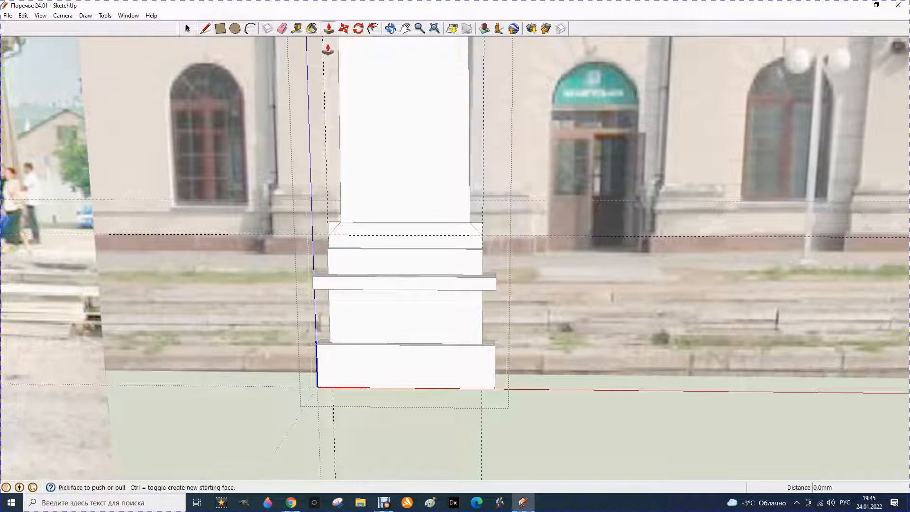
click(330, 229)
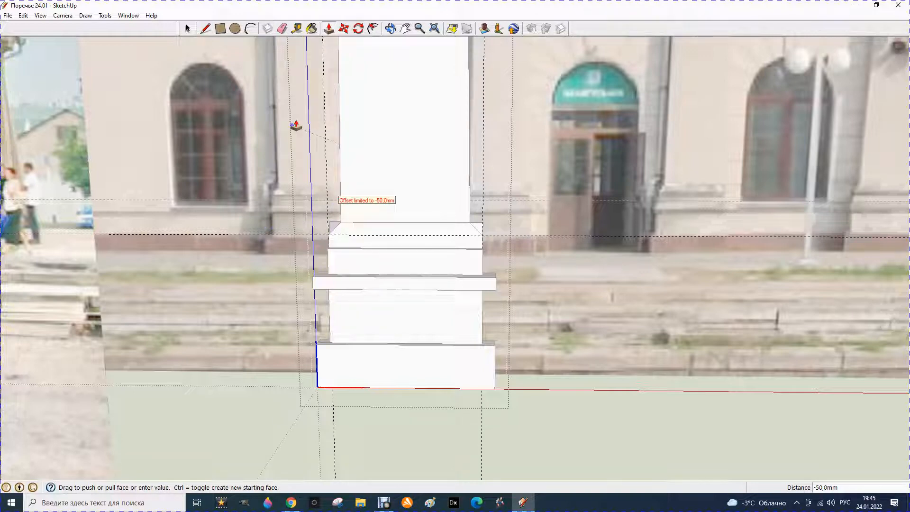
click(391, 29)
drag(392, 50, 322, 219)
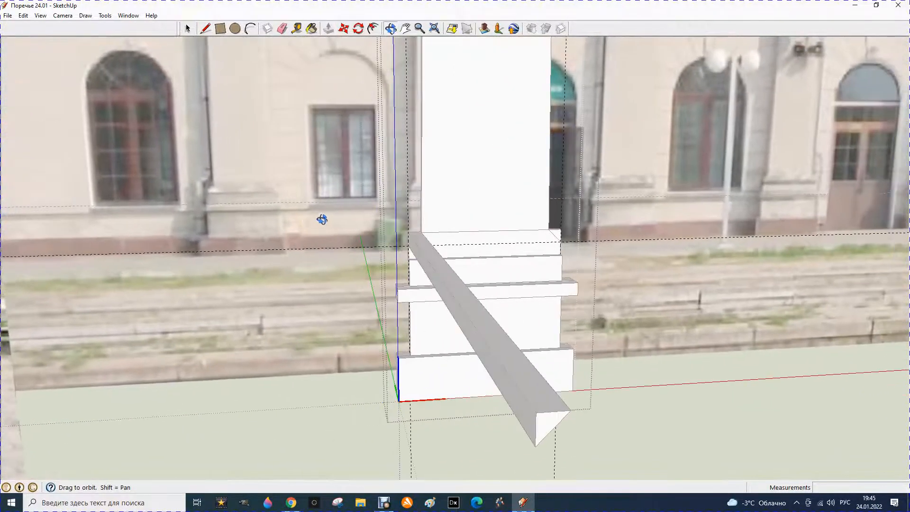
click(18, 15)
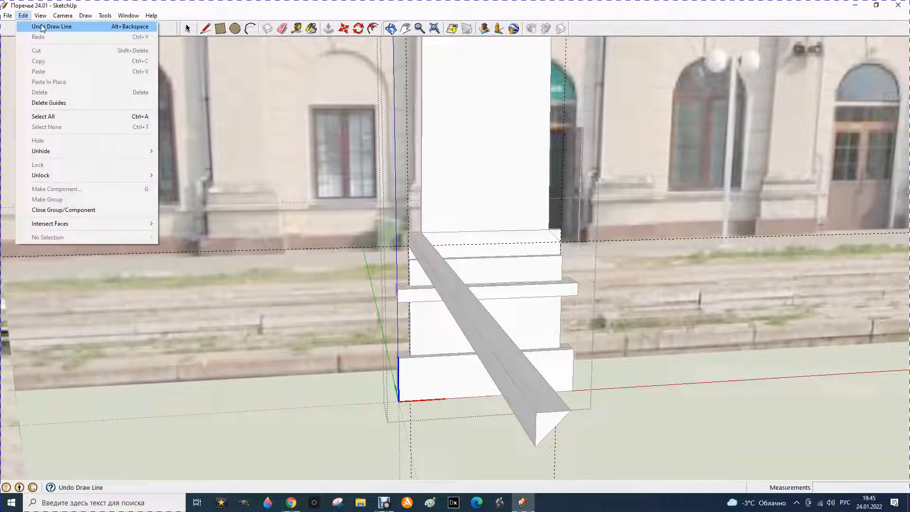
click(40, 26)
Step: Push/Pull the triangle at the top block's left corner back 50 mm to cut the chamfer beneath the shaft
drag(399, 191, 447, 216)
scroll(493, 274, up, 3)
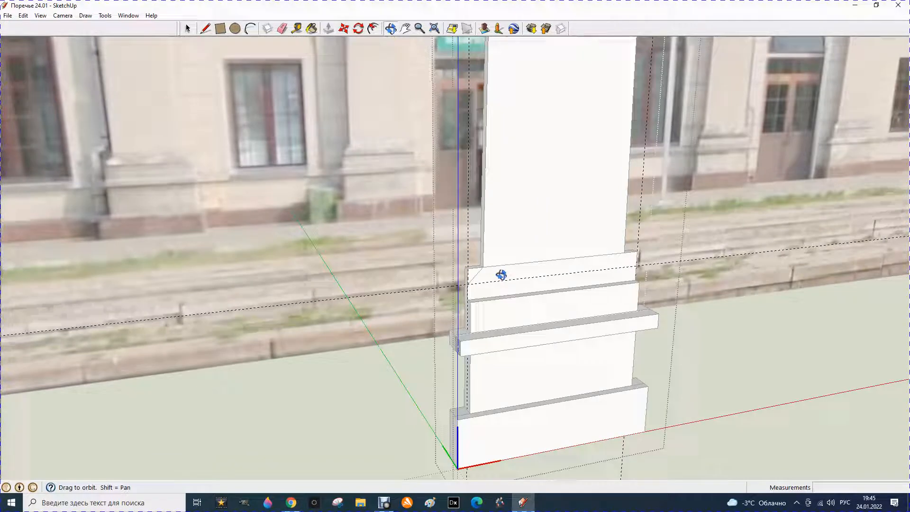
click(328, 29)
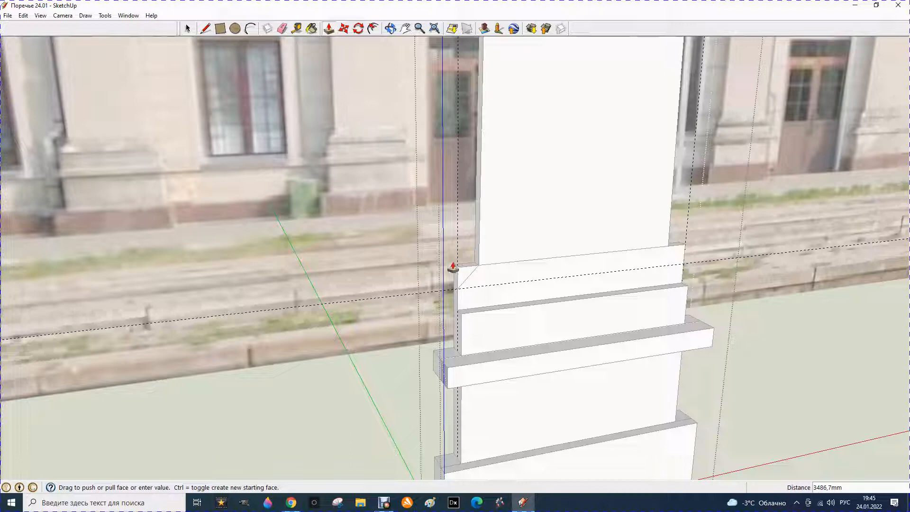
scroll(466, 283, up, 2)
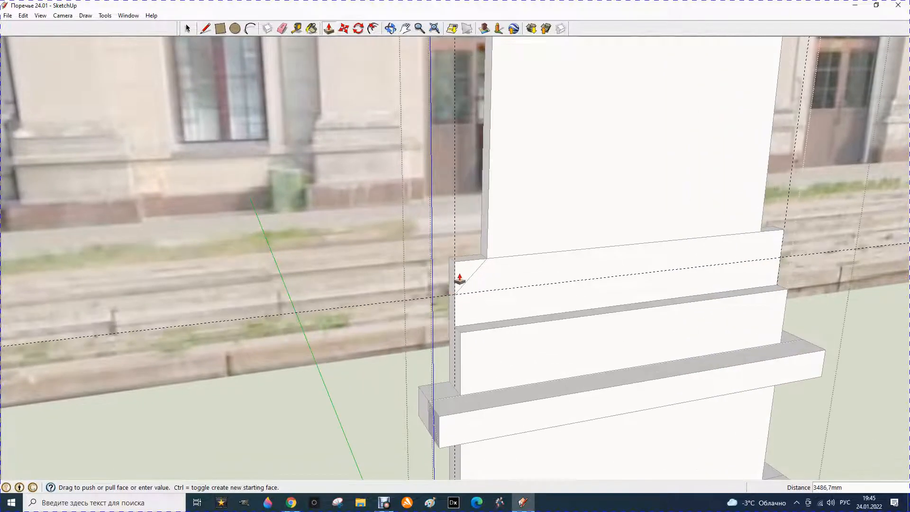
click(468, 264)
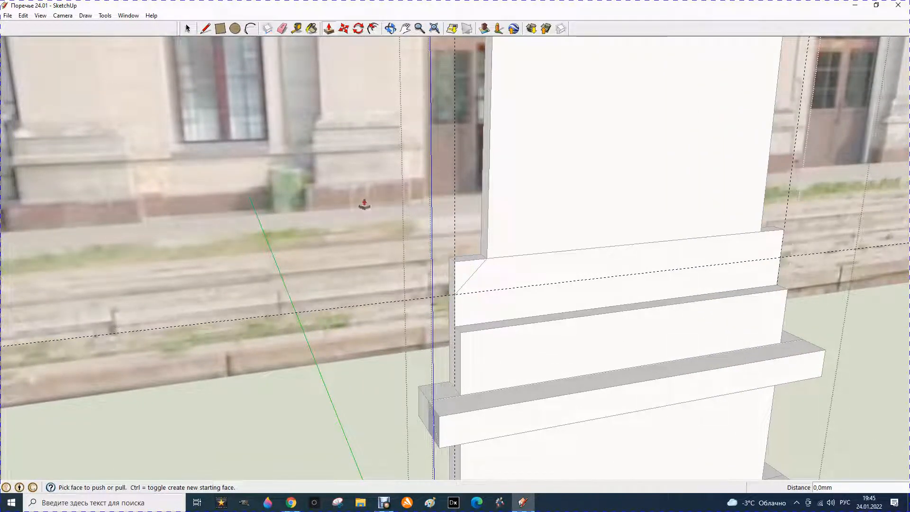
click(463, 283)
click(452, 265)
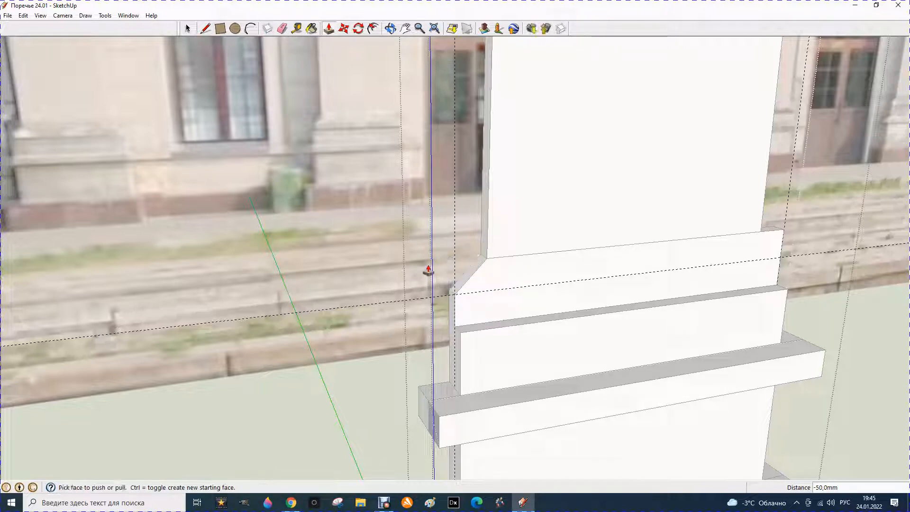
Step: Draw a diagonal about 141 mm long across the top block's right corner and Push/Pull the triangle back 50 mm
click(390, 28)
drag(568, 233, 343, 211)
scroll(308, 210, down, 4)
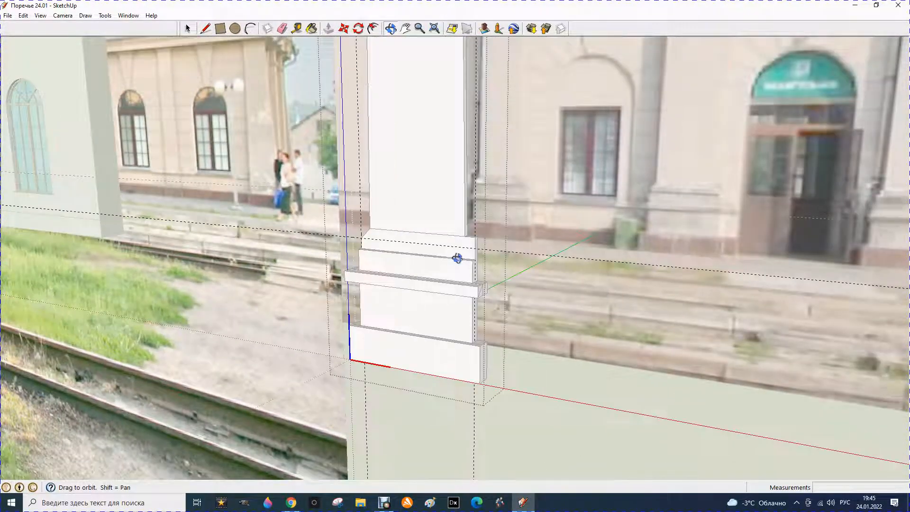
scroll(459, 258, up, 5)
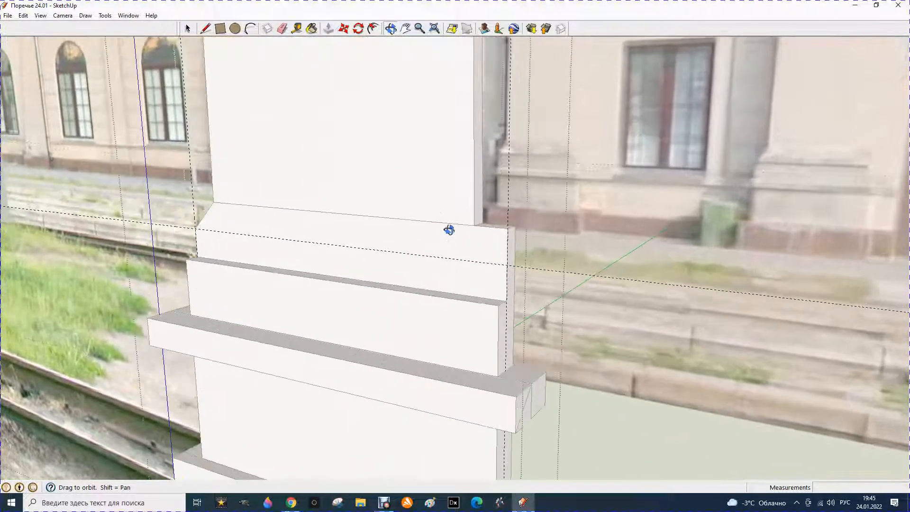
click(205, 28)
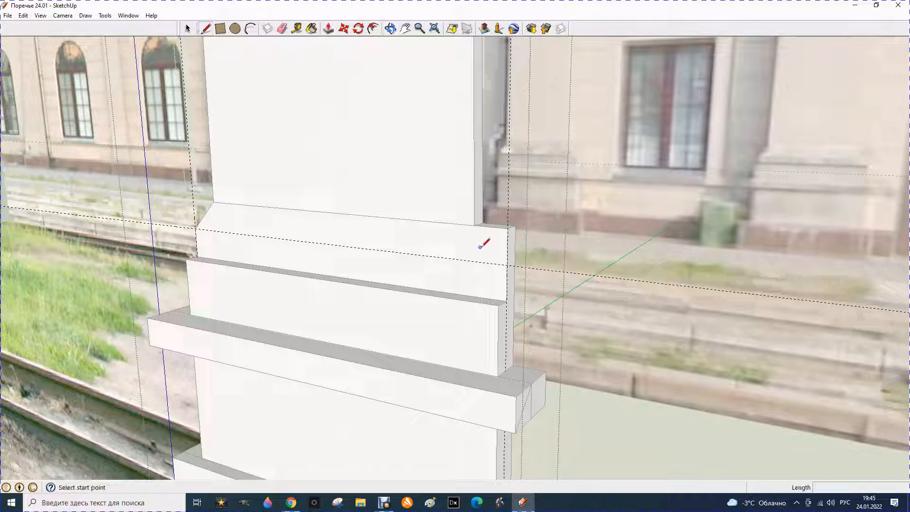
click(474, 225)
click(510, 265)
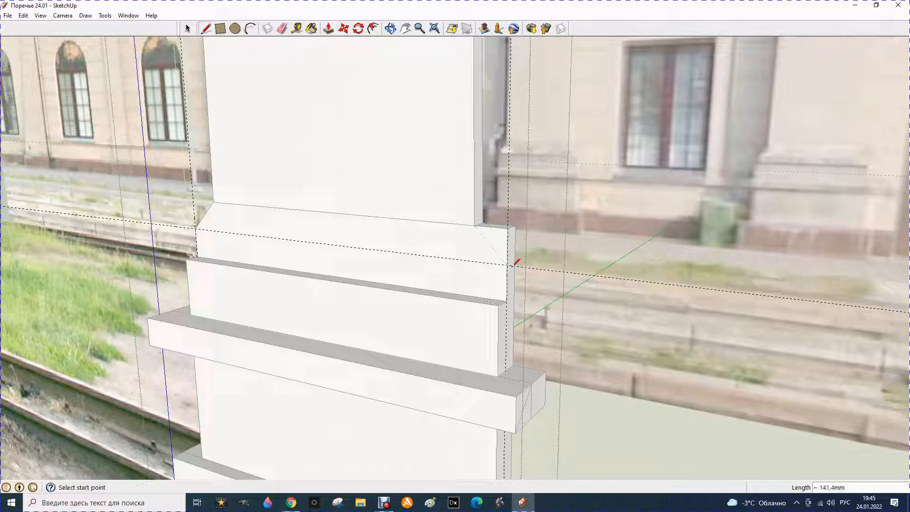
click(328, 29)
click(492, 240)
click(523, 233)
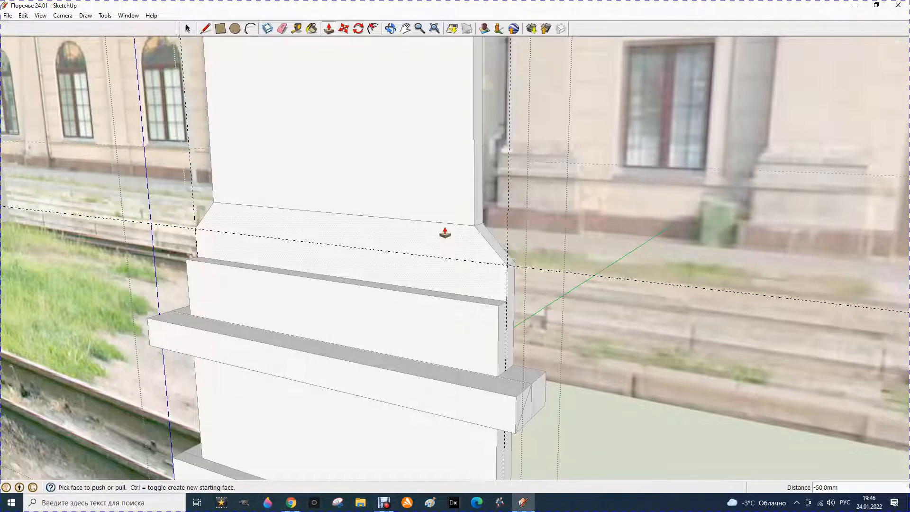
Step: Draw a line across the top block between the chamfers' lower ends and Push/Pull the strip below it out 20 mm
click(205, 29)
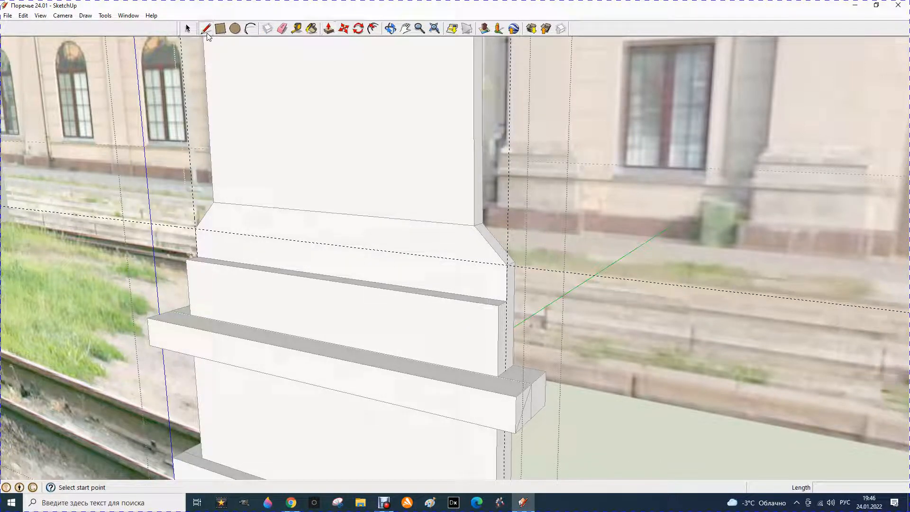
click(196, 230)
click(509, 265)
key(p)
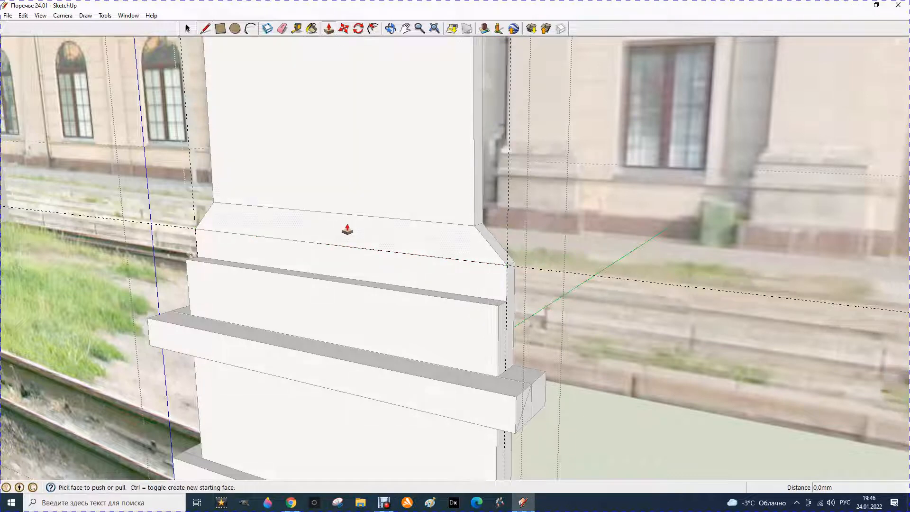
click(350, 265)
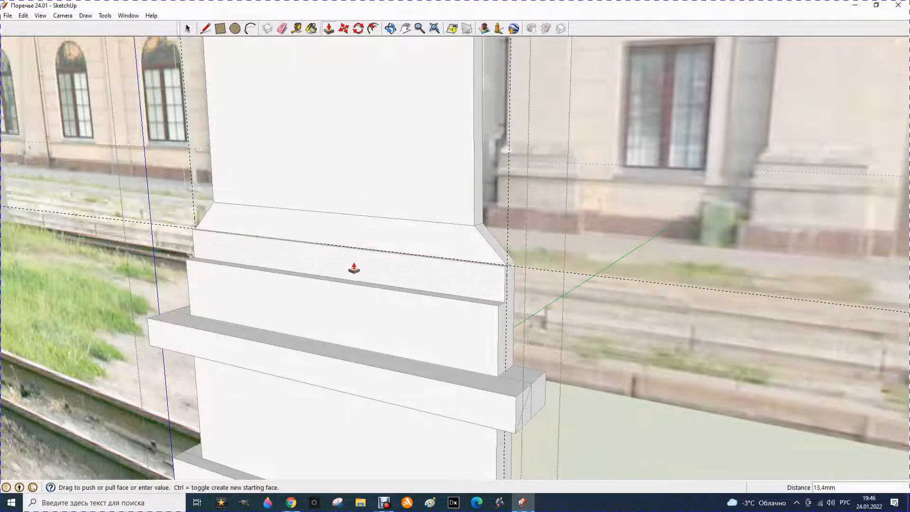
text(20)
key(Return)
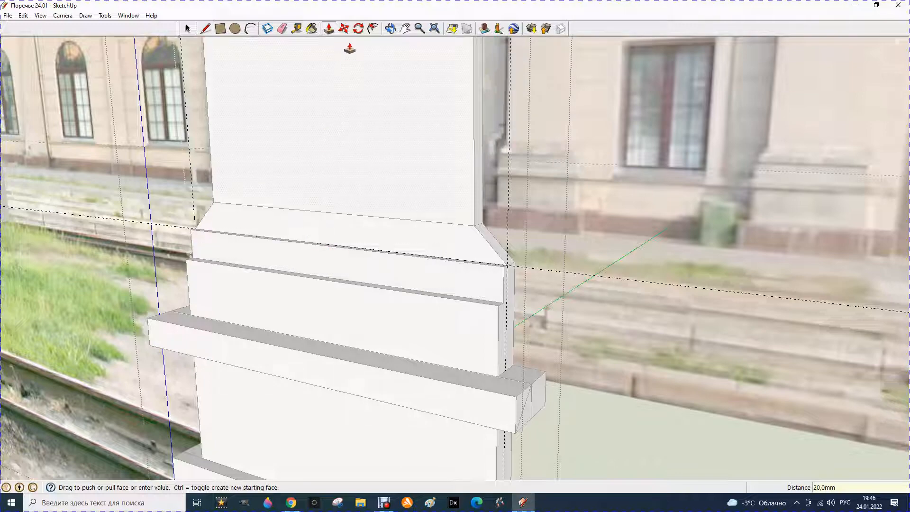
Step: Examine the finished pilaster base and its copies along the facade against the reference photos
click(390, 28)
drag(350, 205, 460, 189)
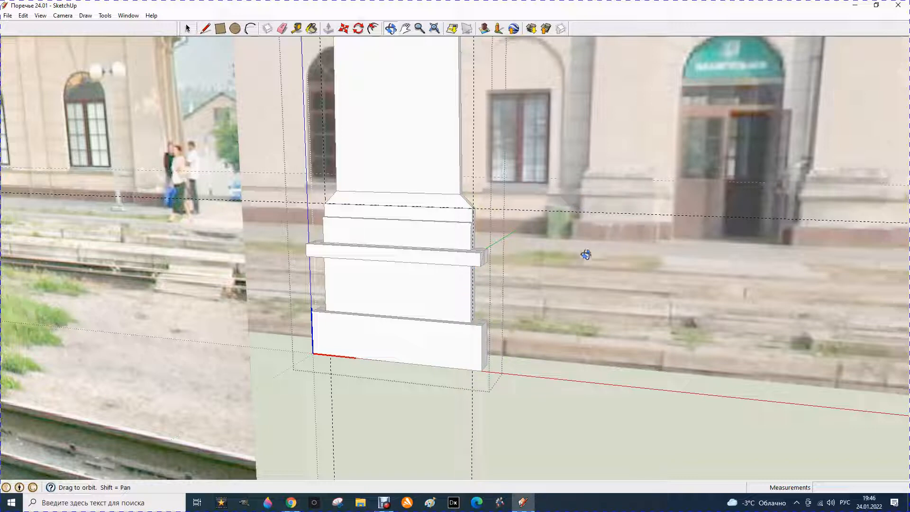
drag(386, 128, 419, 130)
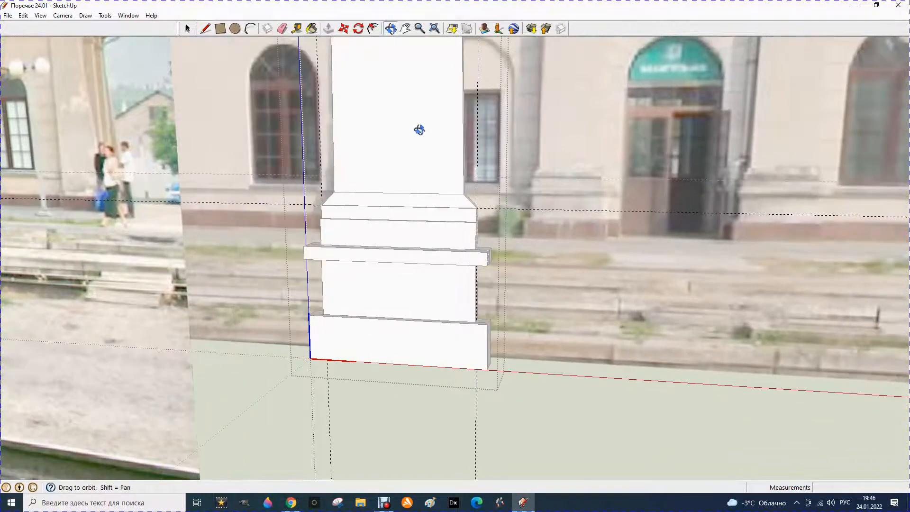
scroll(419, 130, down, 8)
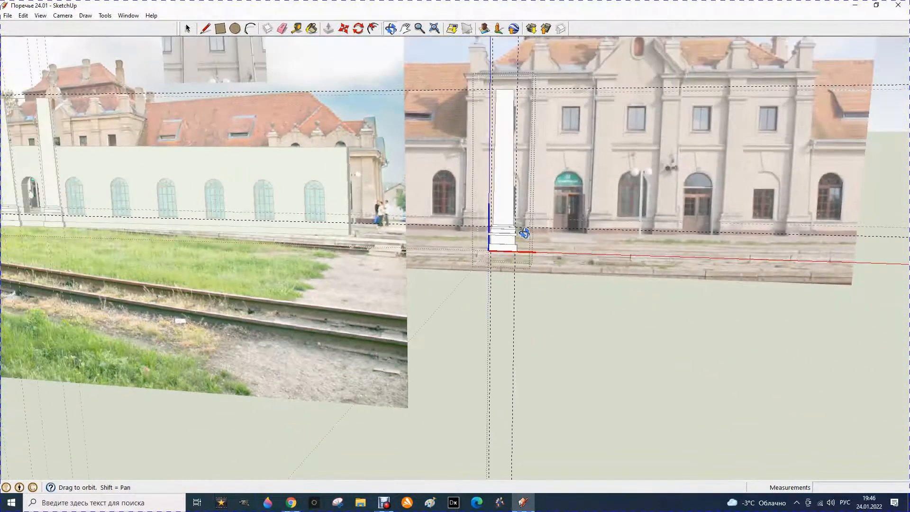
scroll(359, 181, down, 4)
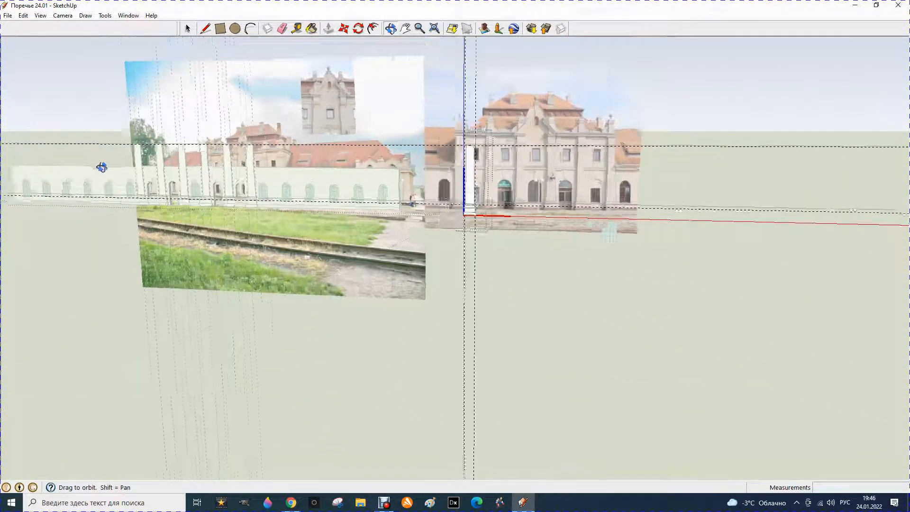
scroll(308, 182, up, 10)
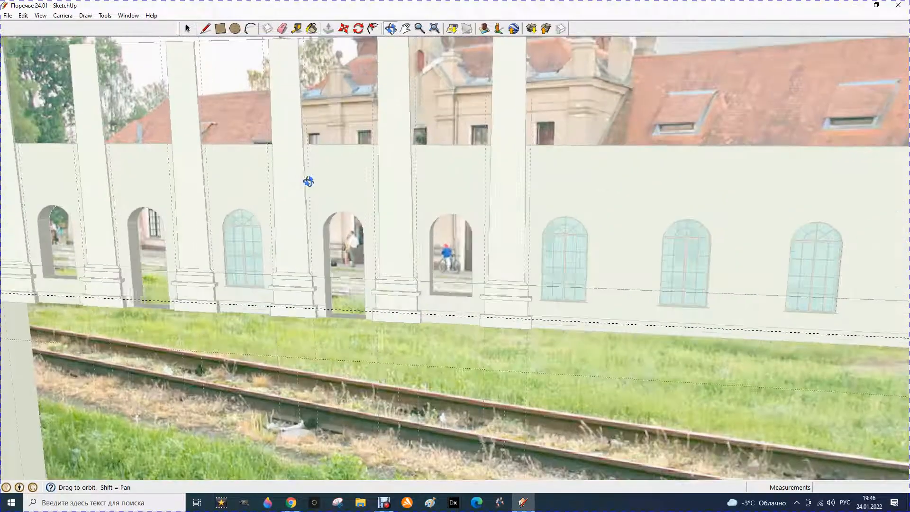
drag(308, 181, 339, 233)
drag(257, 183, 59, 184)
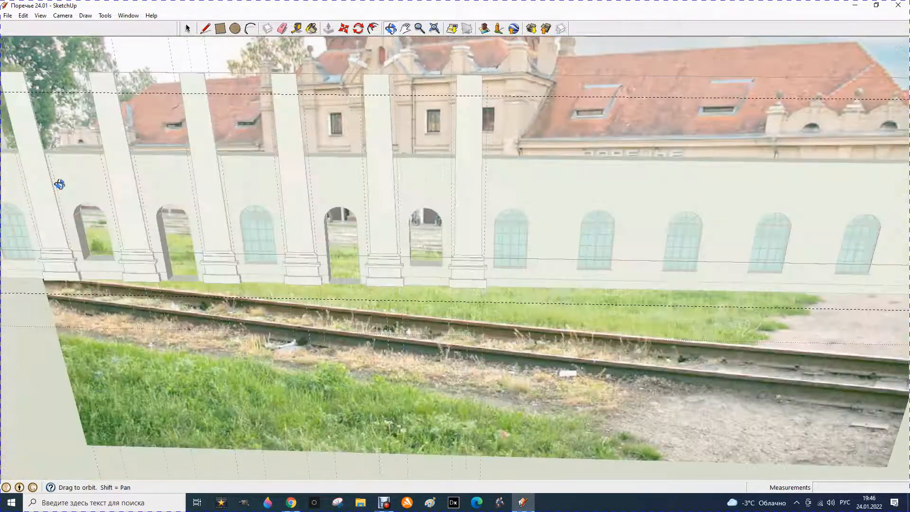
scroll(37, 127, down, 1)
scroll(219, 133, down, 2)
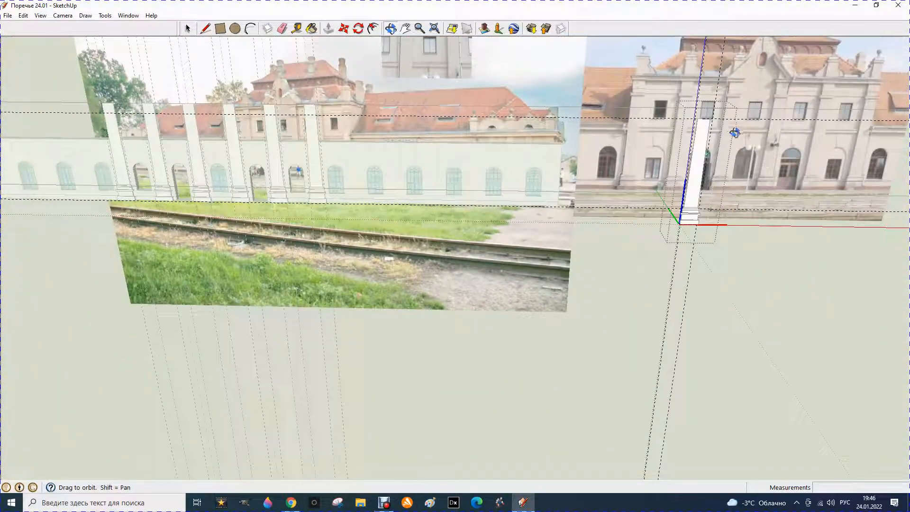
scroll(744, 142, up, 2)
scroll(753, 243, up, 2)
scroll(667, 410, up, 3)
drag(667, 410, 607, 367)
scroll(686, 259, up, 3)
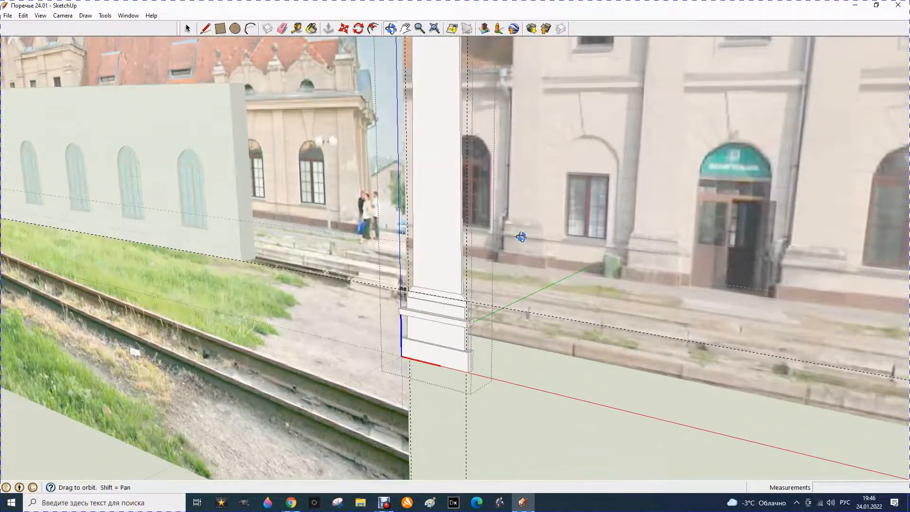
scroll(405, 243, down, 3)
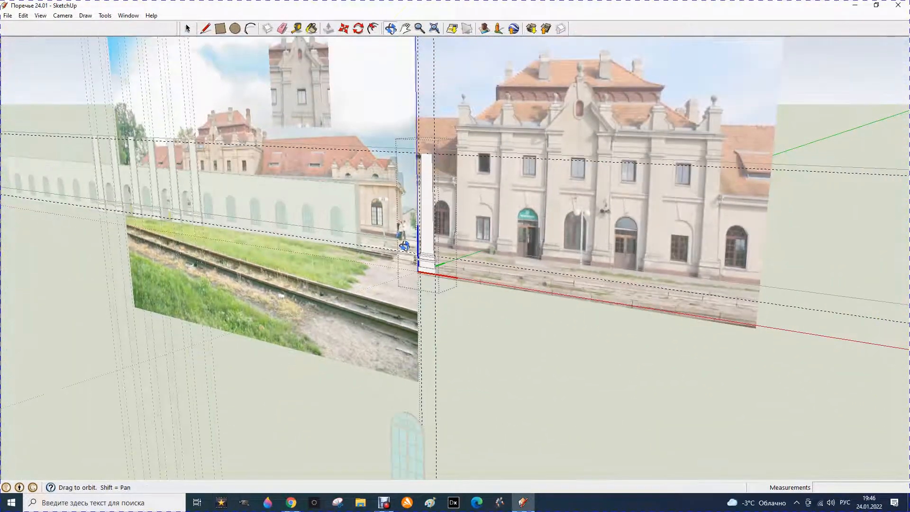
drag(475, 294, 575, 286)
Step: Erase the vertical guides and the upper horizontal guide inside the pilaster component
click(189, 29)
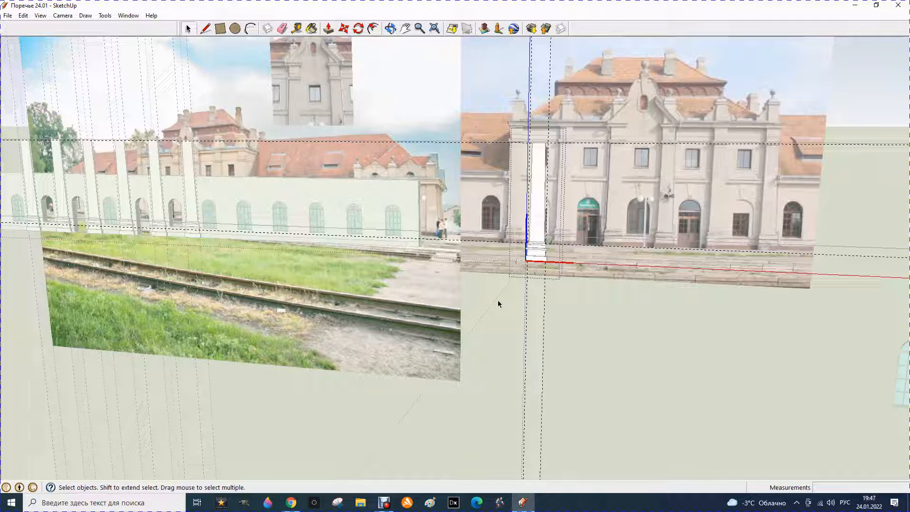
click(283, 29)
drag(555, 326, 519, 323)
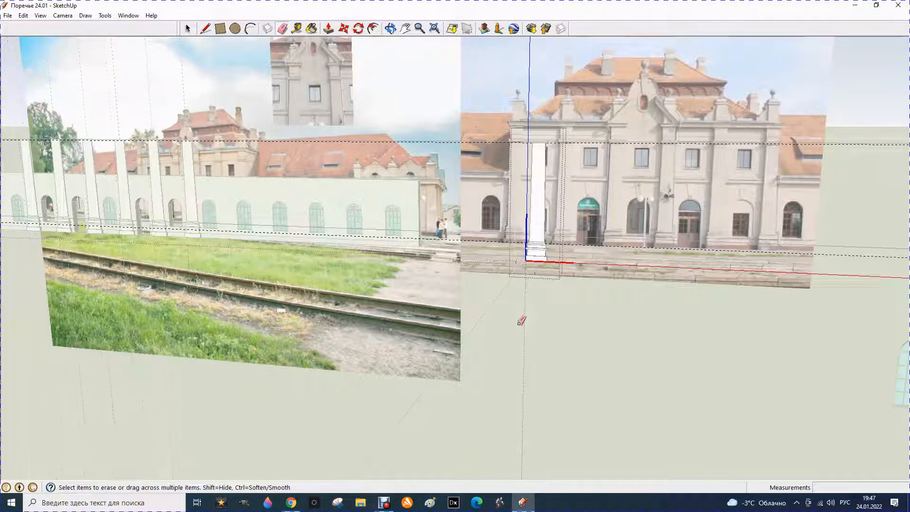
drag(466, 152, 468, 137)
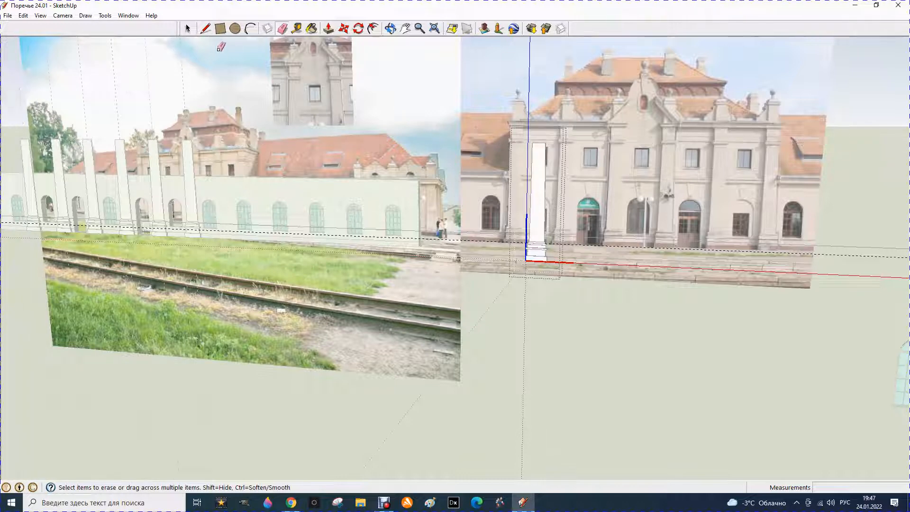
Step: Close the pilaster component and erase the remaining vertical guides running through the facade's pilasters
click(187, 28)
scroll(536, 319, down, 4)
click(283, 28)
drag(120, 395, 274, 367)
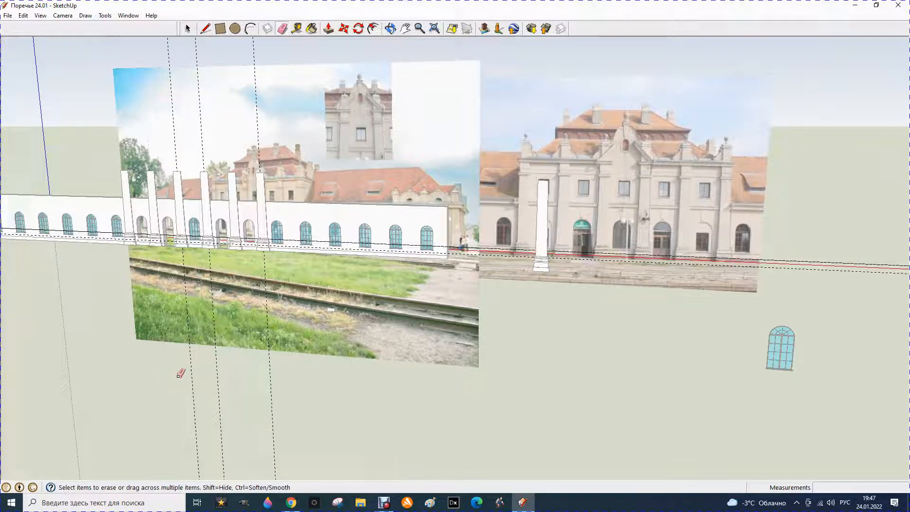
drag(181, 374, 278, 381)
Step: Open the separate pilaster for editing, erase the remaining horizontal guides near its base, and close the component
scroll(461, 301, down, 2)
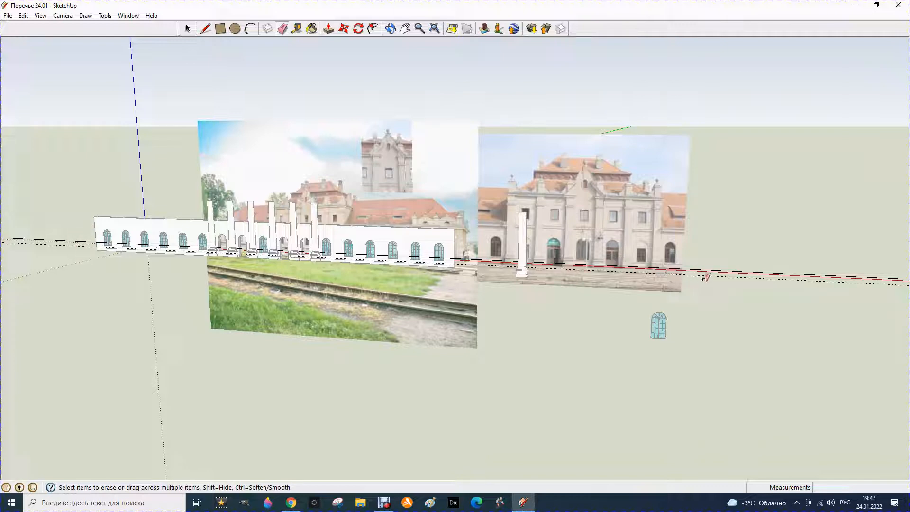
scroll(522, 237, up, 5)
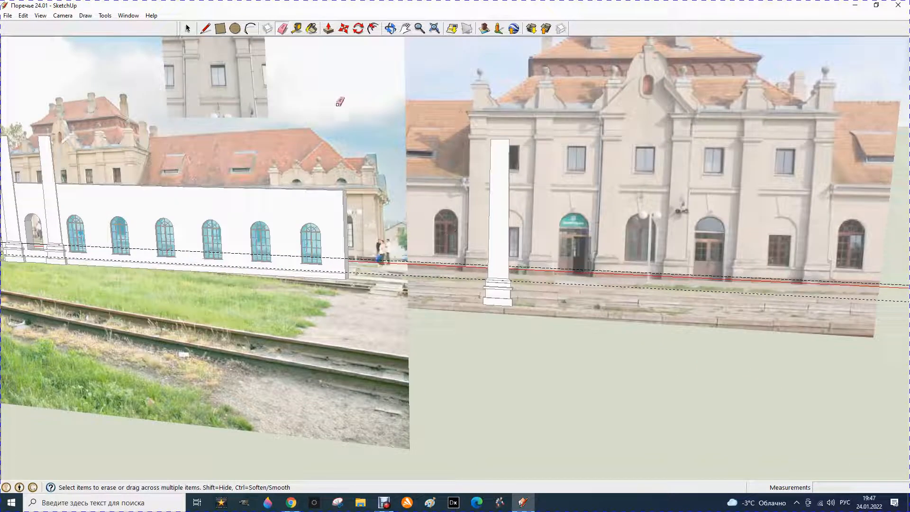
click(187, 28)
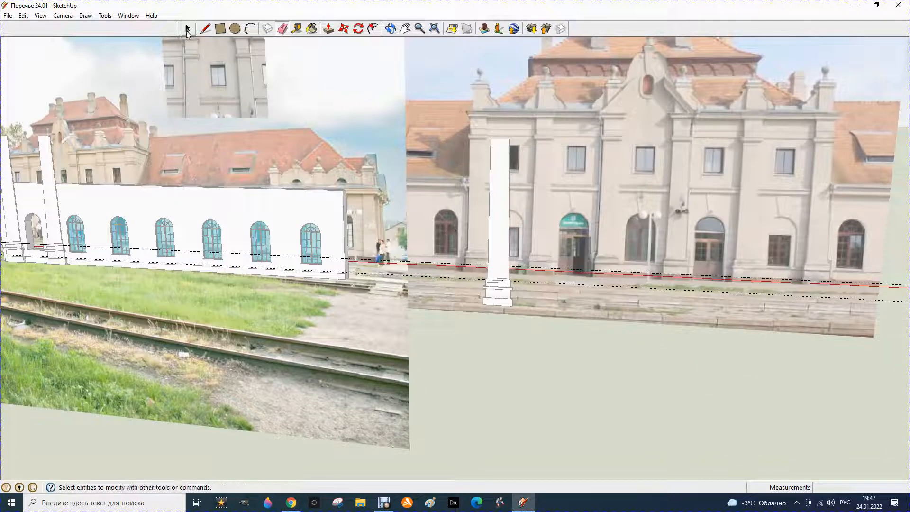
double_click(493, 261)
click(282, 28)
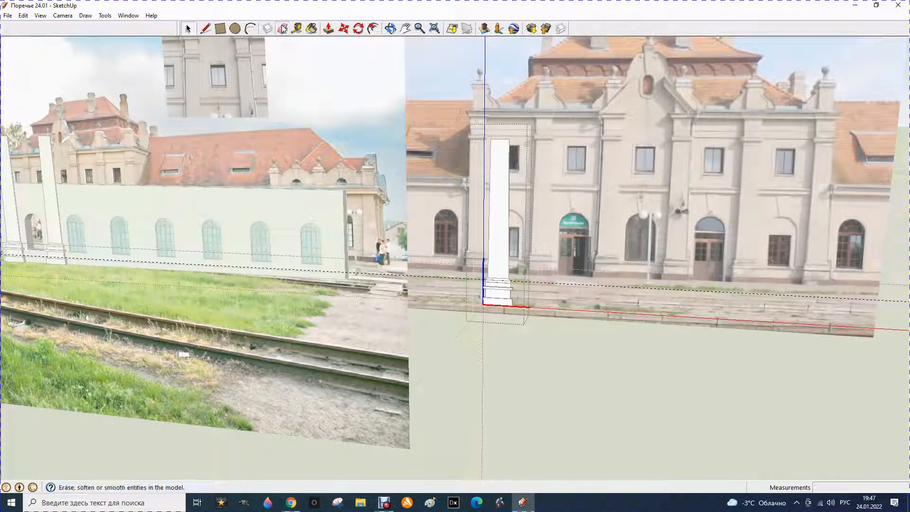
click(425, 274)
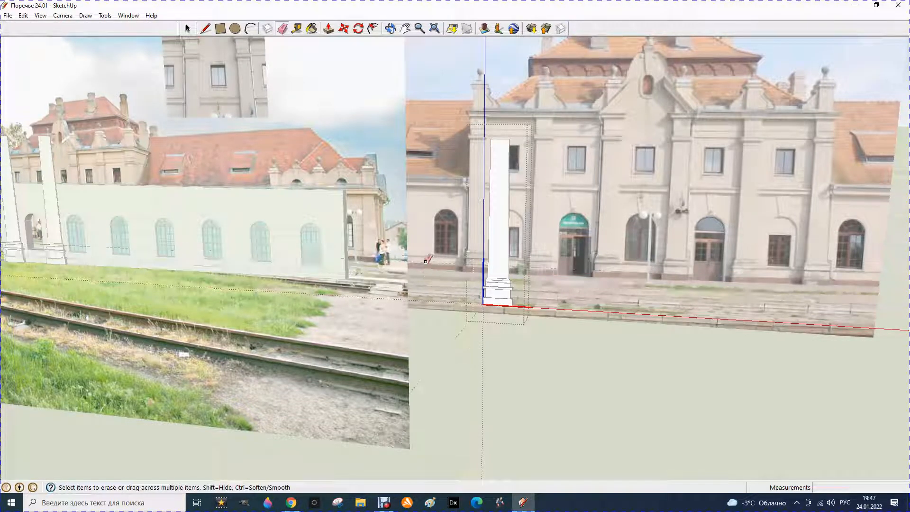
click(188, 29)
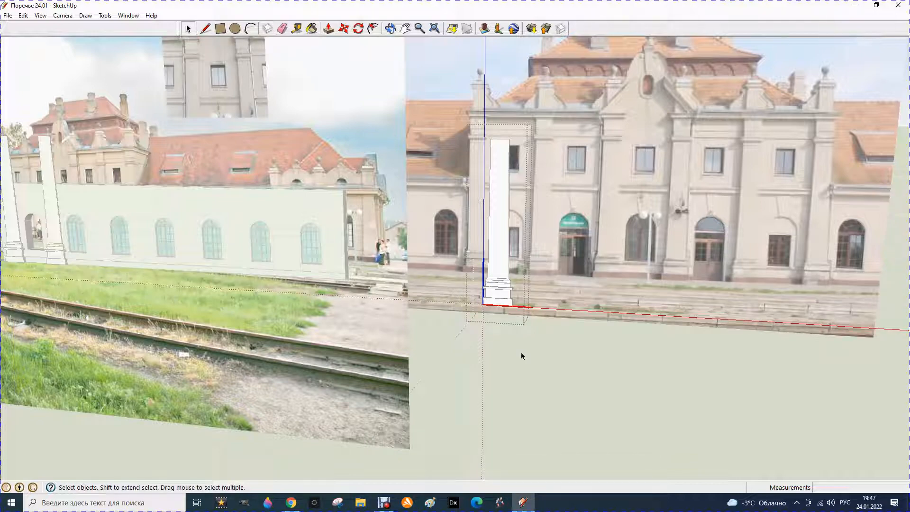
scroll(522, 352, down, 8)
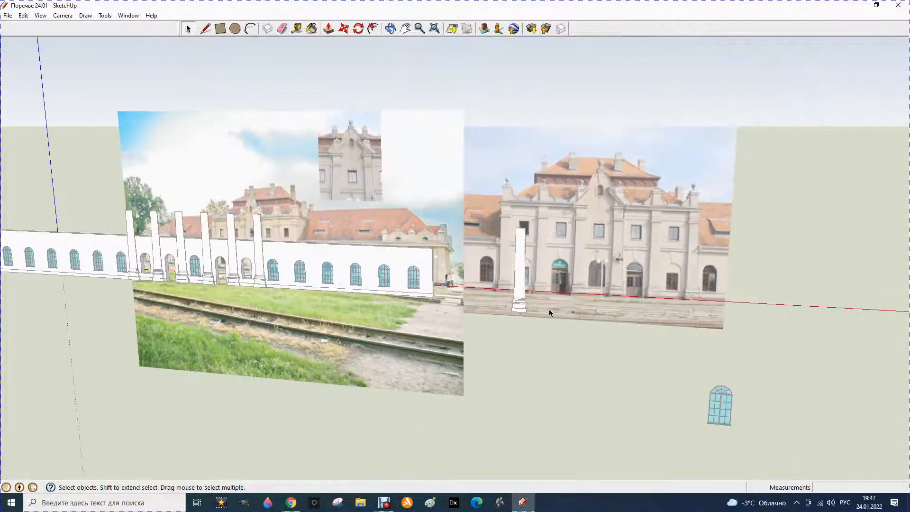
click(391, 28)
drag(39, 315, 171, 269)
scroll(170, 268, up, 3)
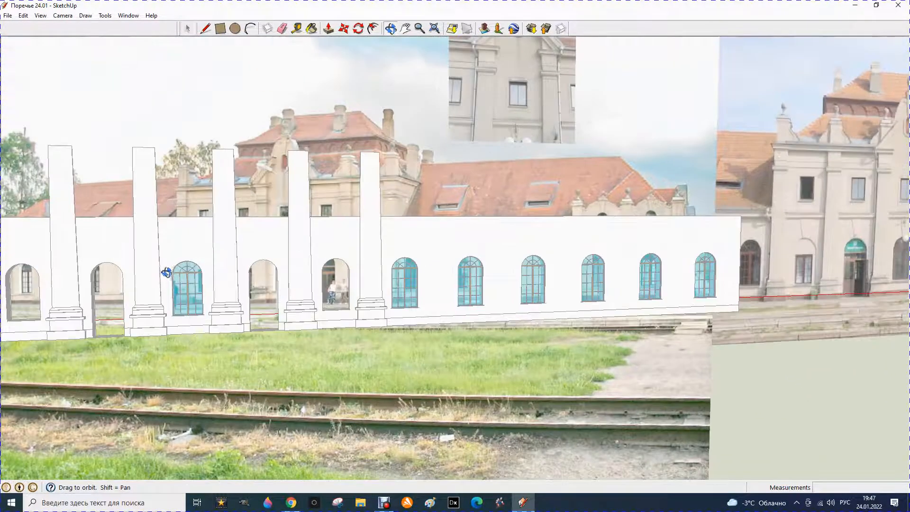
Step: Measure the wall width between the tall arched doorway's edge and the neighbouring pilaster on the modelled facade
scroll(285, 318, up, 3)
scroll(308, 313, up, 6)
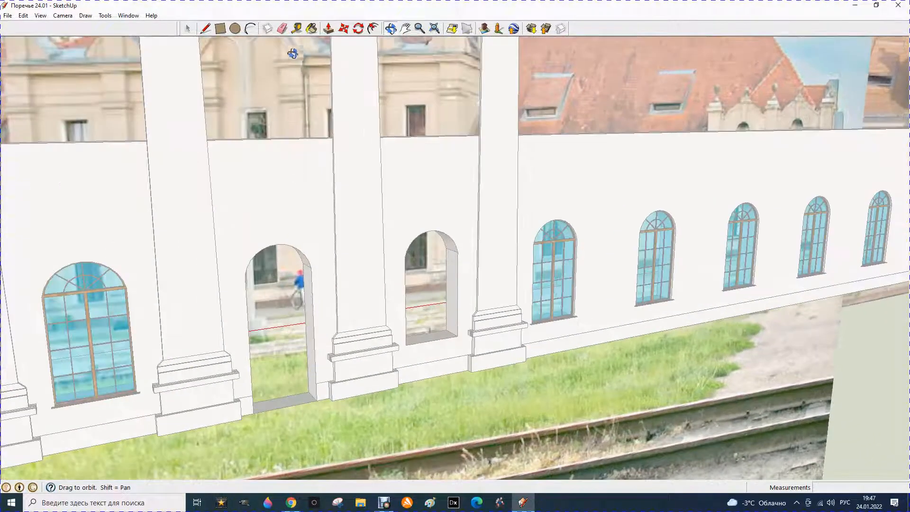
click(296, 28)
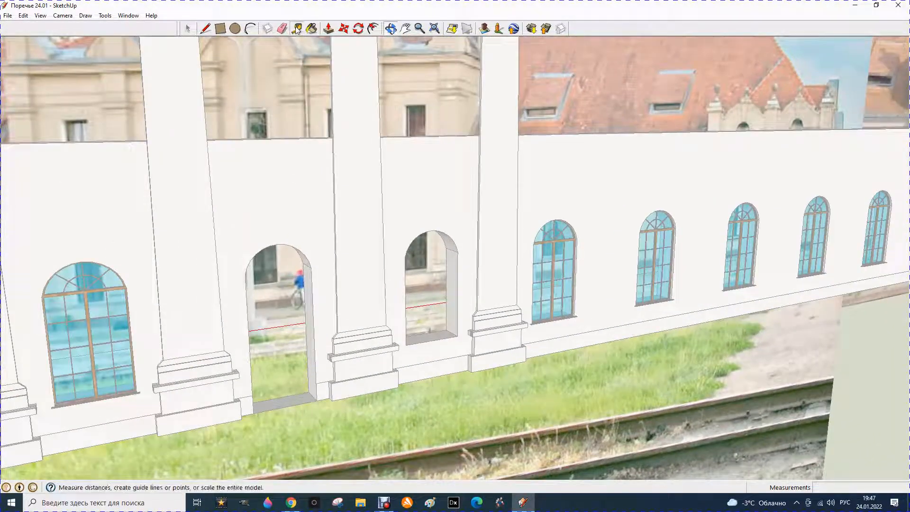
click(314, 303)
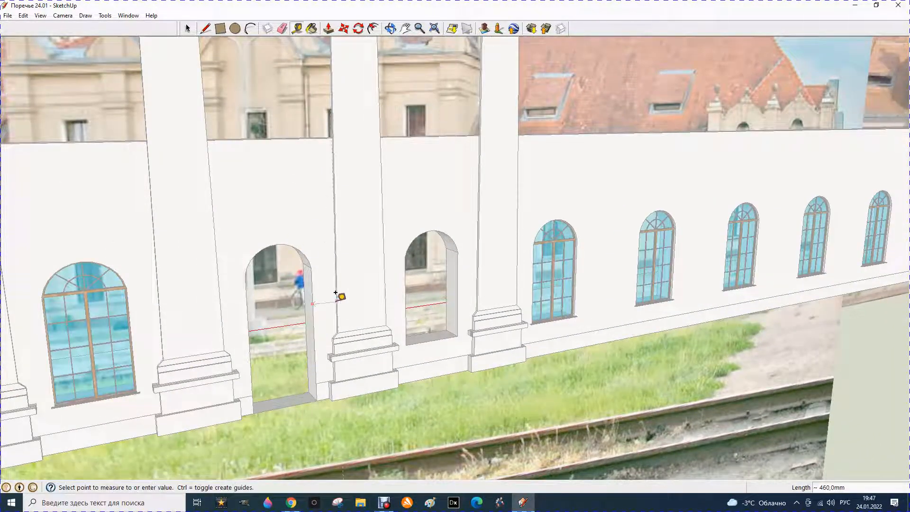
scroll(328, 296, down, 5)
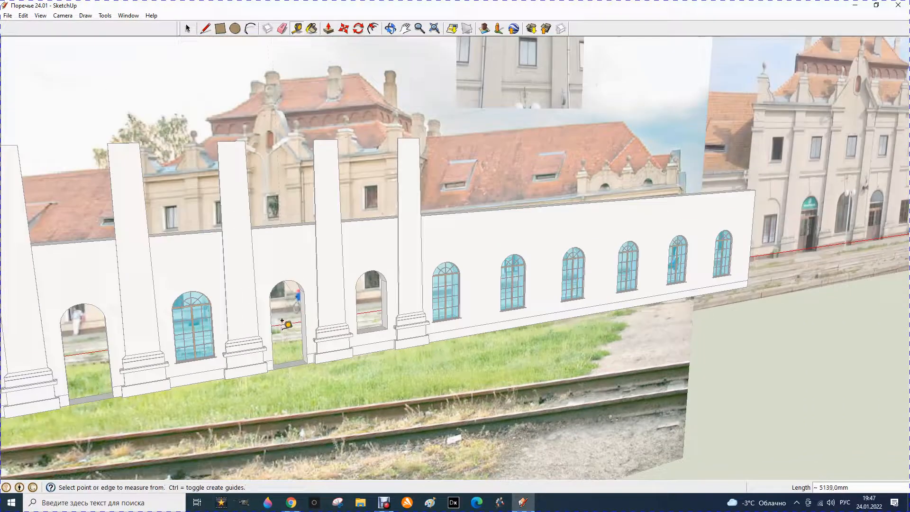
key(Escape)
Step: Measure the matching distance on the frontal reference photo, from the green-signed doorway's edge to the adjacent pilaster
scroll(760, 179, up, 4)
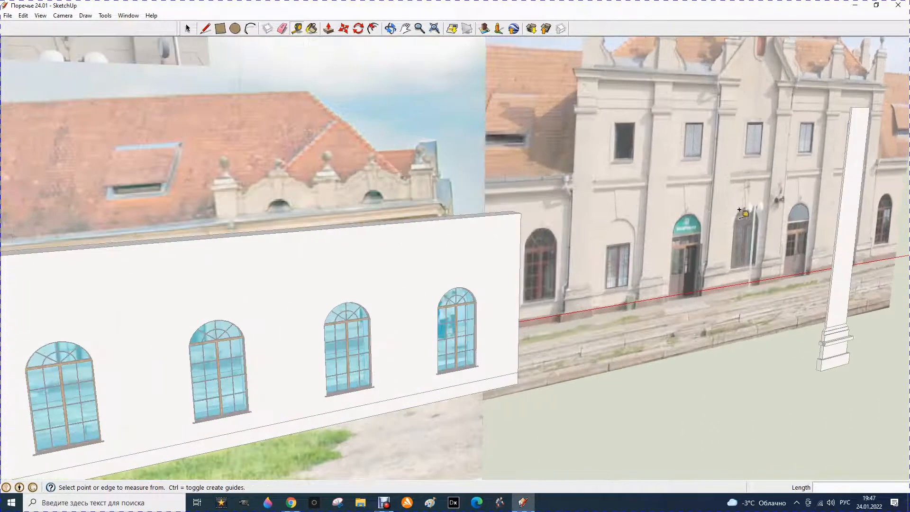
click(390, 29)
drag(474, 199, 555, 208)
scroll(324, 275, down, 2)
scroll(324, 275, down, 1)
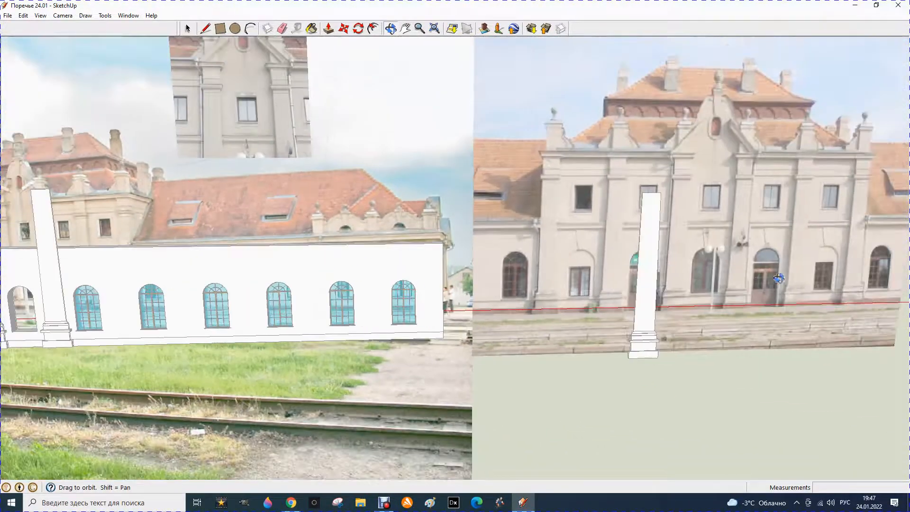
scroll(720, 294, up, 2)
scroll(720, 295, up, 2)
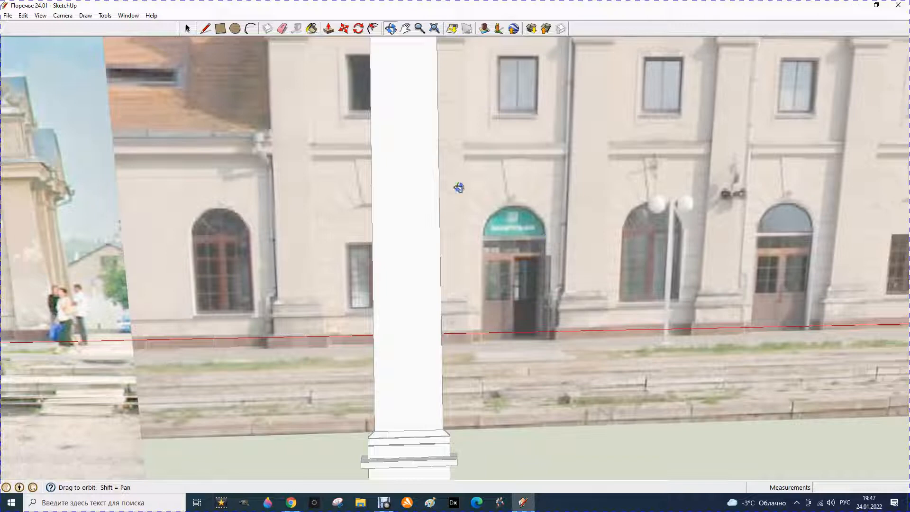
click(297, 29)
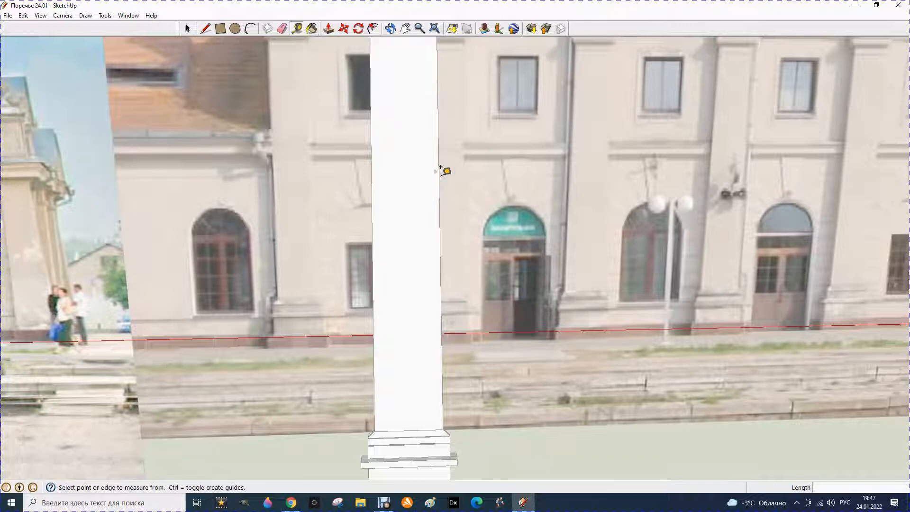
click(546, 239)
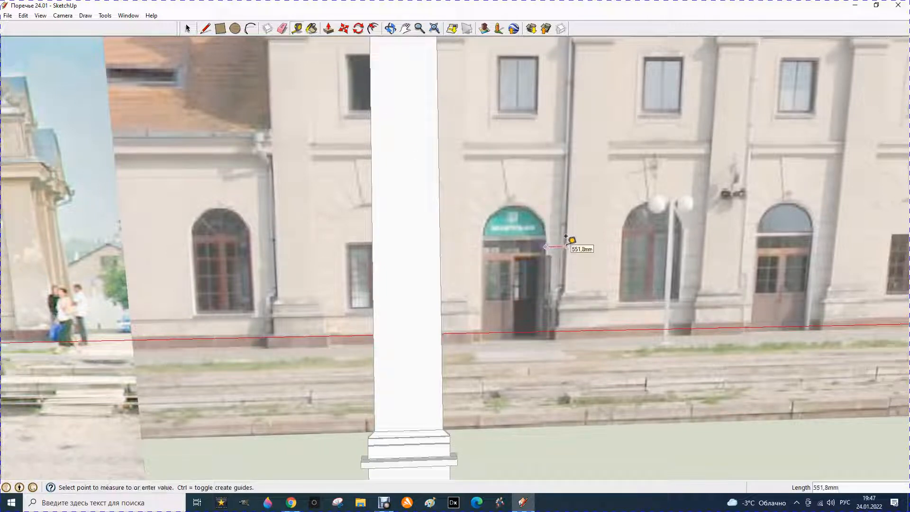
scroll(566, 237, up, 3)
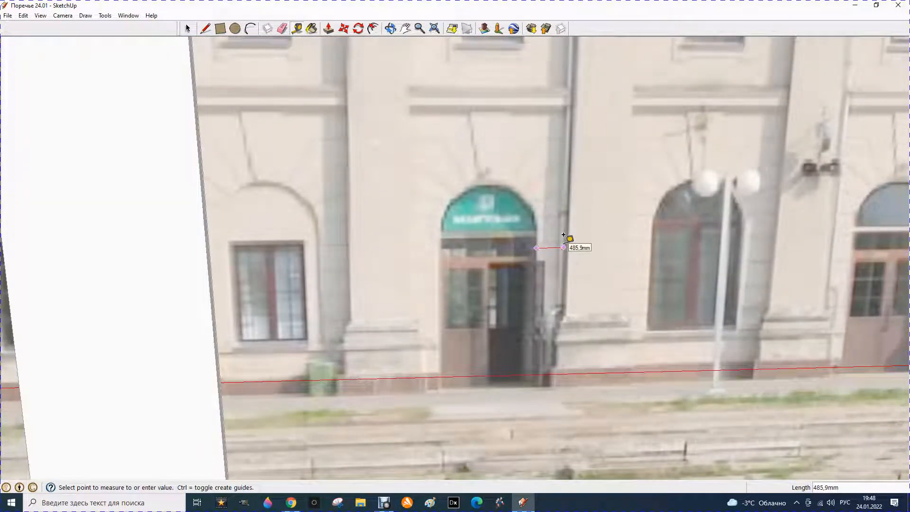
click(563, 236)
scroll(564, 236, down, 4)
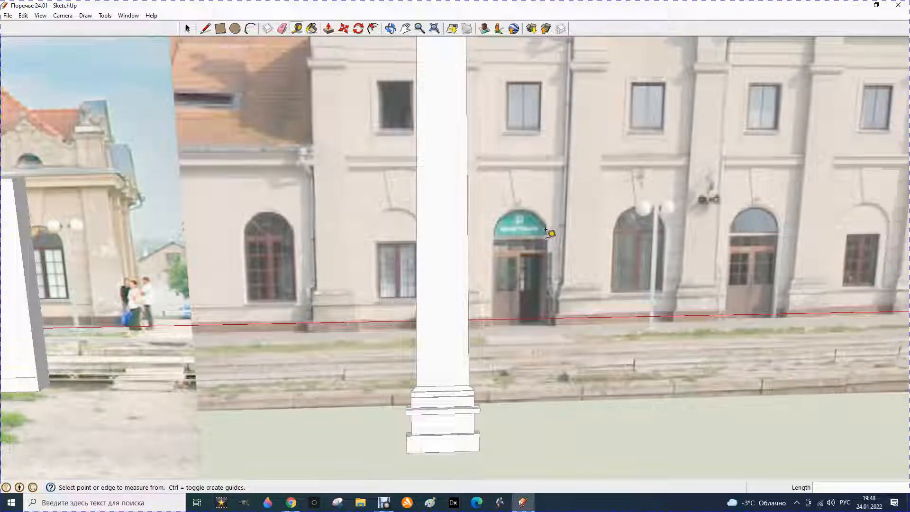
Step: Examine the whole modelled facade and its pilaster spacing against the reference photos from several angles
scroll(538, 233, down, 5)
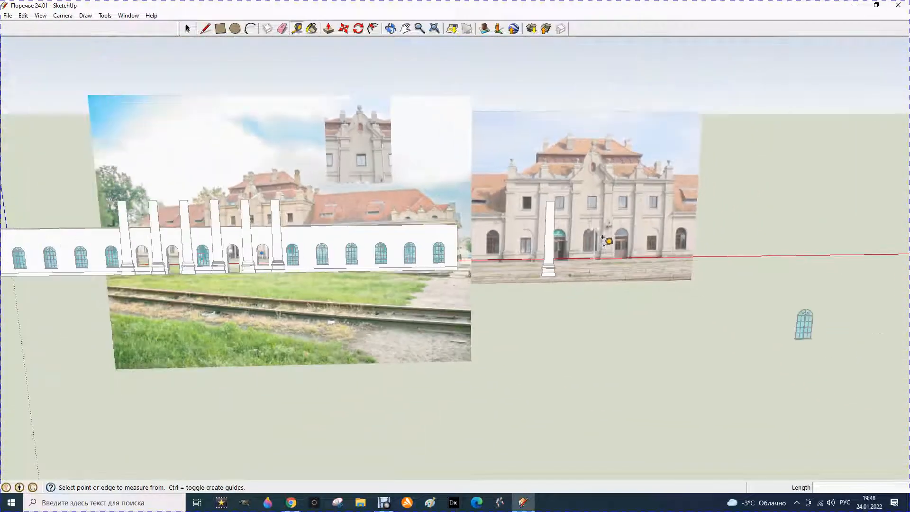
scroll(619, 241, down, 1)
scroll(464, 337, down, 2)
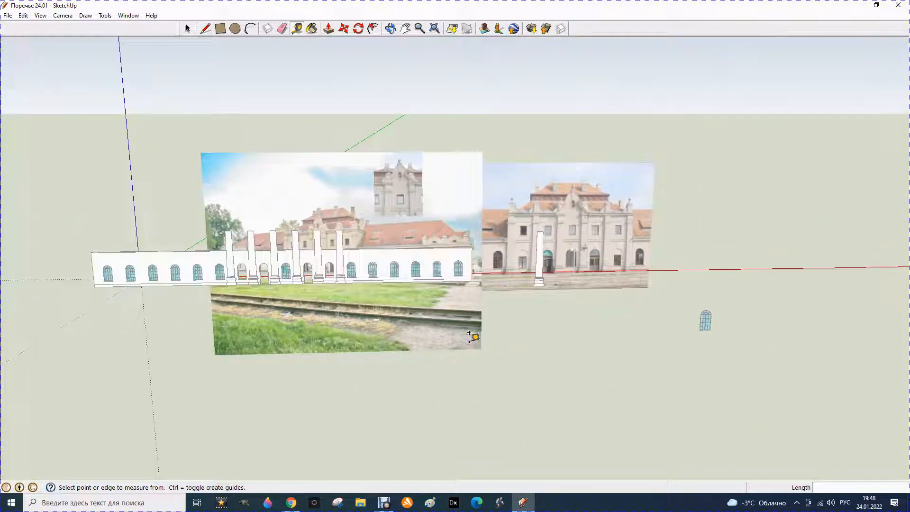
scroll(190, 344, up, 3)
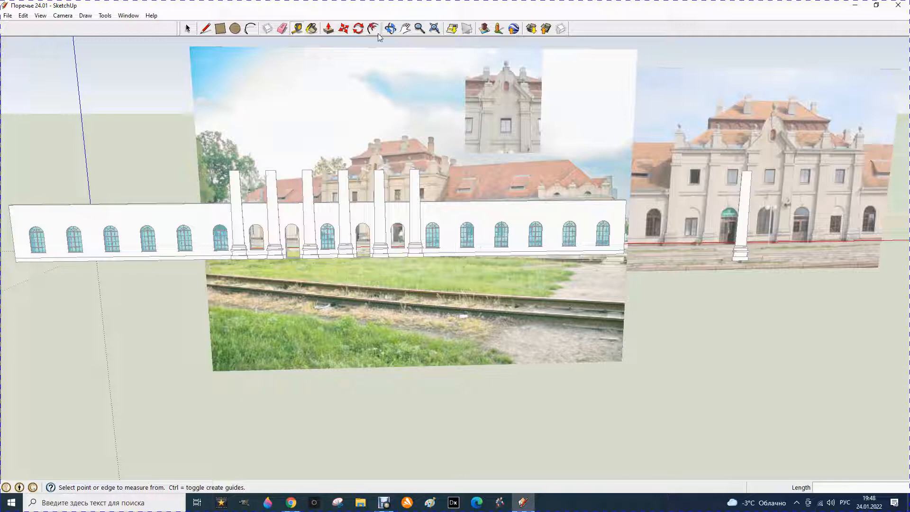
click(391, 29)
drag(454, 165, 671, 205)
scroll(671, 206, up, 1)
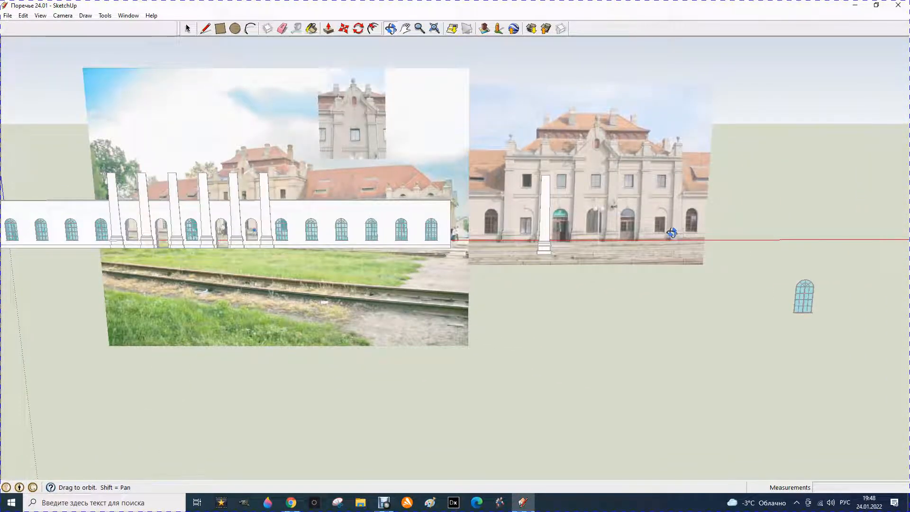
drag(566, 332, 495, 318)
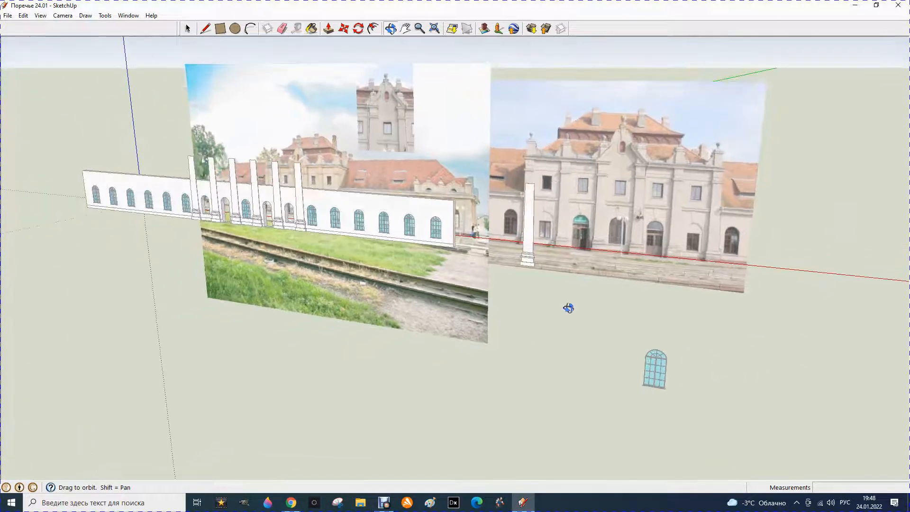
scroll(55, 162, up, 2)
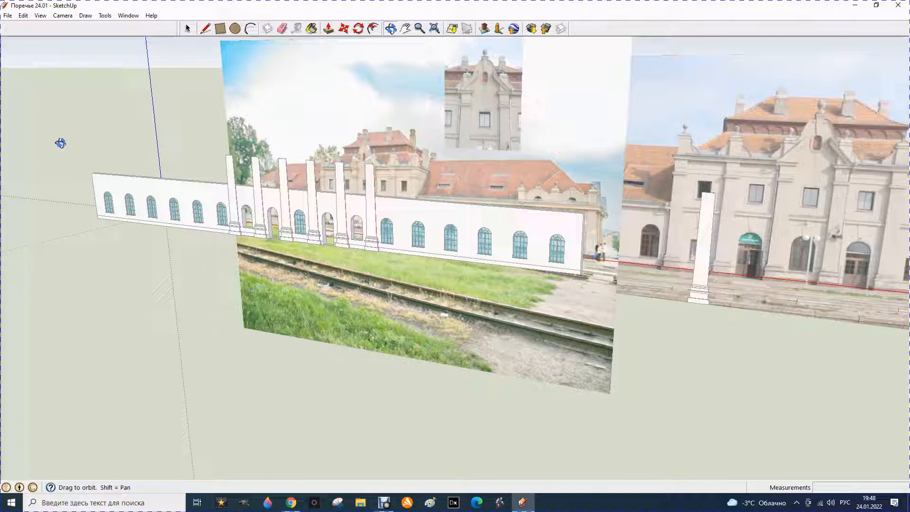
Step: Apply the Design Style from the Default Styles to the model, inspect the facade in it, and close the styles window
click(129, 16)
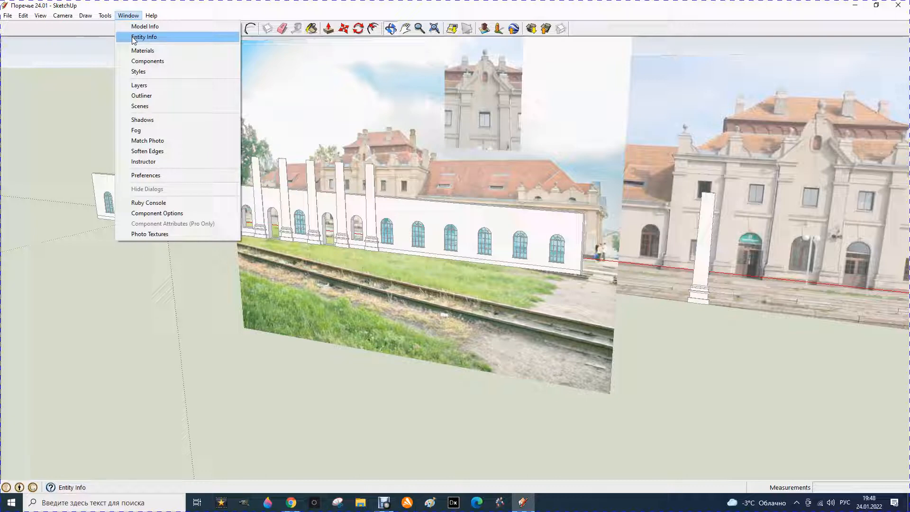
click(138, 72)
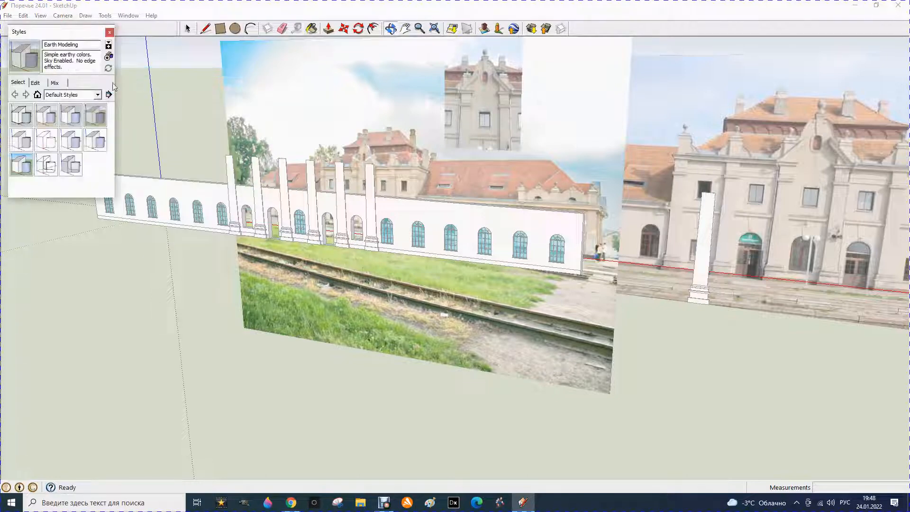
click(69, 122)
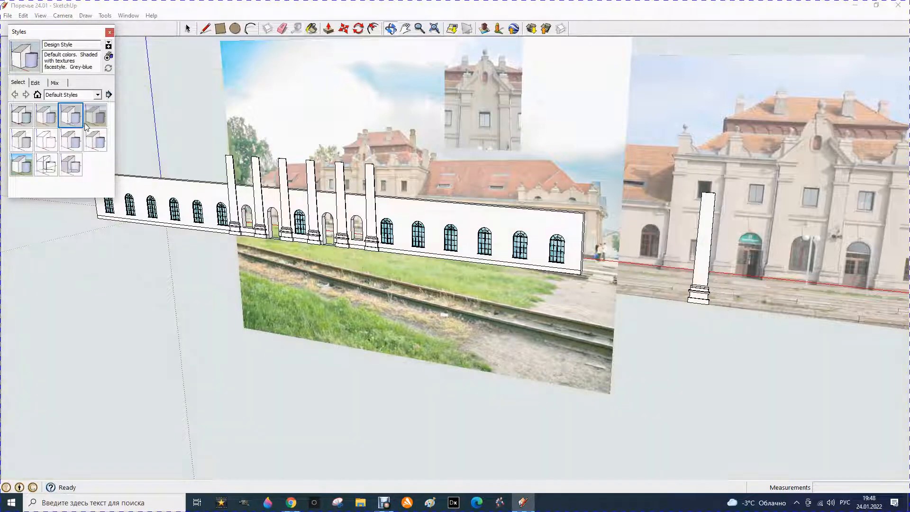
scroll(359, 212, up, 5)
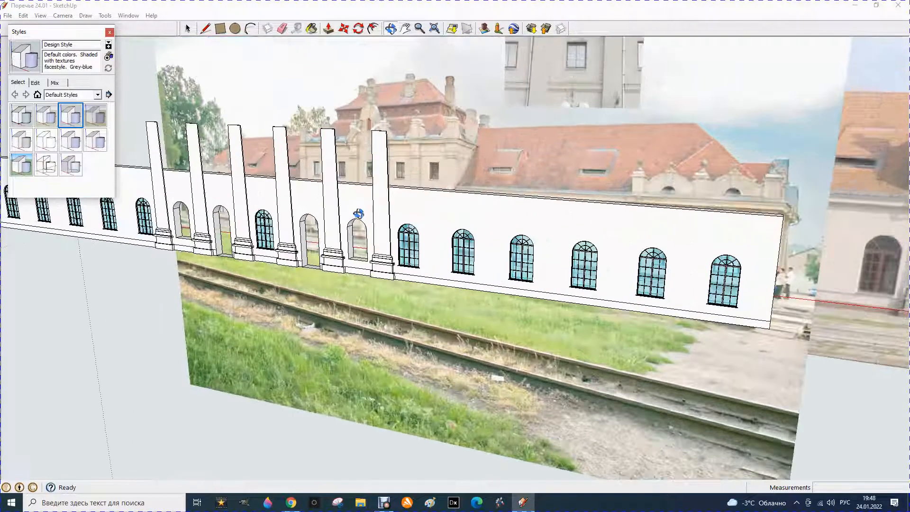
drag(381, 213, 361, 242)
scroll(361, 242, down, 6)
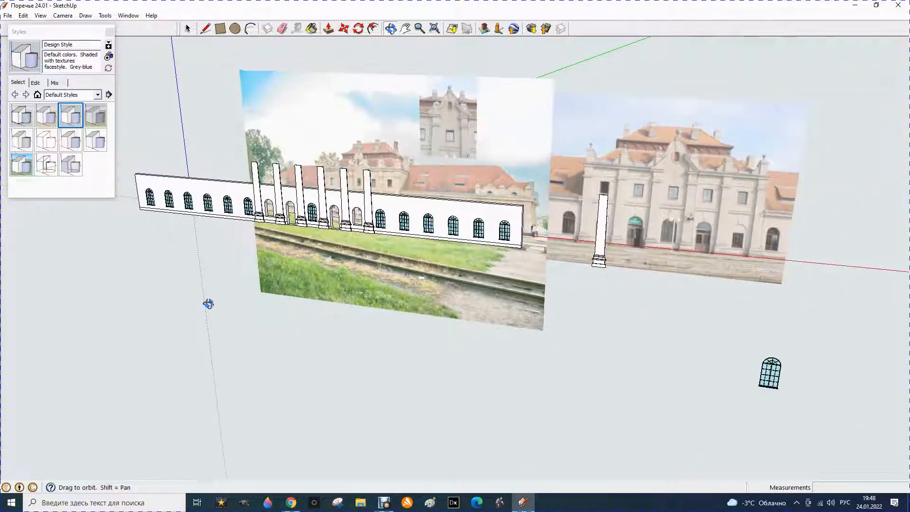
drag(208, 304, 330, 278)
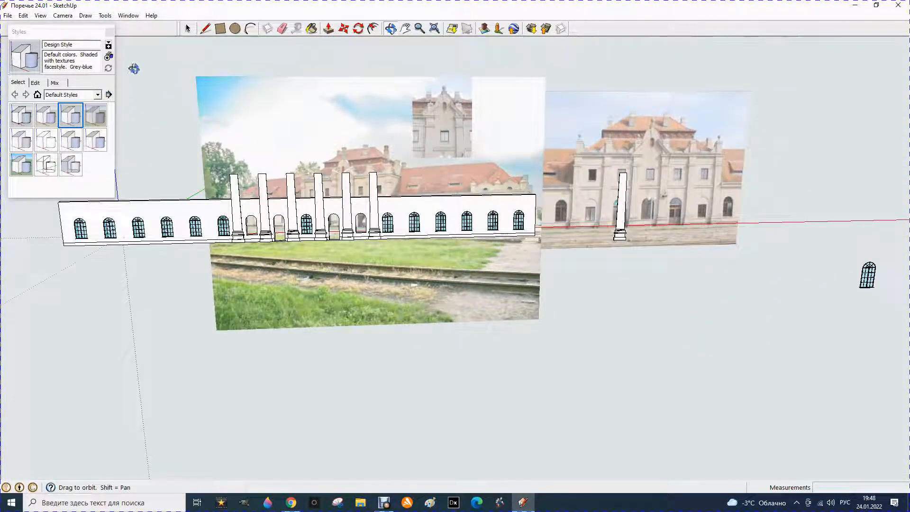
click(109, 33)
drag(230, 204, 381, 242)
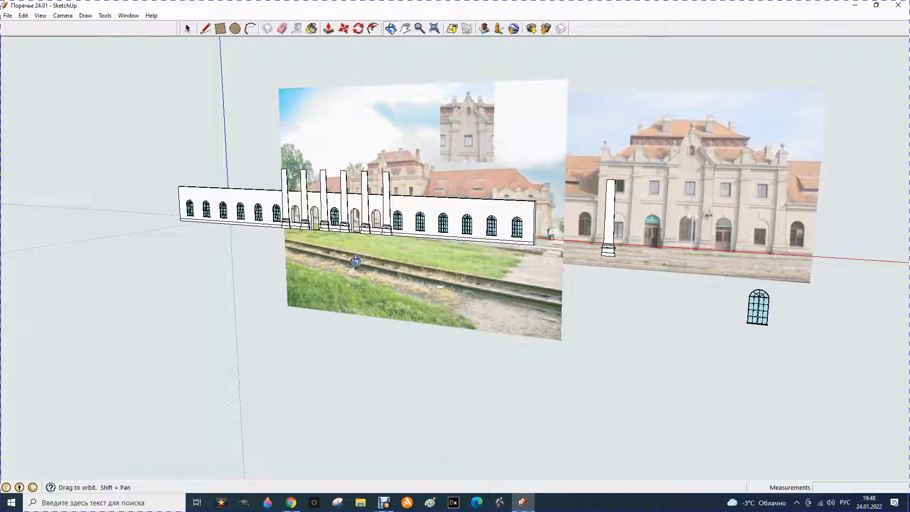